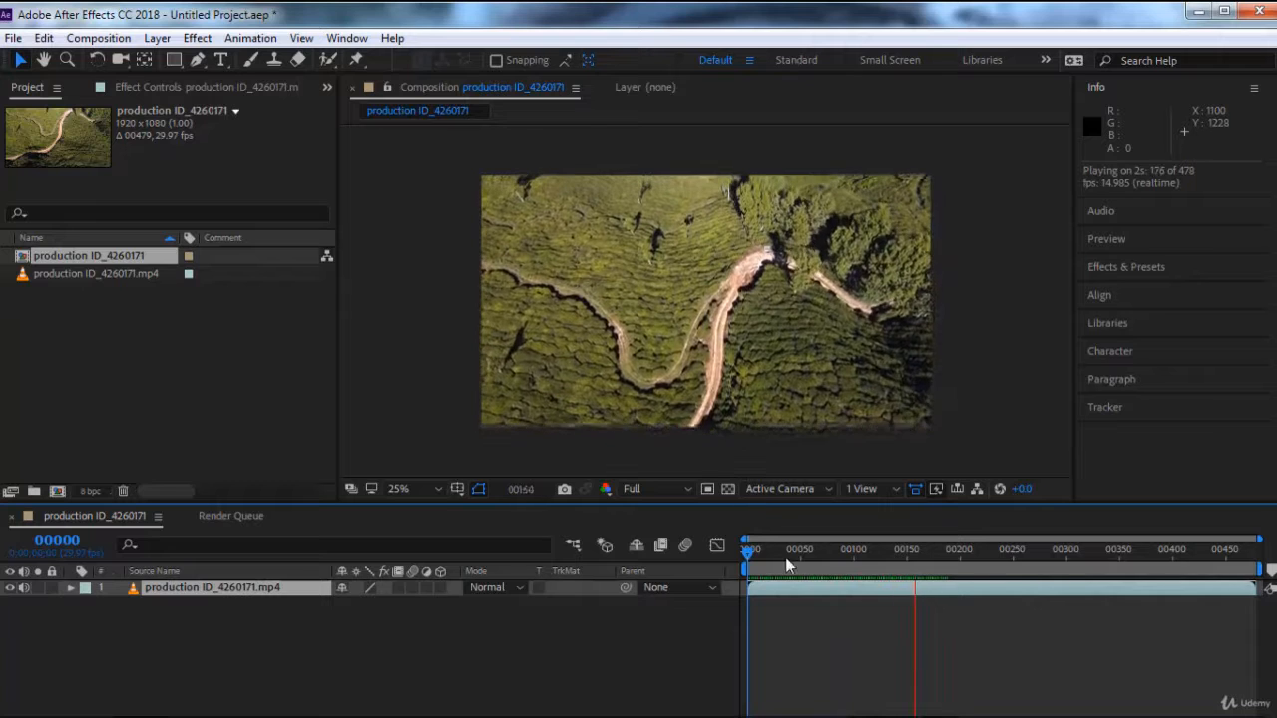
Set the composition's duration to 200 frames.
drag(785, 558, 739, 557)
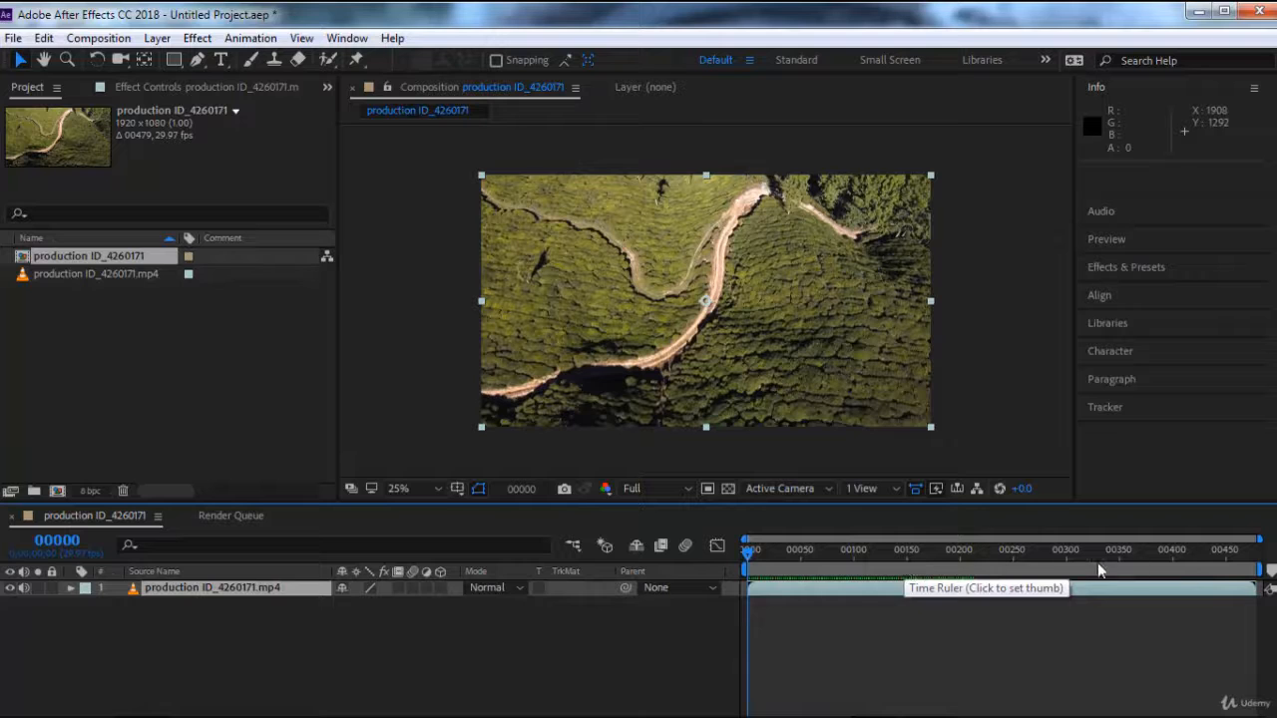
drag(1213, 567, 768, 565)
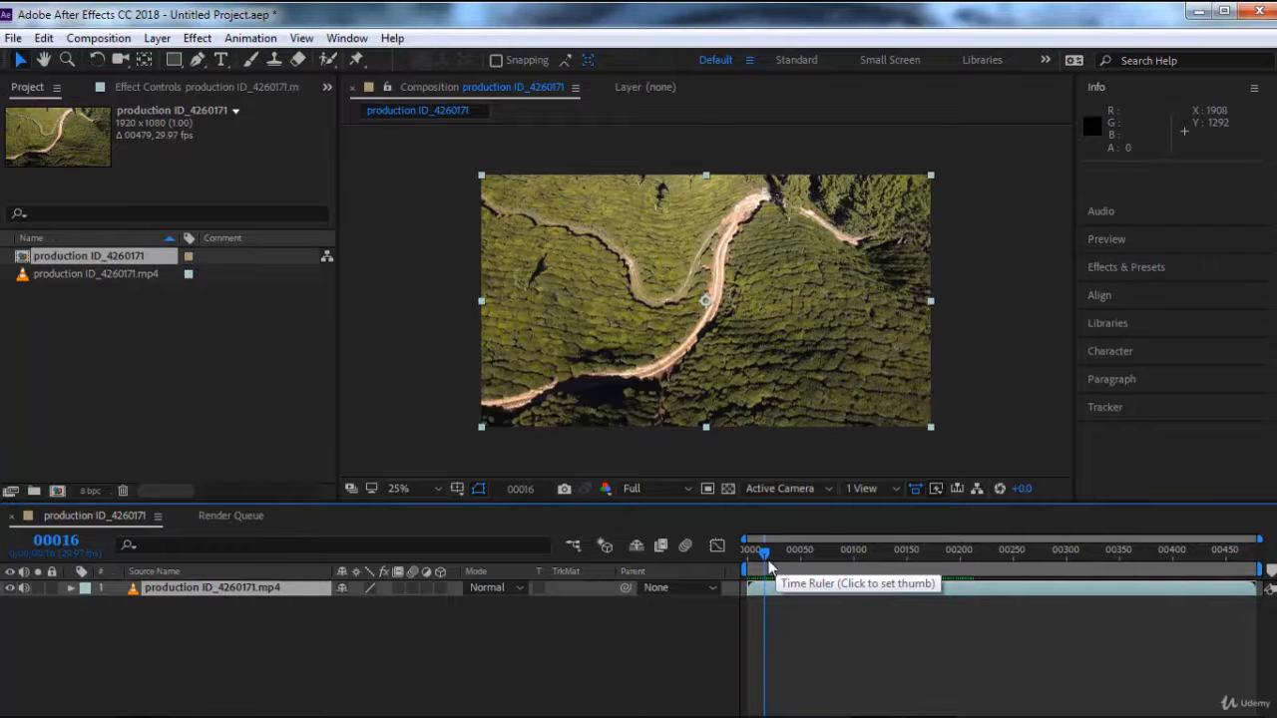
key(ctrl+k)
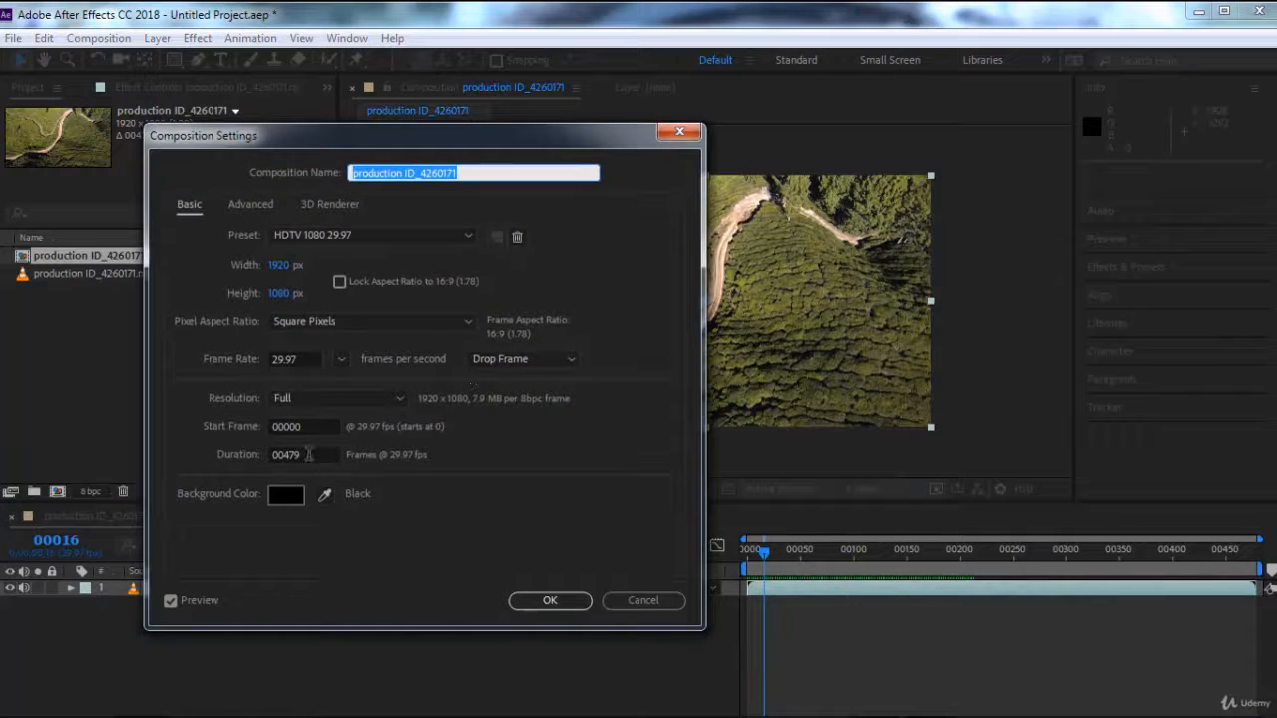
drag(310, 454, 269, 454)
text(200)
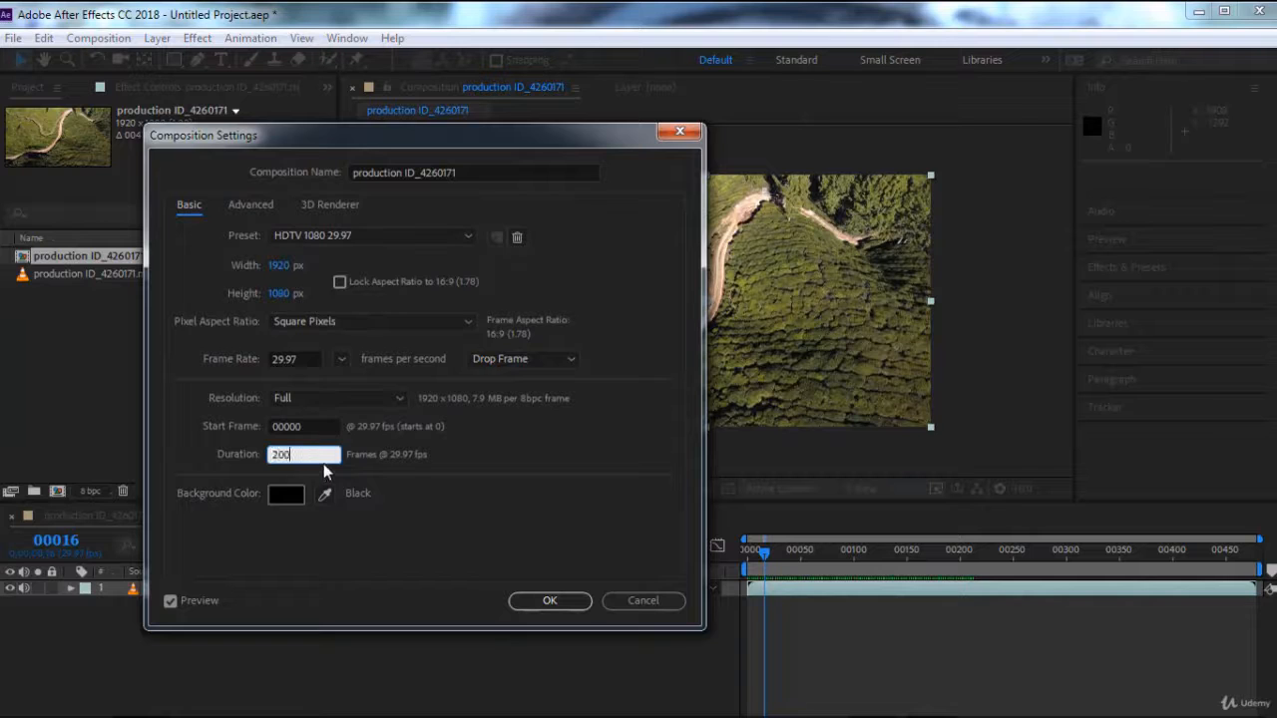
click(544, 600)
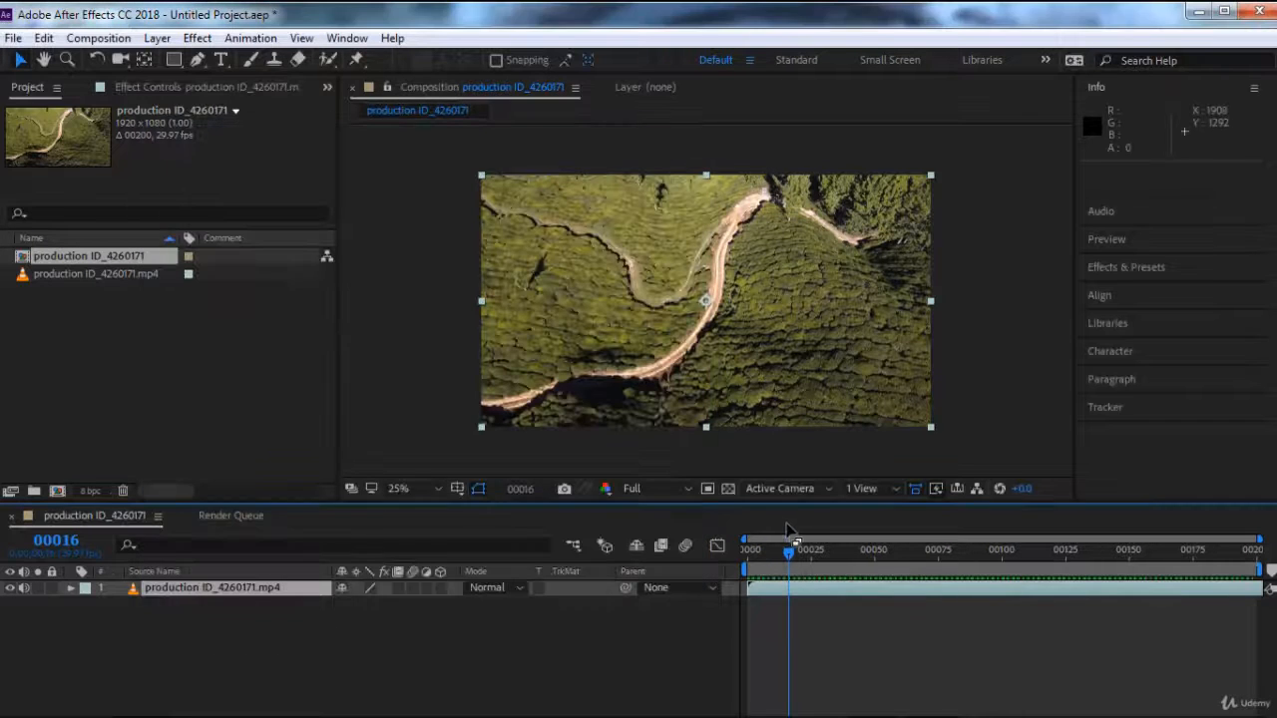
Scrub through the shortened composition and play it from the first frame.
drag(1242, 552, 1256, 558)
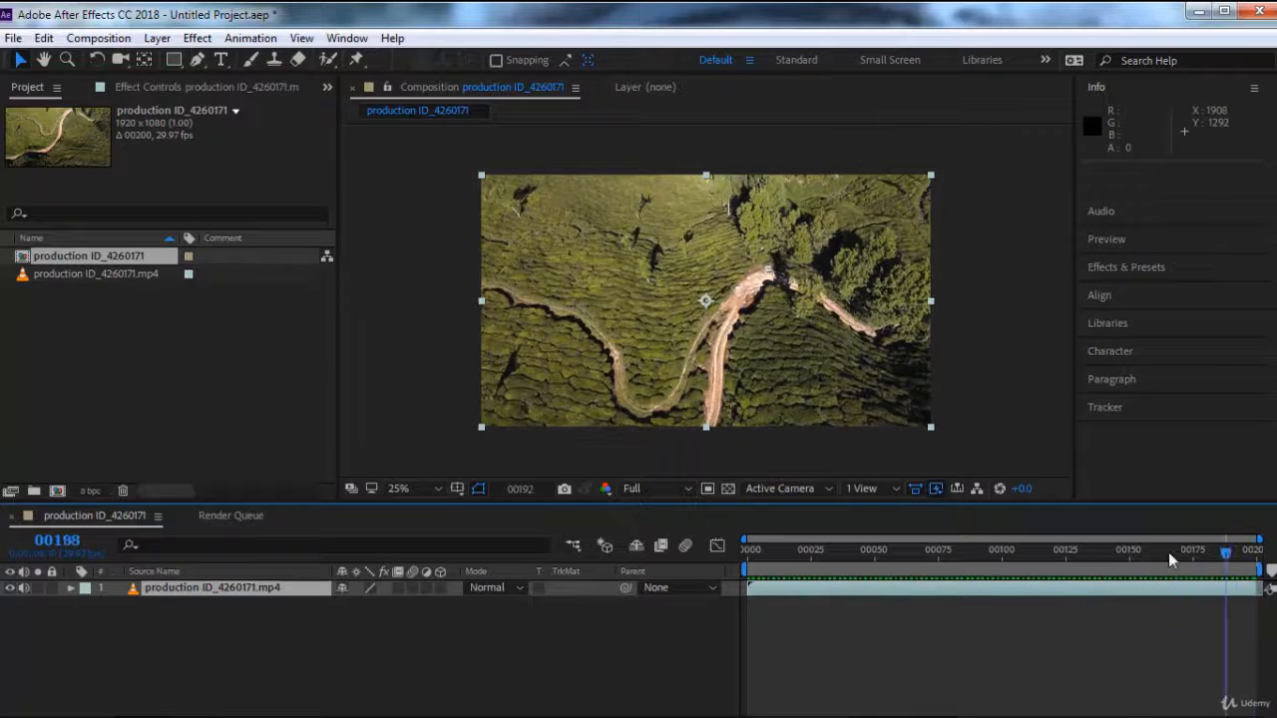
drag(758, 551, 740, 554)
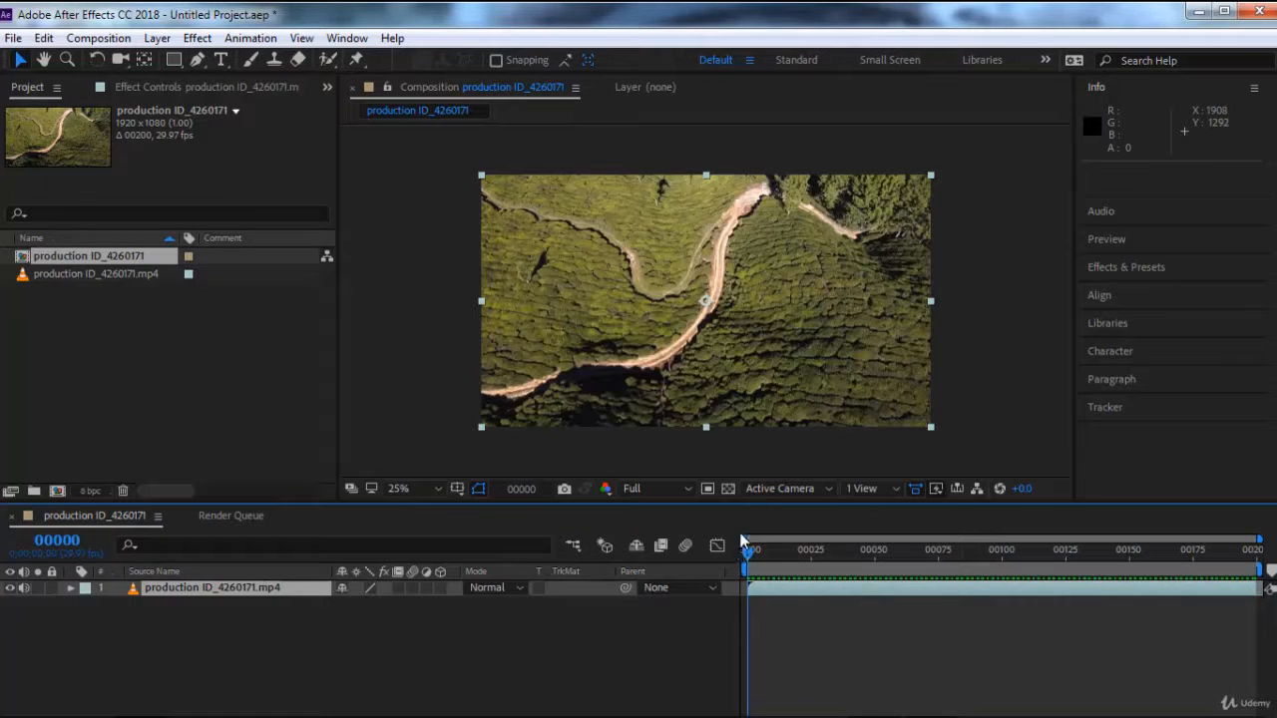
key(space)
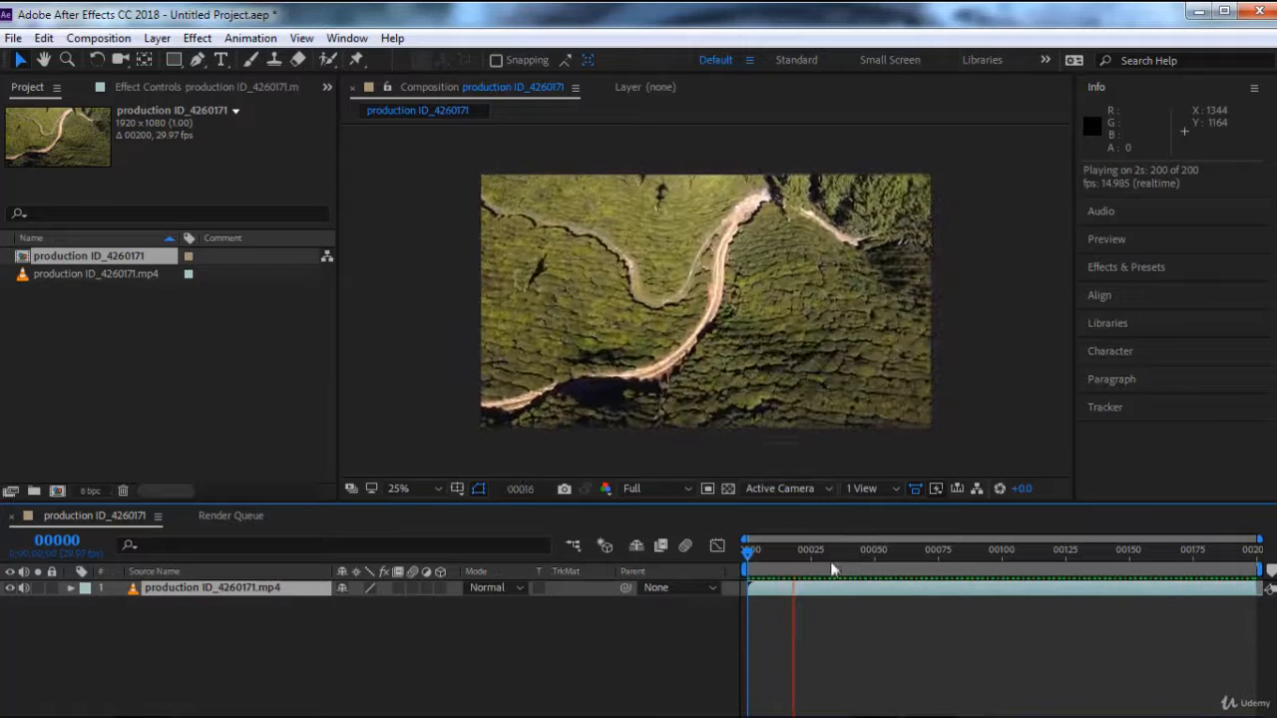
Slide the aerial footage layer in the timeline so that a later part of the clip falls within the composition.
click(830, 548)
drag(884, 550, 773, 590)
drag(924, 597, 1155, 586)
drag(1030, 586, 1180, 586)
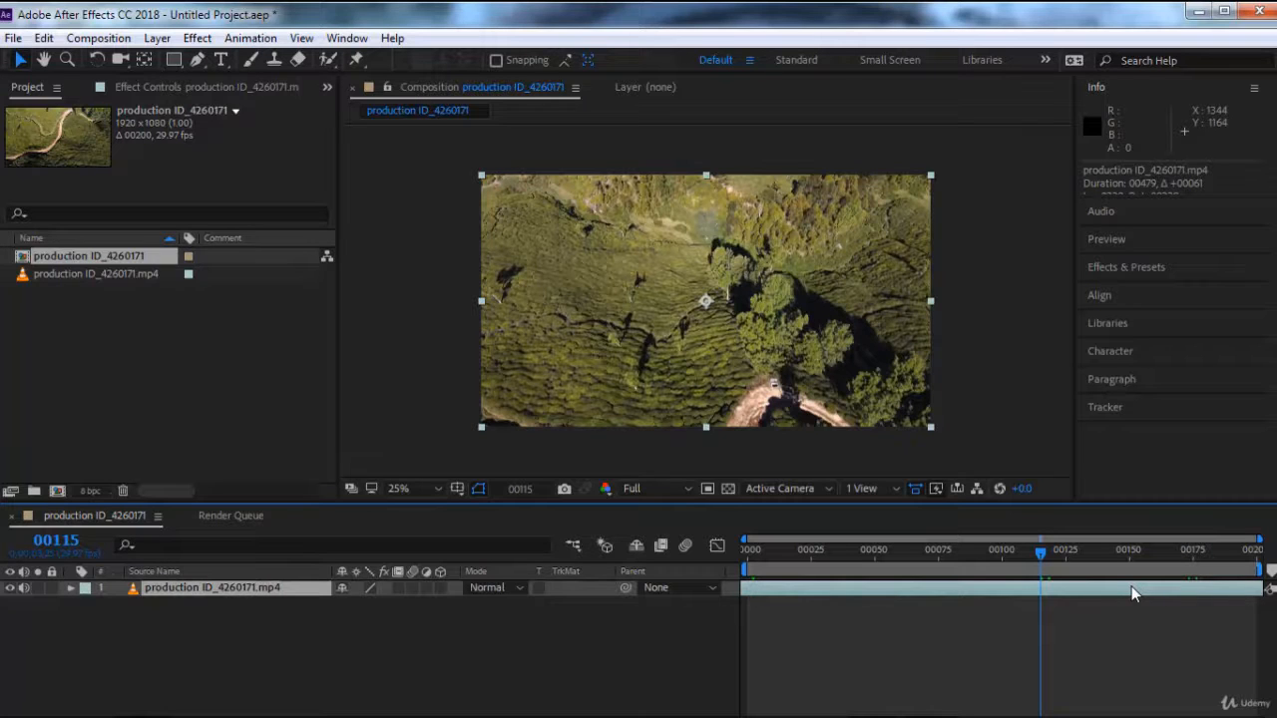
Trim the end of the footage layer at frame 115 and shift the trimmed clip to end at frame 199.
key(alt+bracketright)
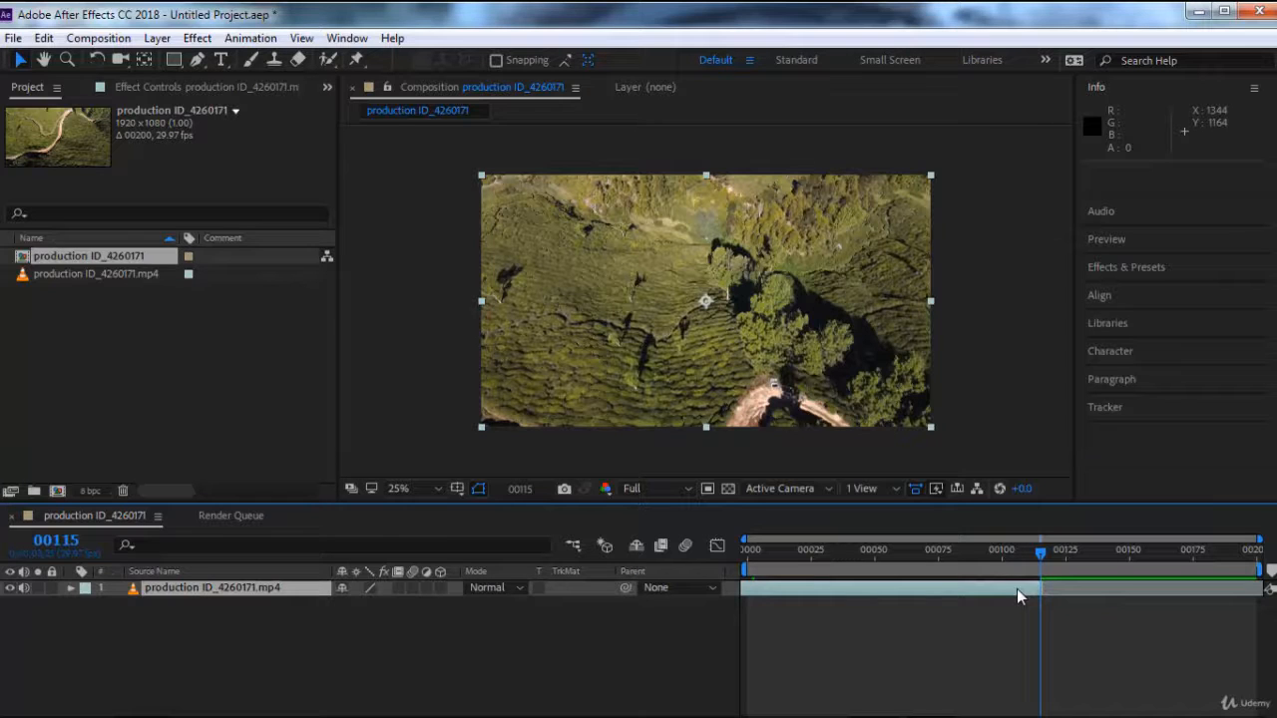
key(End)
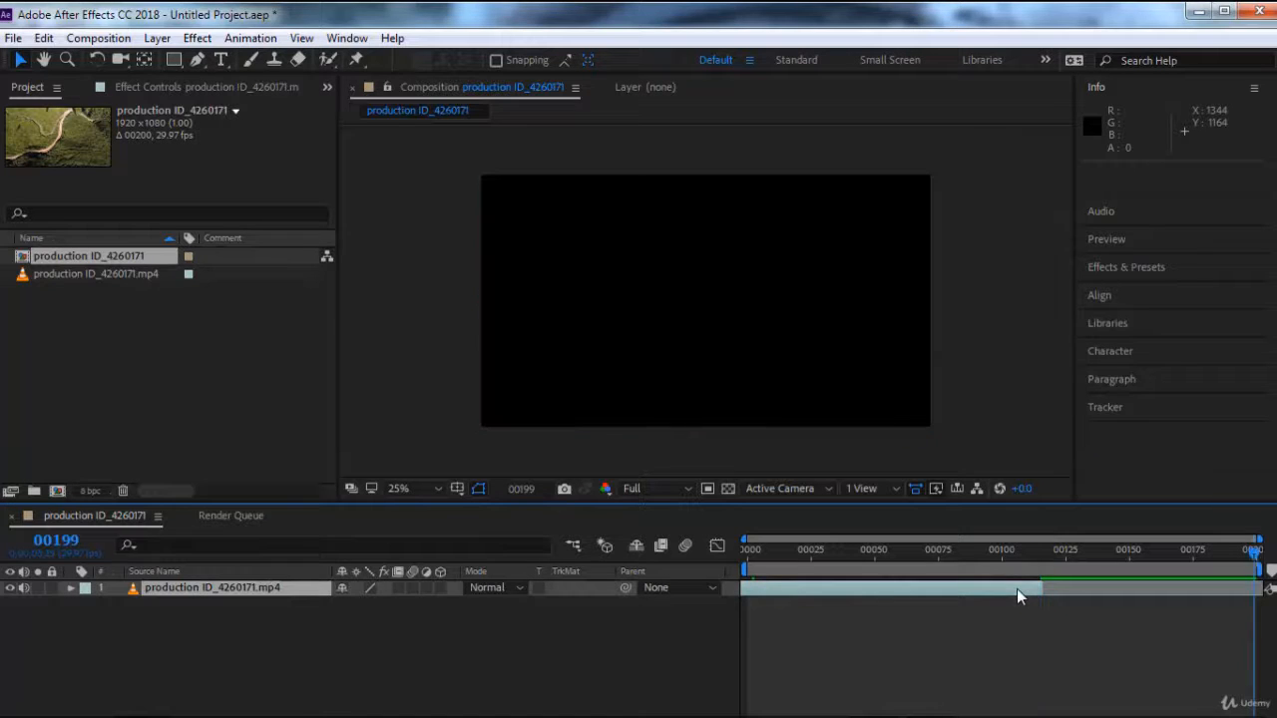
key(alt+bracketright)
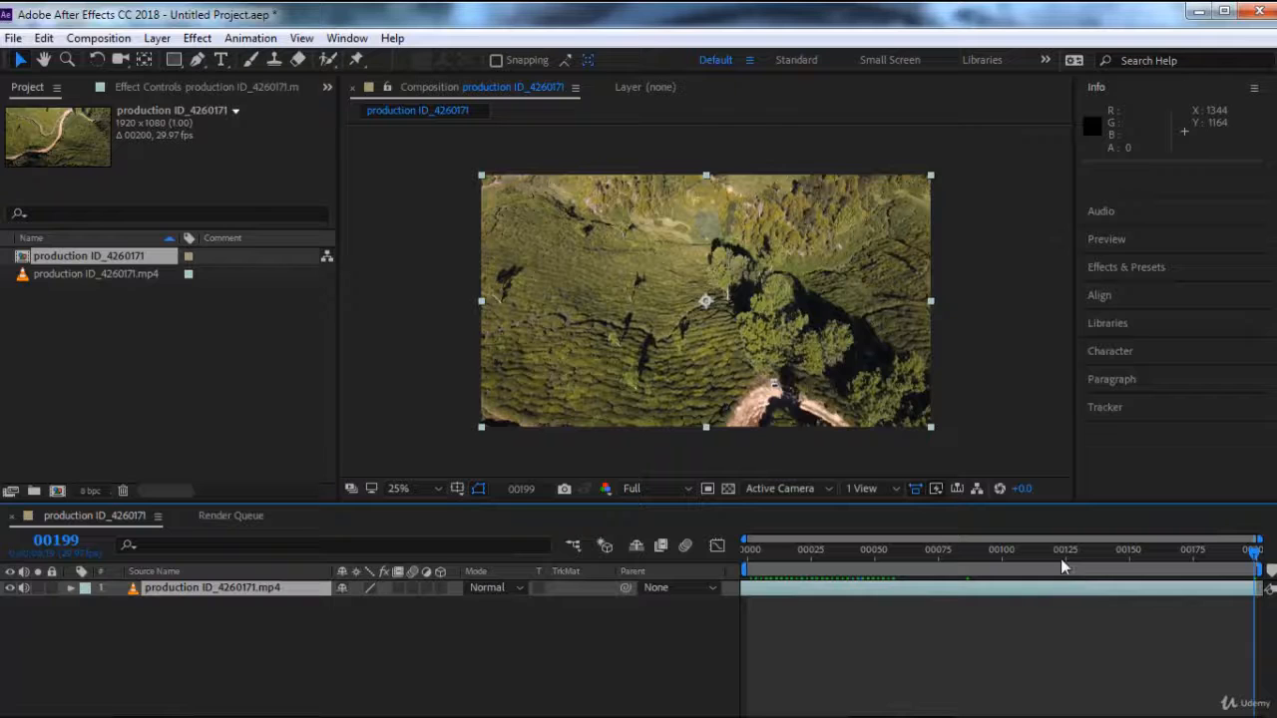
Trim the start of the footage layer at frame 46 and shift the clip to begin at frame 0.
drag(1060, 557, 868, 564)
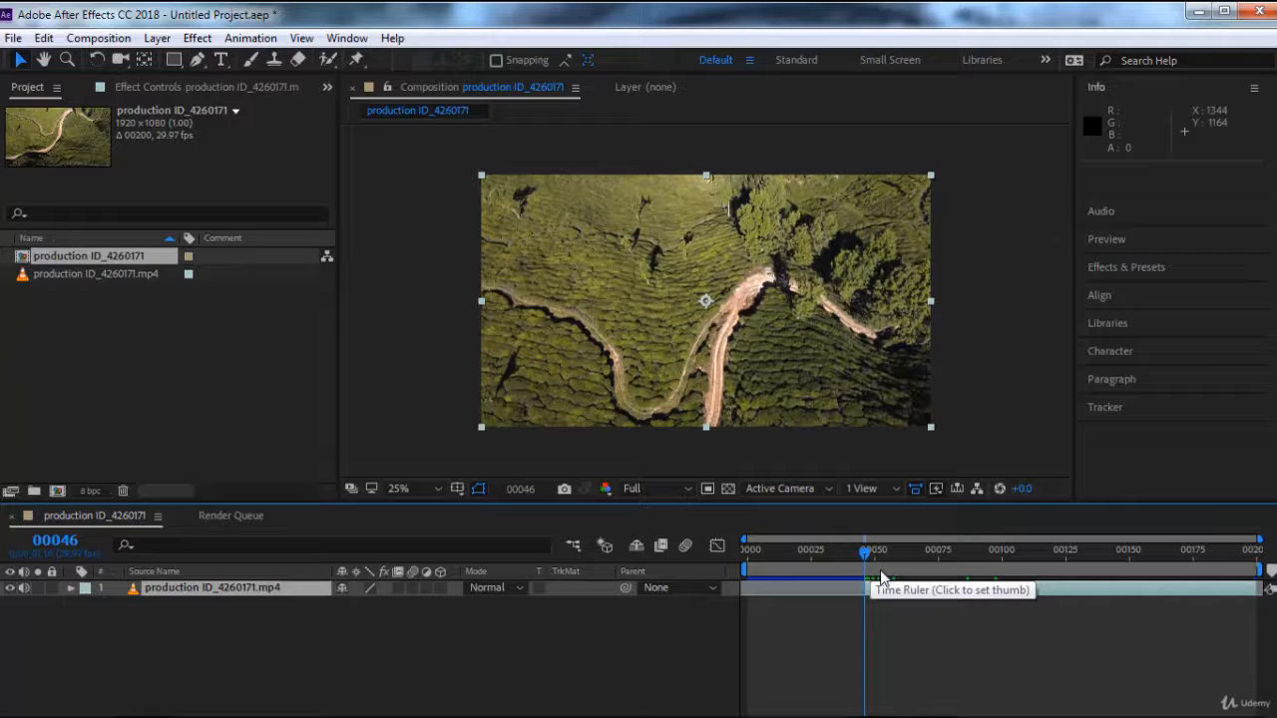
key(Home)
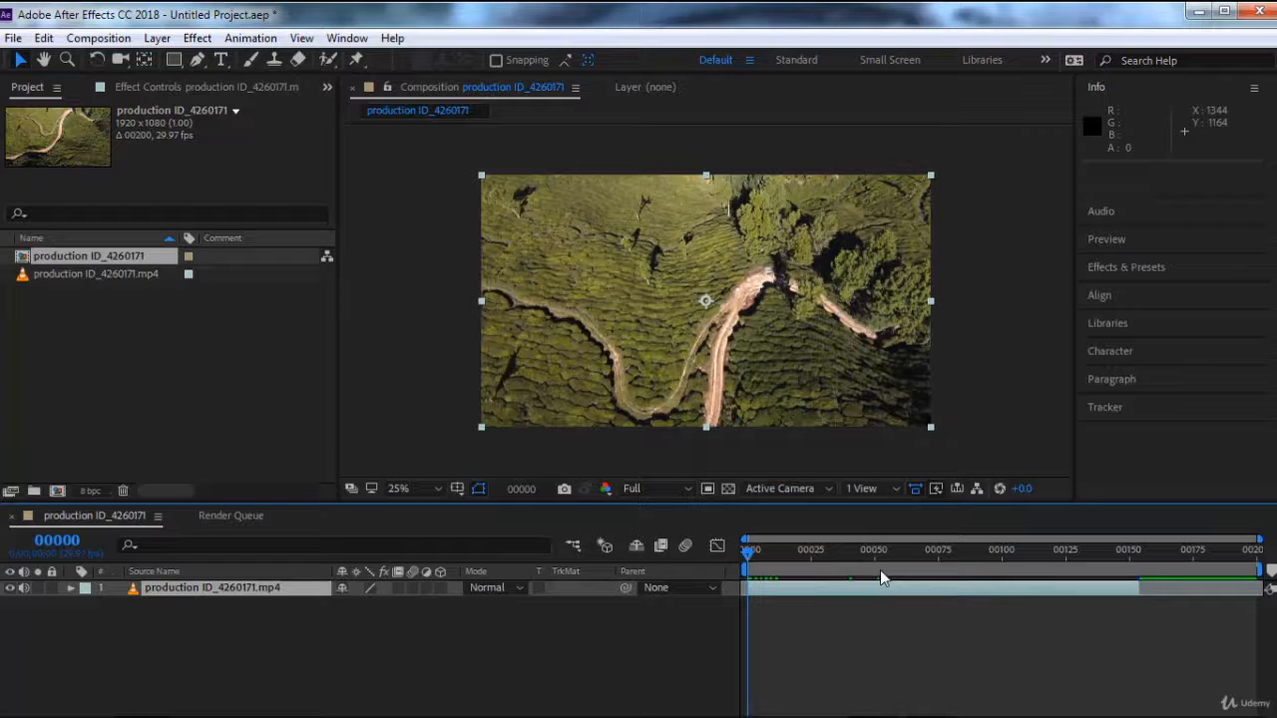
Go to the footage layer's out point and copy its frame number, 00153.
key(o)
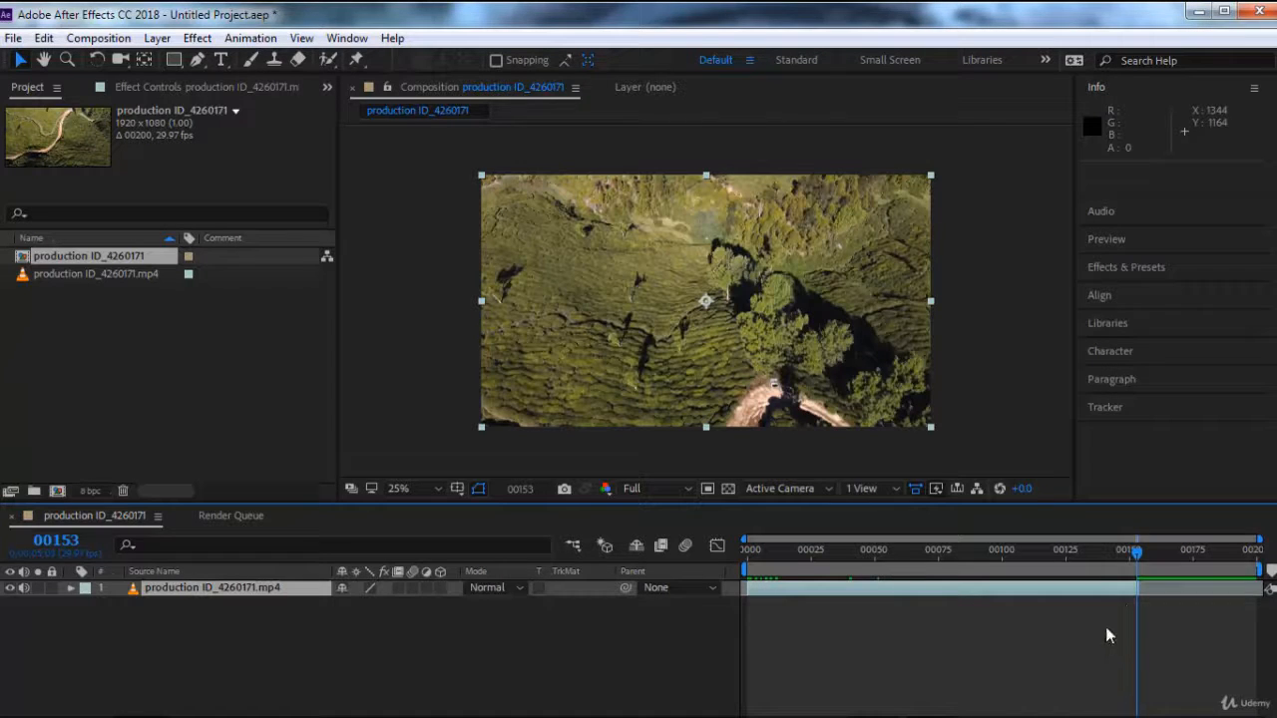
click(521, 489)
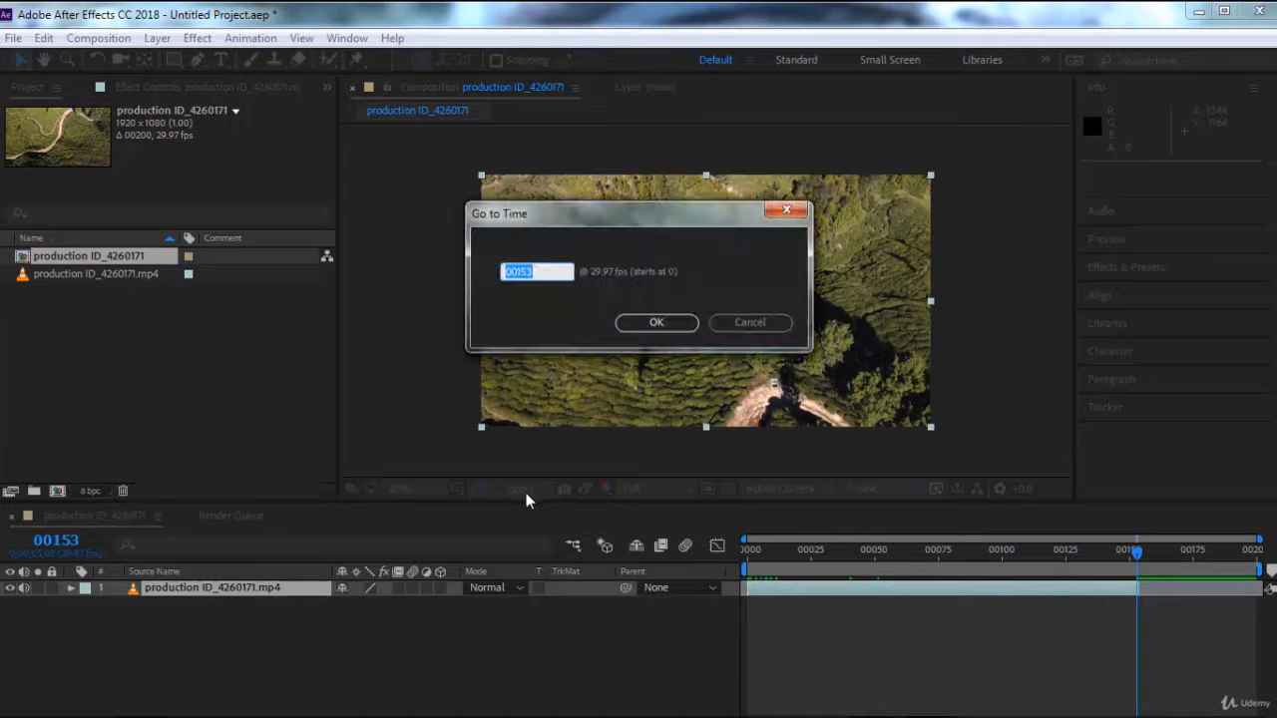
right_click(537, 271)
click(561, 332)
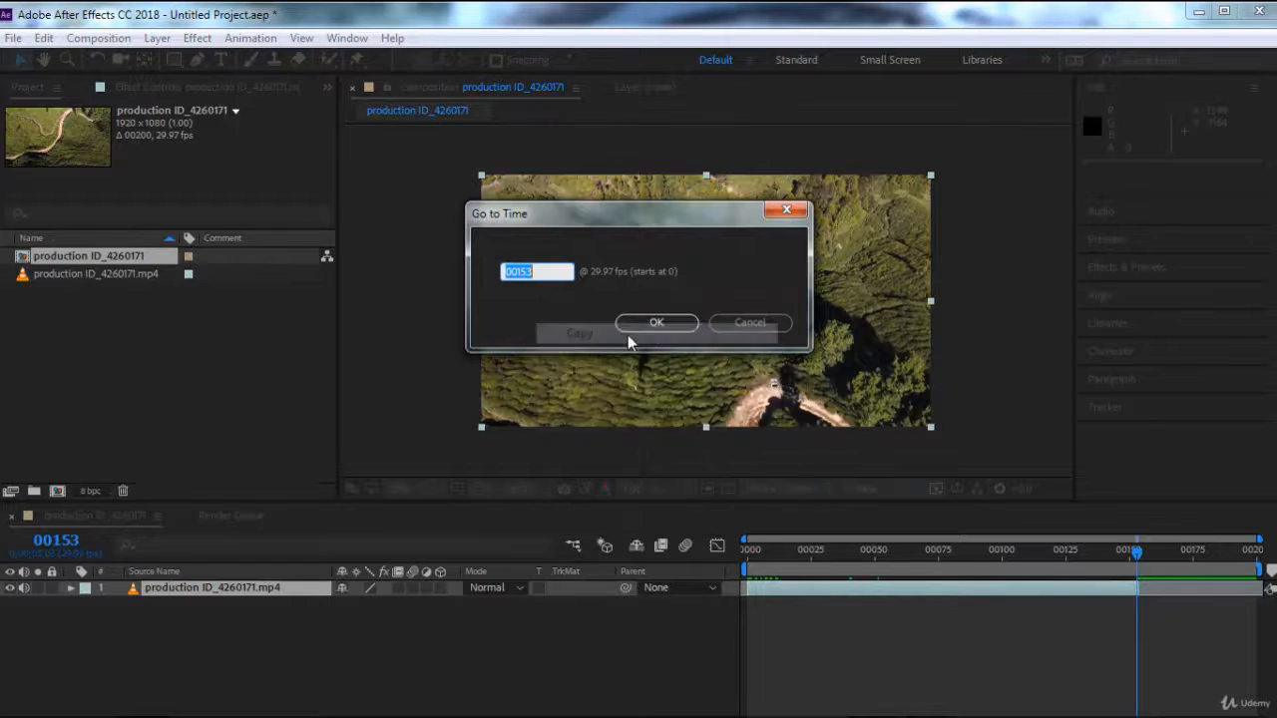
click(653, 329)
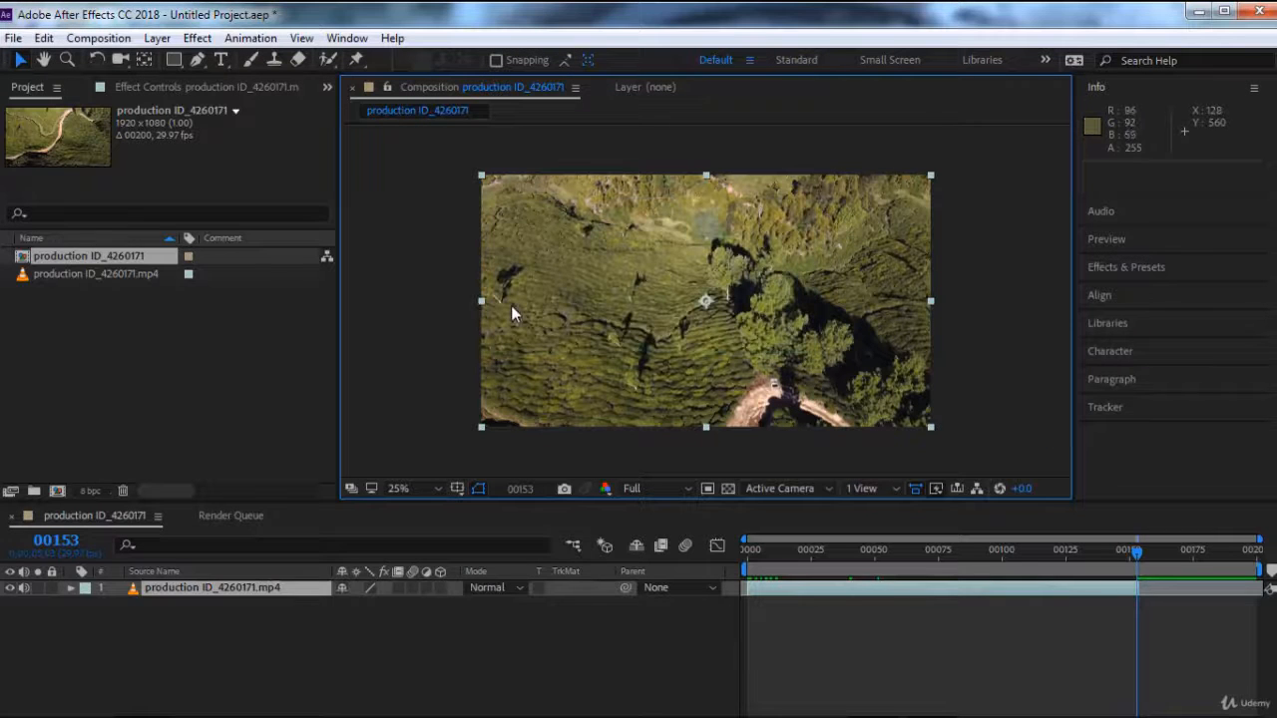
Set the composition's duration to the copied value of 00153 frames.
key(ctrl+k)
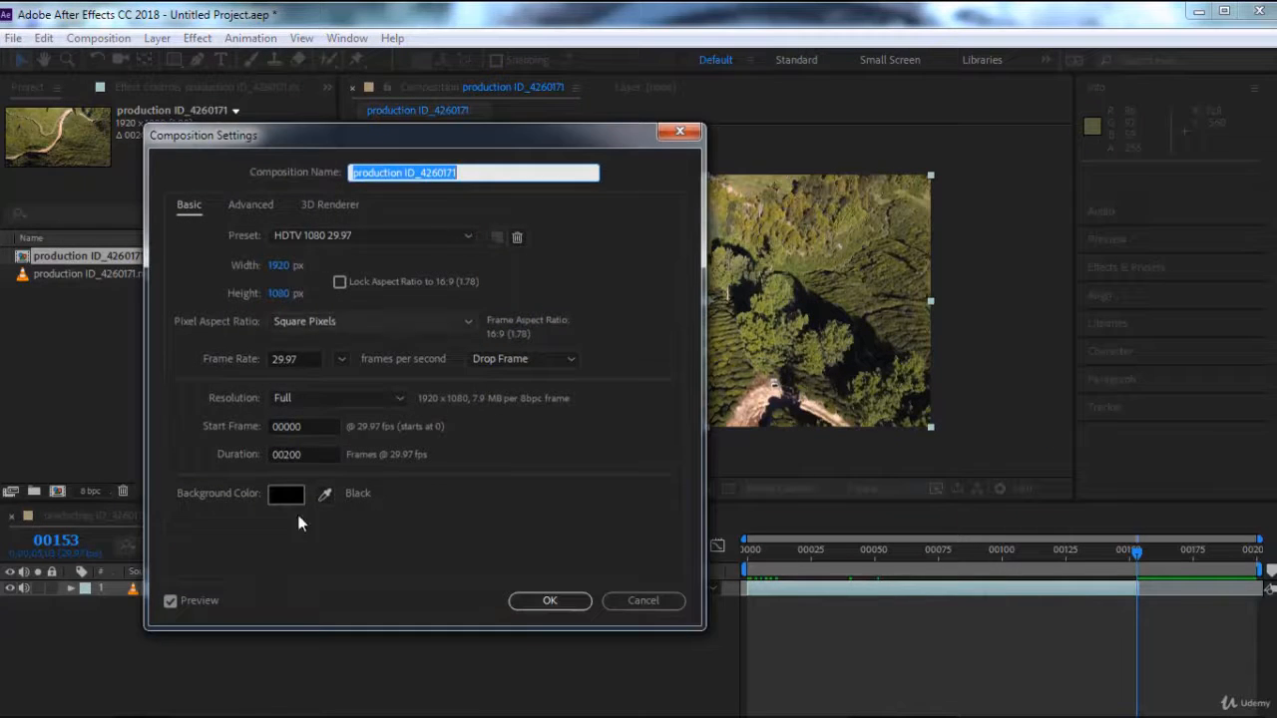
click(310, 454)
right_click(287, 454)
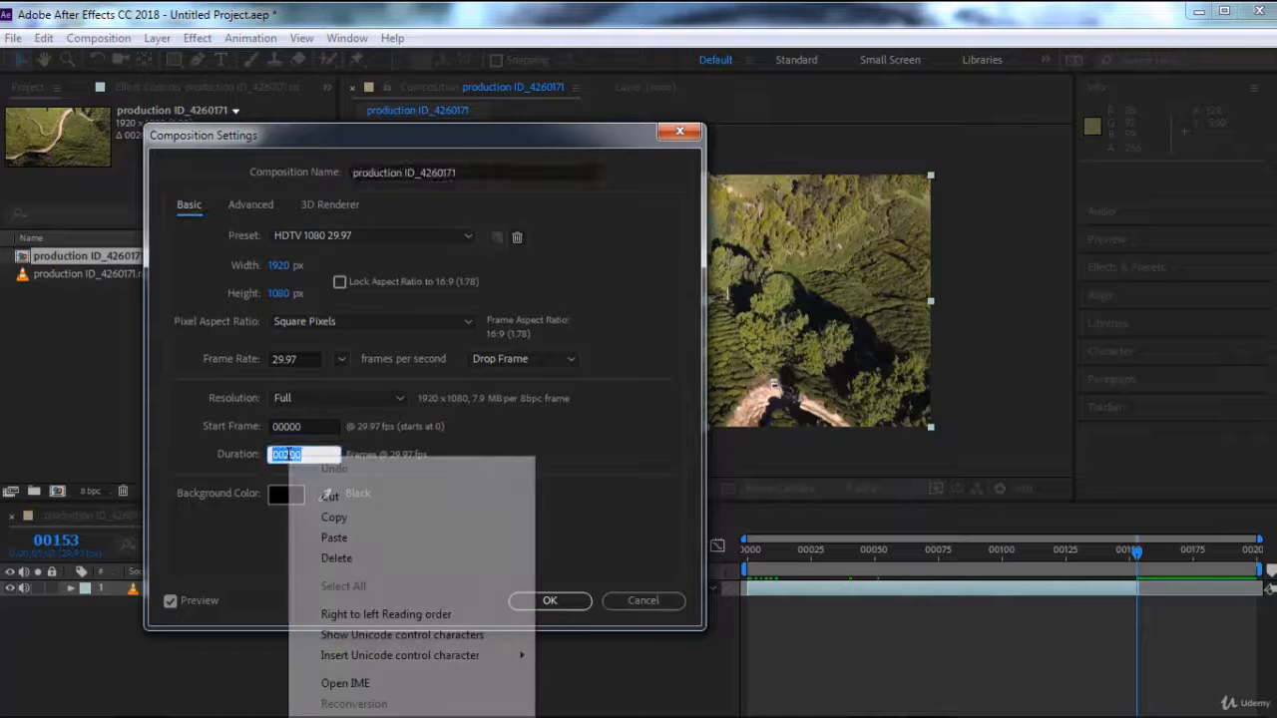
click(334, 538)
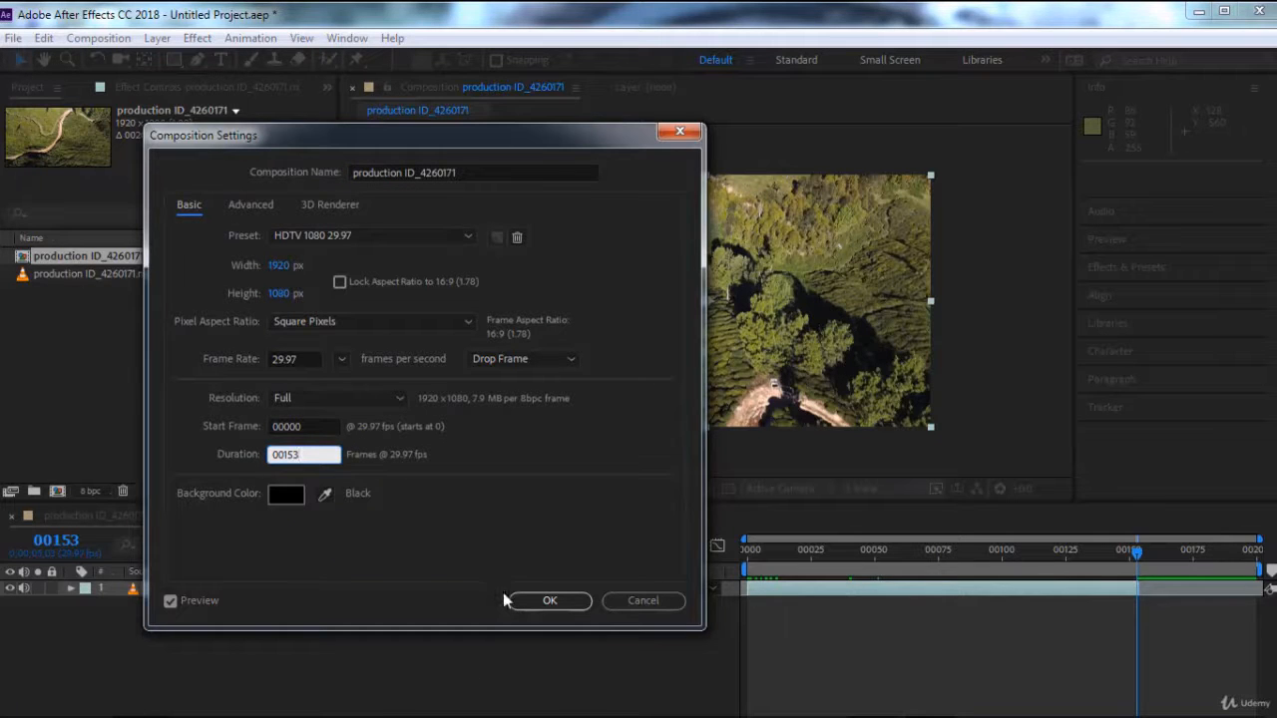
key(Return)
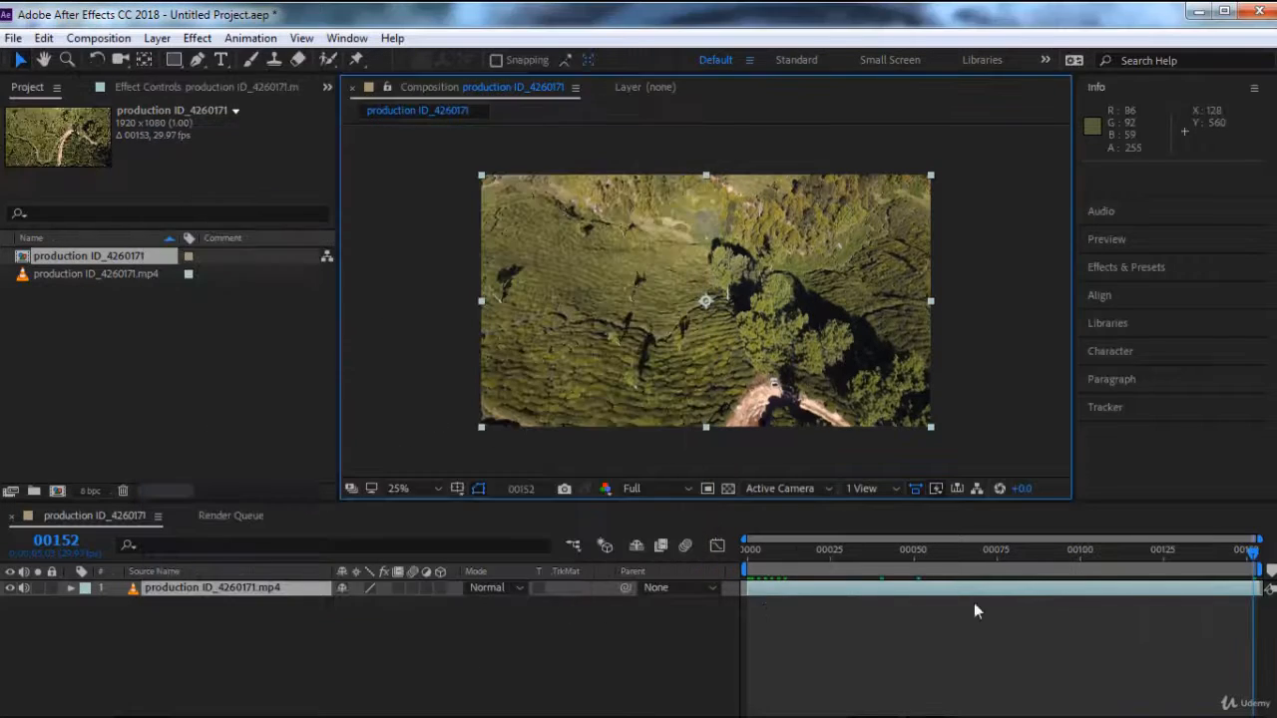
Scrub through the trimmed composition to review it and return to frame 0.
drag(814, 561, 1207, 565)
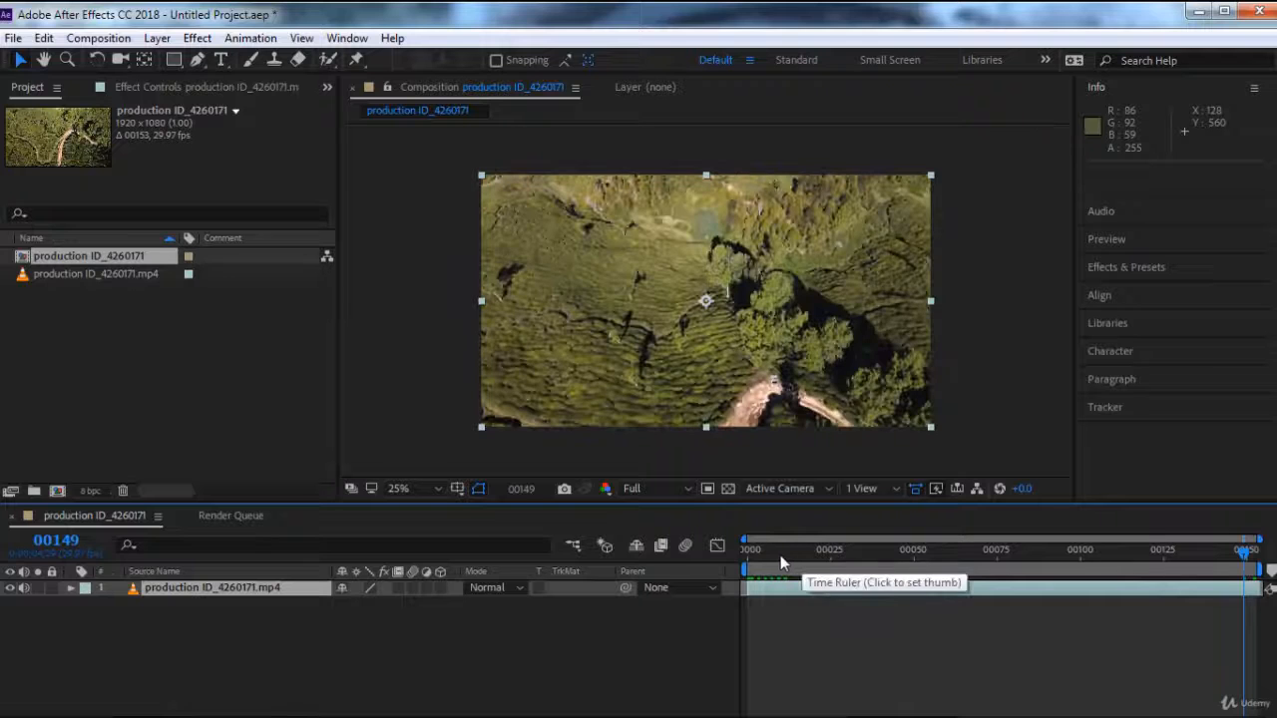
drag(774, 554, 758, 561)
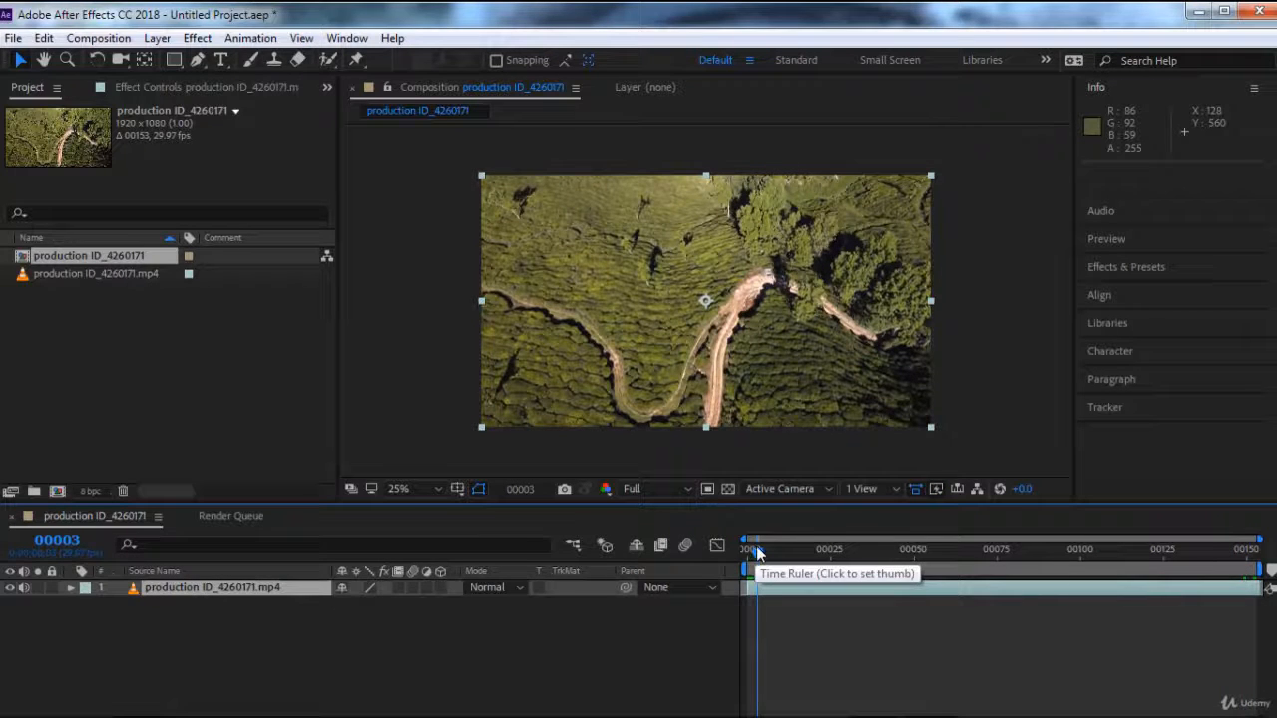
mouse_move(756, 552)
mouse_down()
mouse_move(960, 554)
mouse_move(746, 556)
mouse_up()
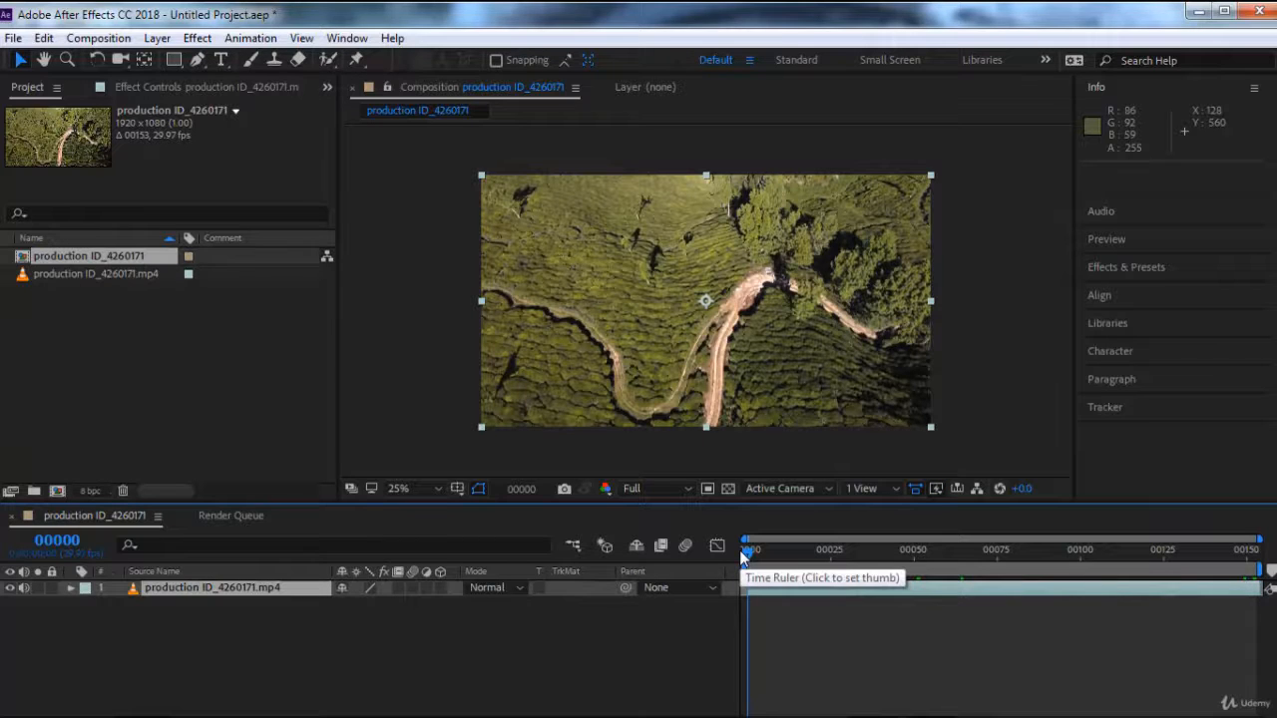
Start Track Motion on the footage layer and place Track Point 1 on the tea field just above the road bend.
click(1114, 408)
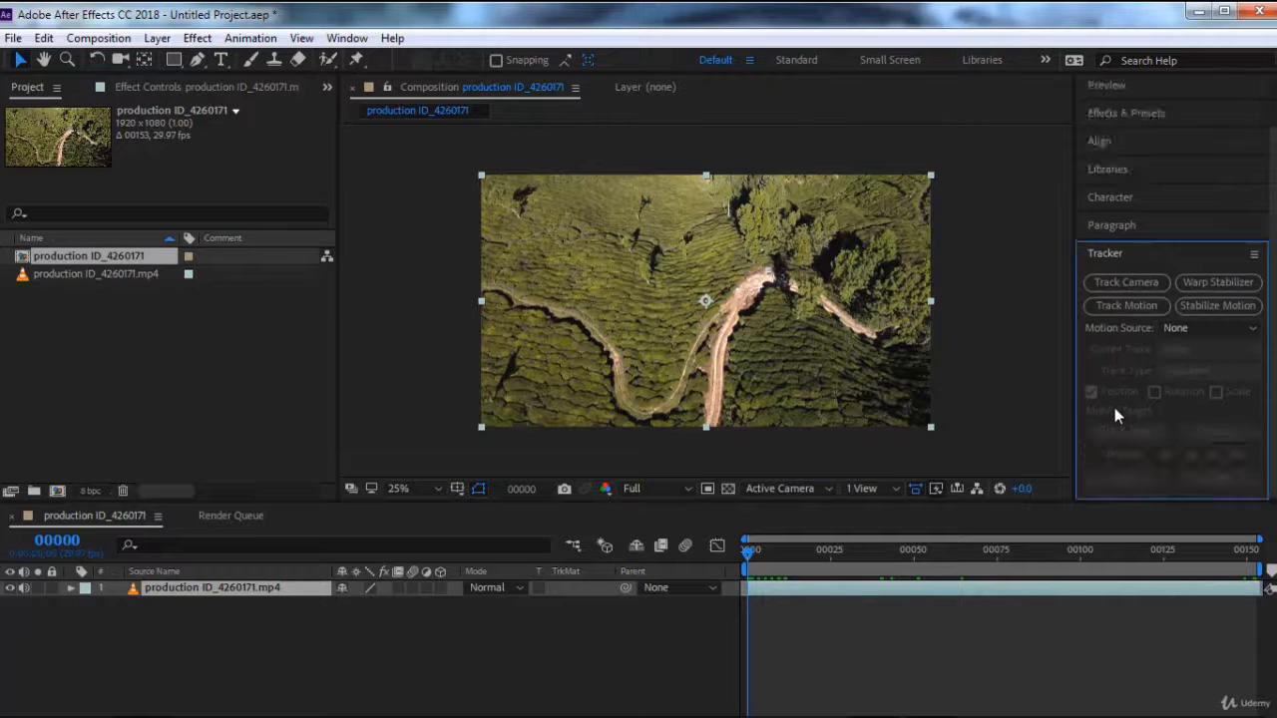
click(1123, 365)
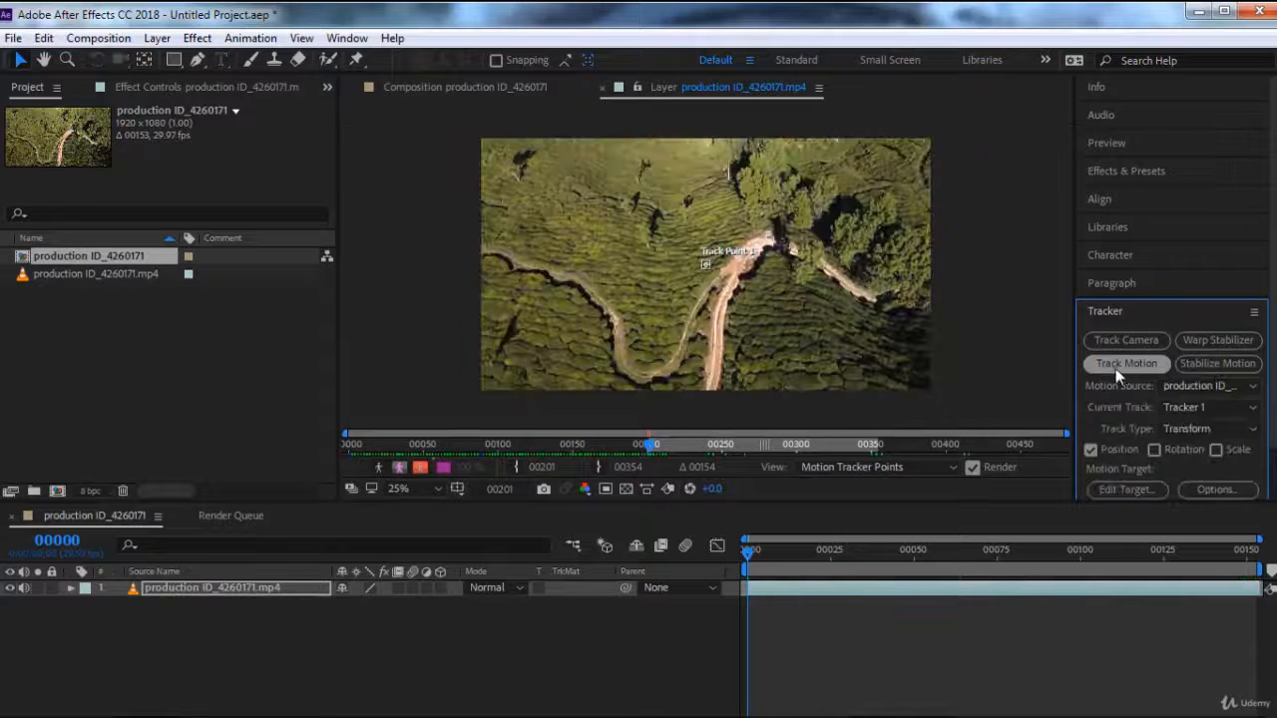
scroll(705, 265, up, 4)
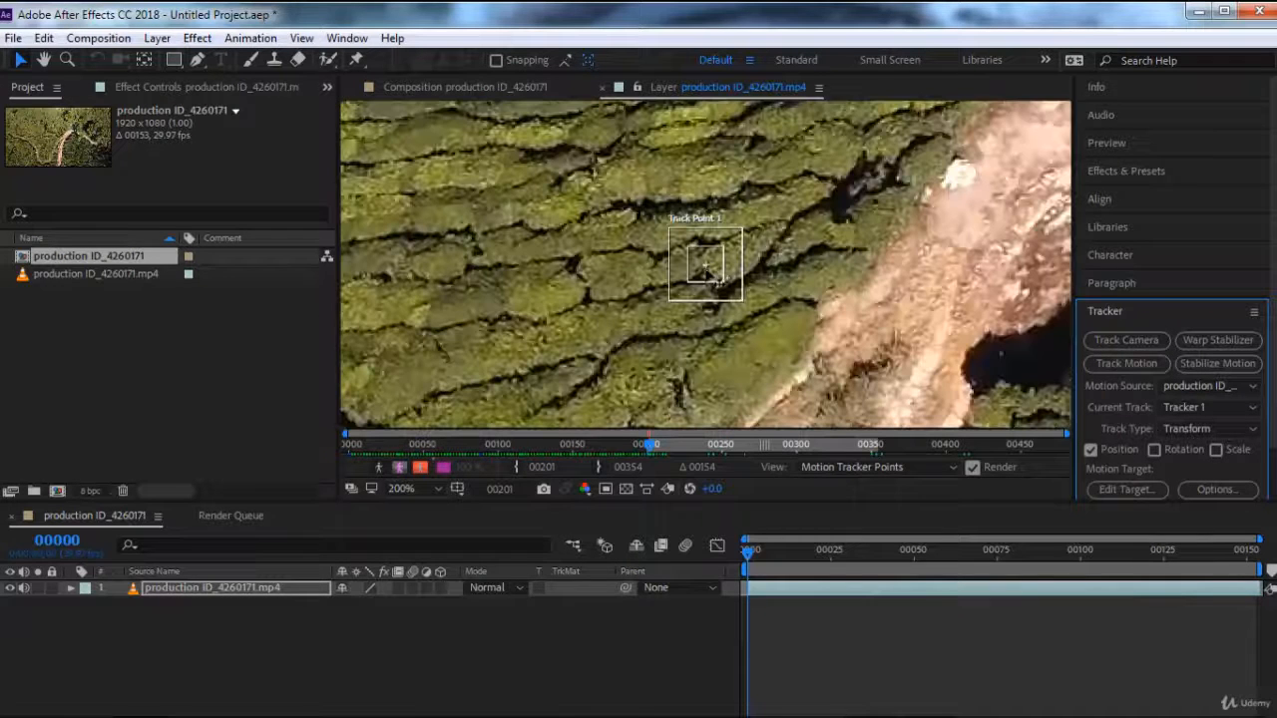
click(713, 281)
drag(713, 282, 738, 211)
Analyze the position track forward from the first frame to the end of the clip.
scroll(724, 200, down, 2)
scroll(743, 239, down, 1)
scroll(757, 266, down, 1)
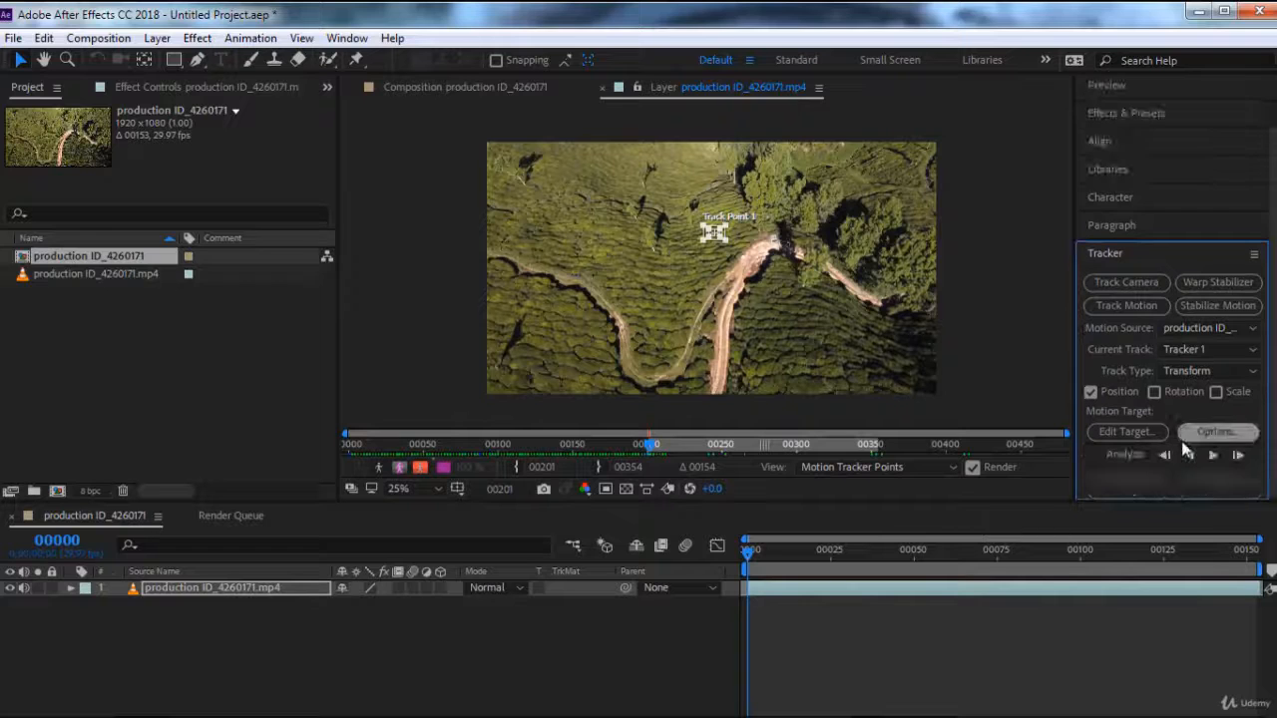
scroll(1192, 459, down, 1)
click(1213, 457)
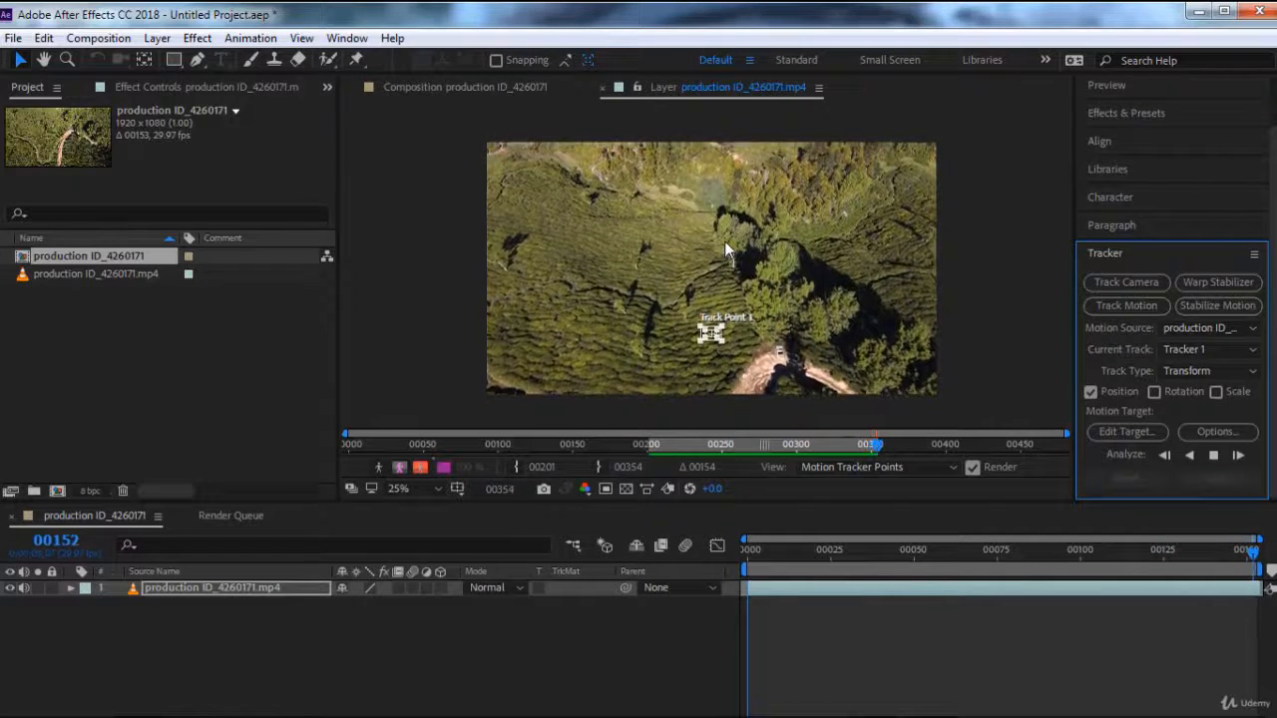
Review the tracked motion path by returning to the first frame and playing the opening frames.
drag(763, 555, 732, 558)
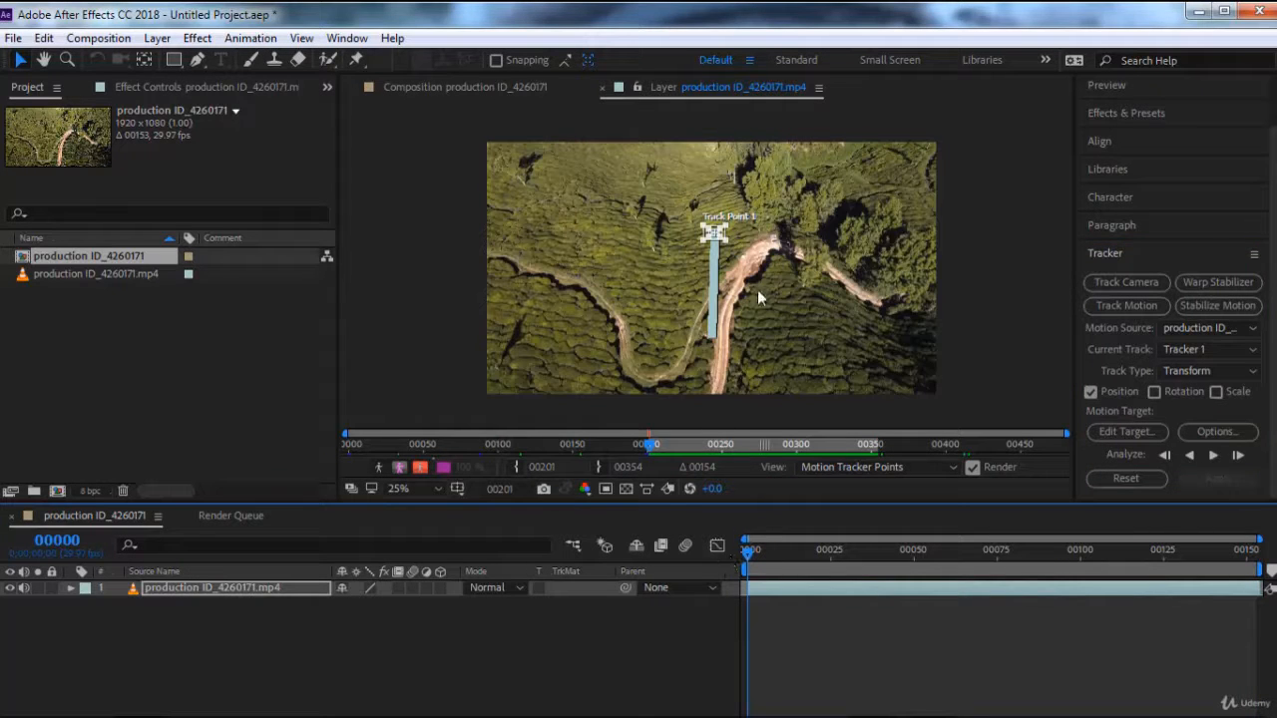
key(space)
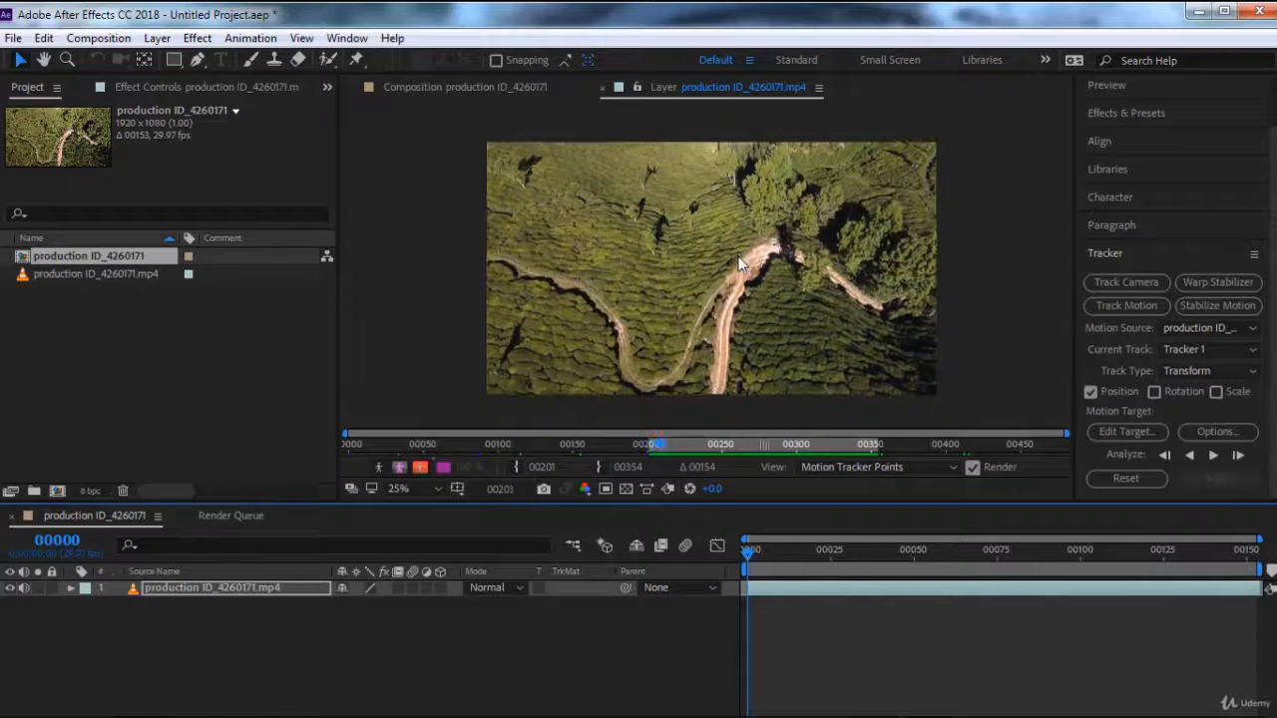
mouse_move(778, 546)
mouse_down()
mouse_move(1077, 571)
mouse_move(1251, 558)
mouse_move(766, 555)
mouse_up()
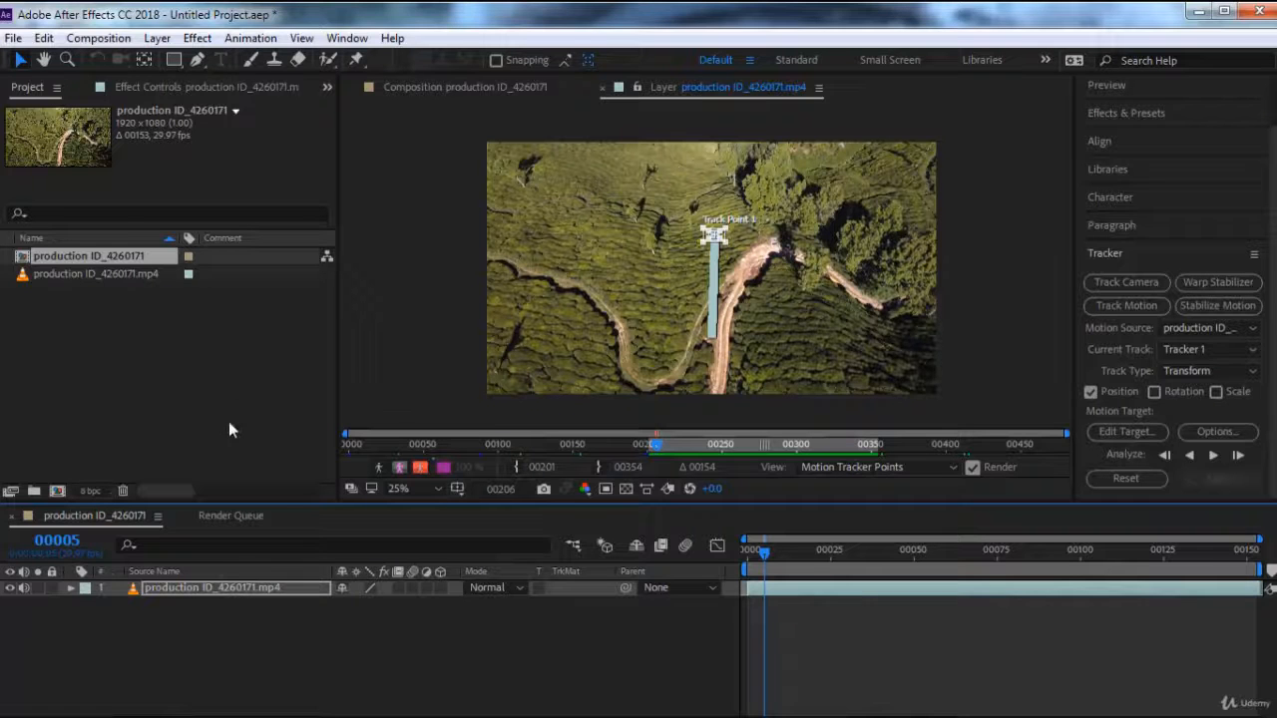
Import pexels-eberhard-grossgasteiger-4406315.jpg from the no copyright folder and place it above the footage layer in the composition.
click(140, 703)
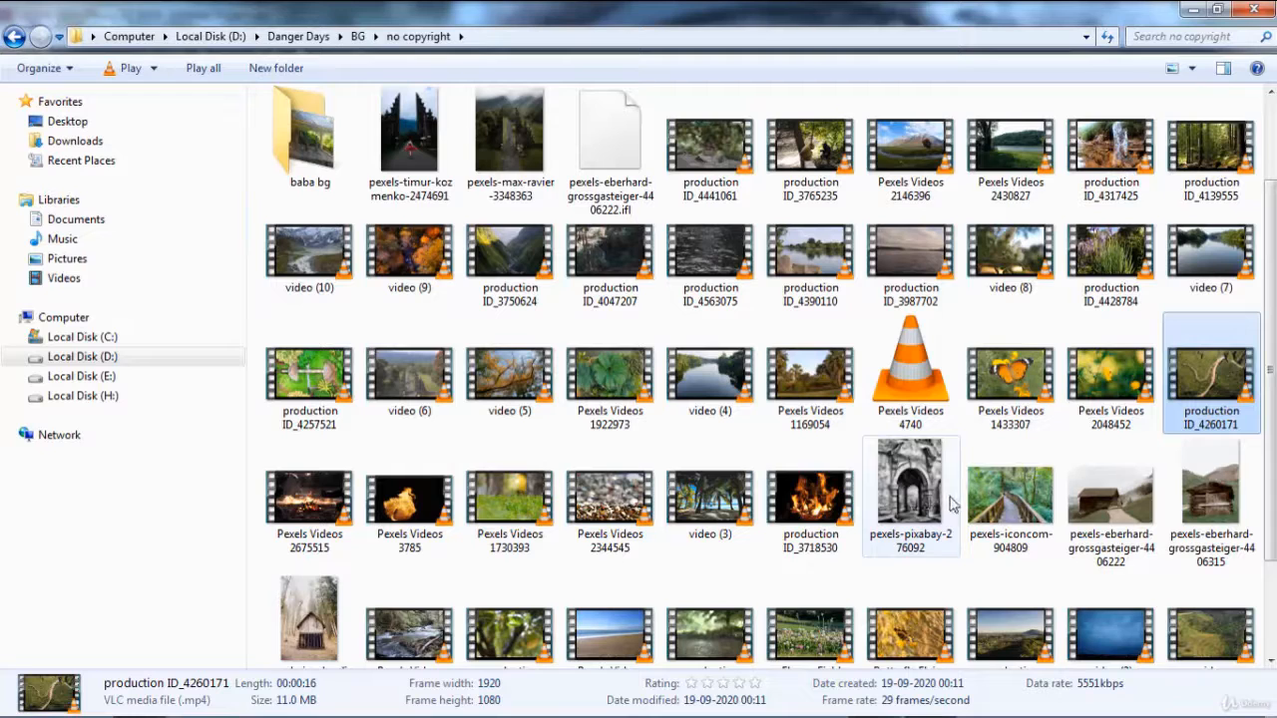
click(1185, 507)
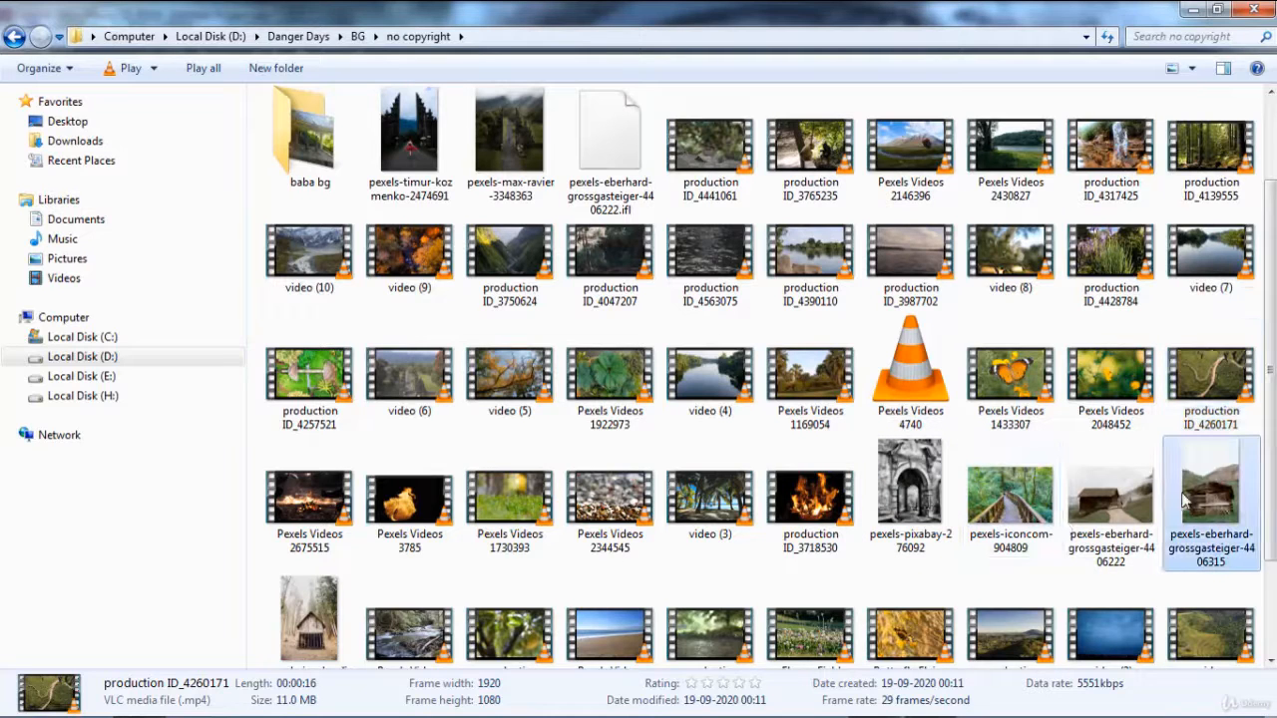
drag(1221, 496, 172, 382)
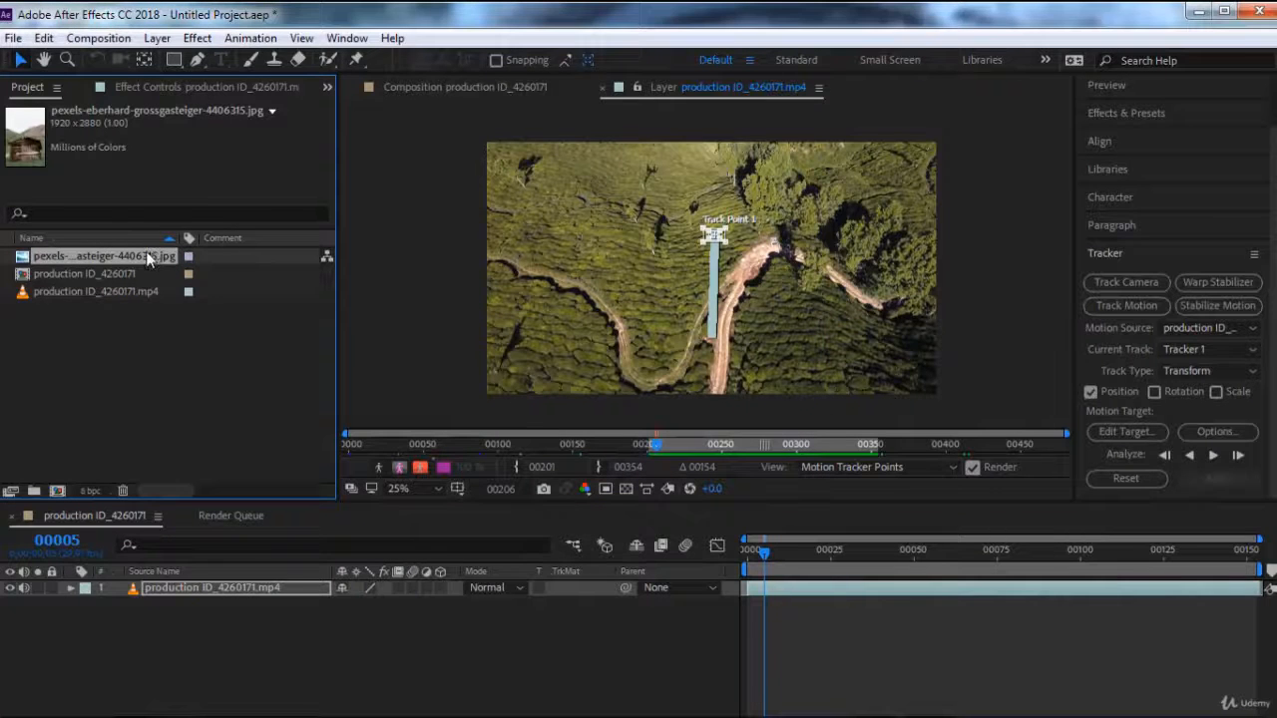
drag(146, 256, 207, 584)
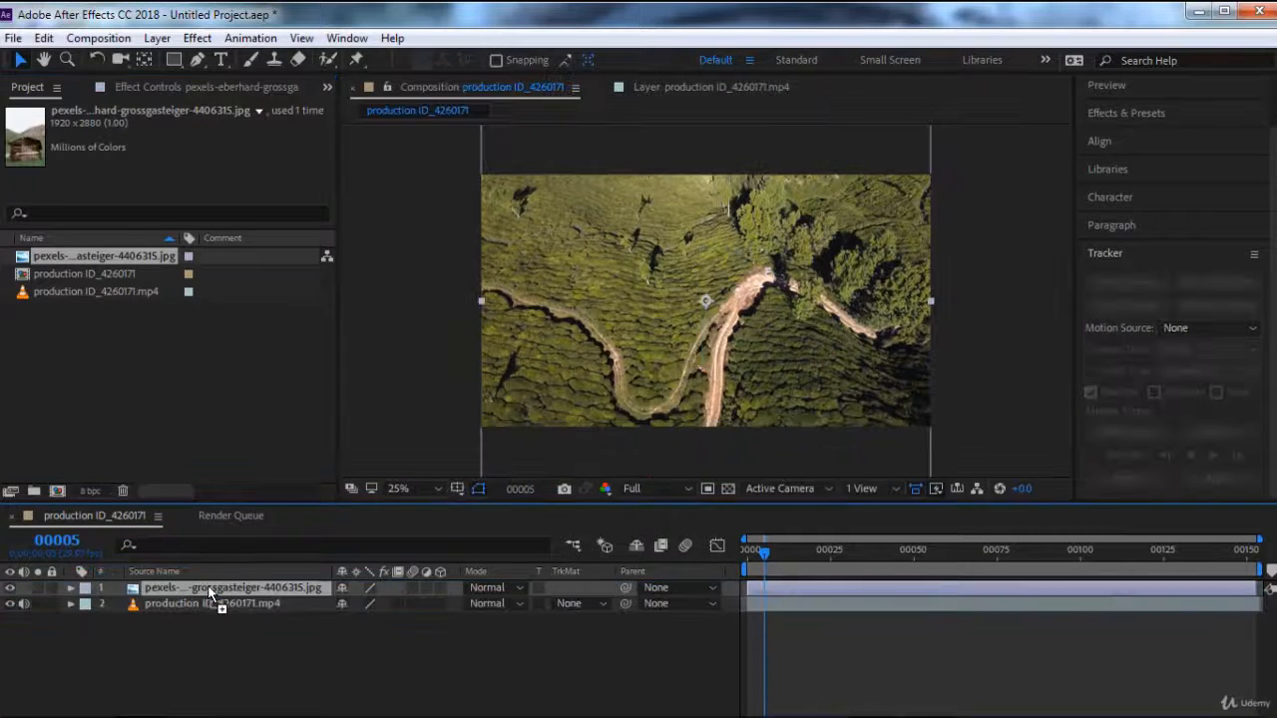
Set the wooden cabin image layer's scale to 12%.
key(s)
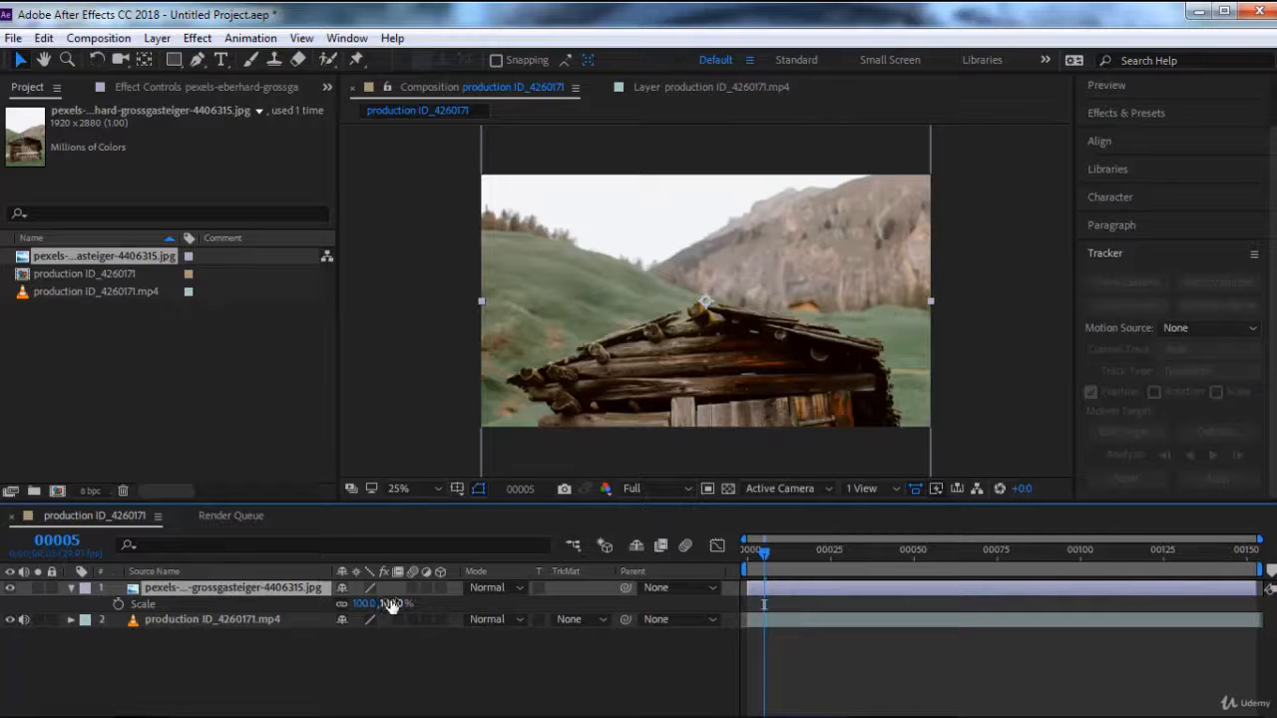
drag(381, 602, 308, 601)
key(Return)
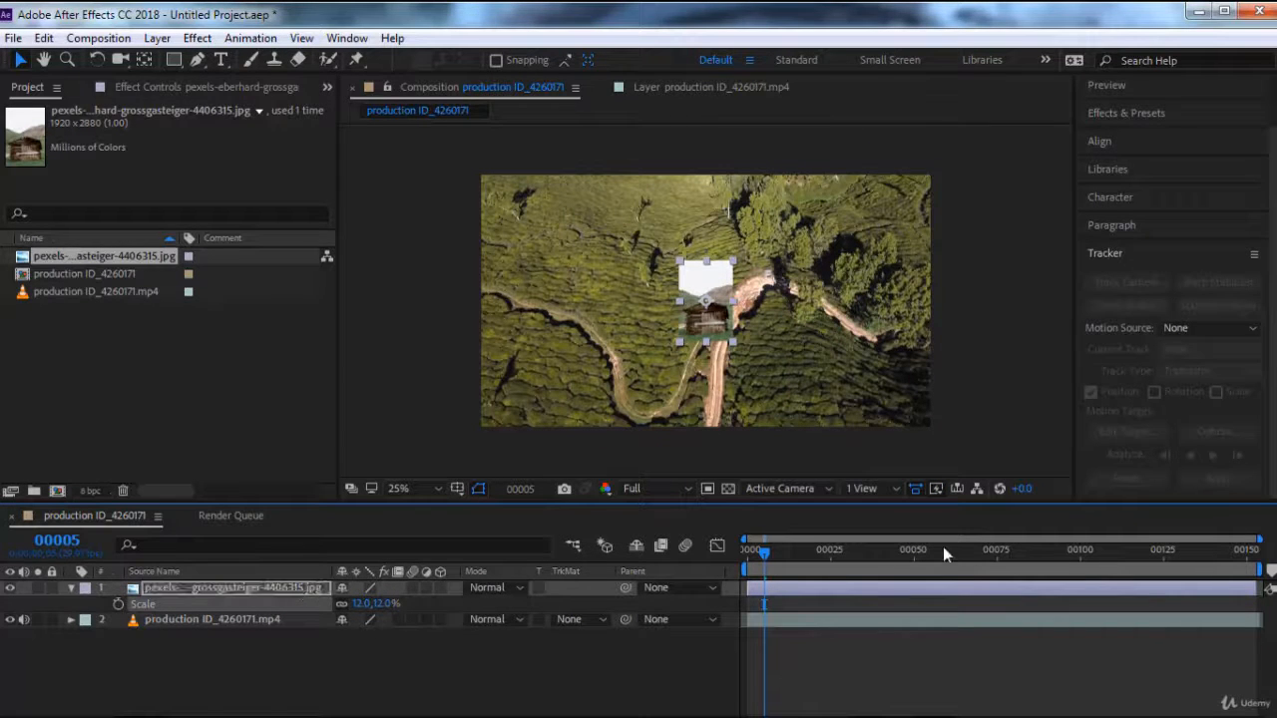
Apply the Tracker 1 motion of production ID_4260171.mp4 to the cabin image layer in the X and Y dimensions.
click(280, 618)
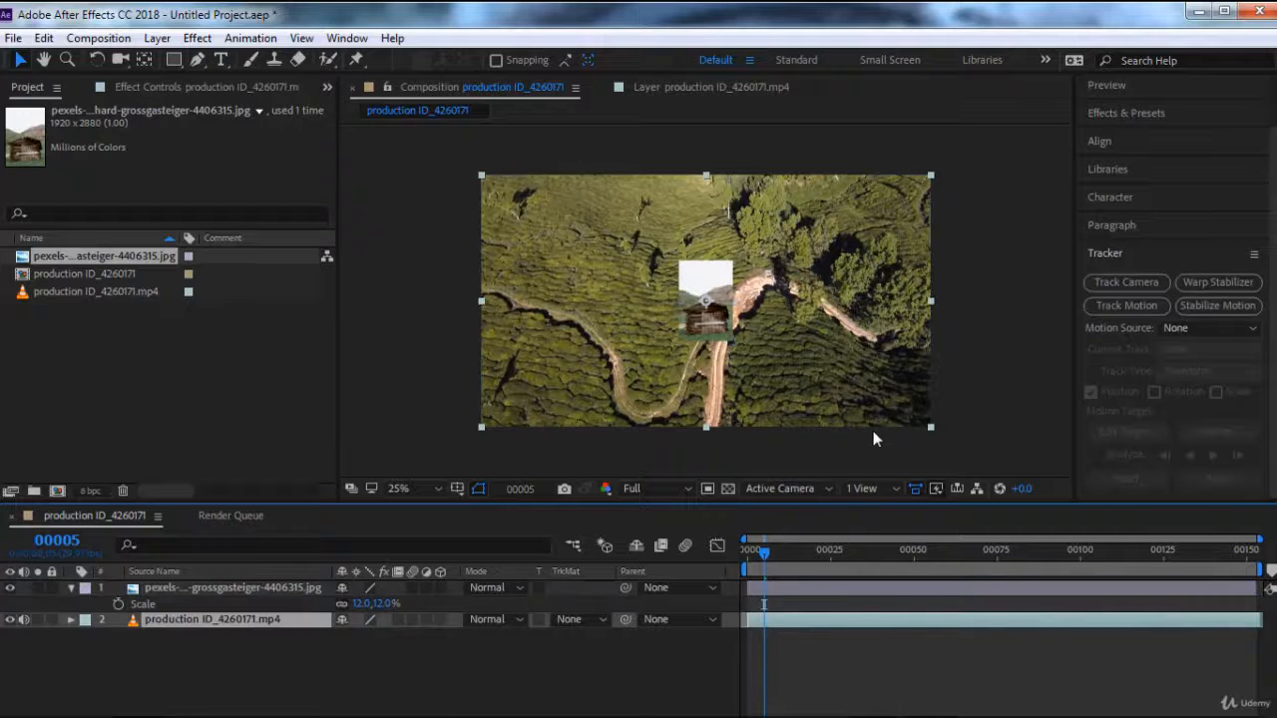
click(1174, 327)
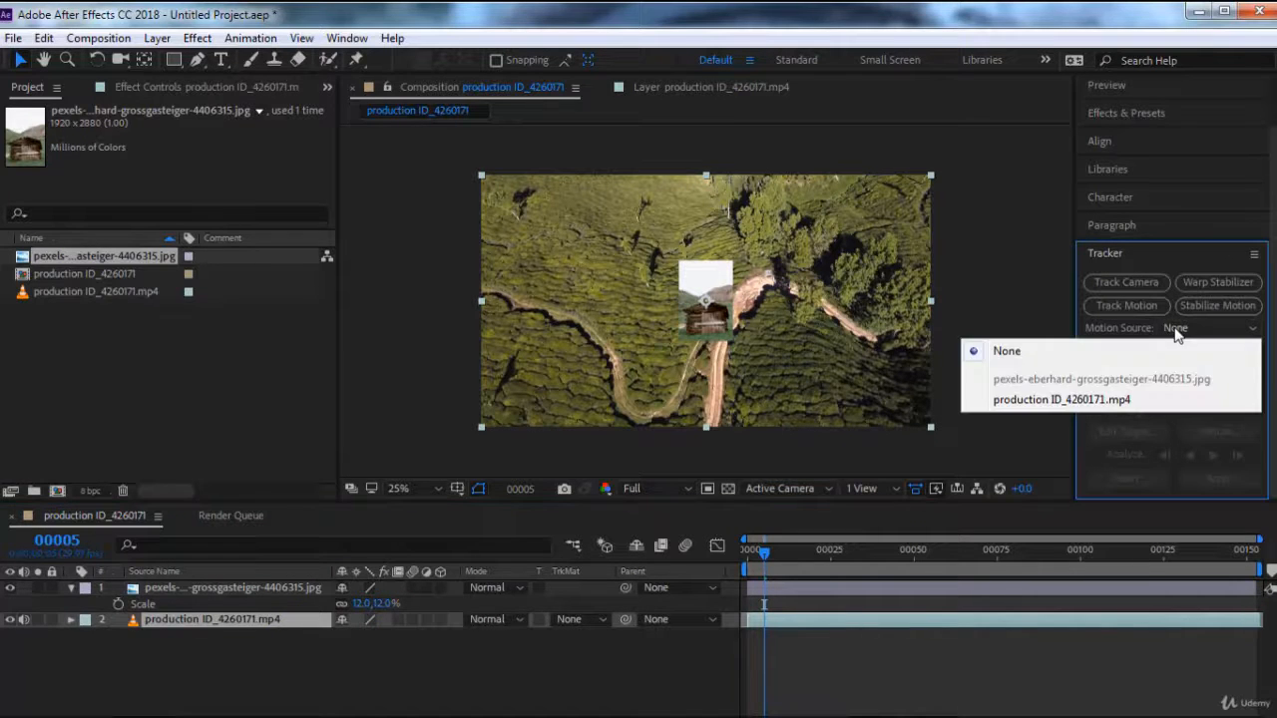
click(1112, 403)
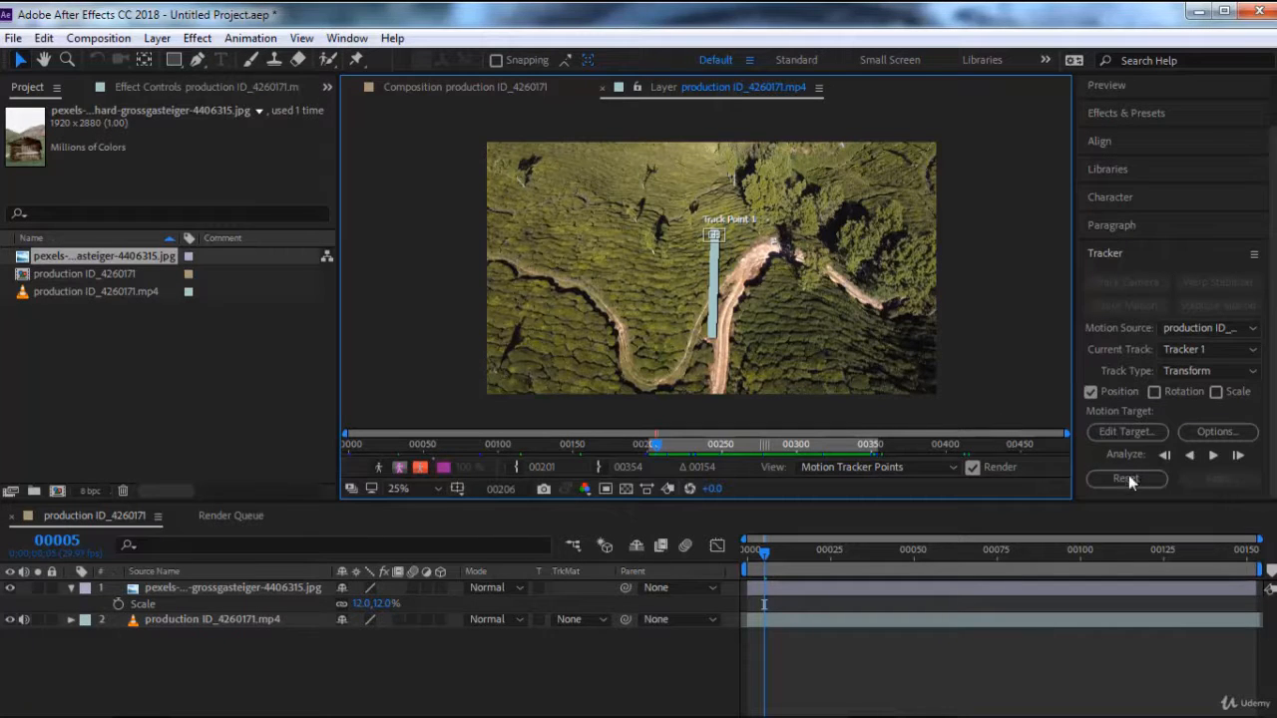
click(1121, 432)
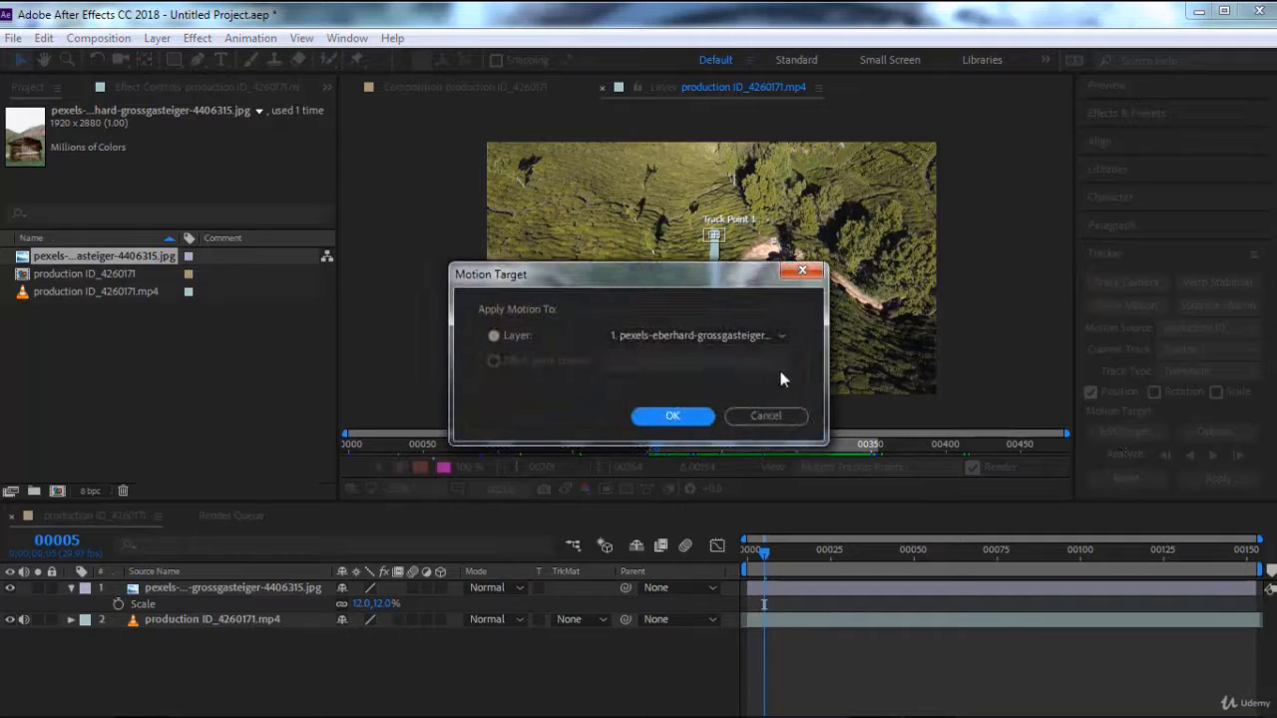
click(714, 339)
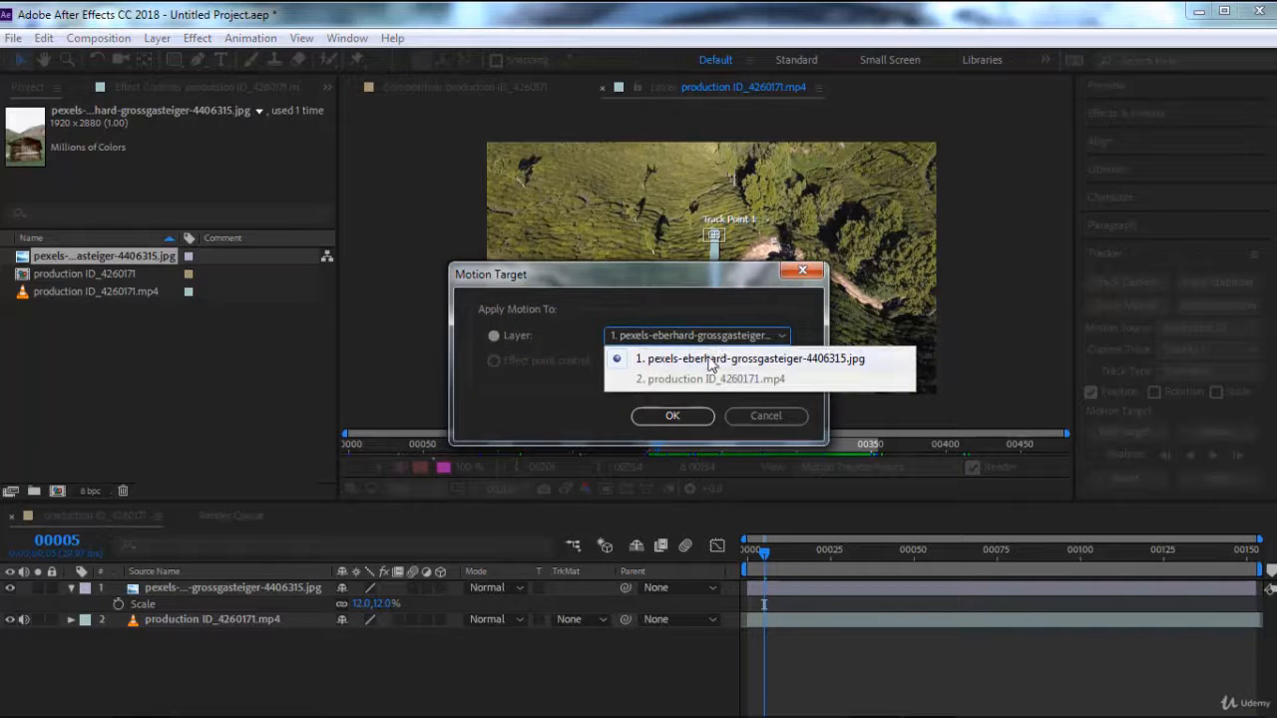
click(704, 361)
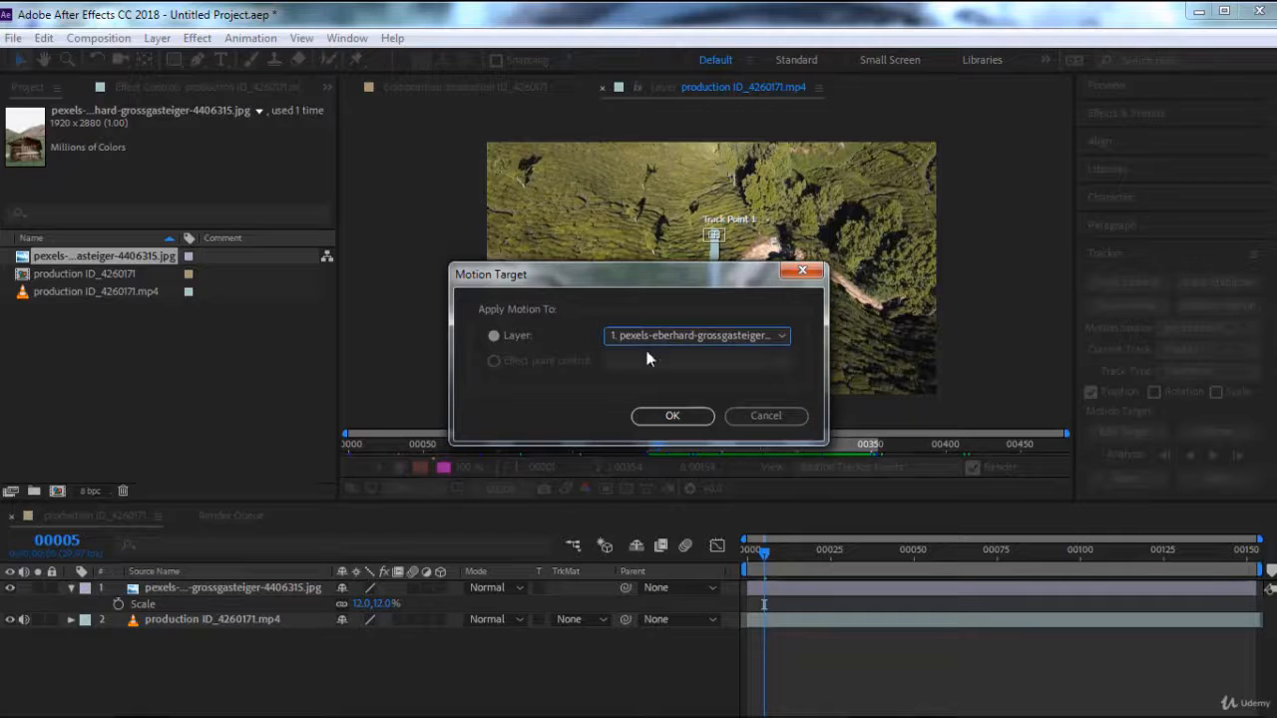
click(670, 416)
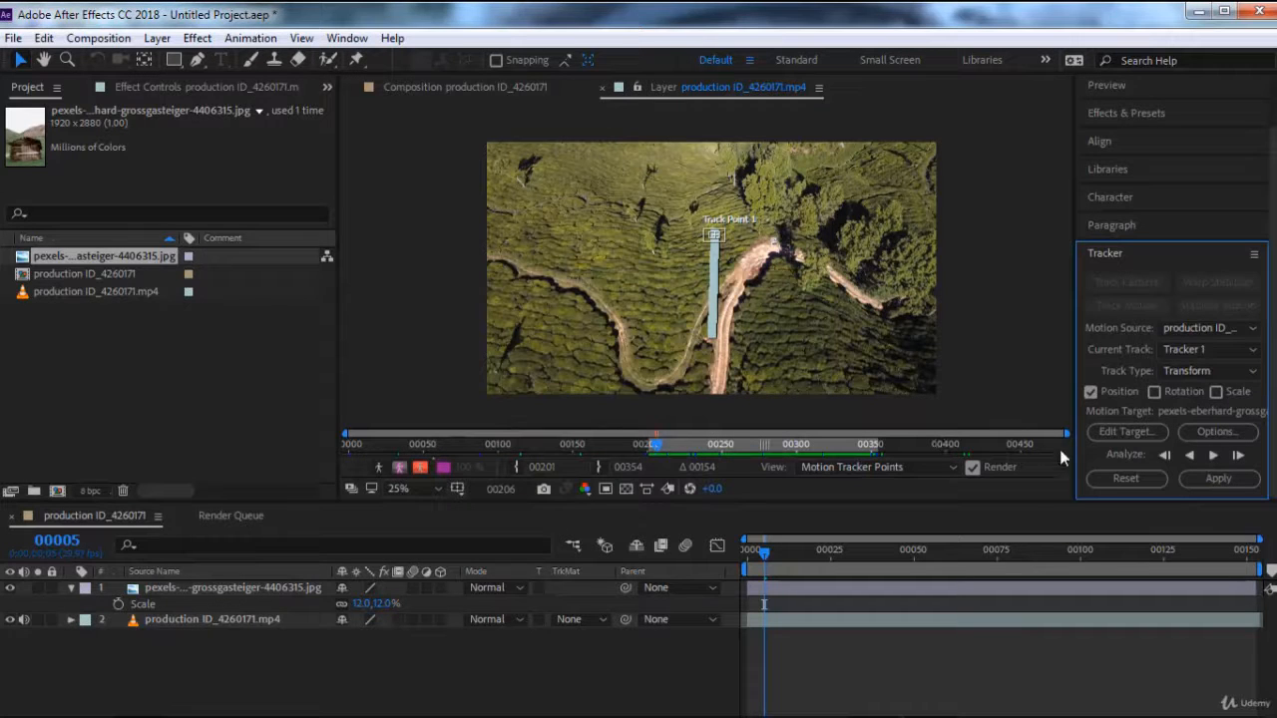
click(1209, 481)
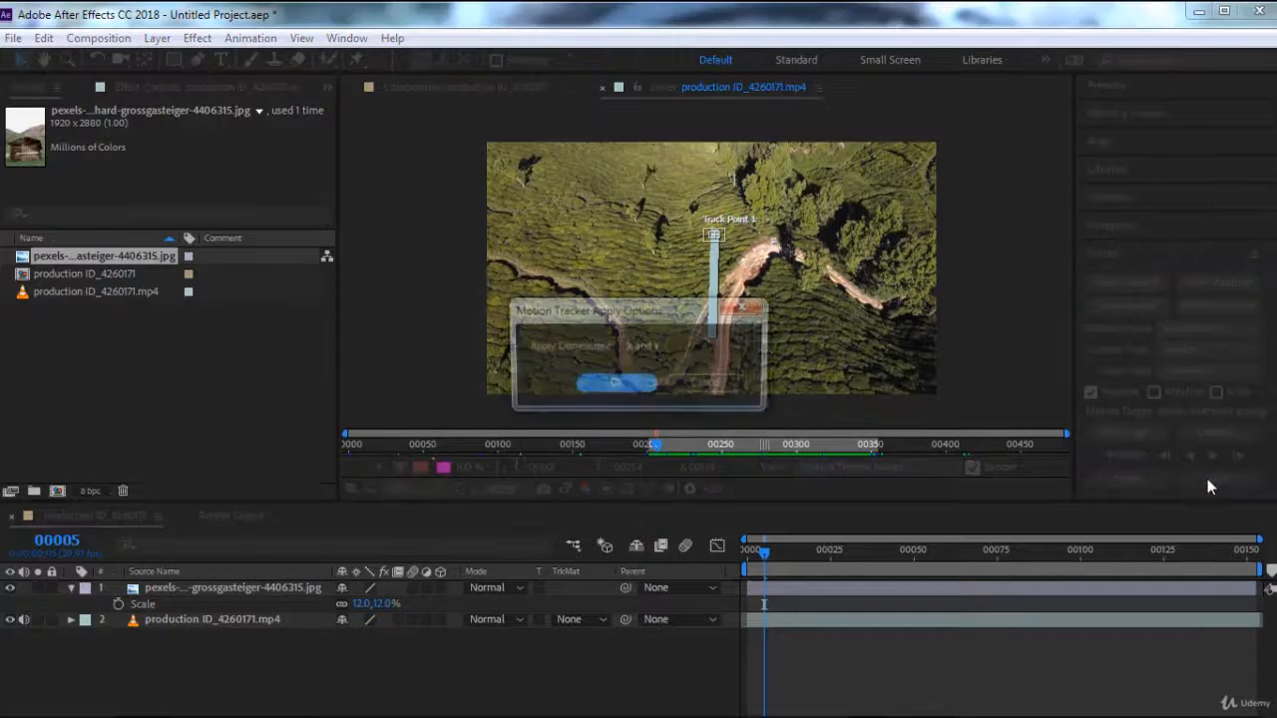
click(615, 385)
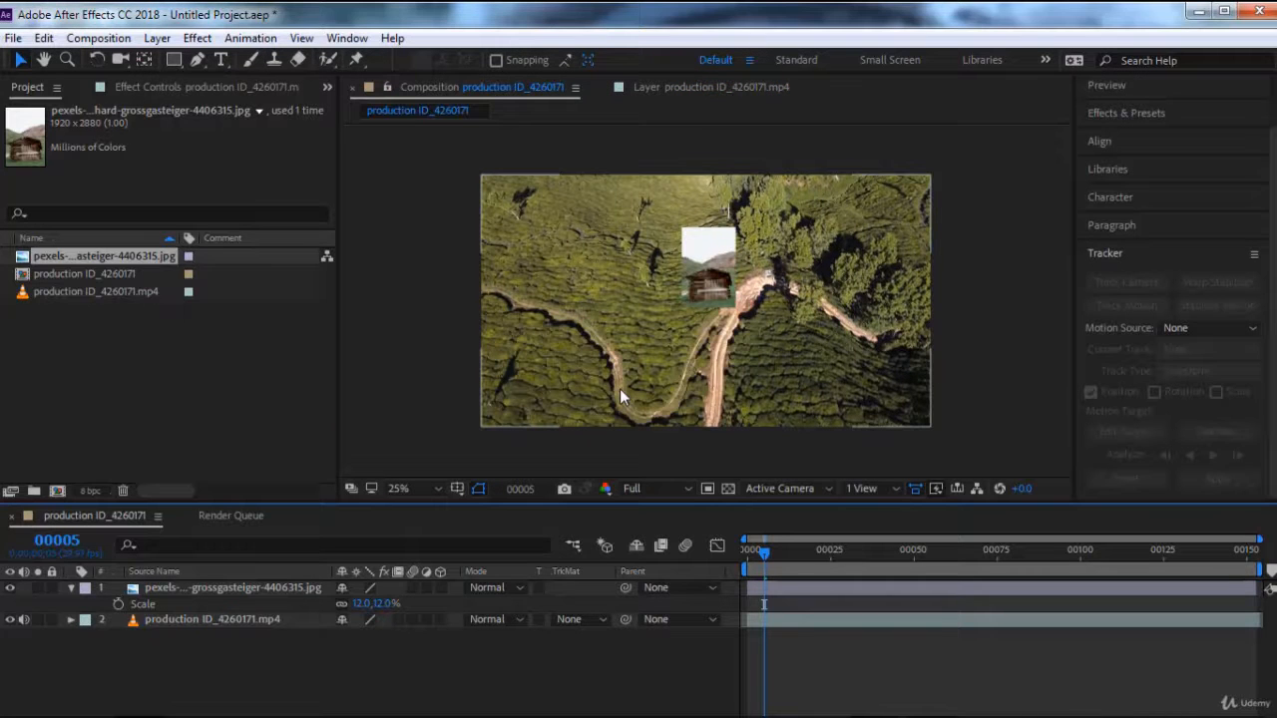
Play the composition from frame 0 to review how the image follows the tracked ground, and return to the first frame.
drag(796, 556, 701, 560)
key(space)
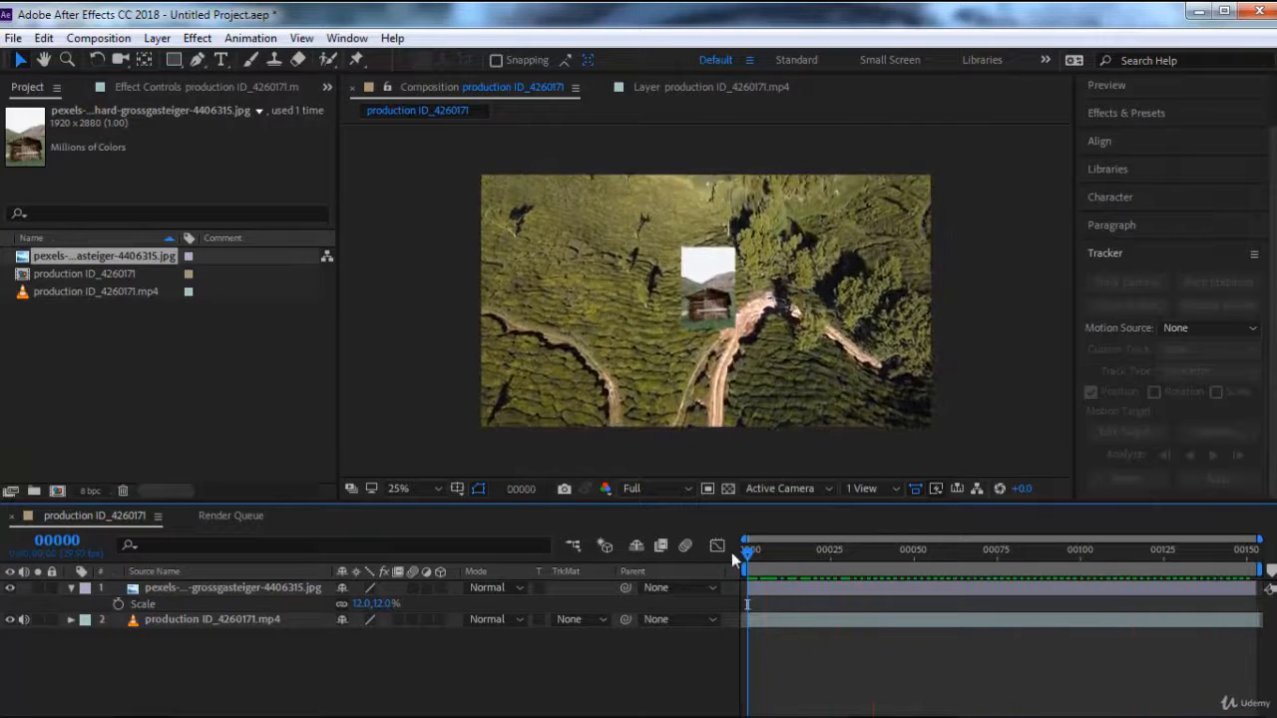
drag(798, 550, 685, 551)
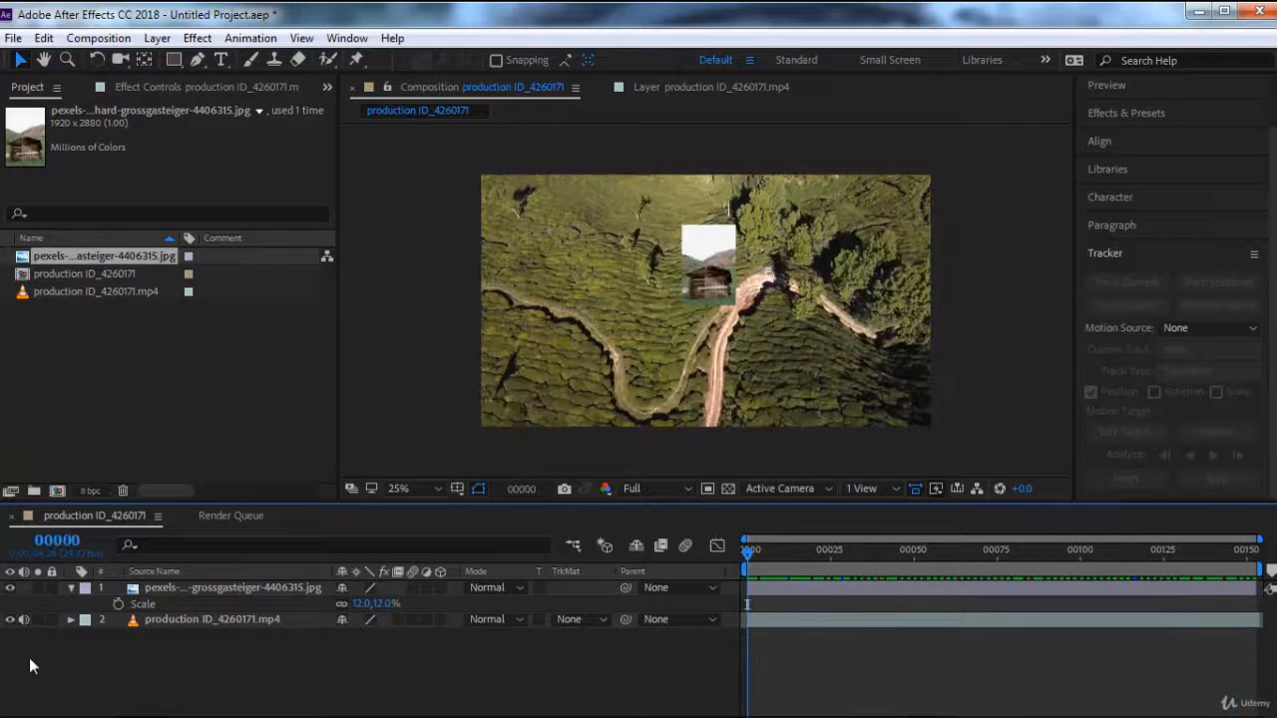
Delete the cabin image layer from the composition and reset Tracker 1 on the footage layer at frame 0.
click(197, 590)
key(Delete)
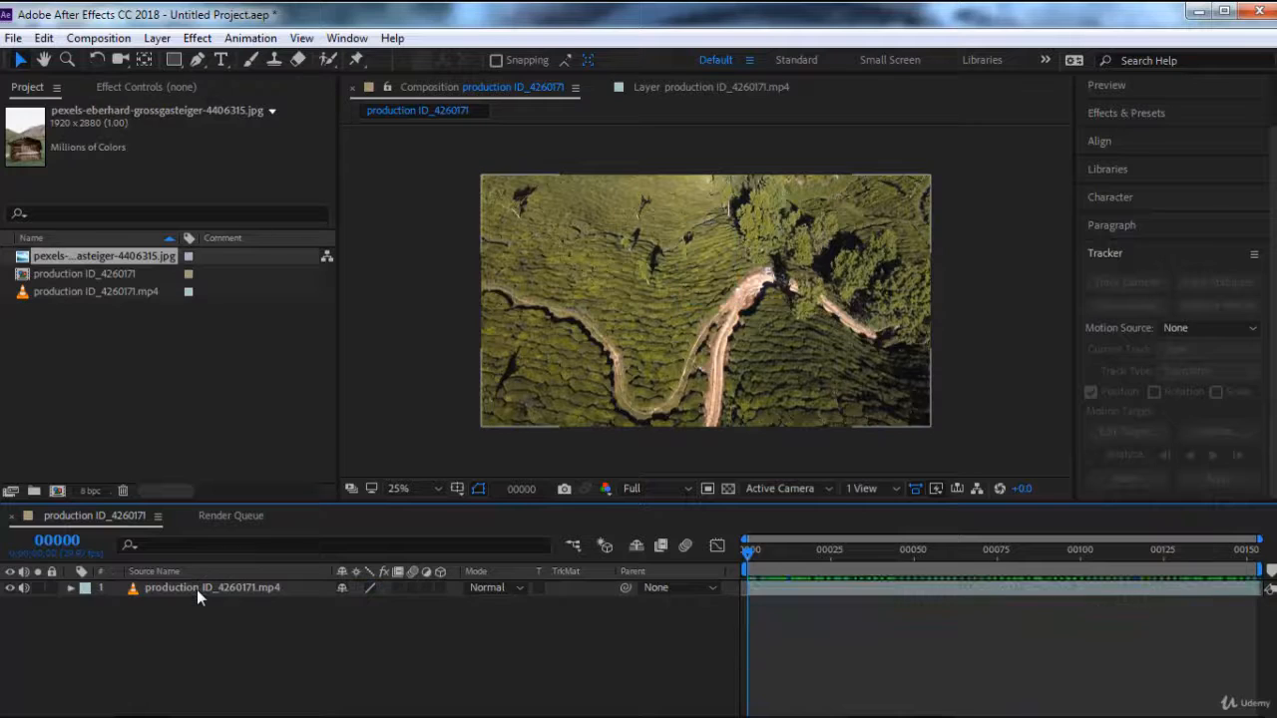
click(197, 590)
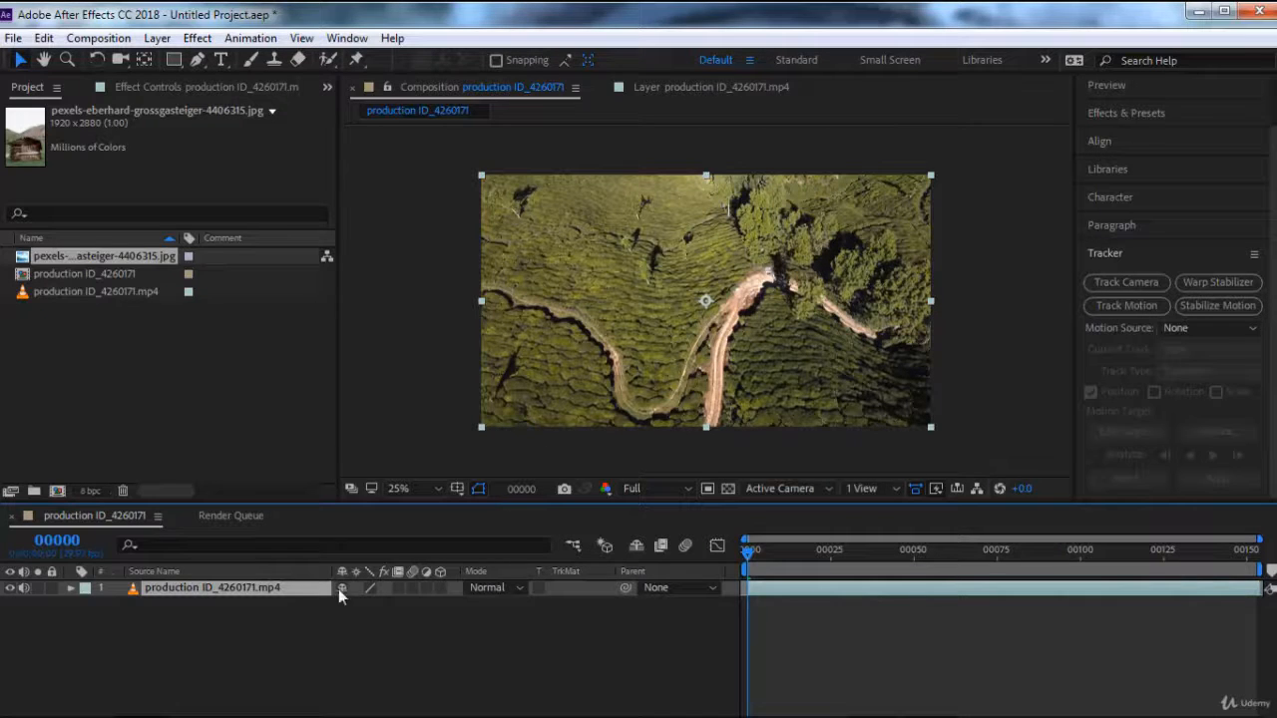
drag(792, 553, 693, 561)
click(1191, 326)
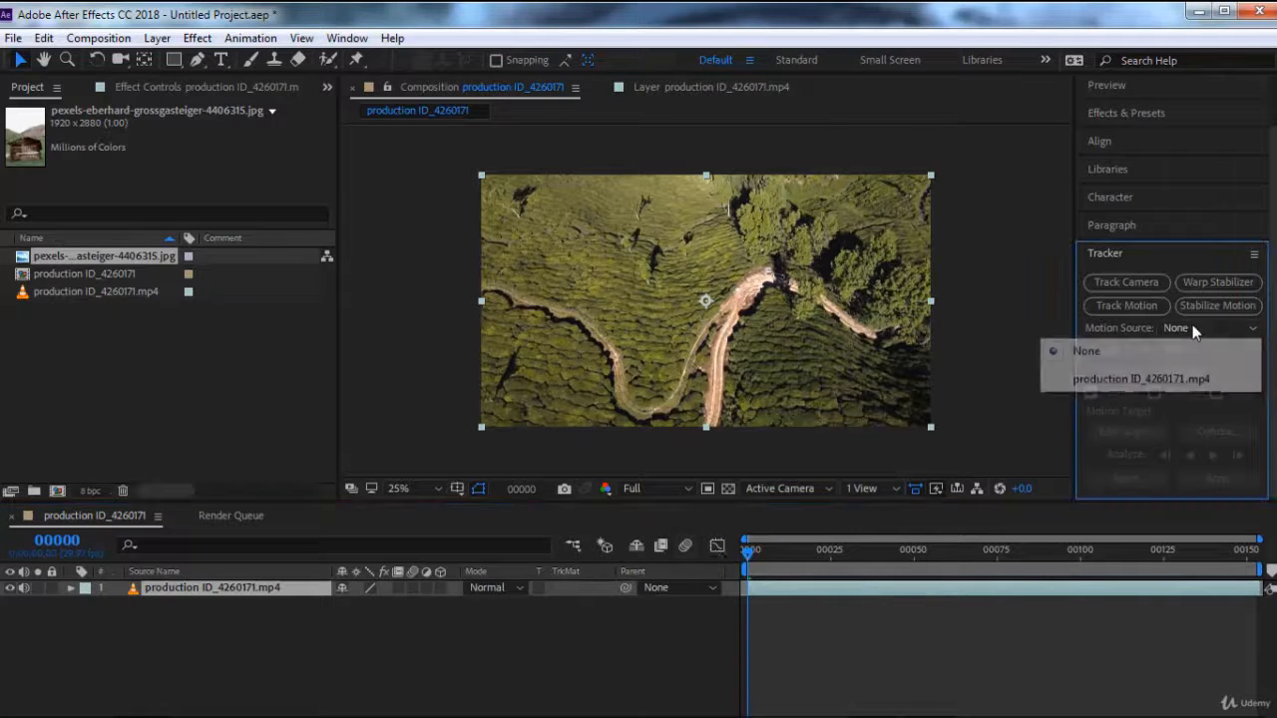
click(1190, 380)
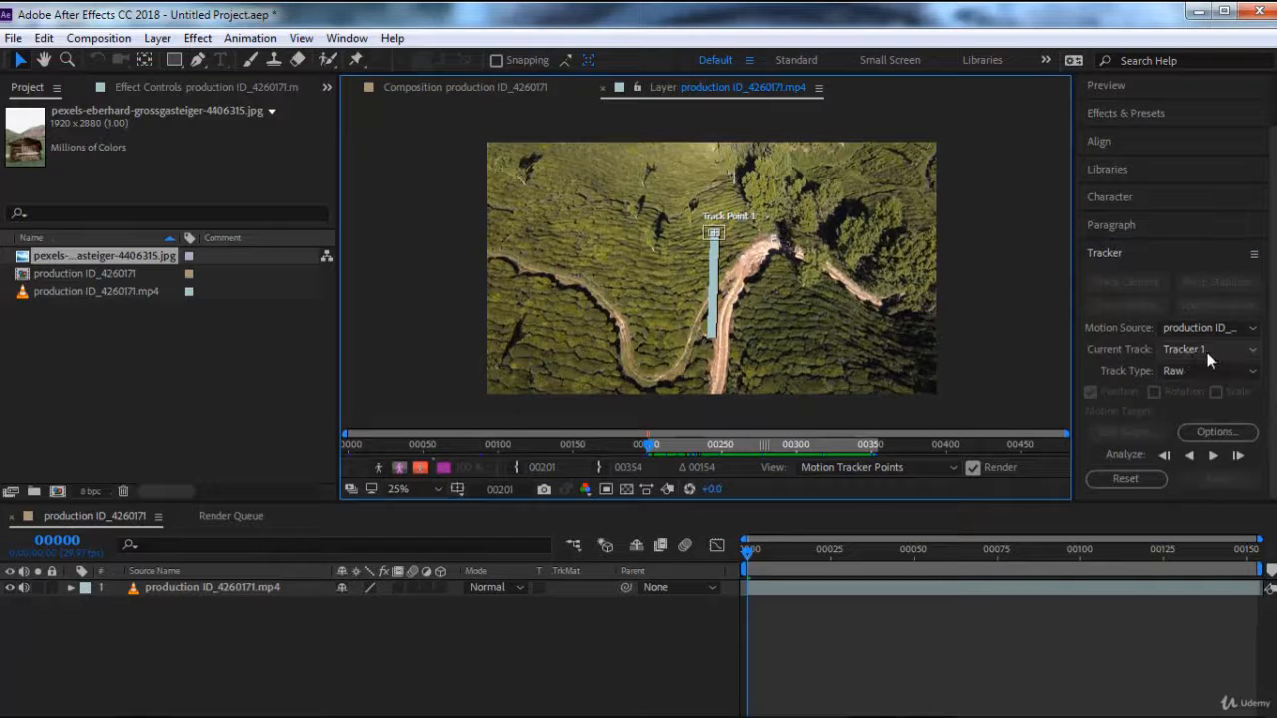
click(1139, 476)
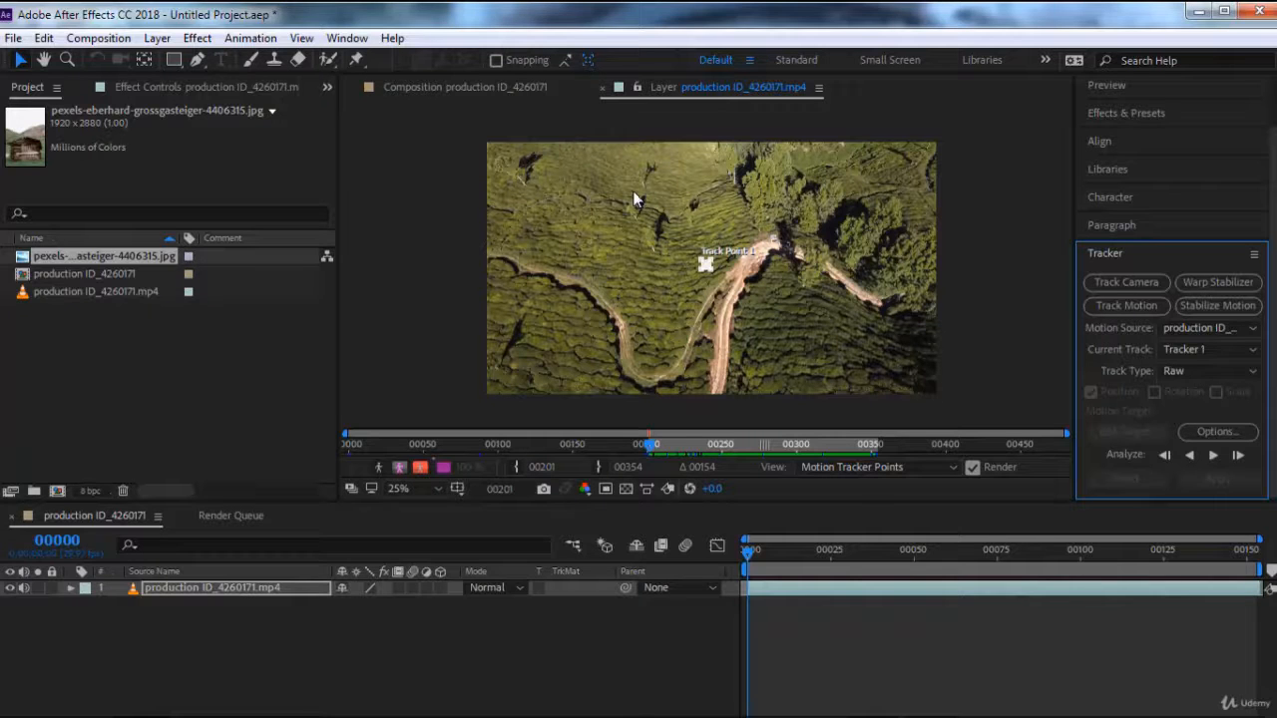
Enlarge Tracker 1's Track Point 1 and place it over the white trunk of the lone tree in the upper tea field.
scroll(713, 256, up, 4)
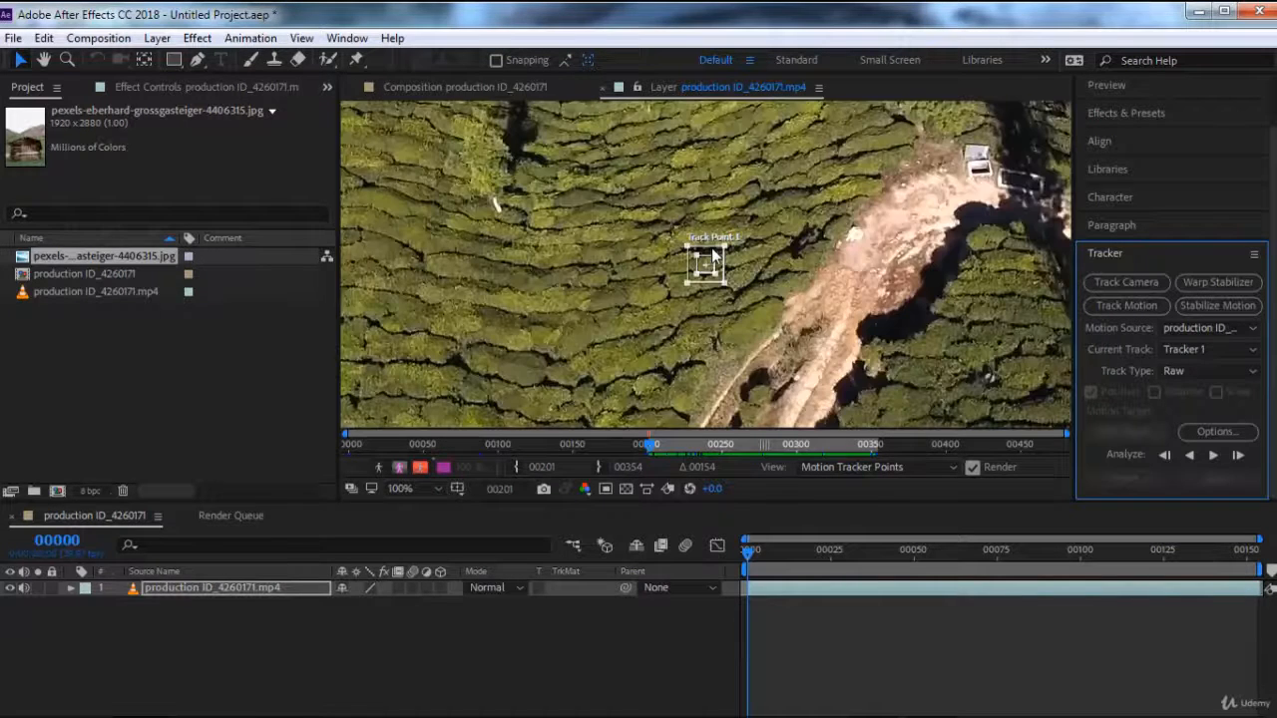
drag(712, 256, 773, 344)
drag(746, 300, 747, 262)
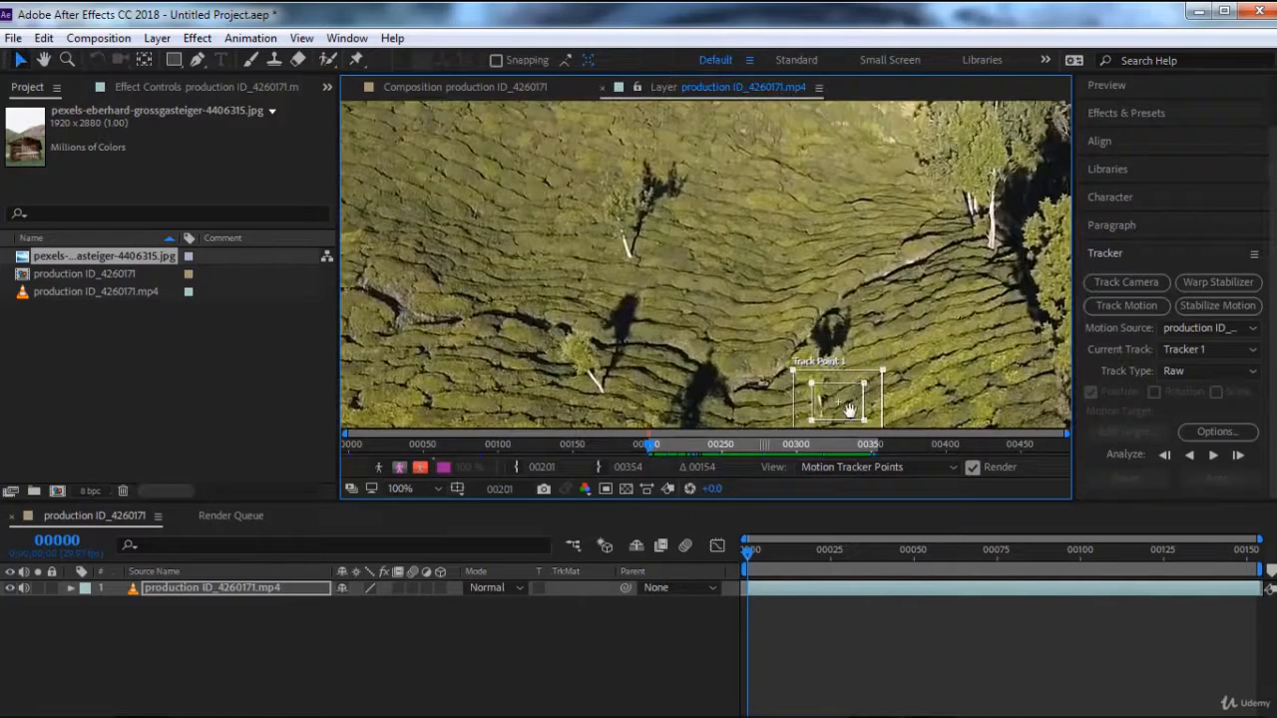
drag(843, 394, 708, 257)
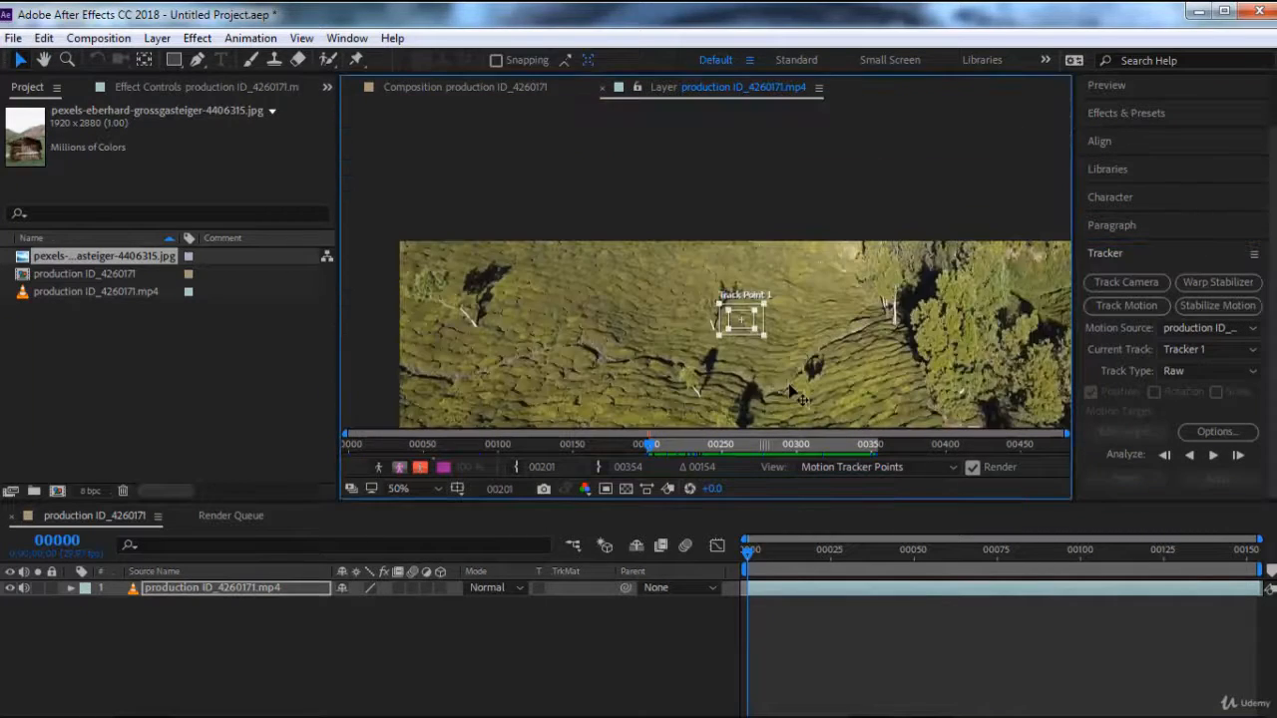
scroll(720, 315, up, 1)
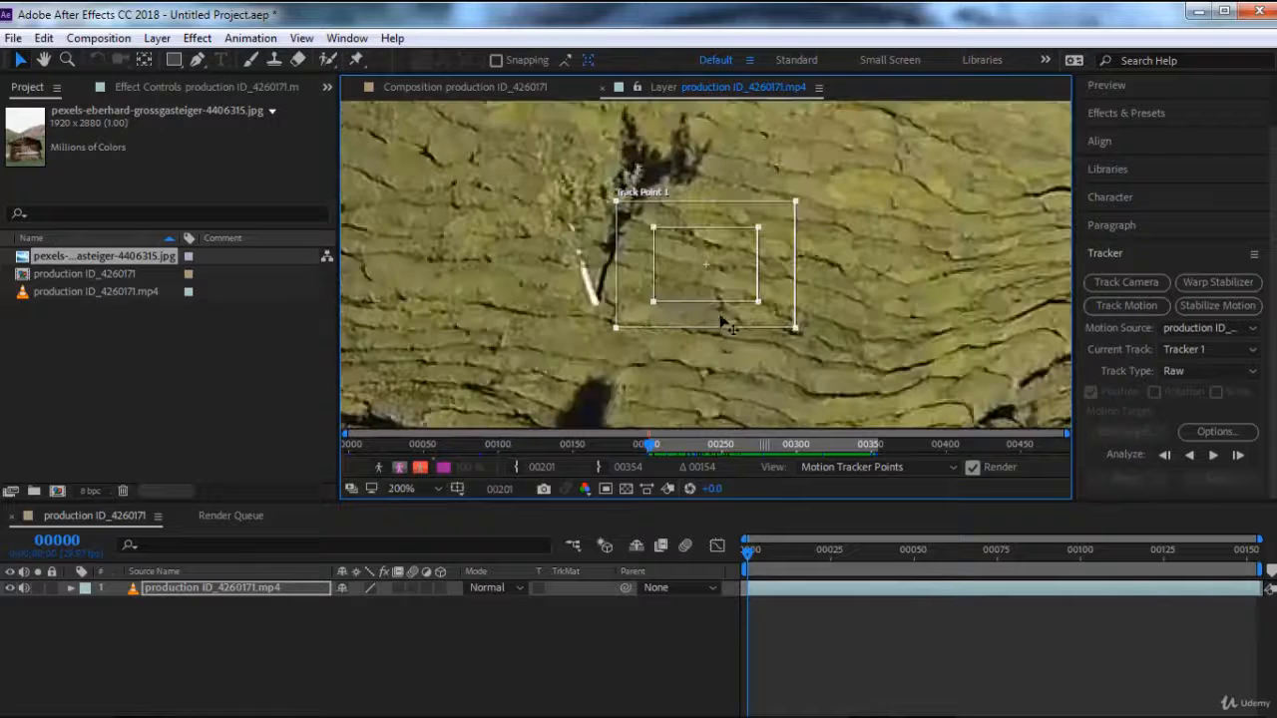
drag(724, 281, 617, 323)
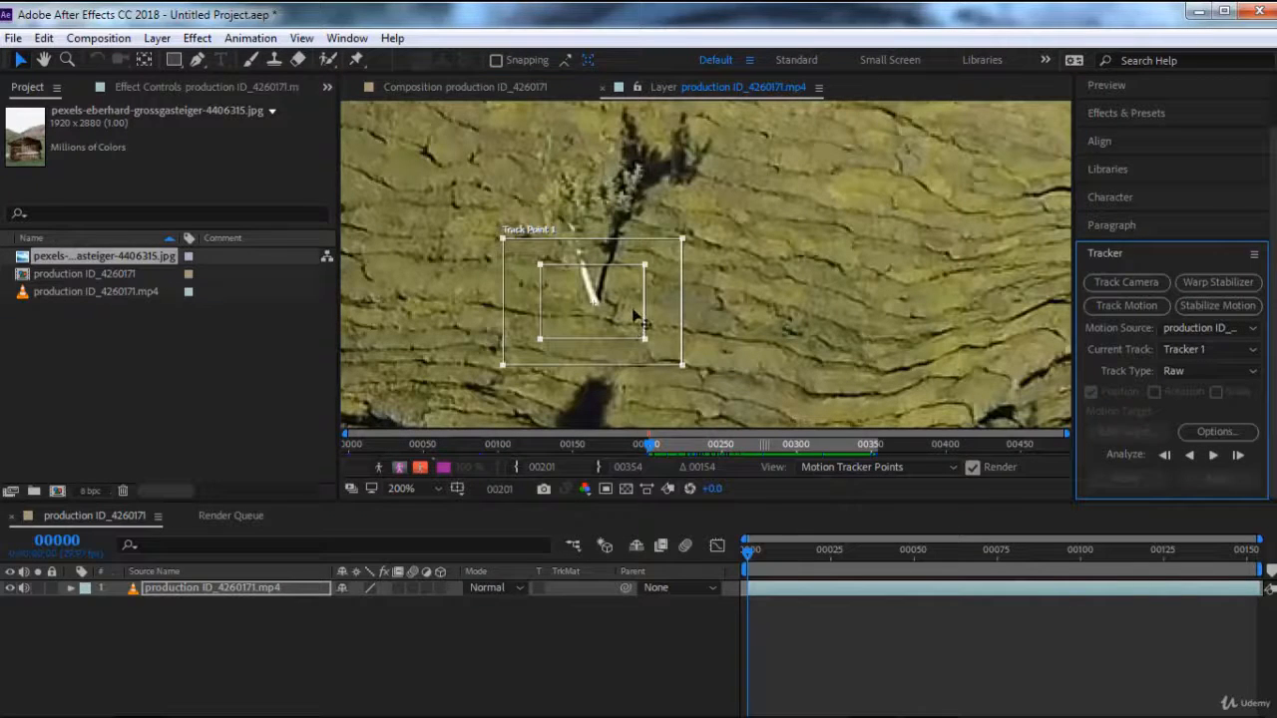
scroll(853, 342, down, 2)
drag(853, 342, 798, 340)
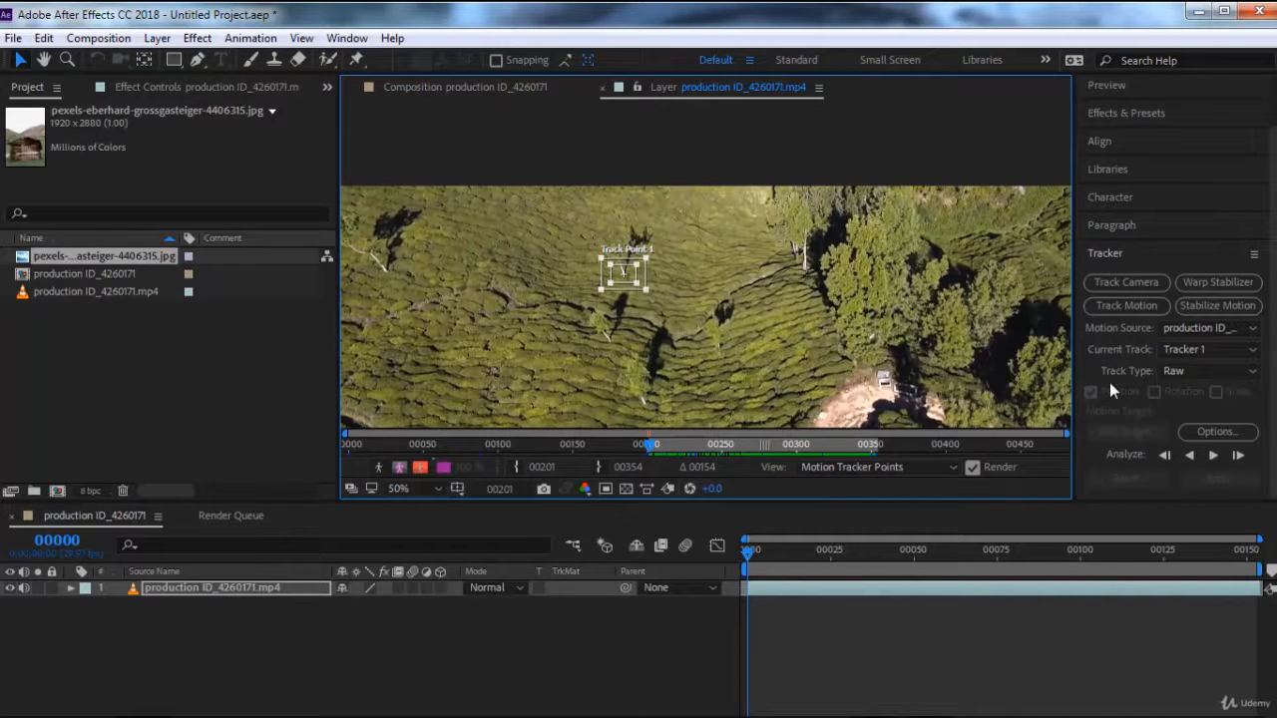
Add a second motion tracker to the footage and place its enlarged track point on the white trunks at the edge of the tree cluster.
click(1187, 354)
click(1190, 352)
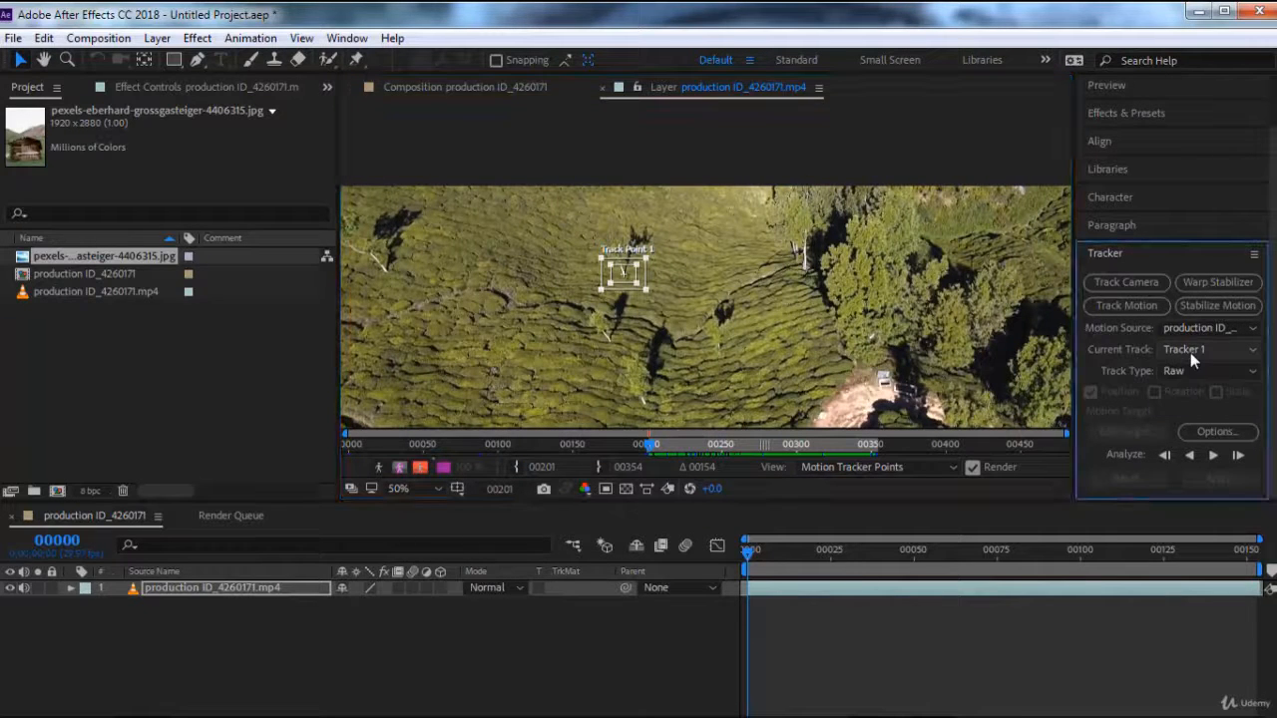
click(1119, 310)
scroll(719, 260, up, 2)
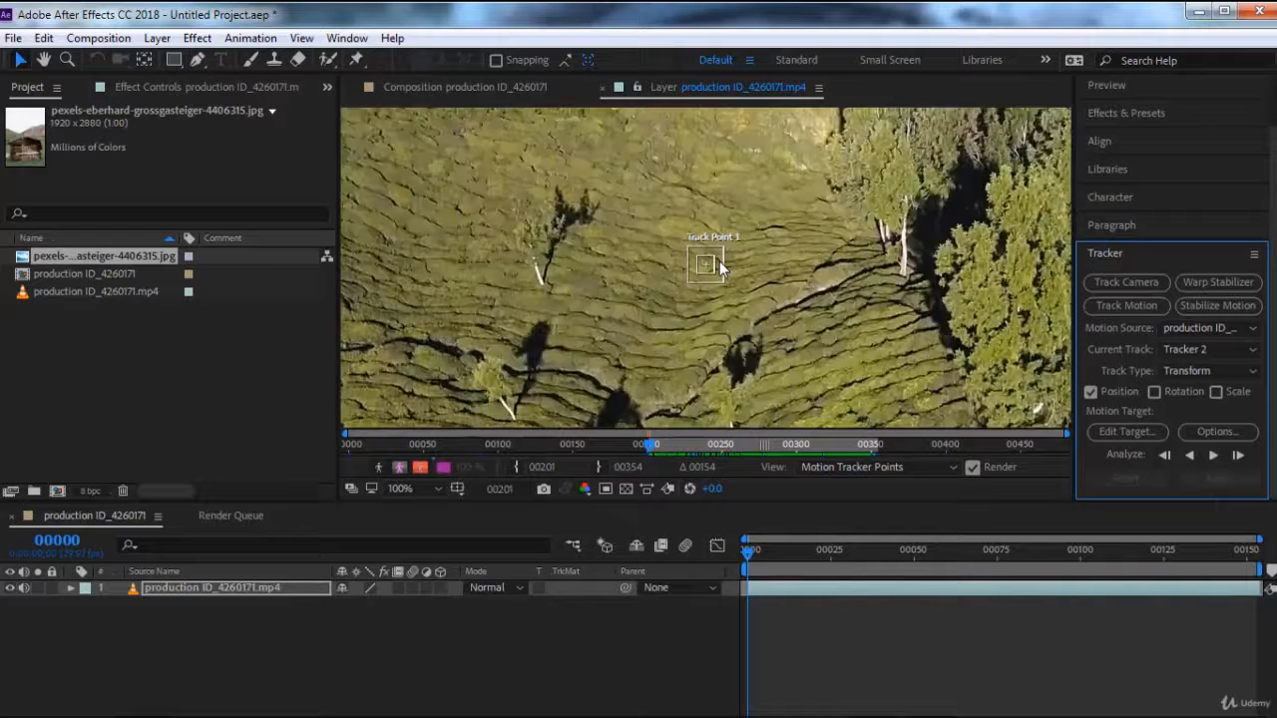
scroll(719, 260, up, 2)
drag(741, 299, 960, 289)
drag(959, 290, 886, 245)
scroll(844, 279, down, 1)
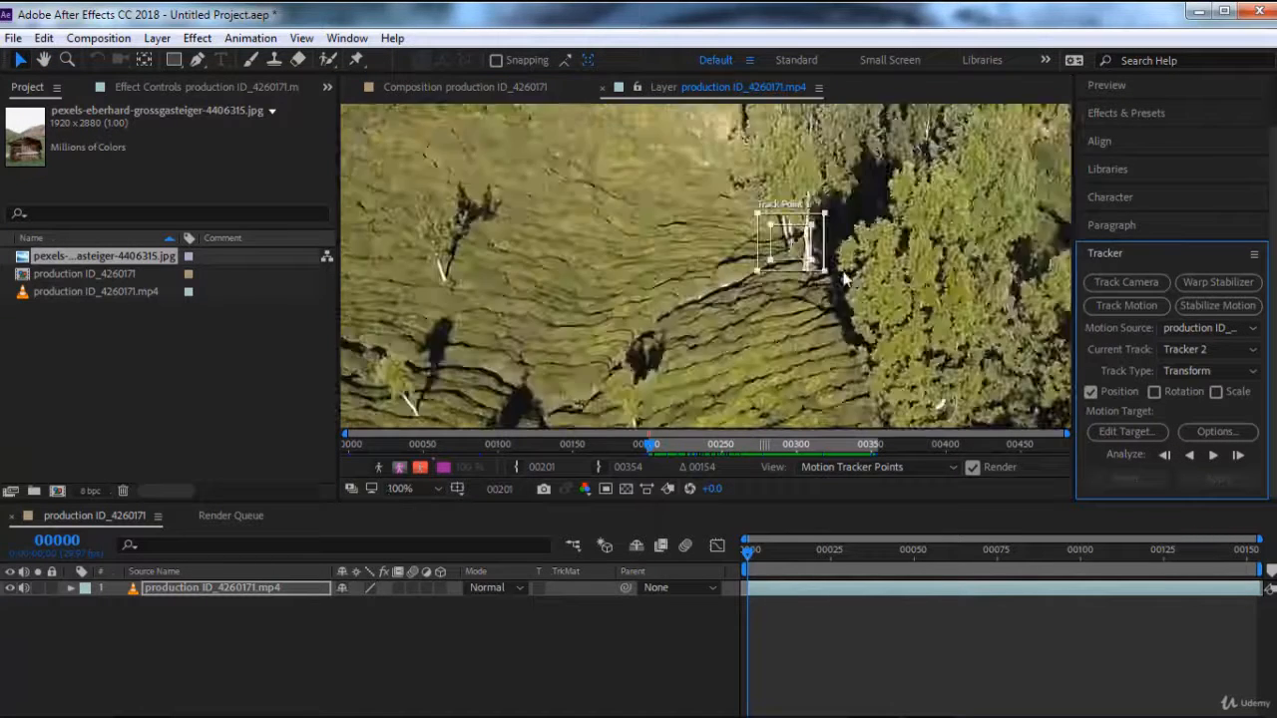
scroll(635, 329, down, 1)
drag(640, 328, 659, 316)
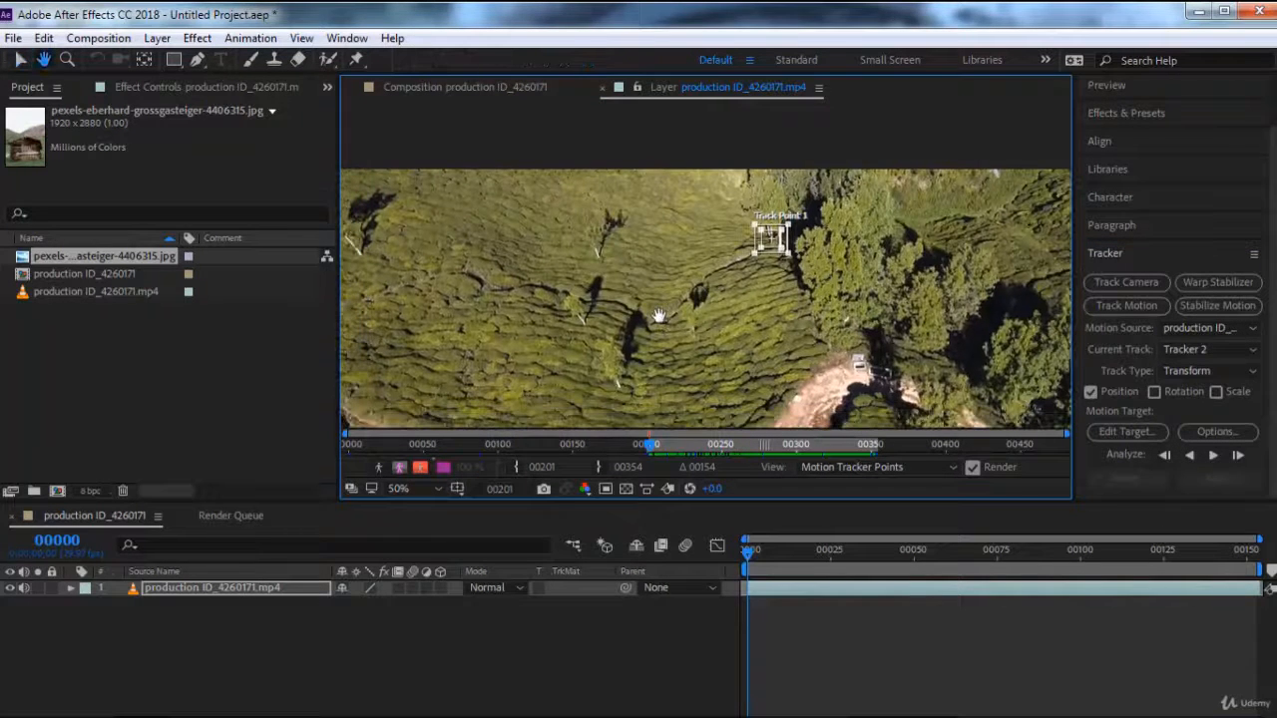
key(v)
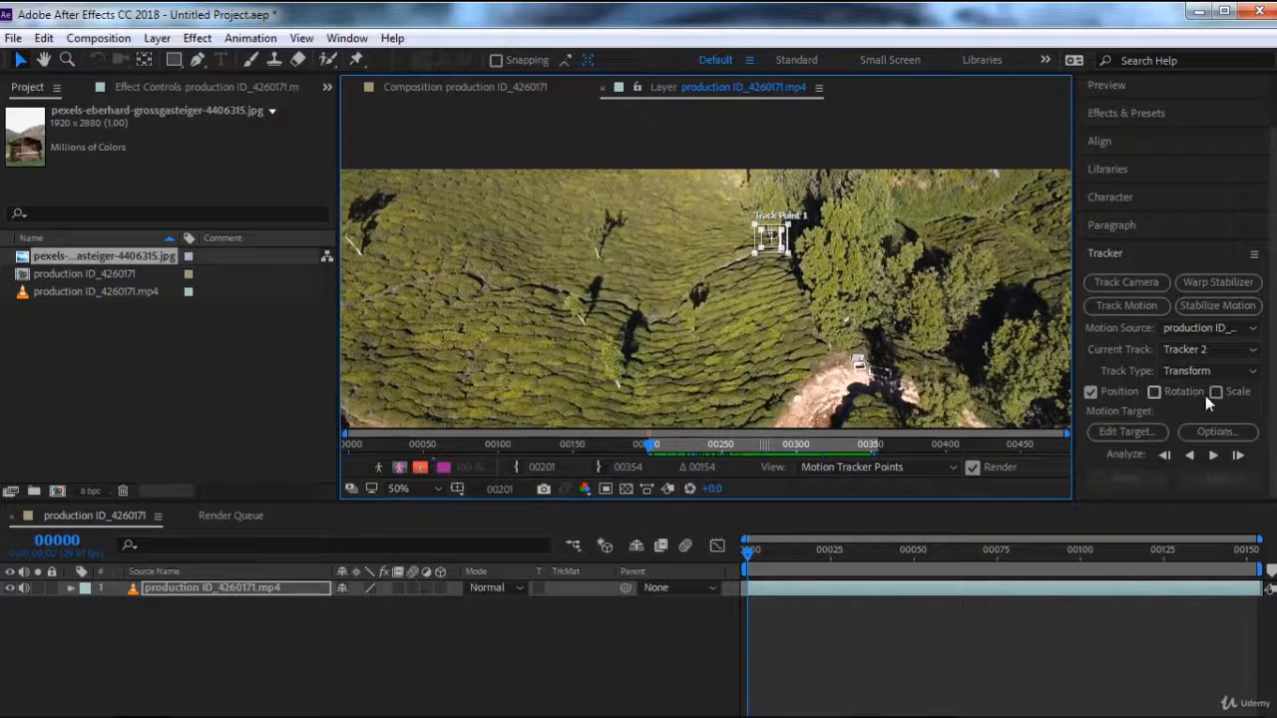
Switch the current track to Tracker 1.
click(1215, 352)
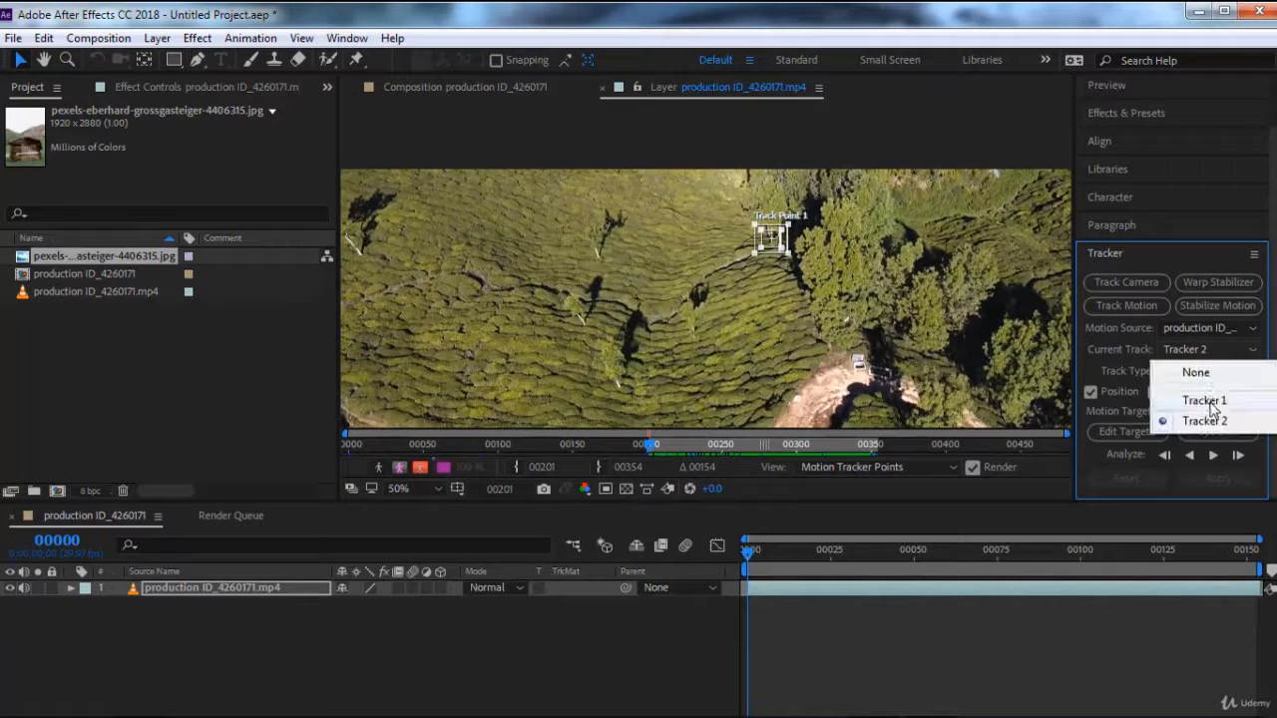
click(1204, 401)
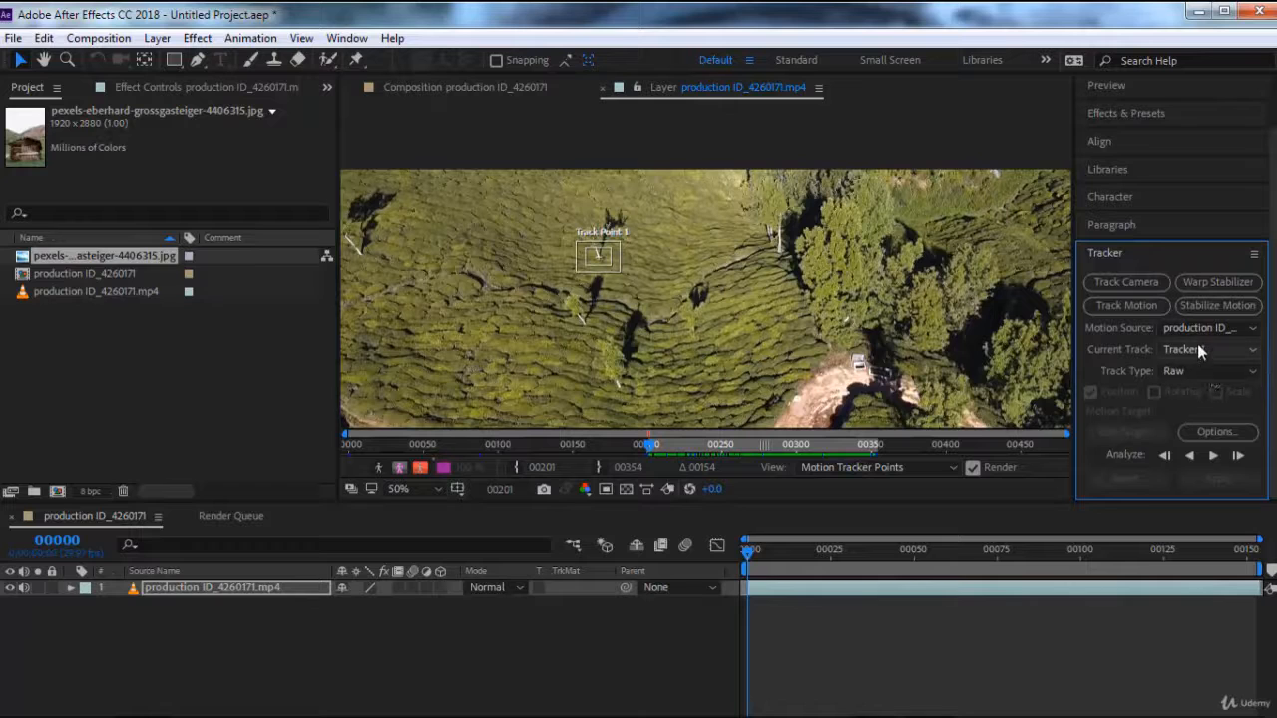
Add a third motion tracker to the footage and place its enlarged track point on the white trunk of the lowest tree in the tea field.
click(1199, 349)
click(1208, 425)
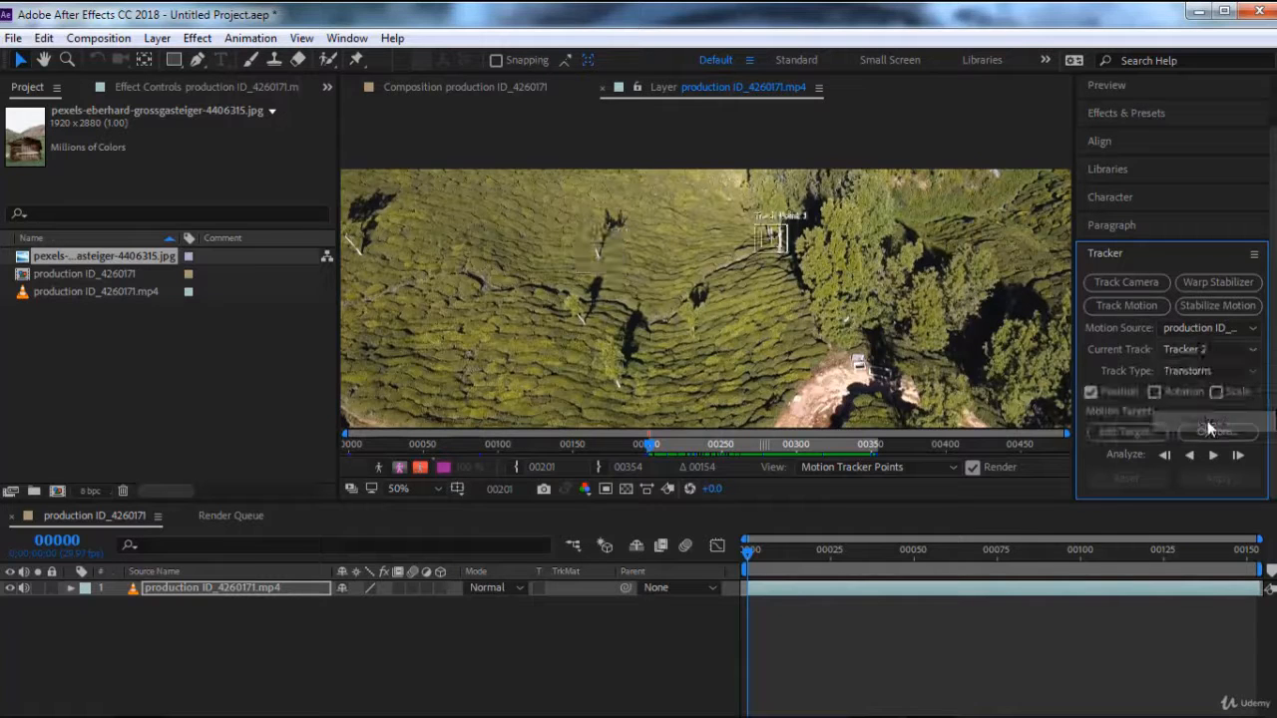
click(1125, 307)
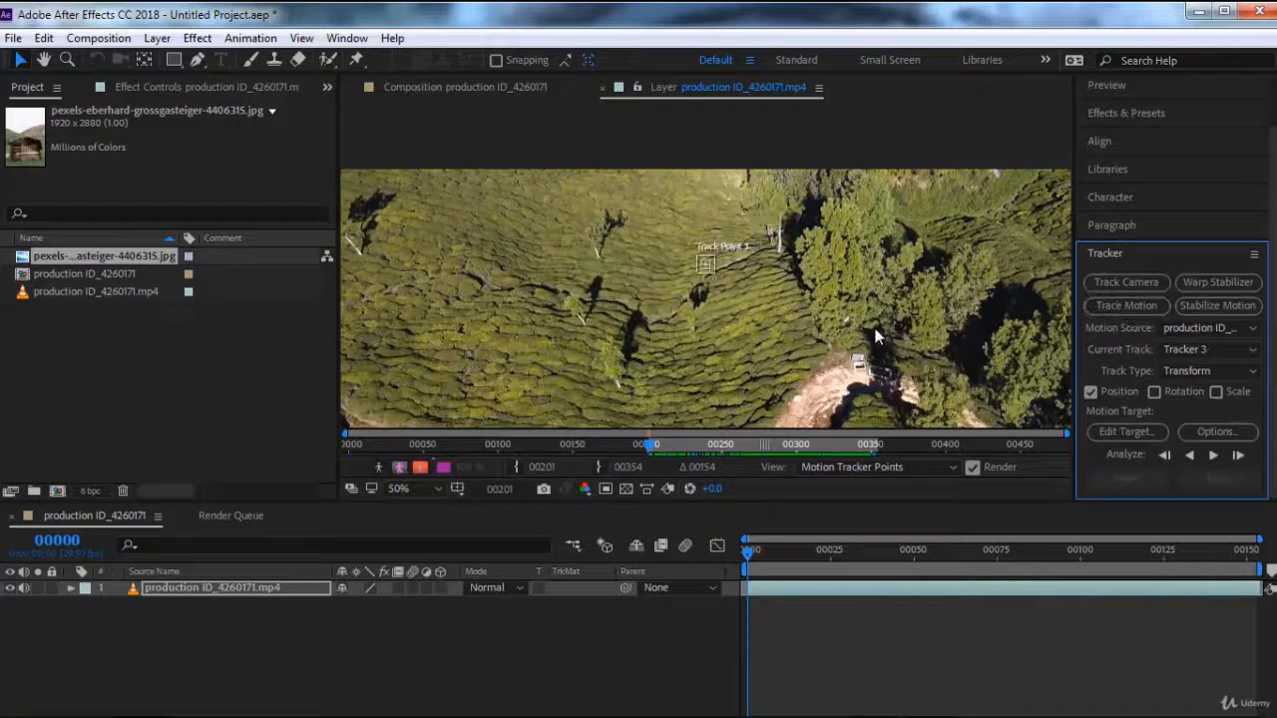
scroll(695, 304, up, 4)
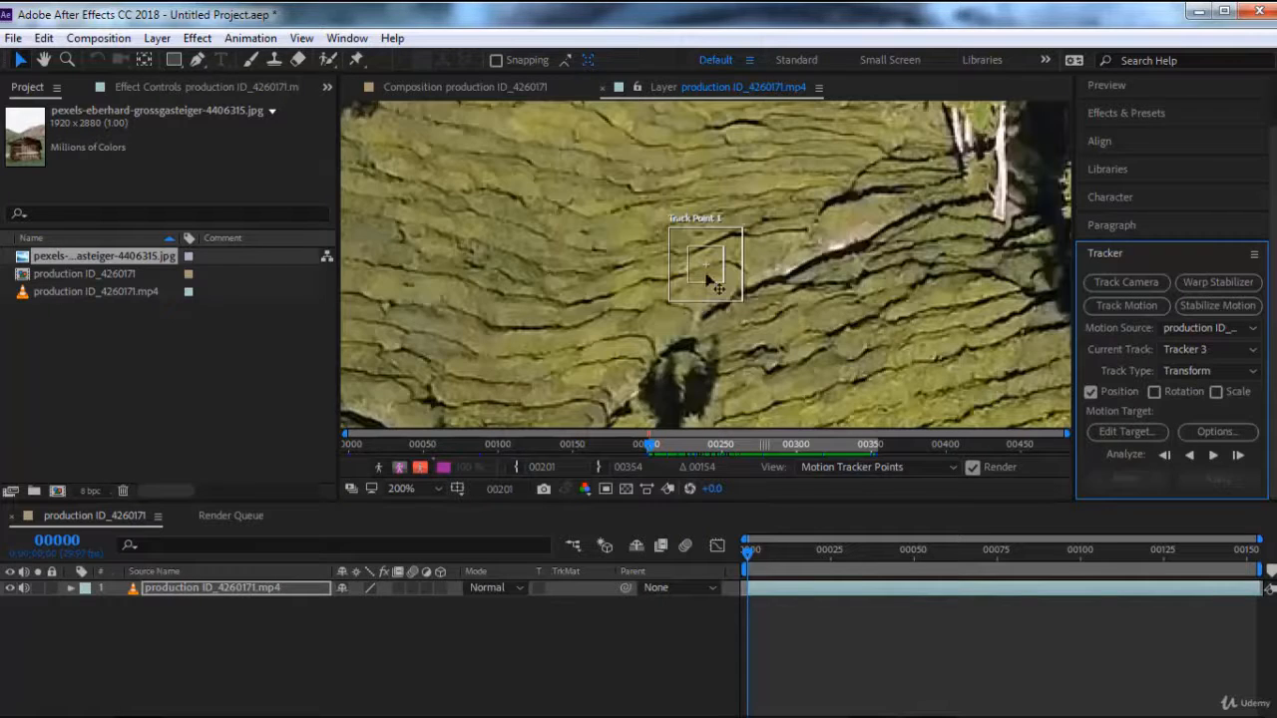
drag(722, 289, 666, 324)
drag(631, 344, 606, 339)
scroll(741, 281, down, 4)
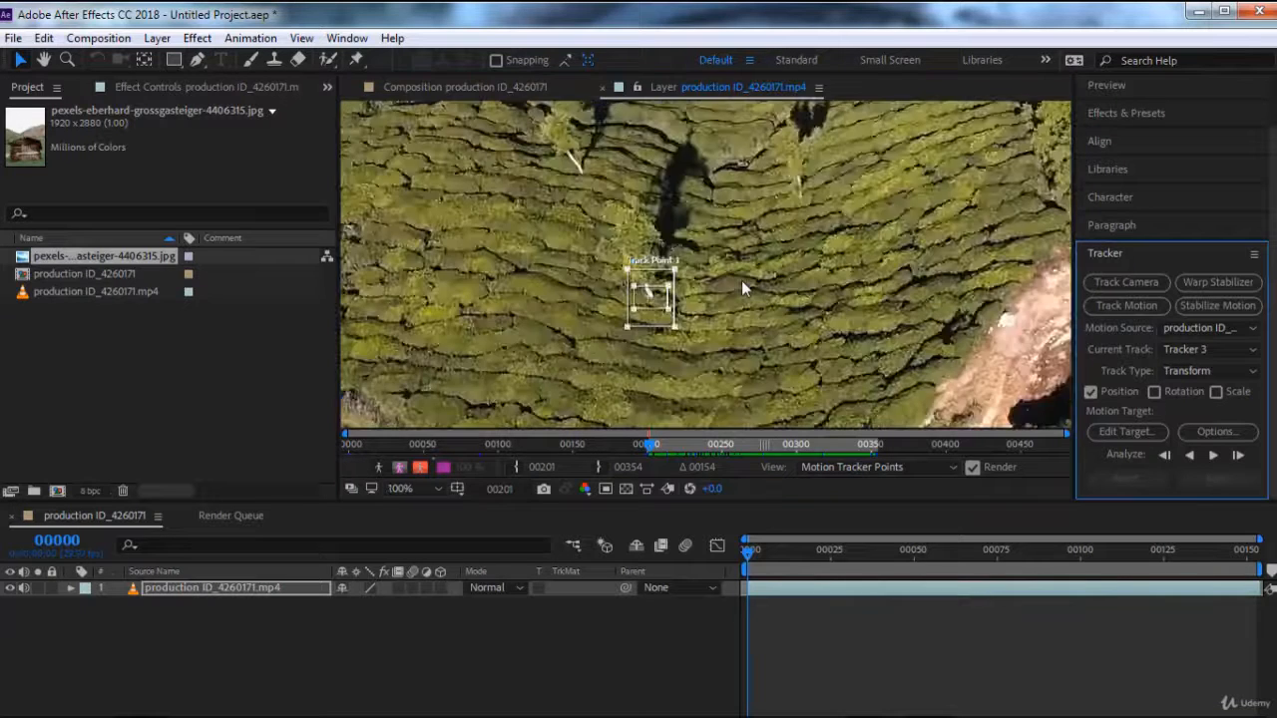
drag(762, 264, 731, 299)
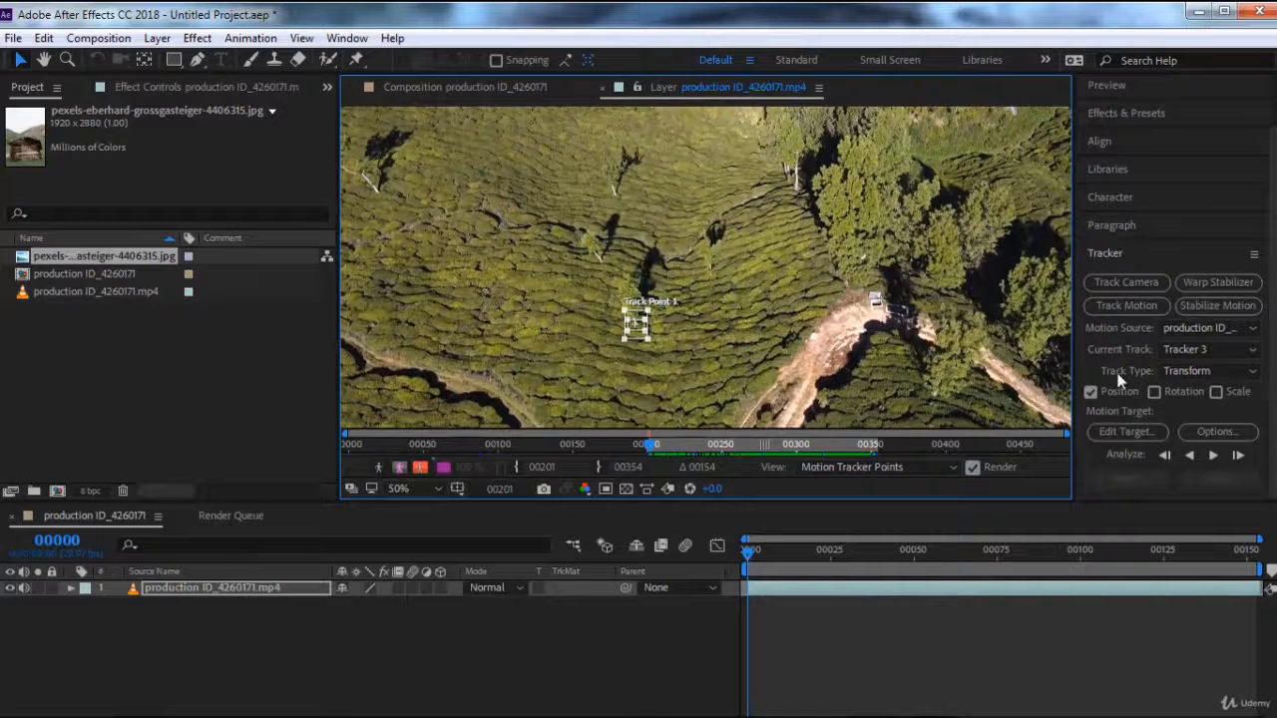
Add a fourth motion tracker and place its enlarged track point at the lower edge of the tree cluster, beside the vehicle on the dirt road.
click(1121, 312)
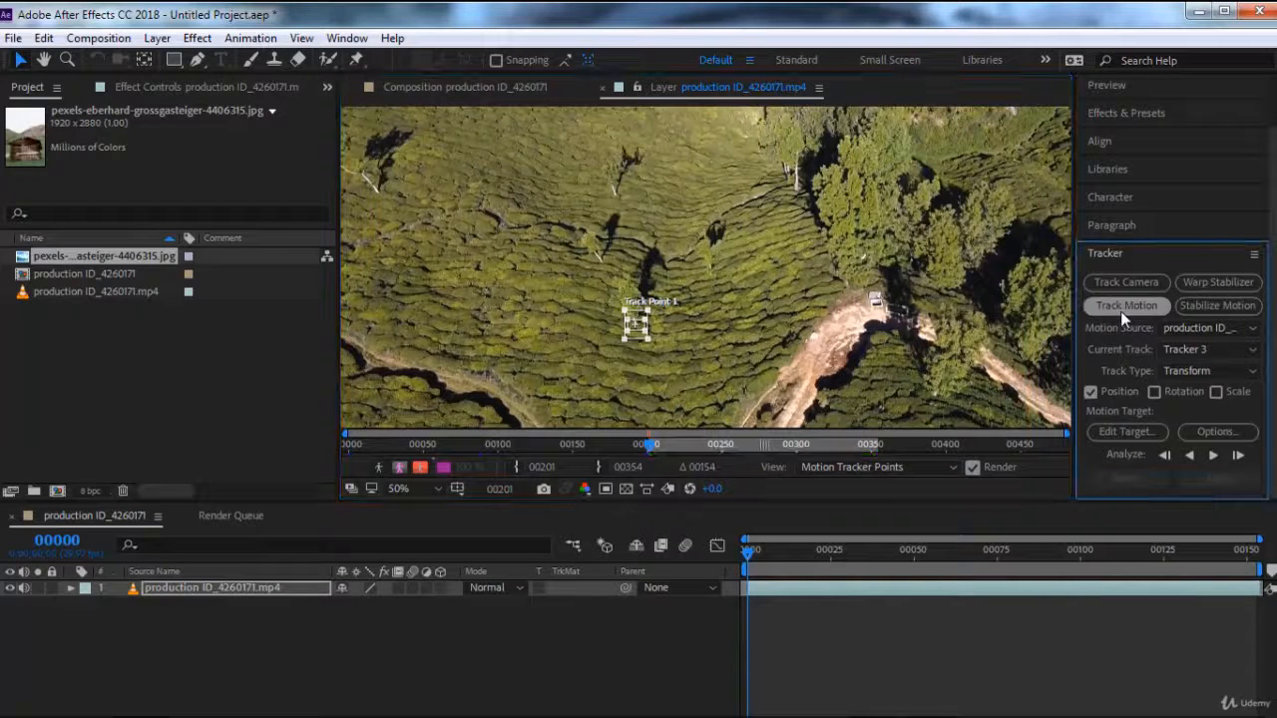
scroll(713, 272, up, 4)
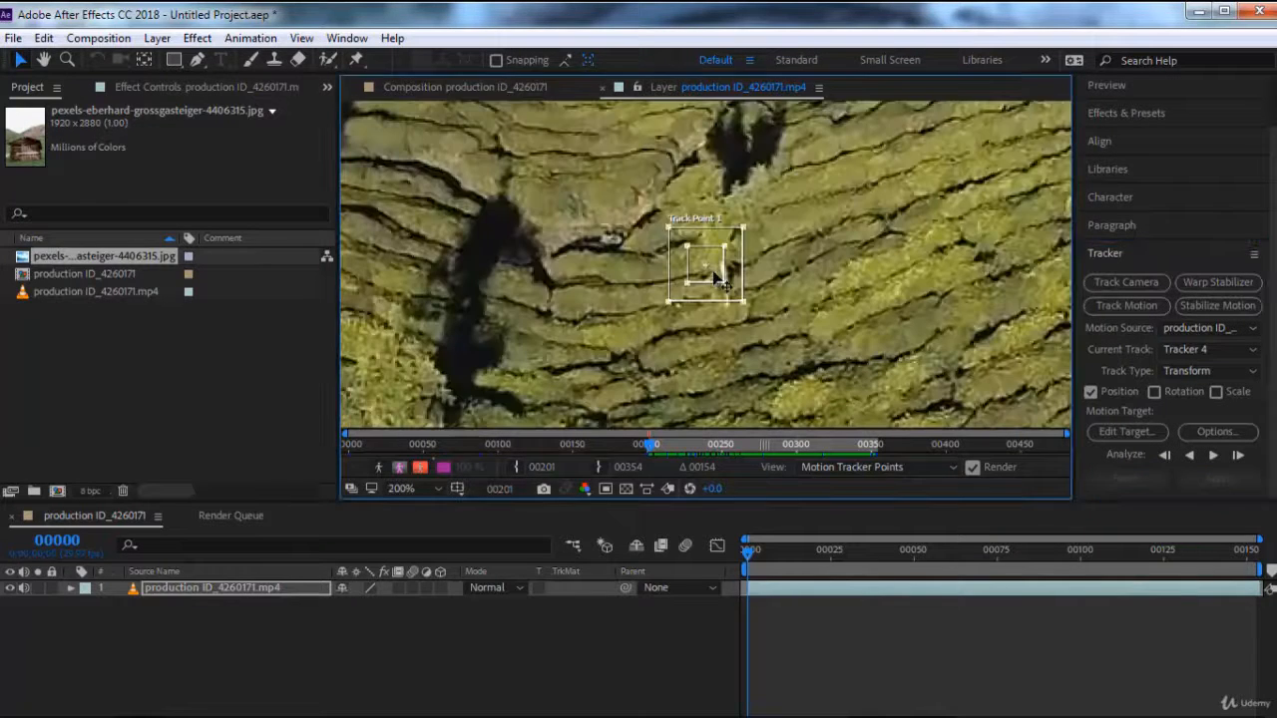
drag(746, 296, 998, 294)
drag(858, 287, 498, 288)
drag(642, 290, 931, 371)
scroll(776, 318, down, 2)
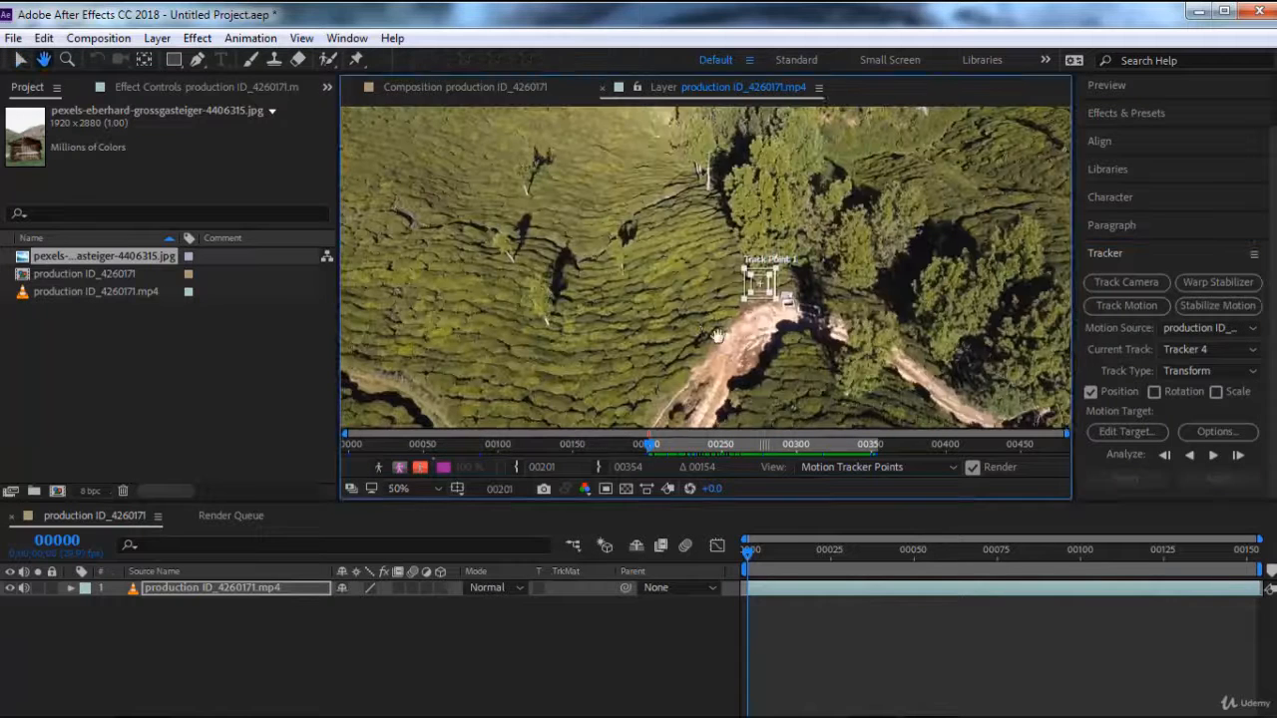
Switch the current track through Trackers 1 to 4 to check where each track point sits.
click(1211, 348)
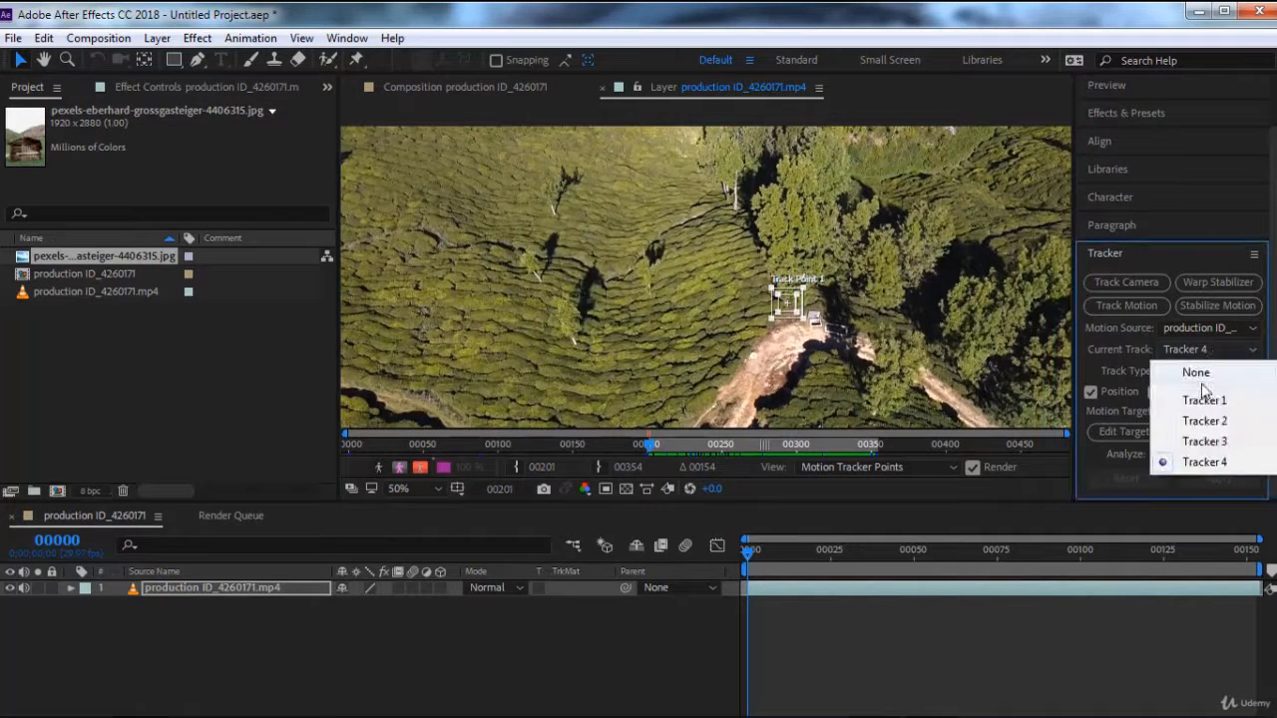
click(1198, 400)
click(1202, 350)
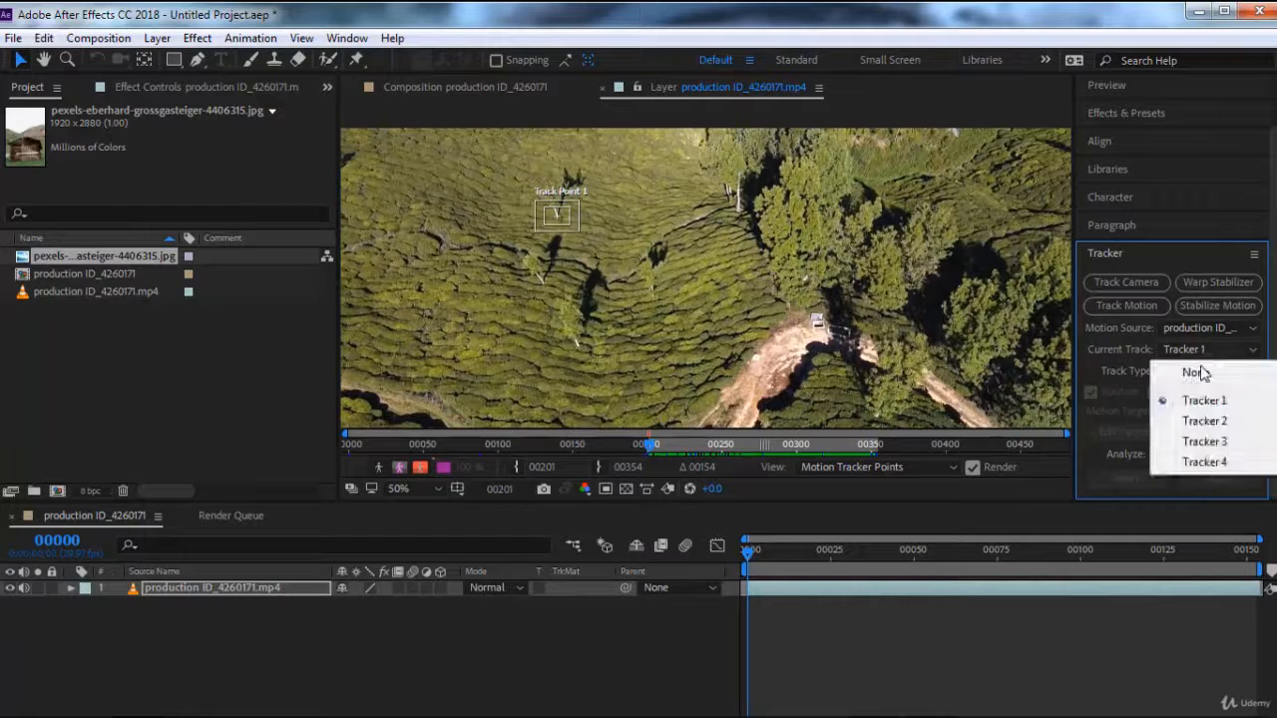
click(1202, 420)
click(1199, 351)
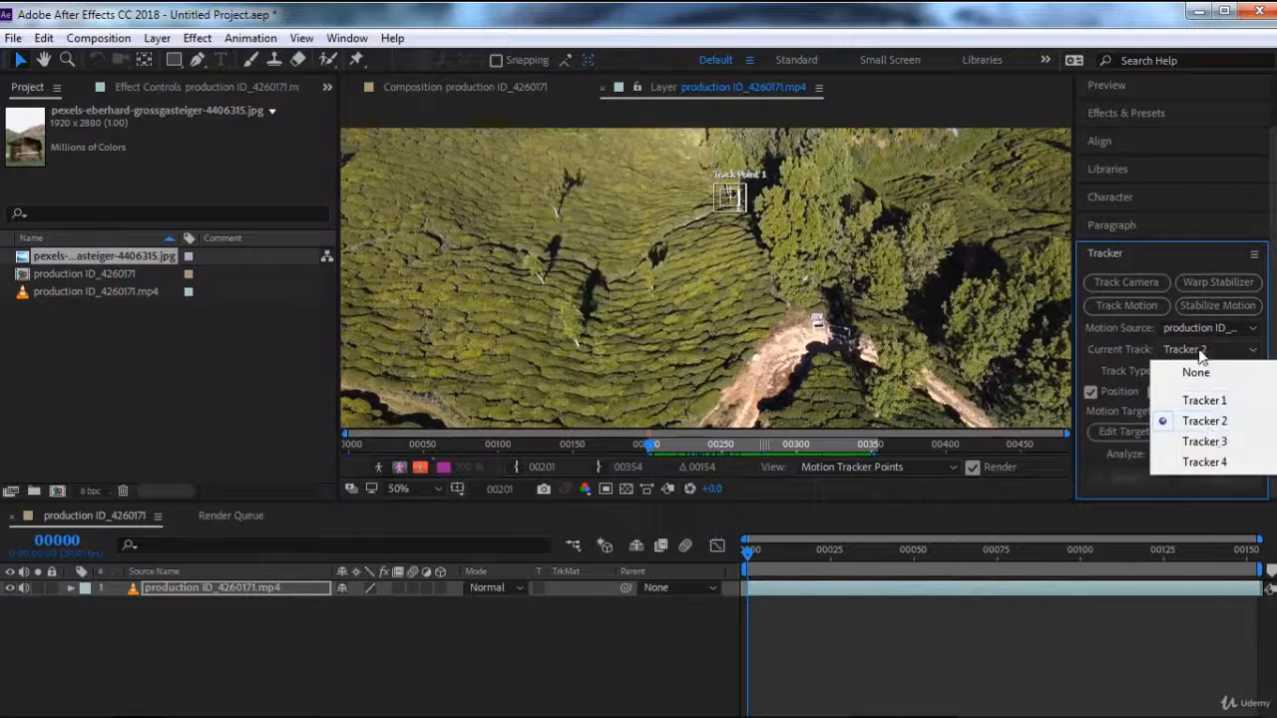
click(1205, 421)
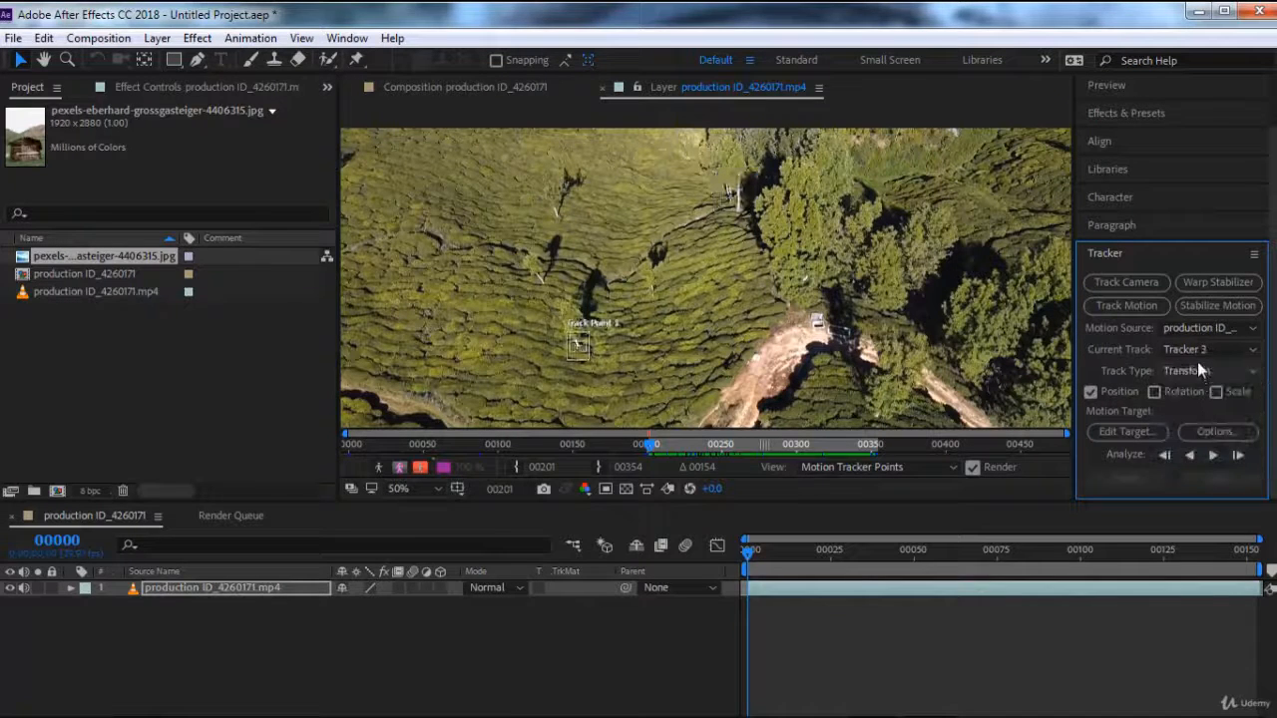
click(1200, 359)
click(1205, 462)
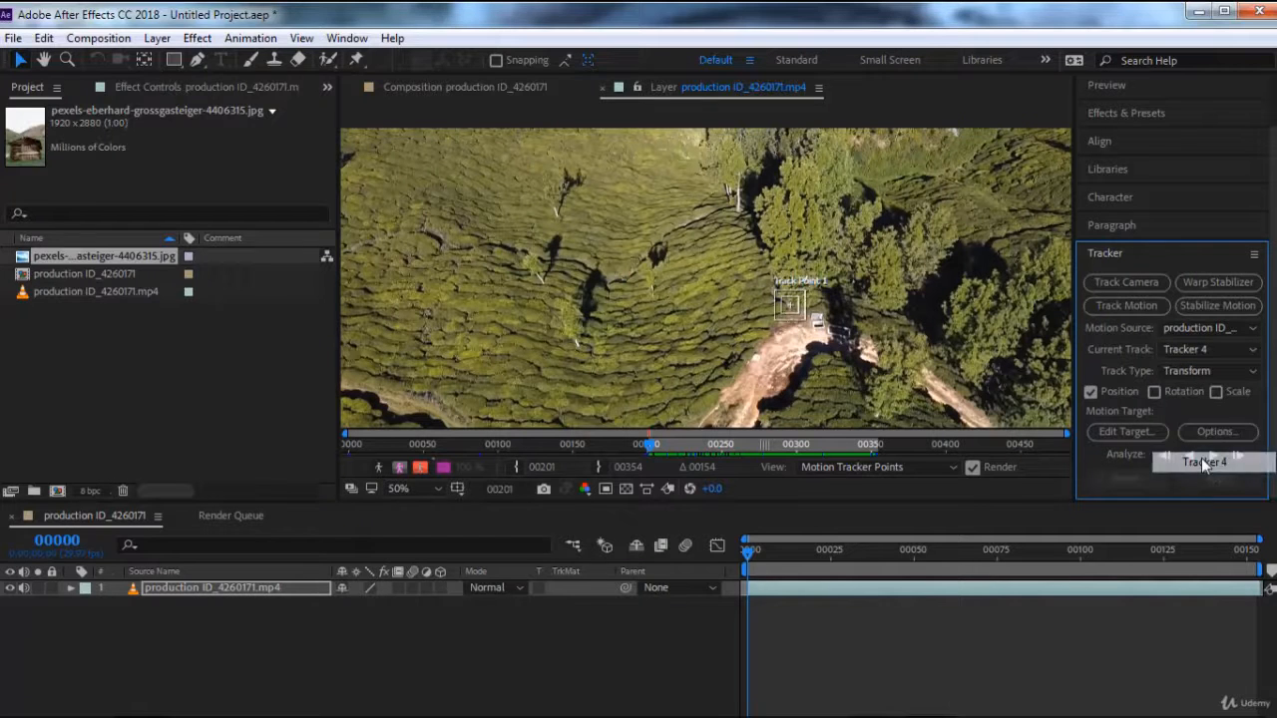
Make Tracker 1 the current track, analyze it forward through the whole clip, and inspect its motion path.
click(1188, 353)
click(1192, 402)
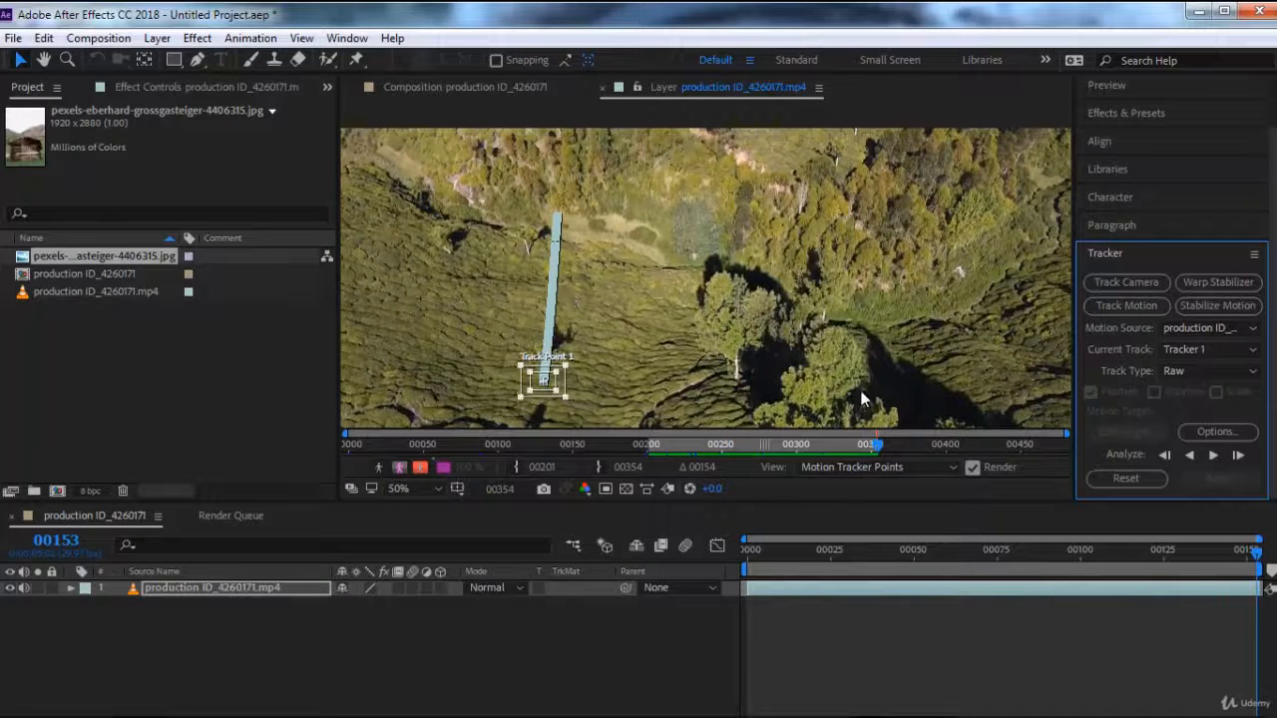
drag(720, 370, 737, 304)
scroll(602, 330, down, 2)
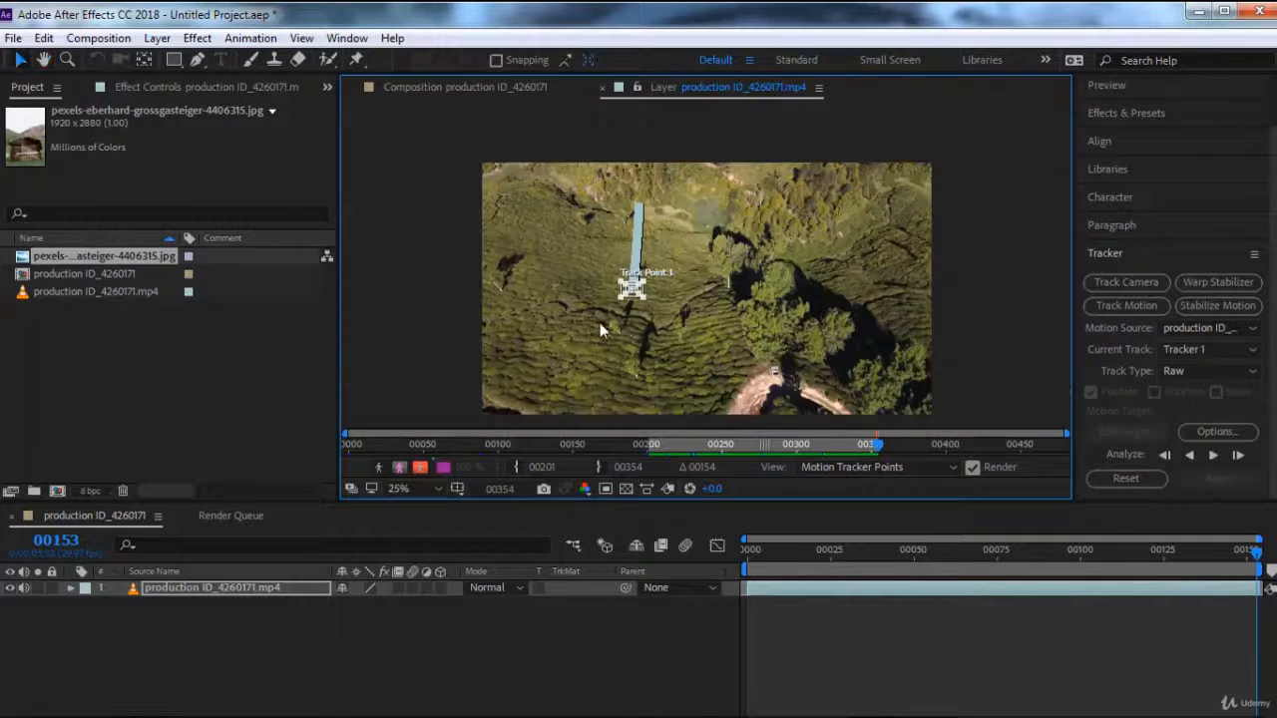
scroll(662, 342, up, 2)
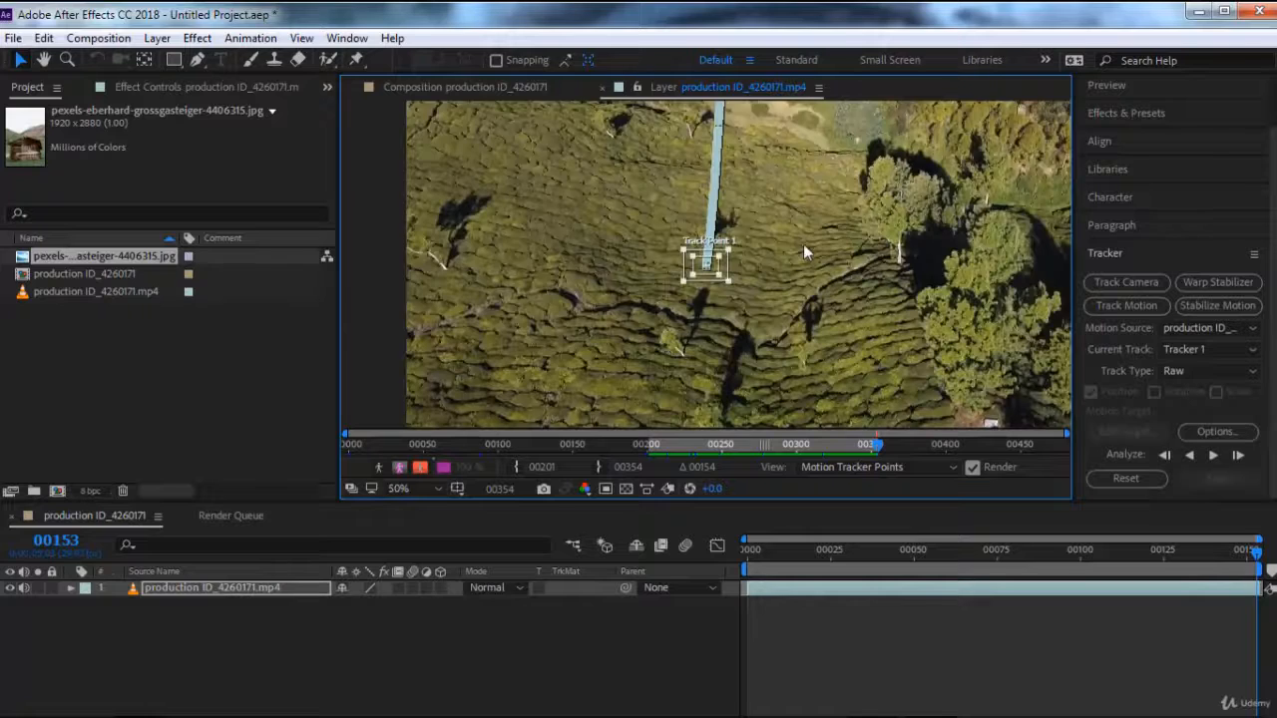
drag(801, 246, 678, 318)
key(v)
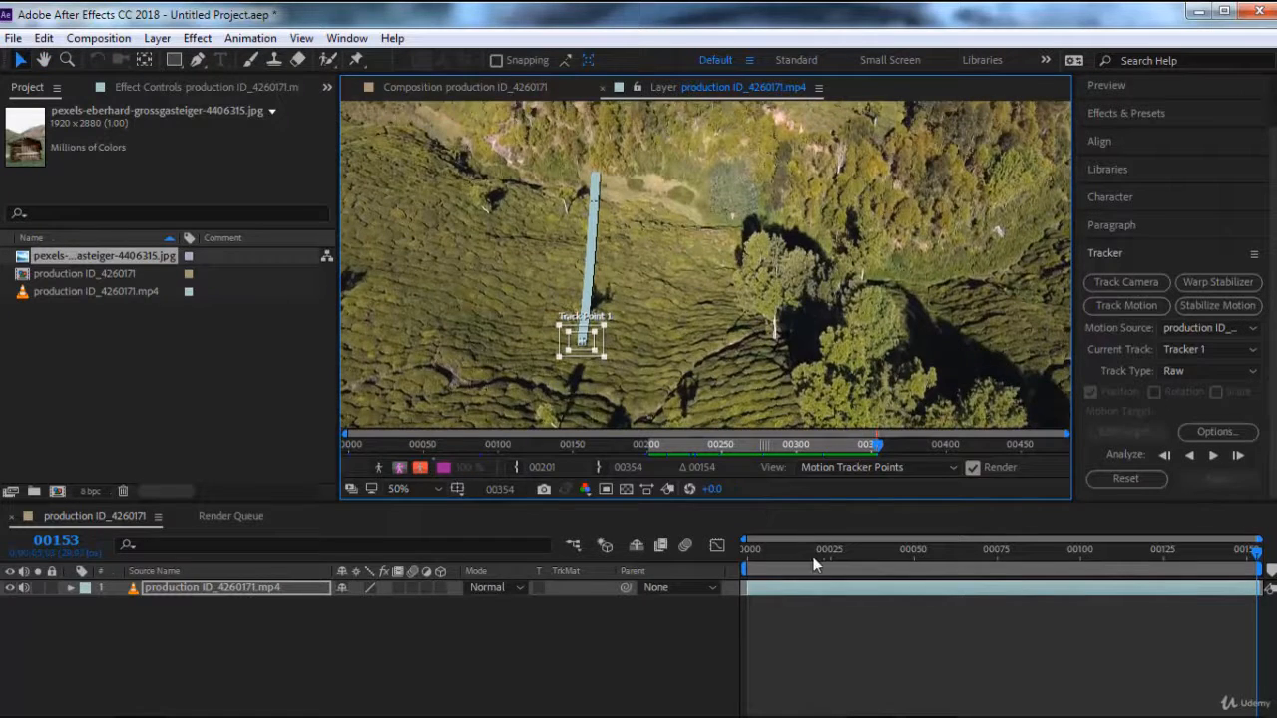
Return to frame 0 and analyze Tracker 2 forward through the whole clip.
key(Home)
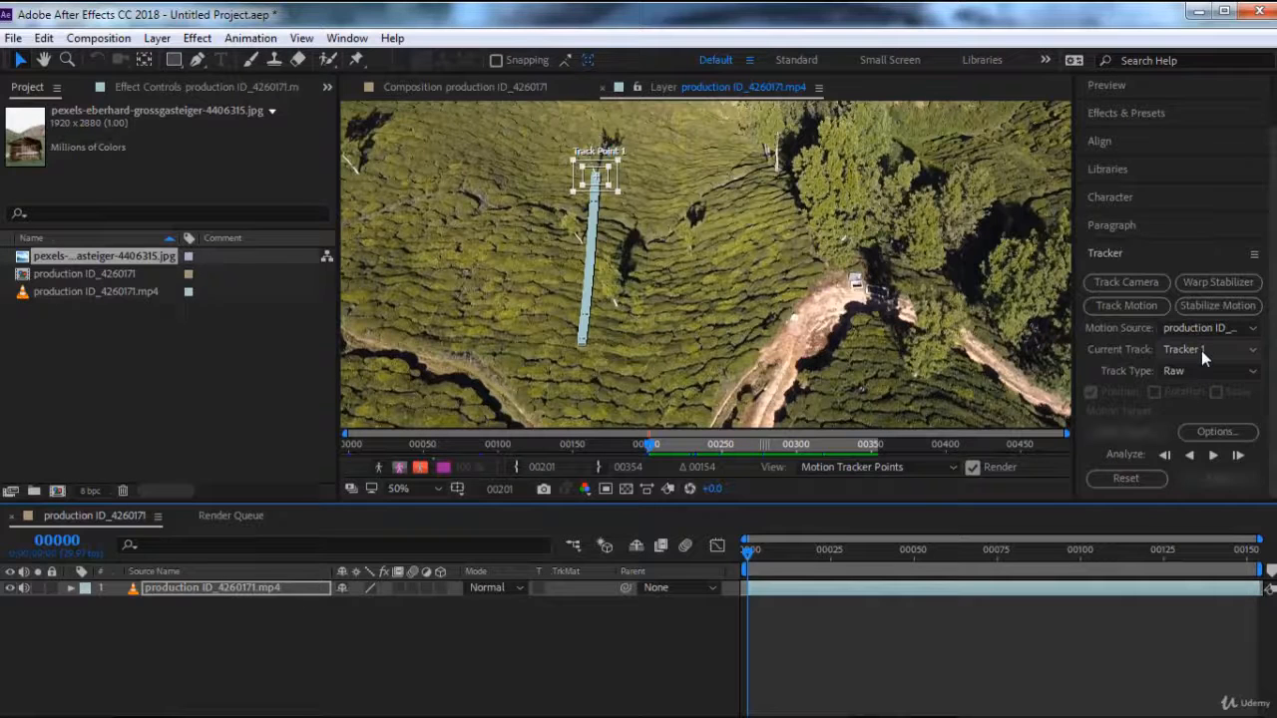
click(1201, 350)
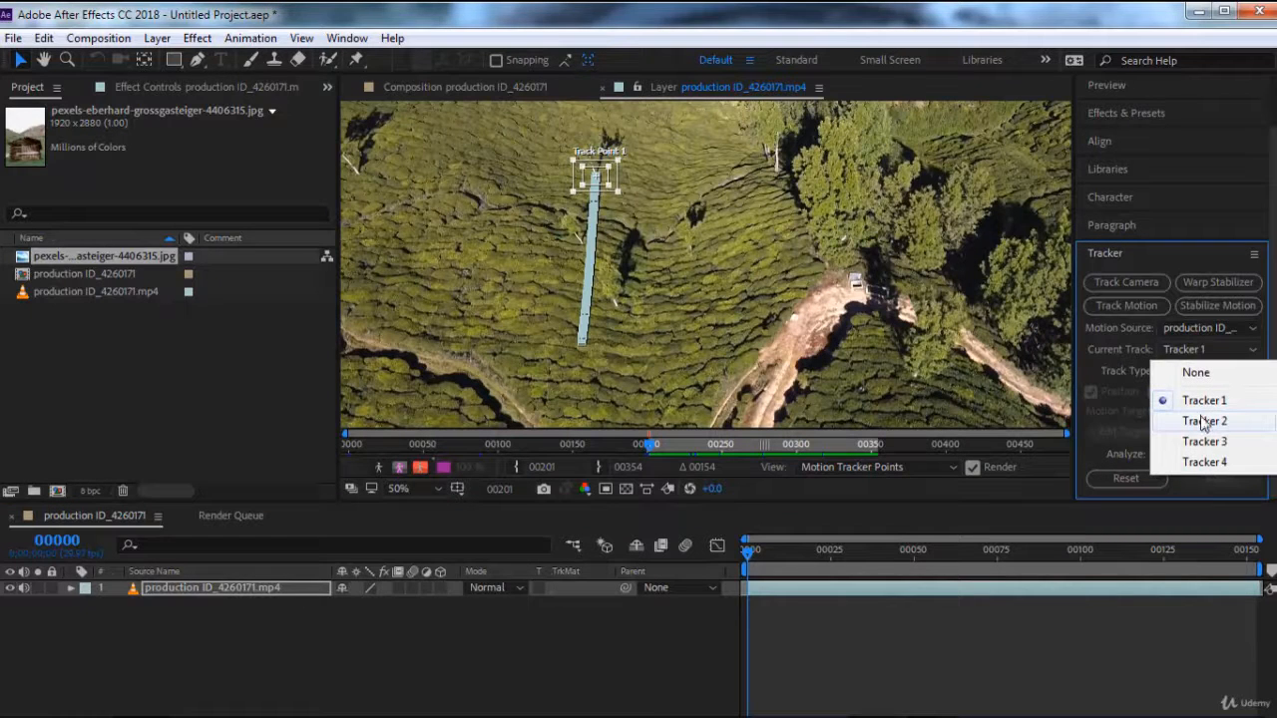
click(1203, 422)
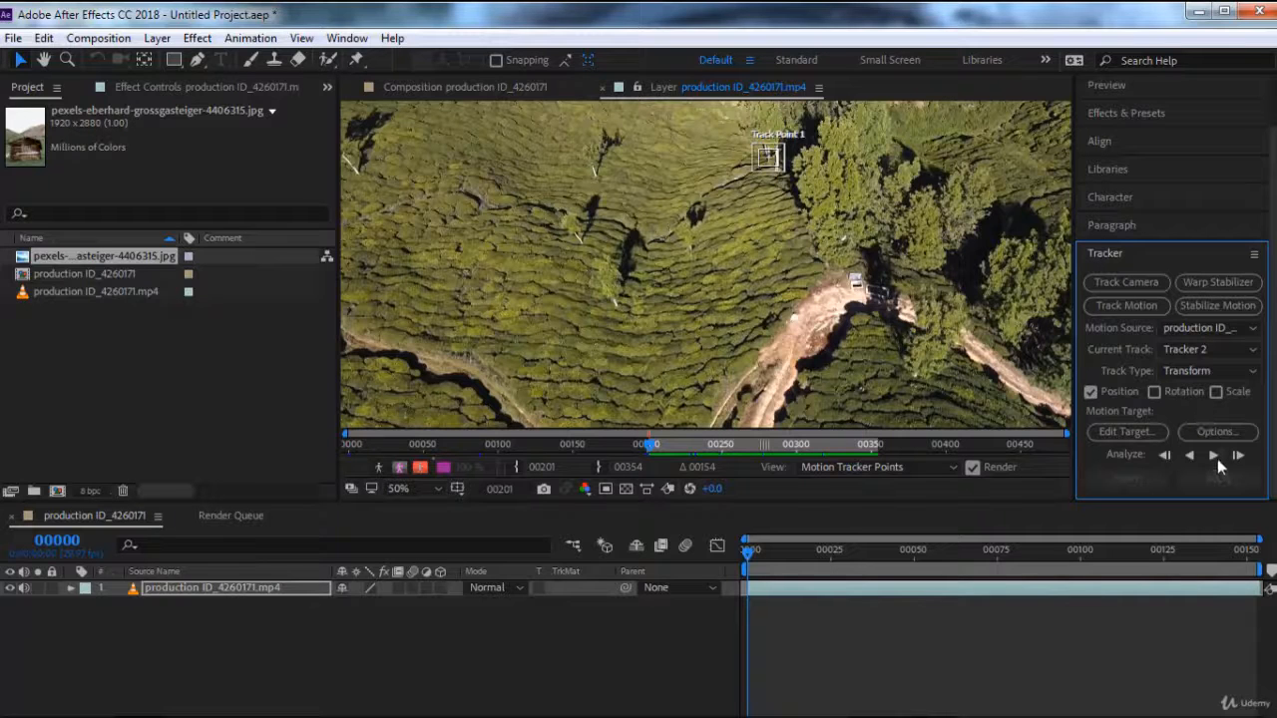
click(1215, 456)
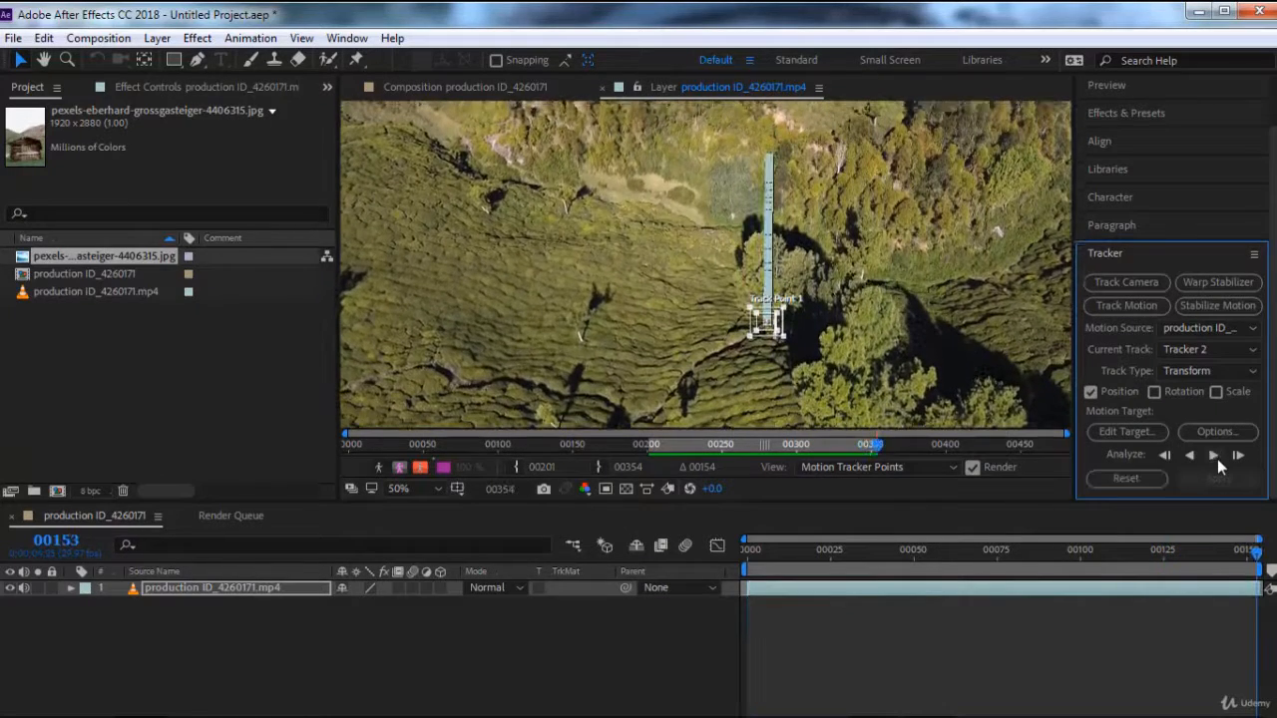
Return to the first frame, switch to Tracker 3, and analyze its motion forward to the end of the clip.
key(Home)
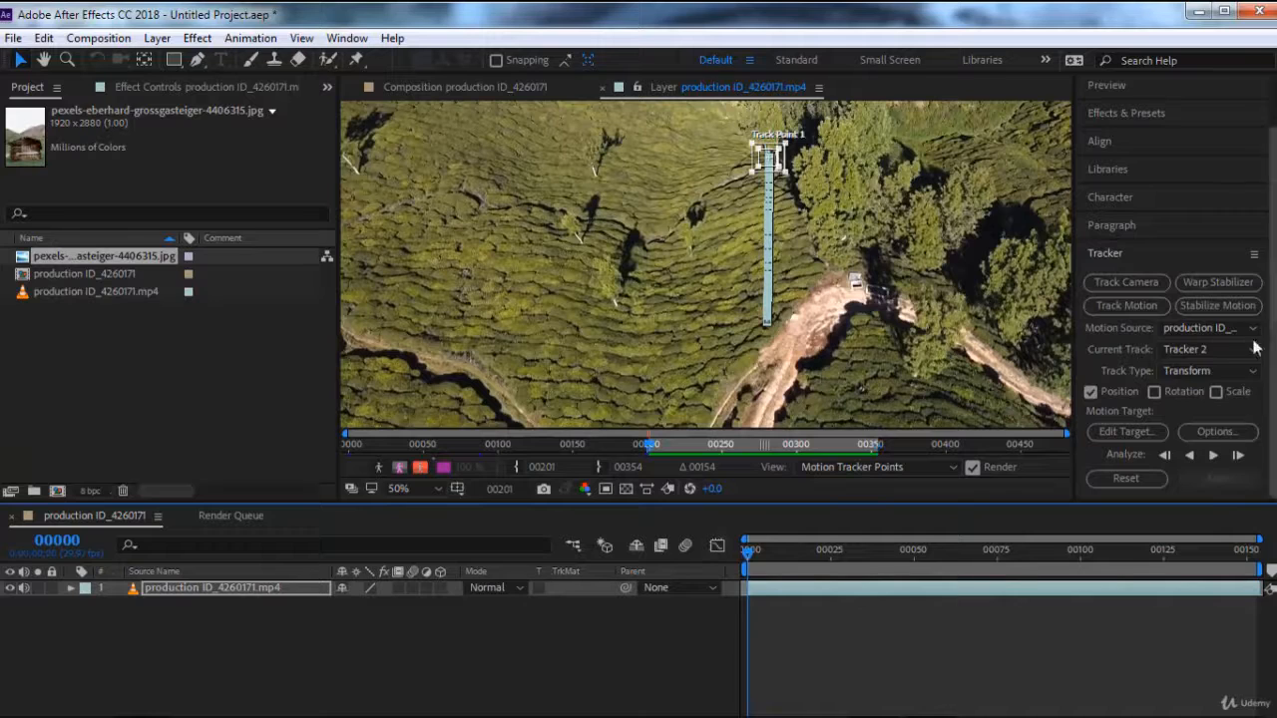
click(1222, 351)
click(1194, 441)
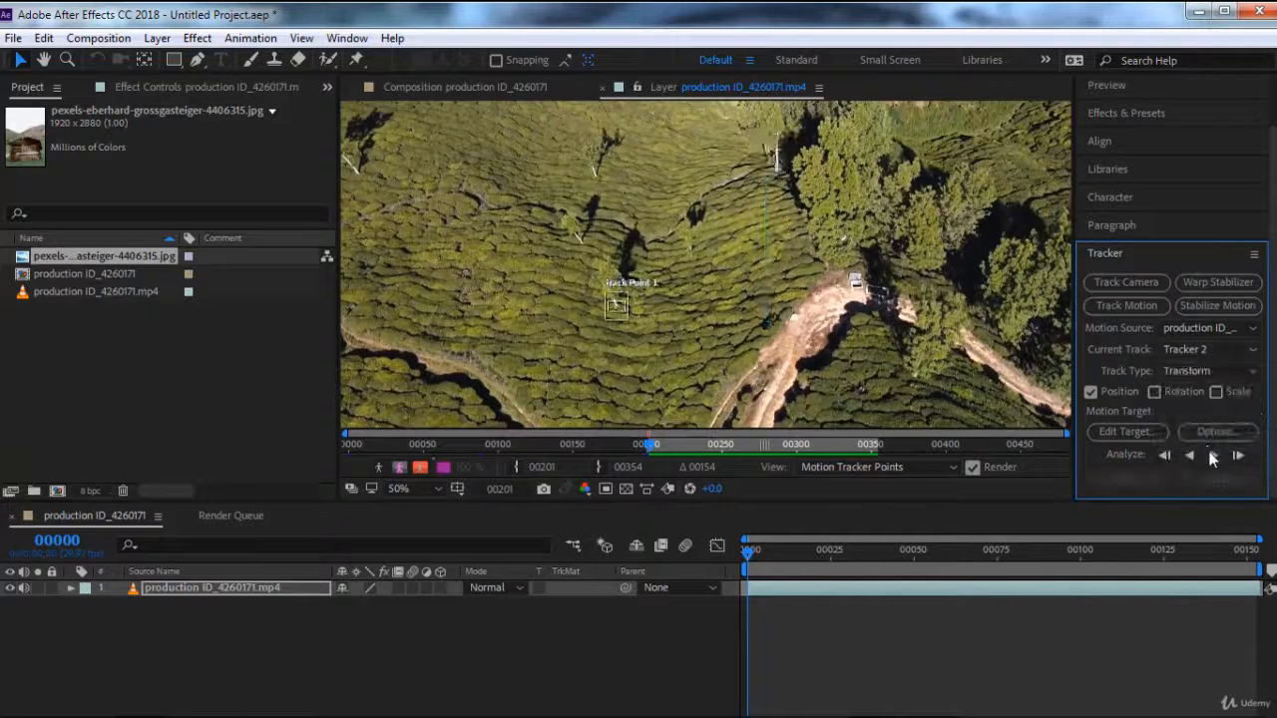
click(1211, 456)
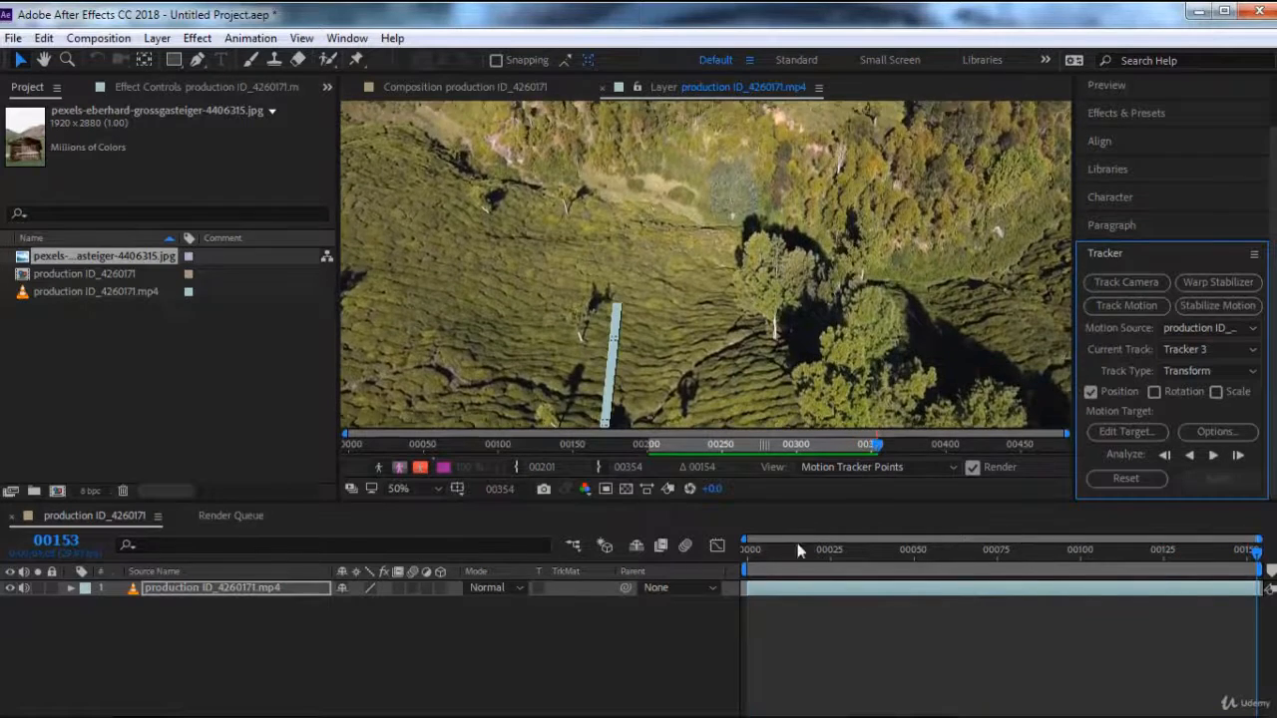
From frame 0, analyze Tracker 4 forward to the clip's end and inspect its motion path beside the tree cluster.
drag(788, 553, 745, 557)
click(1188, 351)
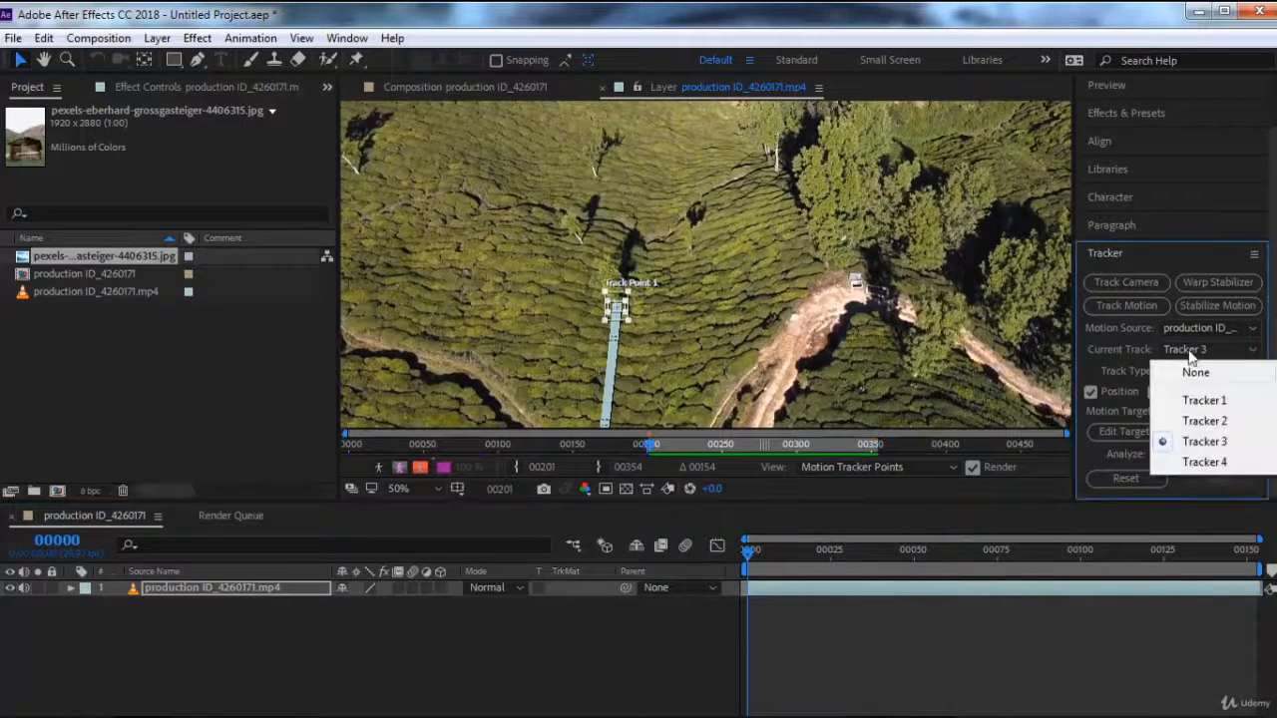
click(1203, 462)
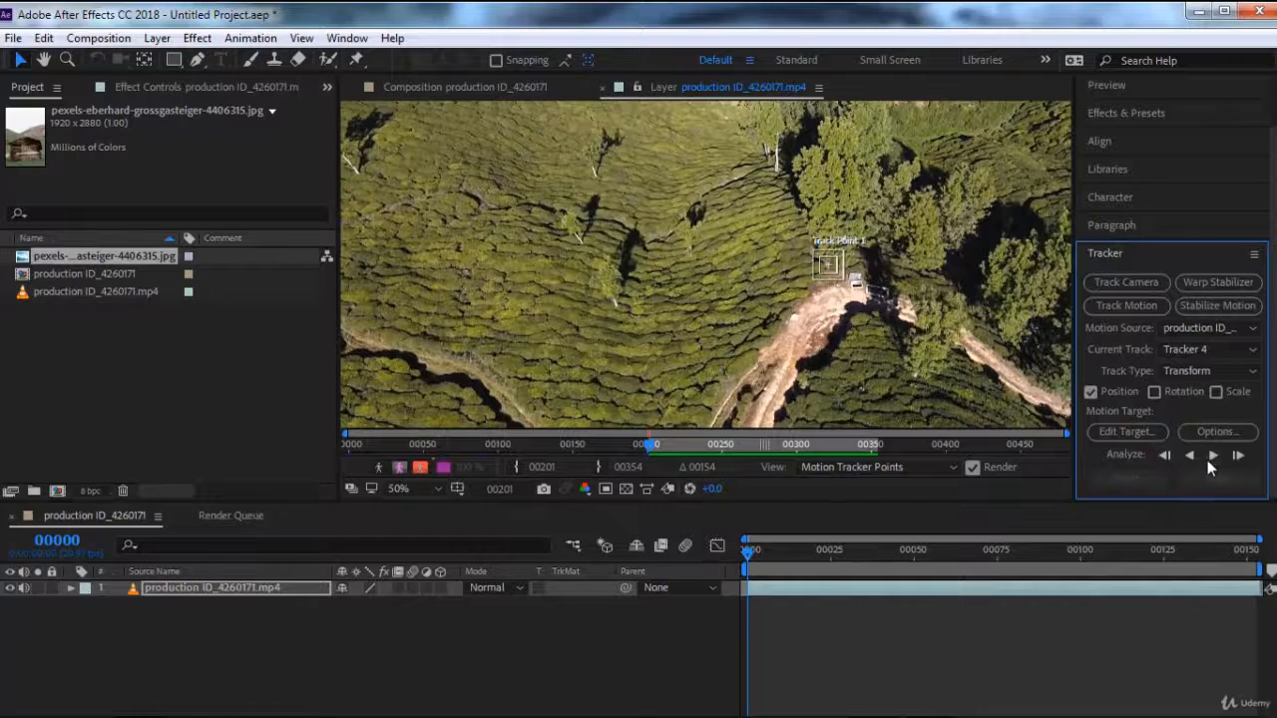
click(1207, 460)
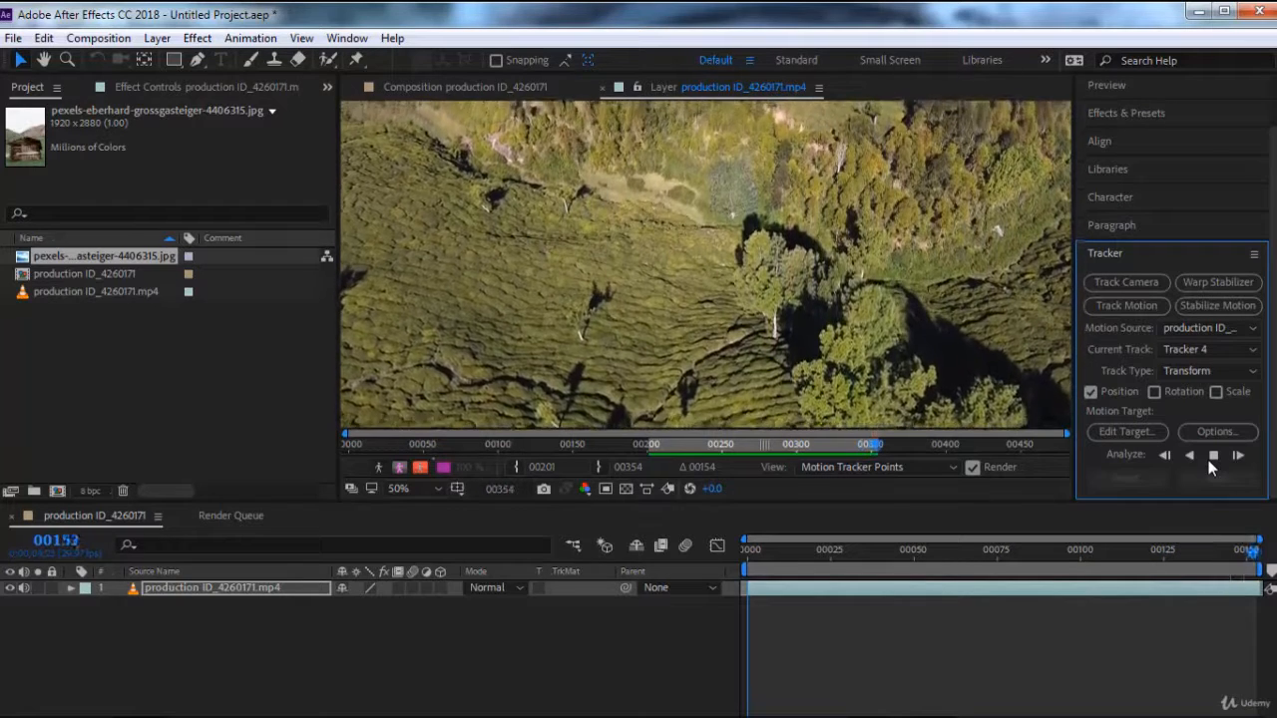
scroll(768, 319, down, 2)
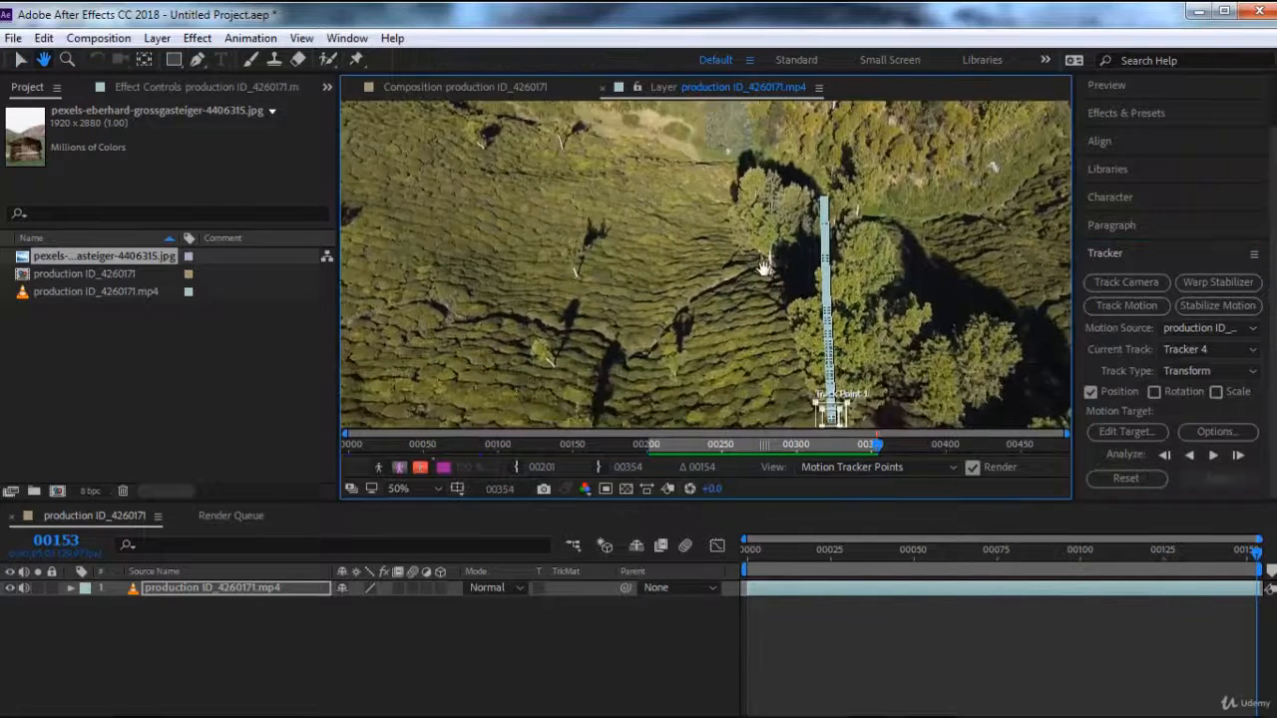
drag(764, 277, 766, 289)
scroll(788, 287, up, 2)
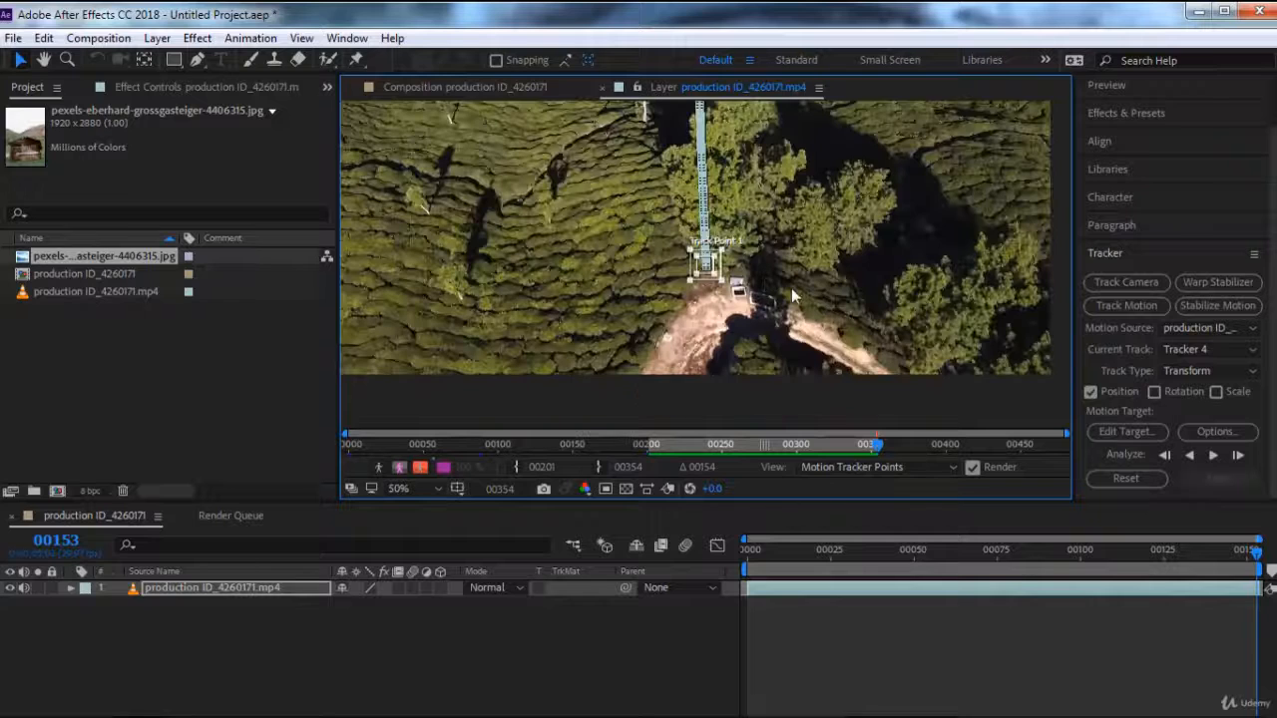
drag(835, 268, 839, 359)
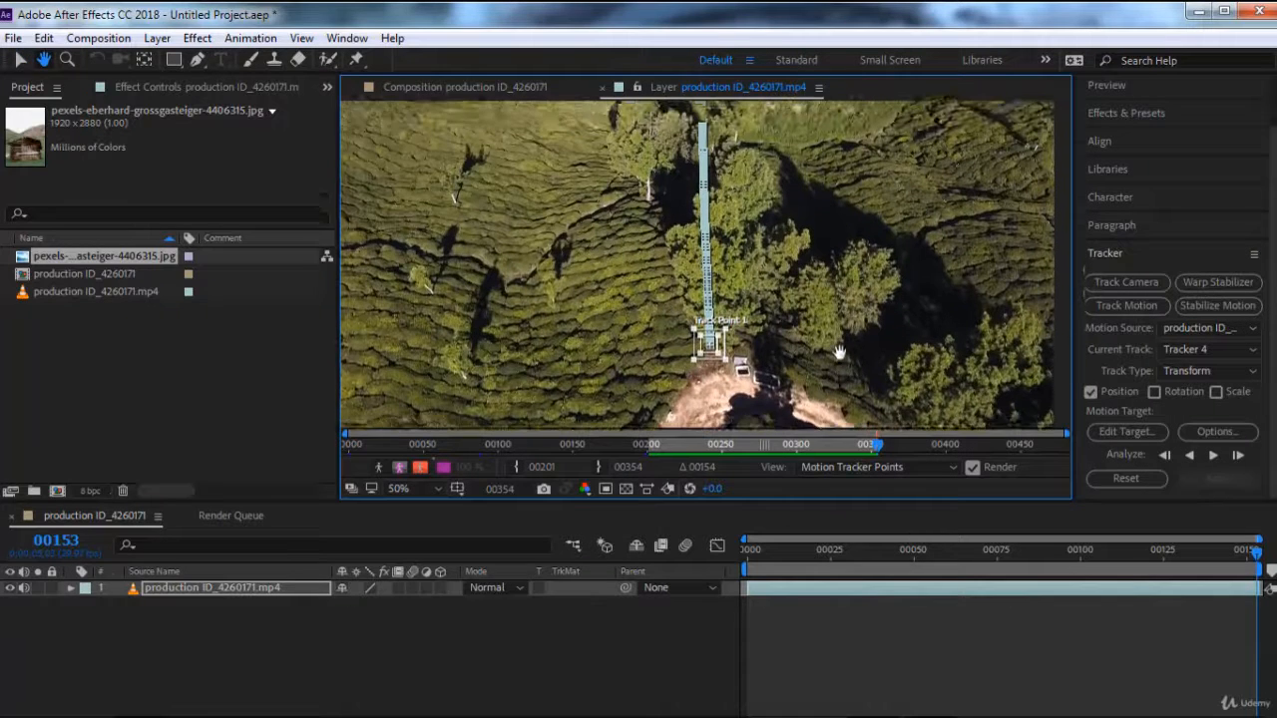
drag(840, 289, 838, 318)
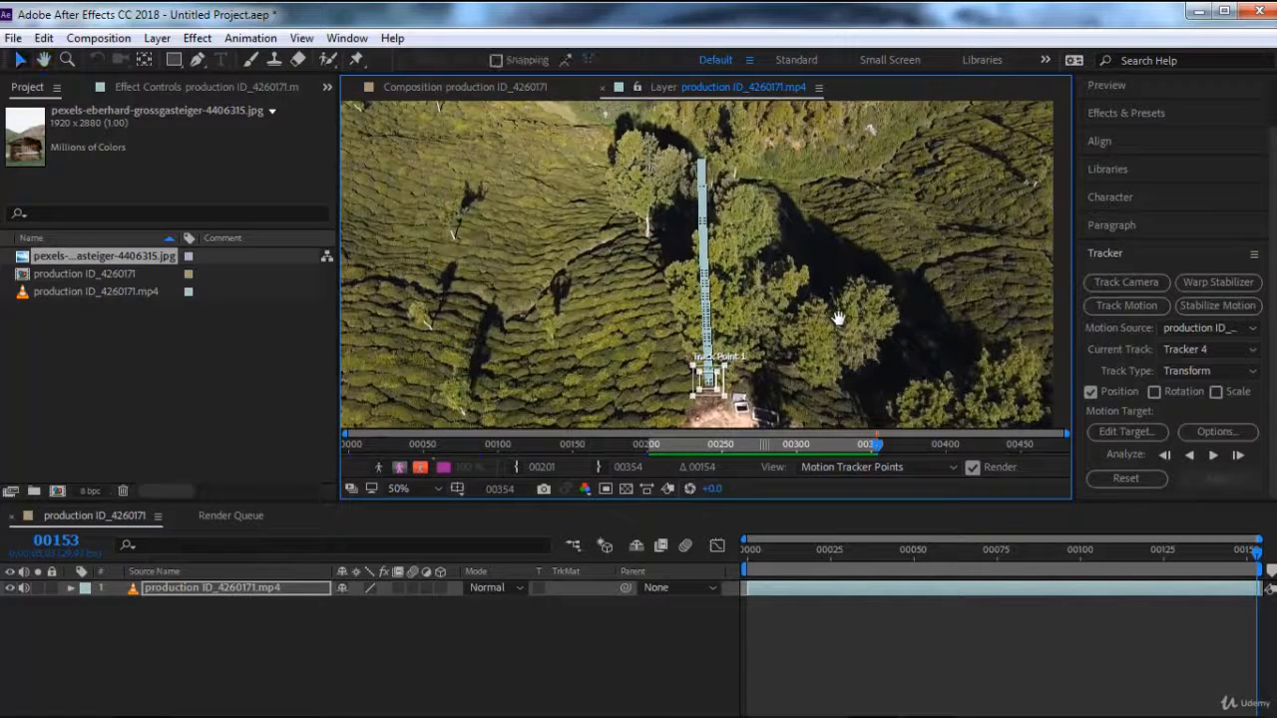
Add two null objects to the composition above the footage layer.
right_click(325, 635)
mouse_move(426, 437)
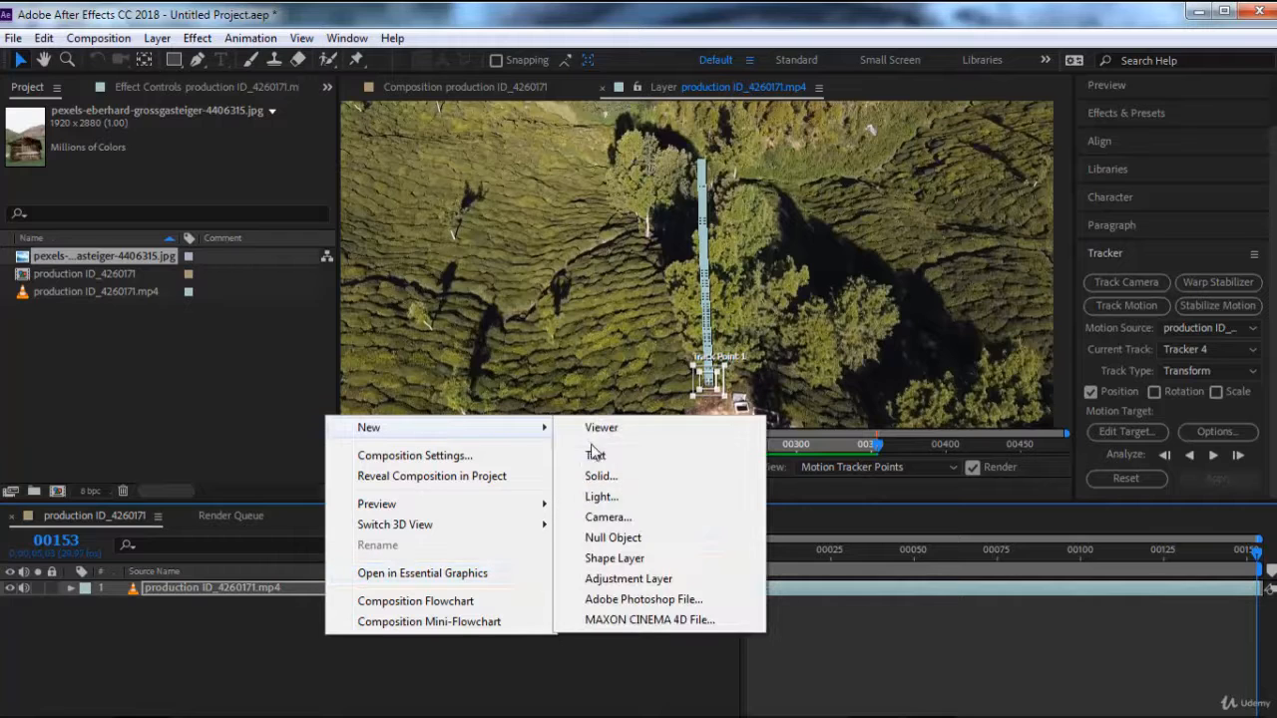
click(618, 542)
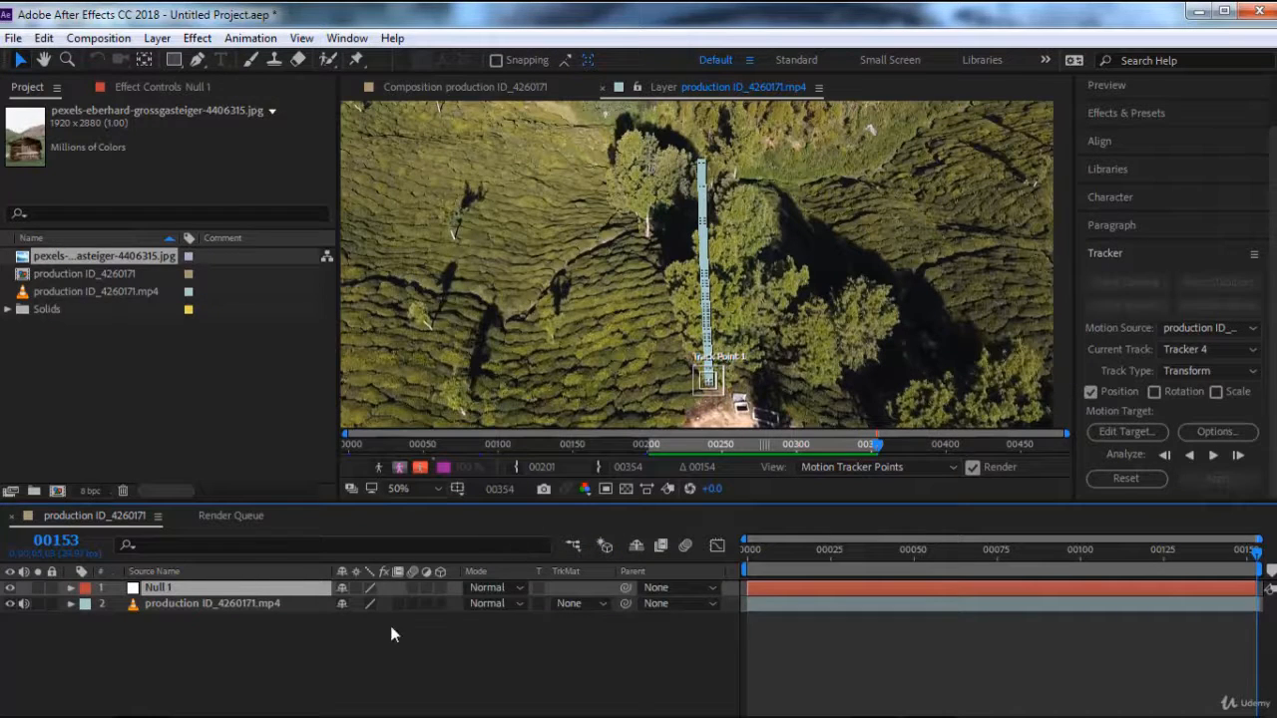
right_click(278, 637)
mouse_move(405, 429)
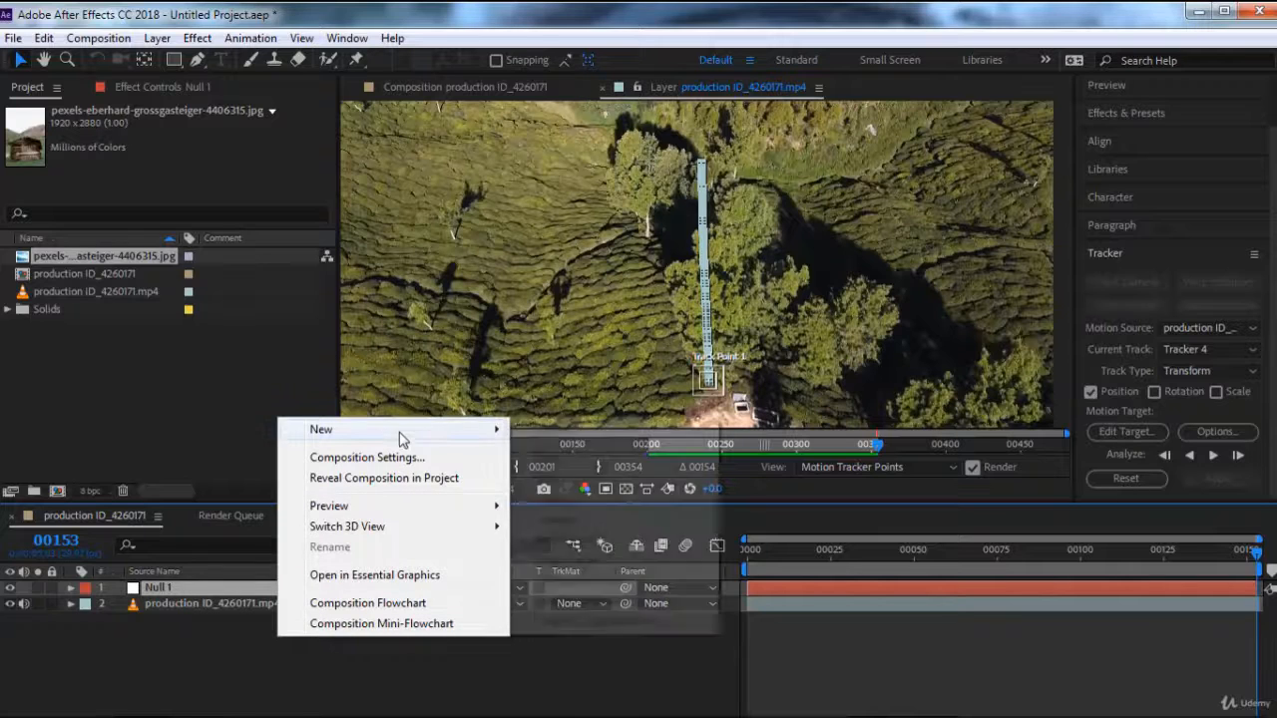
click(579, 540)
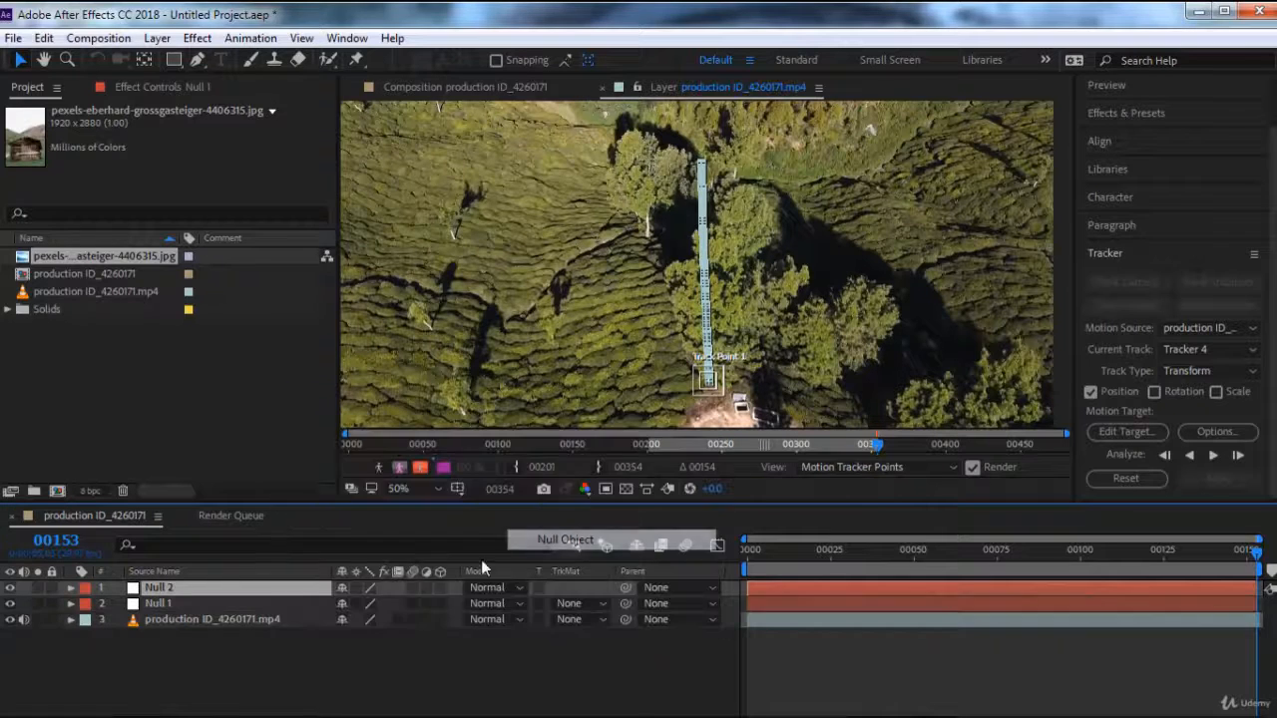
Add two more null objects so the composition has Null 1 through Null 4 above the footage layer.
right_click(386, 658)
mouse_move(475, 459)
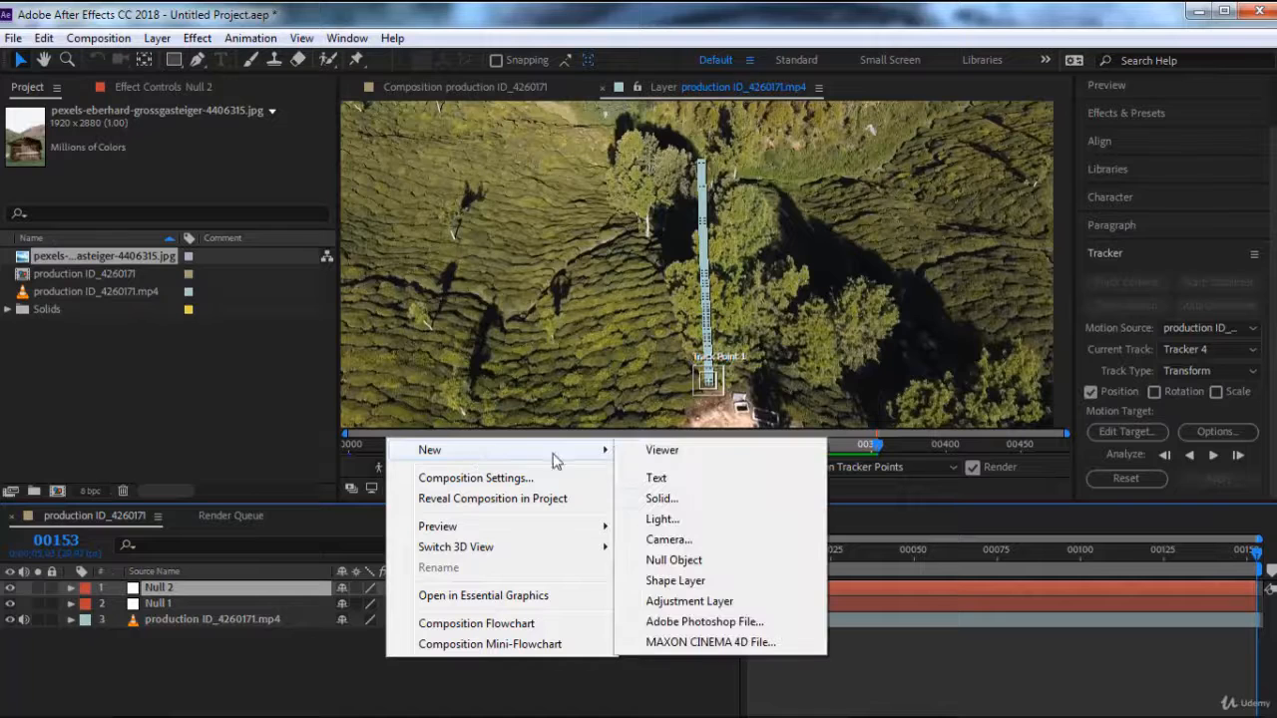
click(676, 559)
right_click(349, 701)
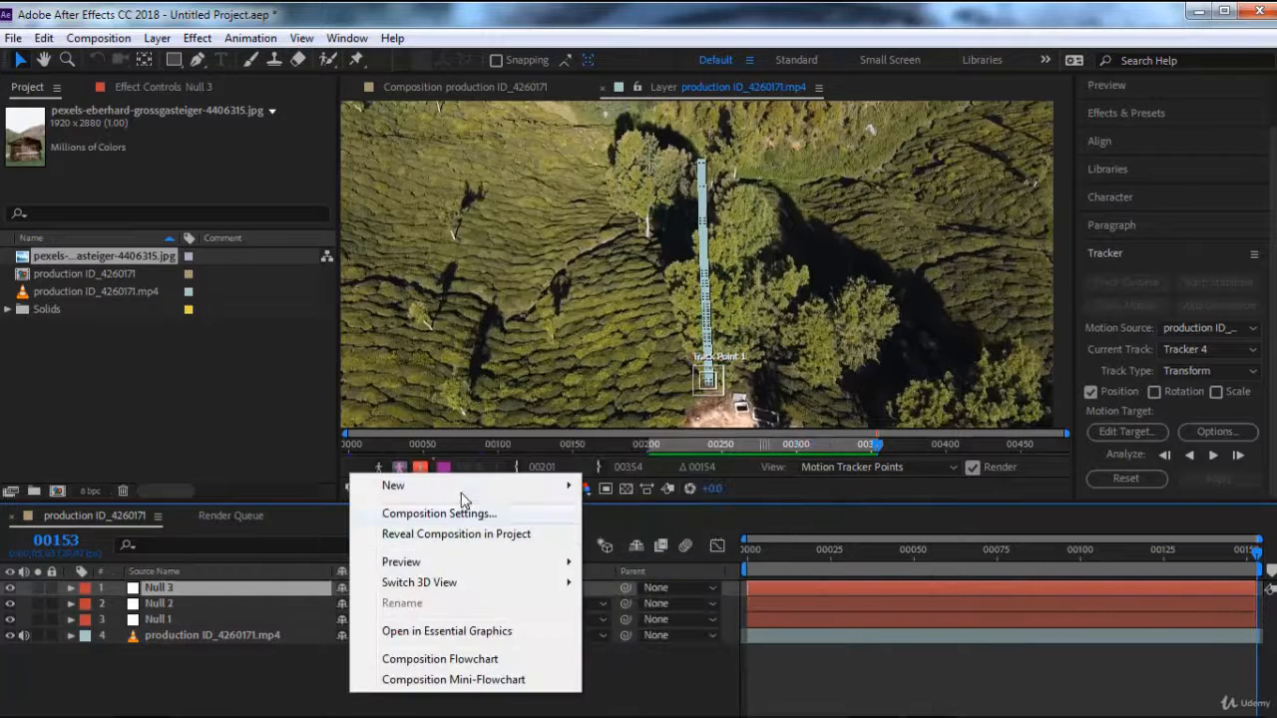
mouse_move(465, 487)
click(671, 597)
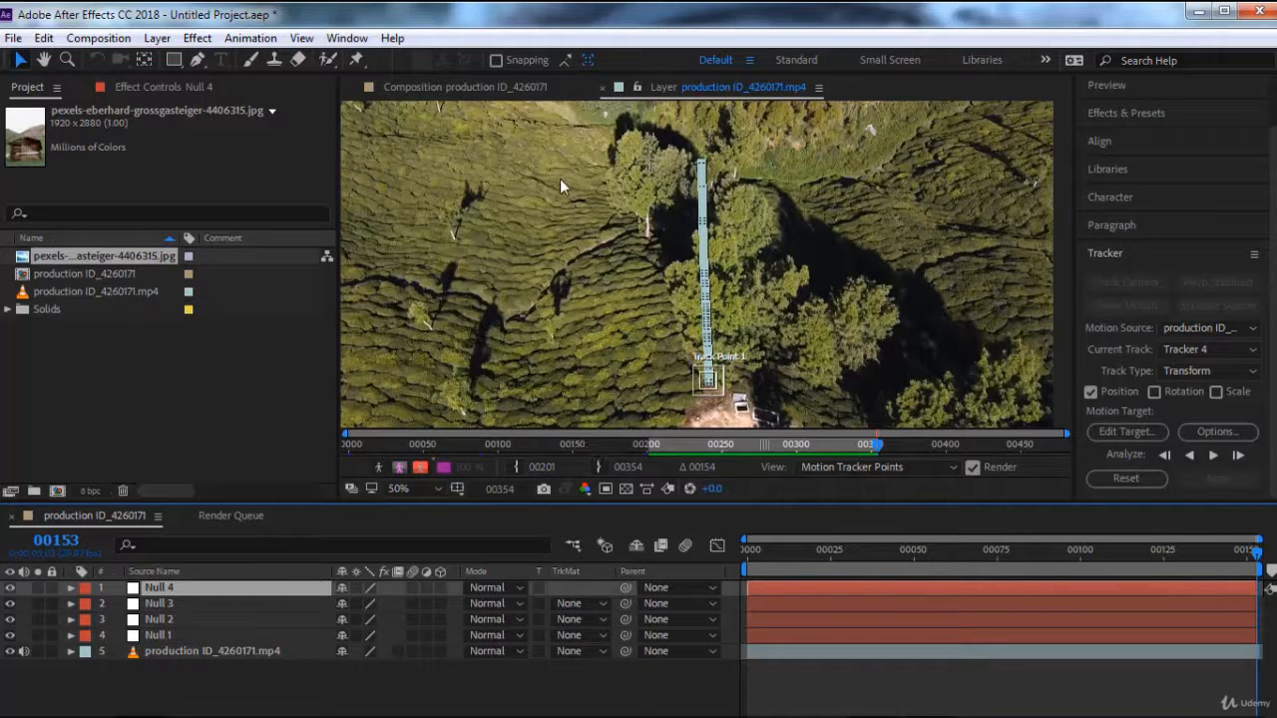
Switch from the footage layer view to the composition view and return to frame 0.
click(468, 87)
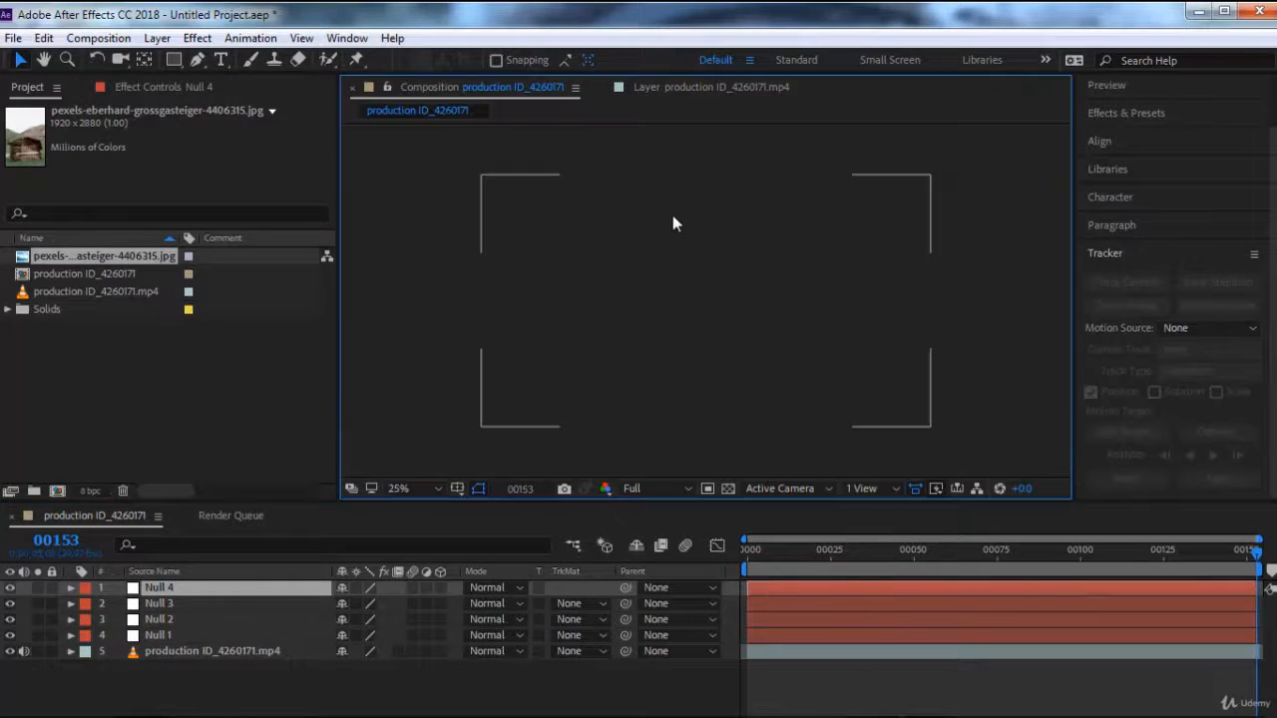
key(comma)
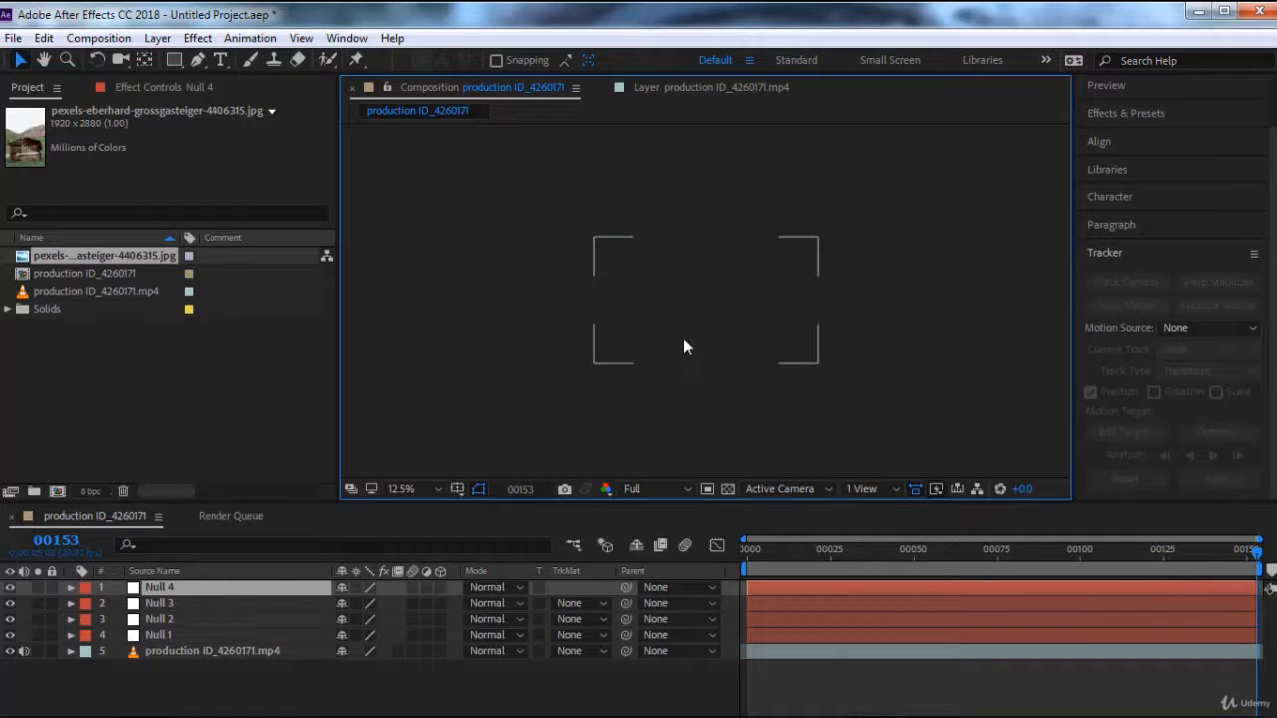
key(Home)
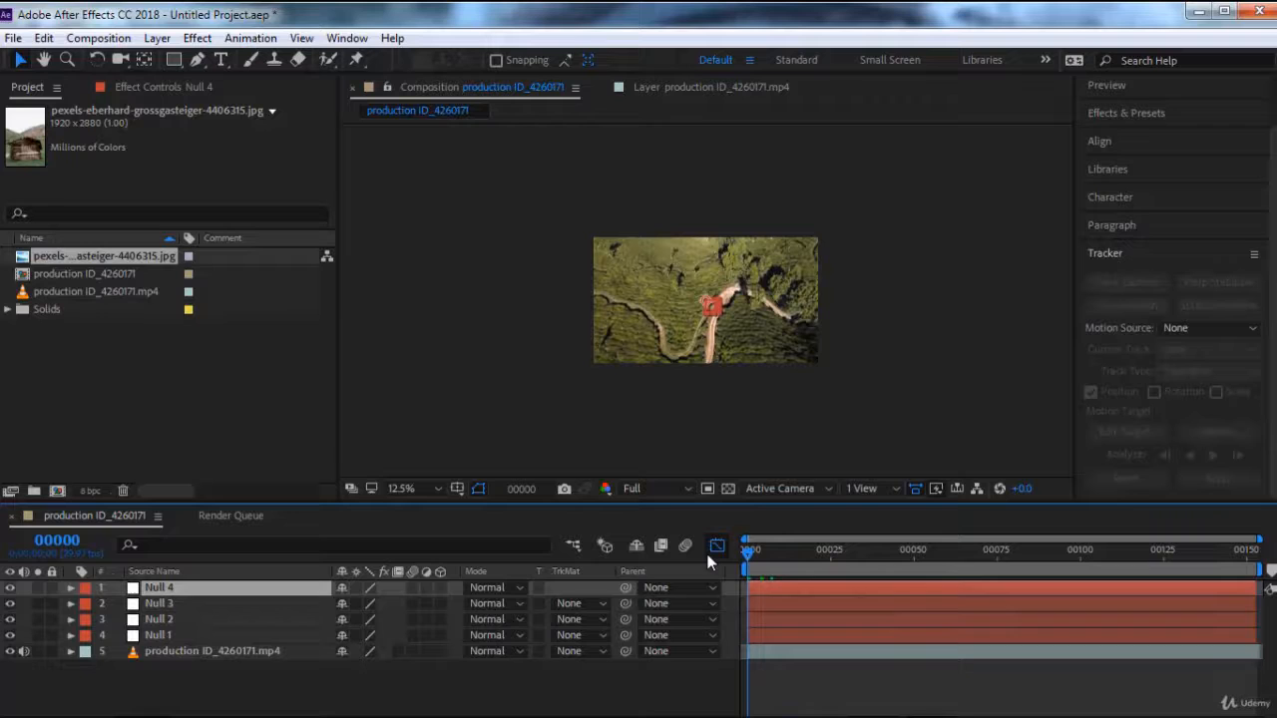
click(715, 548)
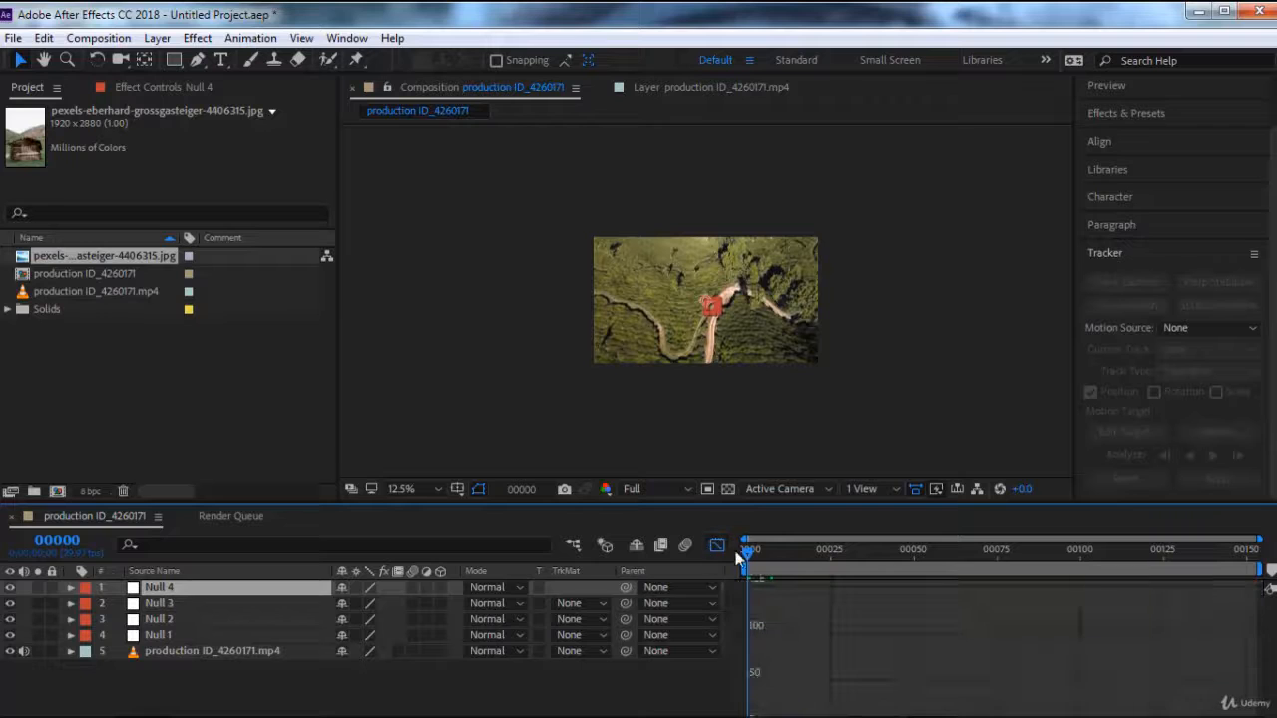
click(714, 547)
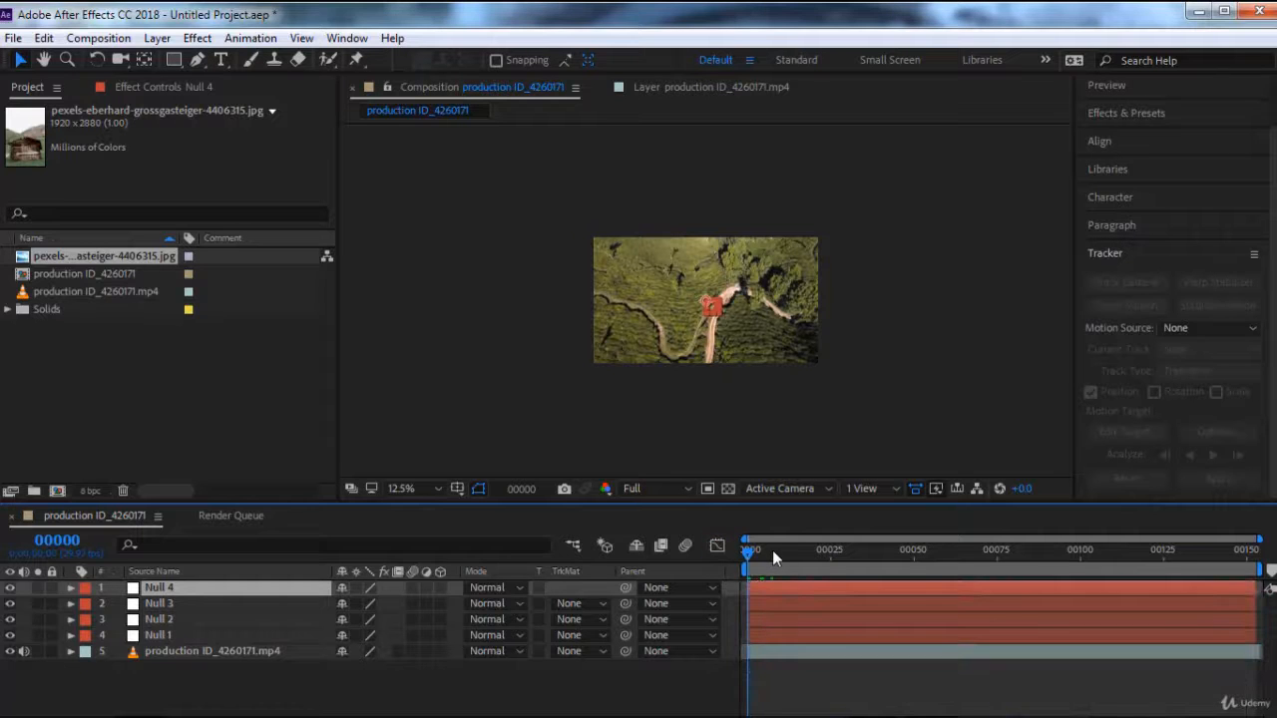
drag(772, 550, 731, 536)
scroll(702, 284, up, 4)
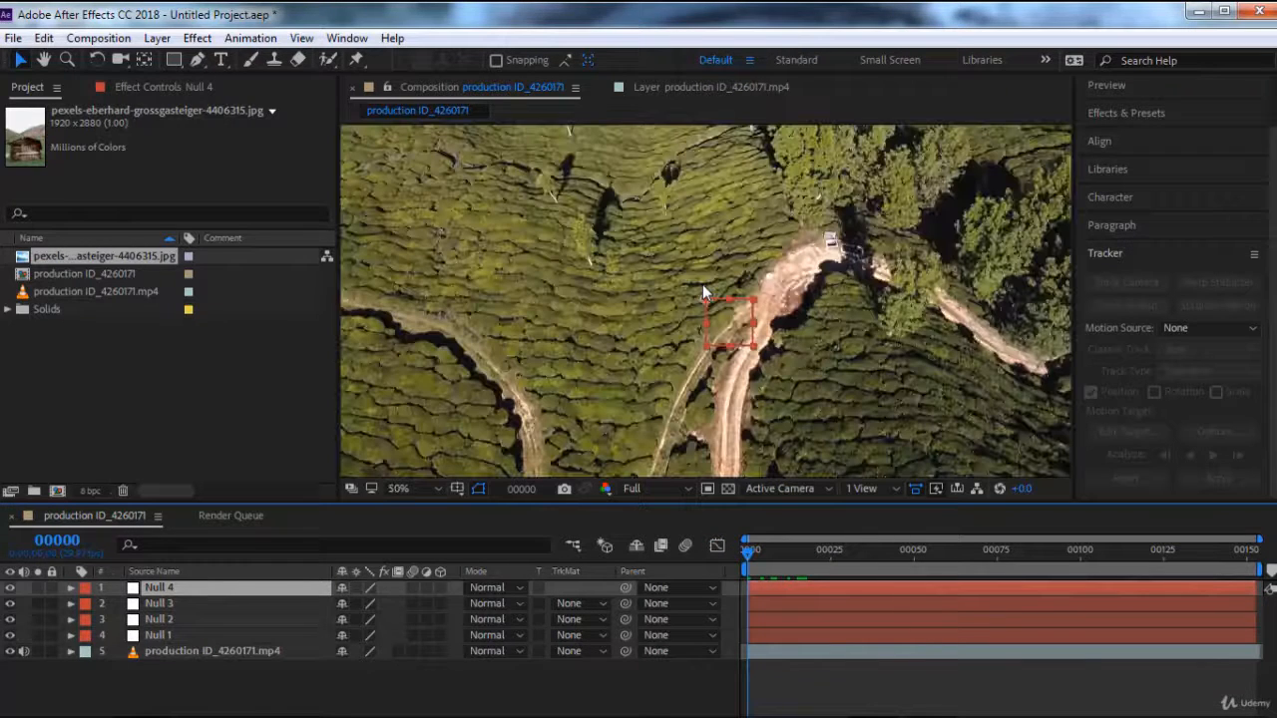
Move Null 1 so its anchor corner sits at the trunk base of the small tree in the field's upper middle.
key(h)
drag(642, 254, 673, 399)
key(v)
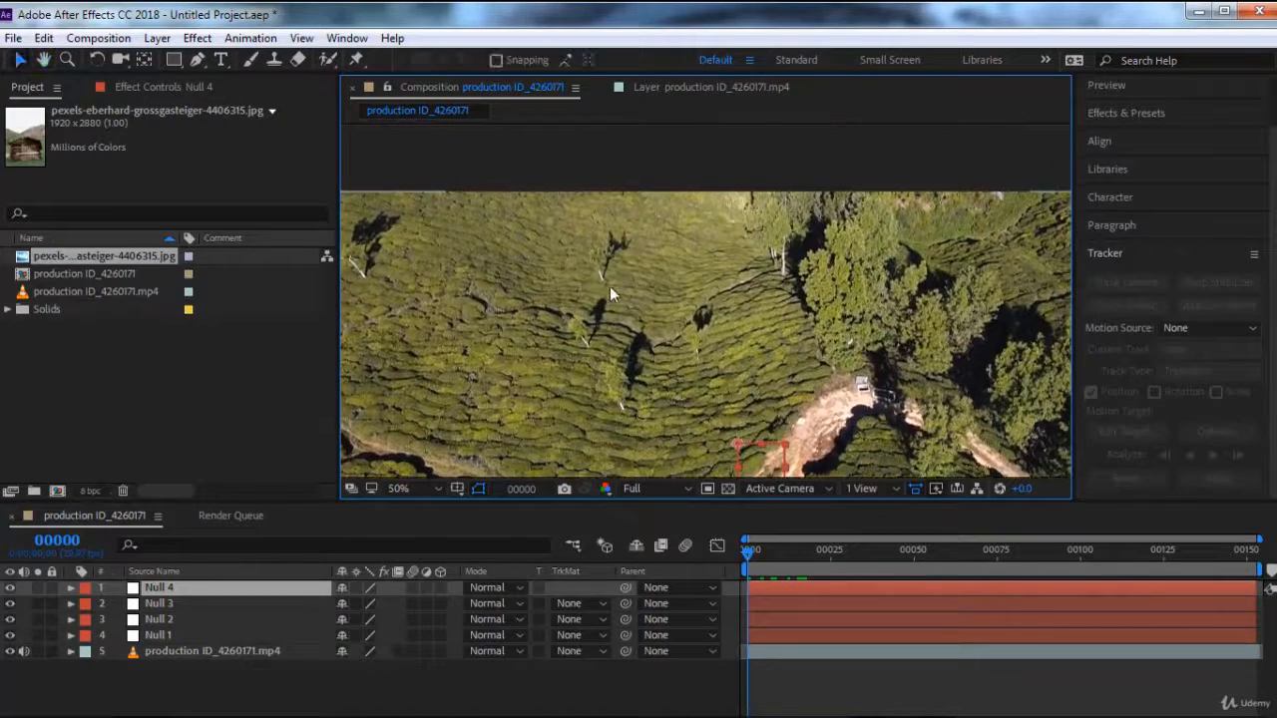
scroll(603, 279, up, 4)
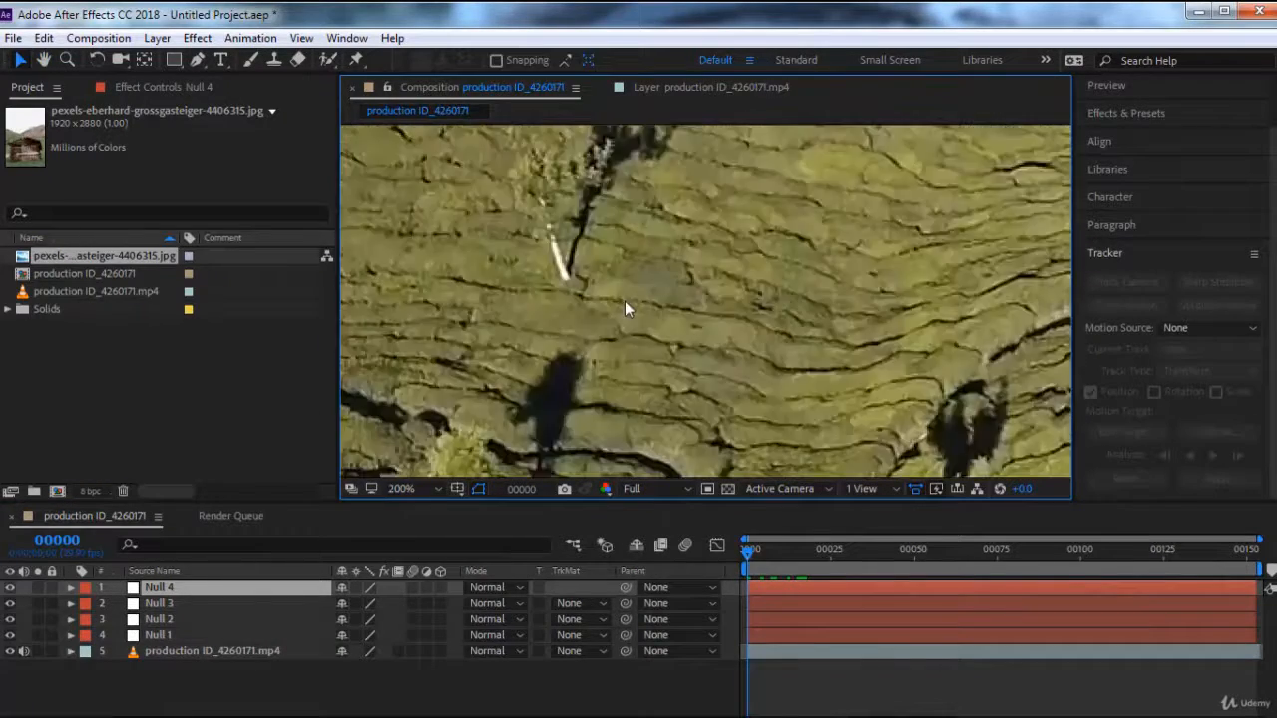
drag(570, 281, 652, 304)
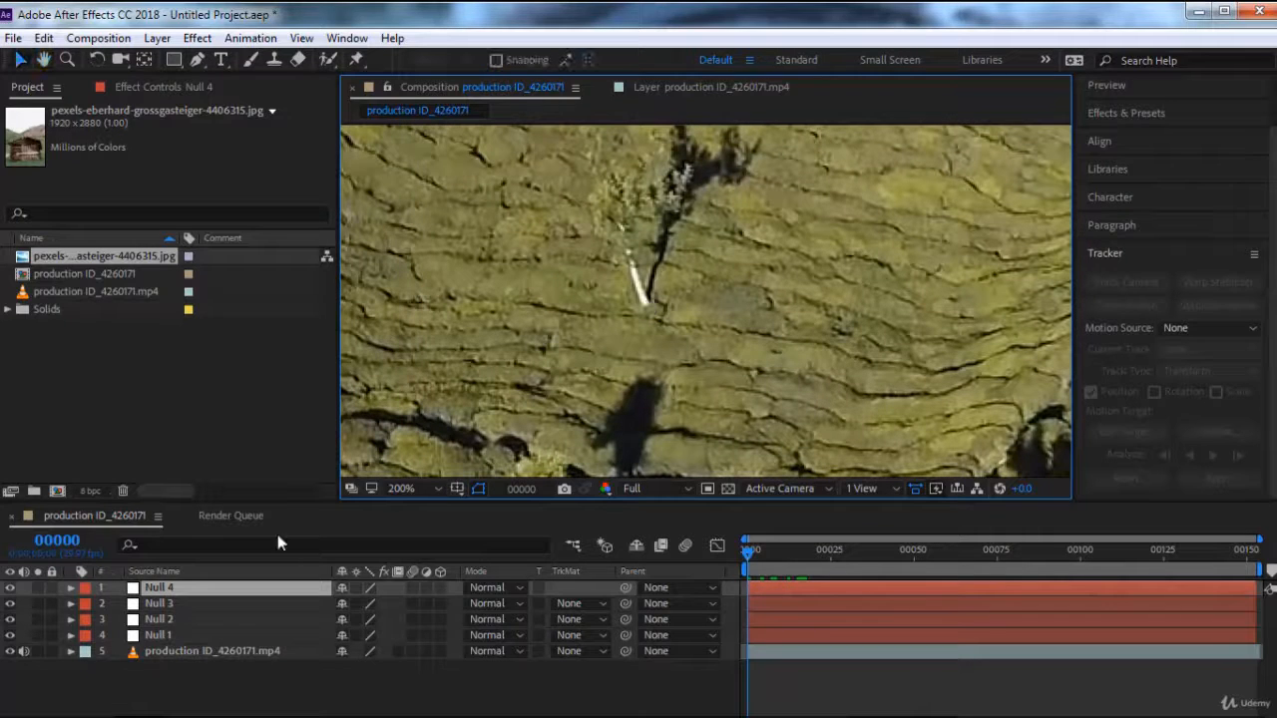
click(169, 635)
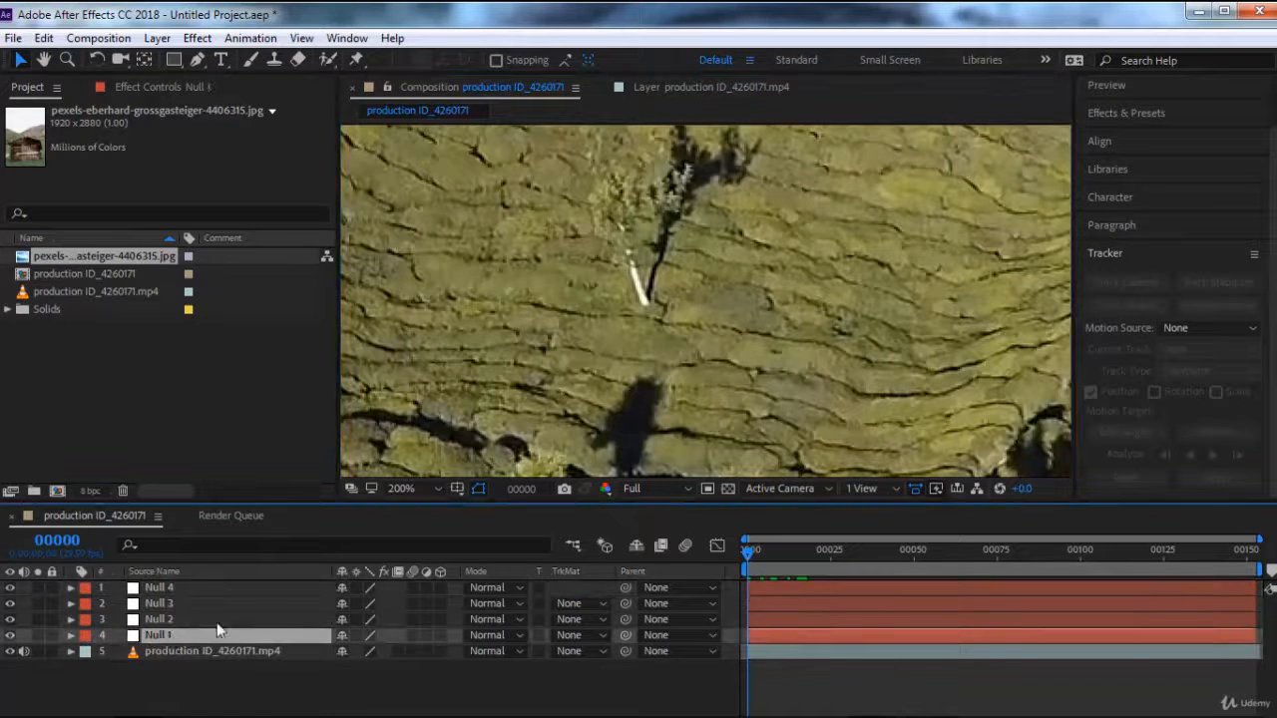
scroll(726, 319, down, 4)
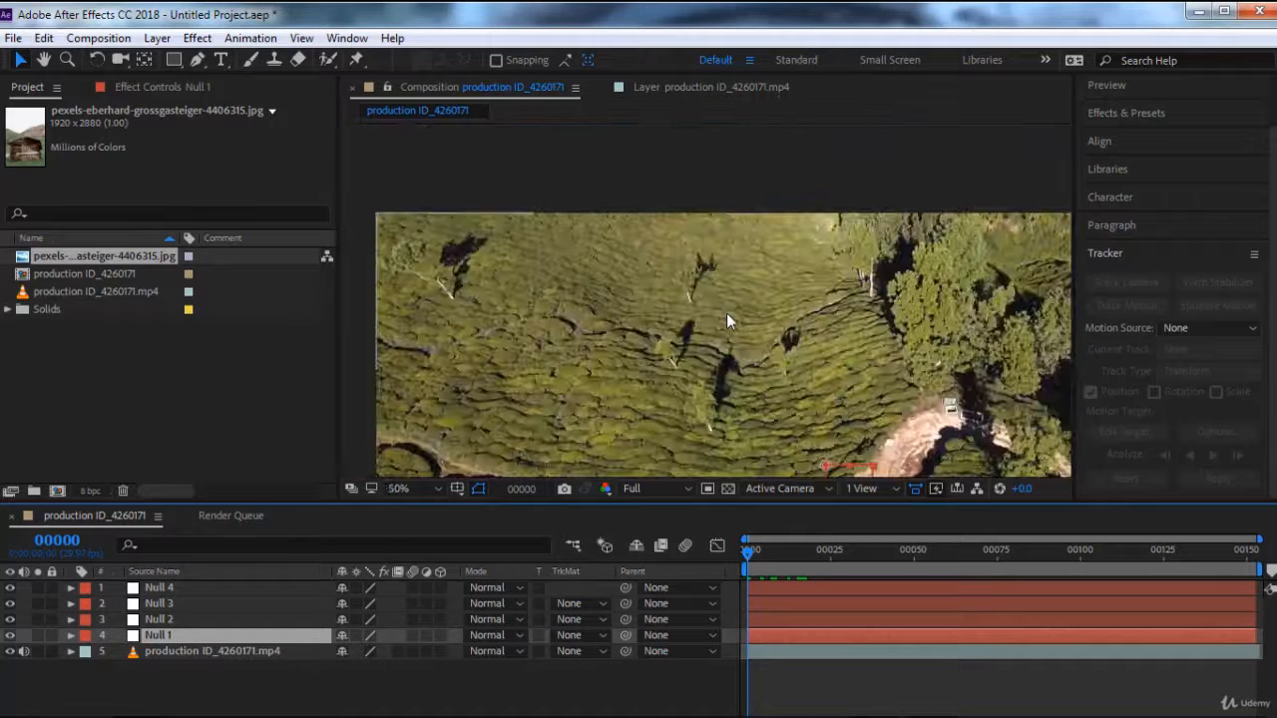
drag(769, 408, 773, 245)
drag(848, 327, 688, 171)
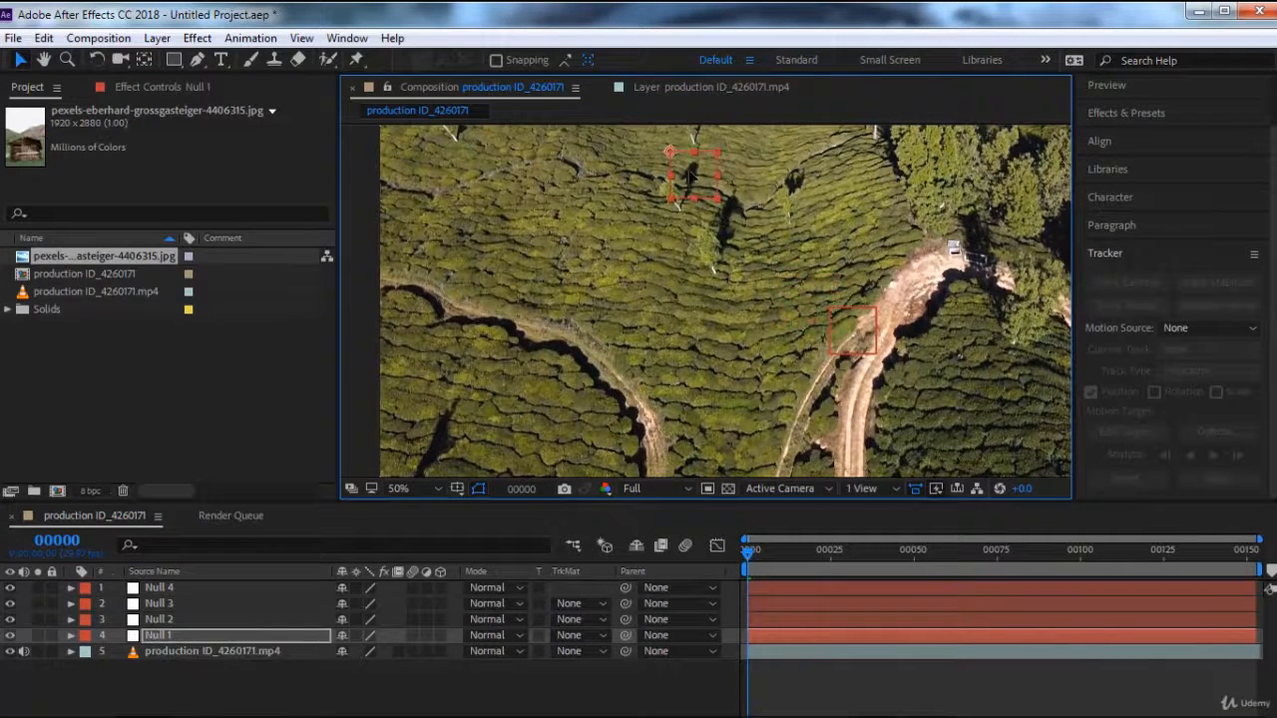
drag(732, 273, 797, 384)
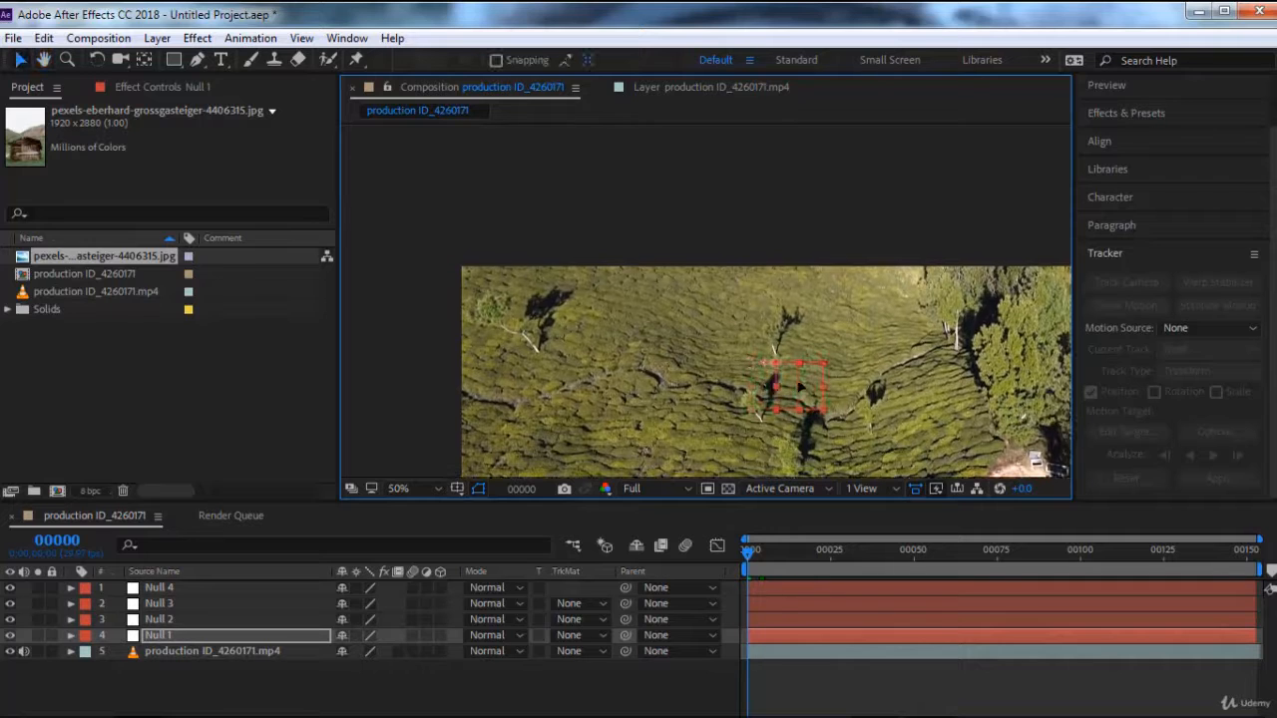
key(period)
drag(768, 341, 702, 251)
drag(876, 349, 745, 321)
scroll(818, 359, down, 3)
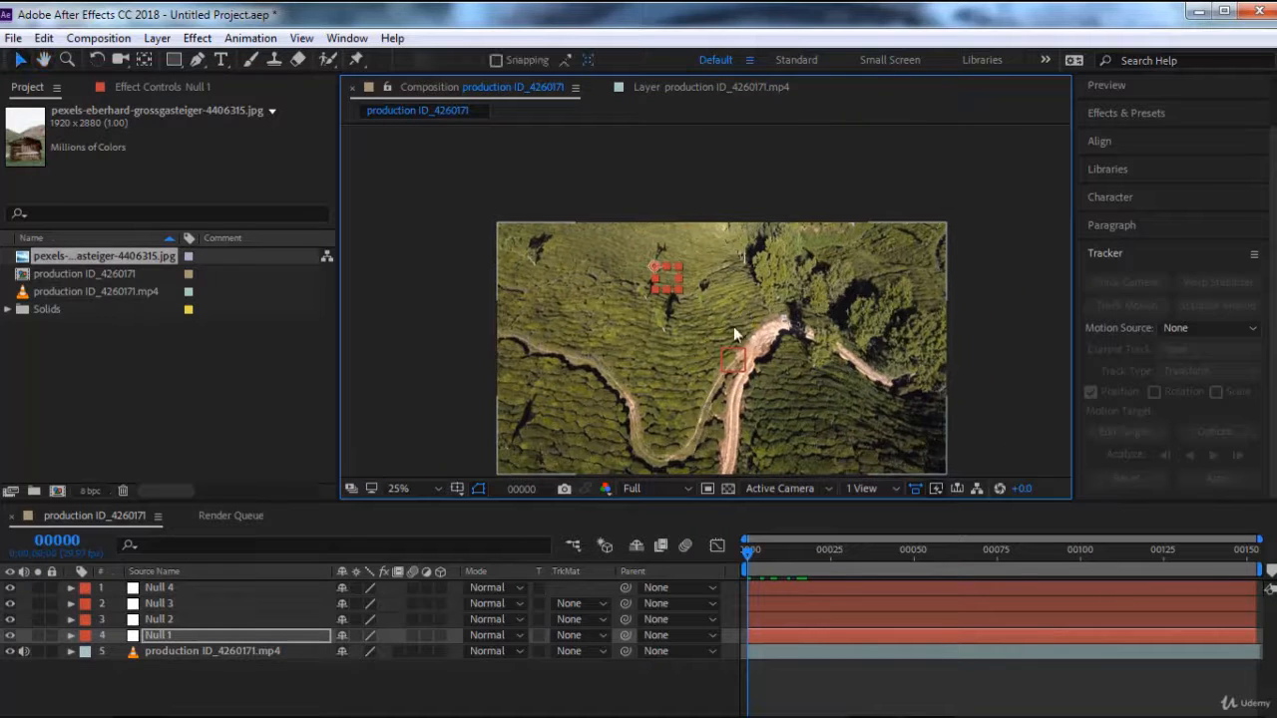
Move Null 2 to the foot of the white trunk at the near edge of the large tree cluster.
click(177, 618)
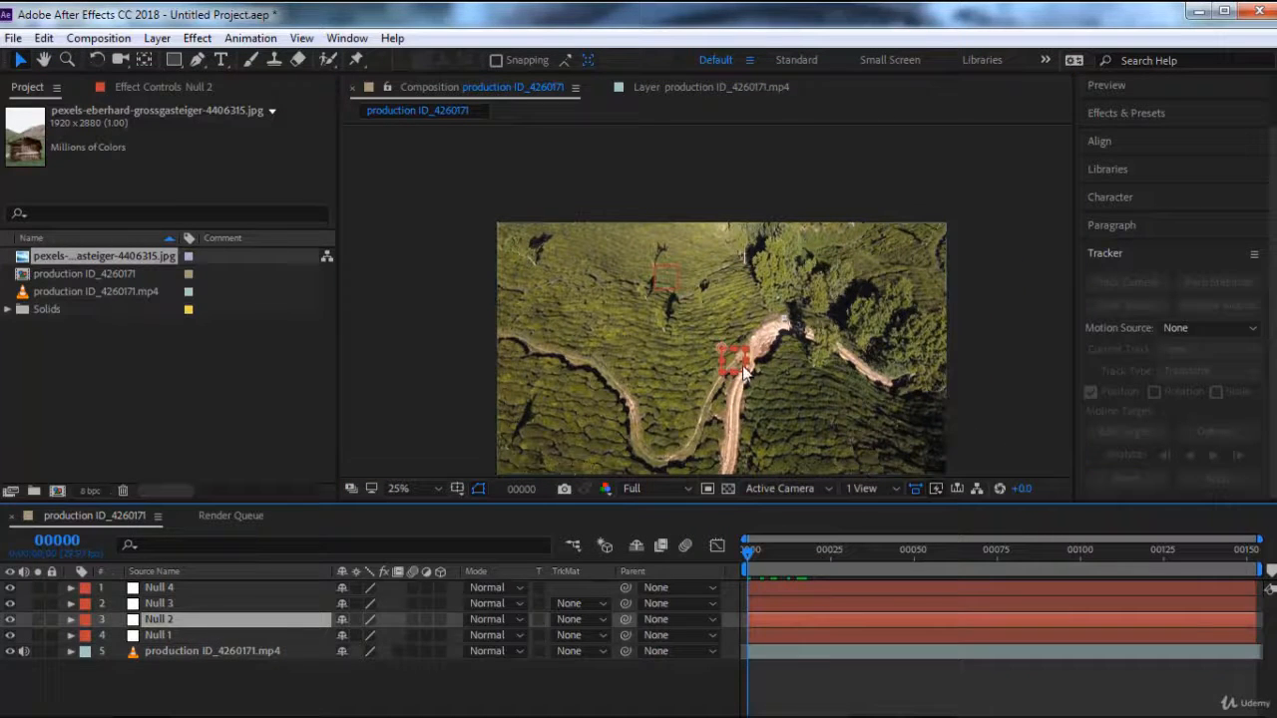
drag(729, 366, 738, 301)
scroll(738, 303, up, 2)
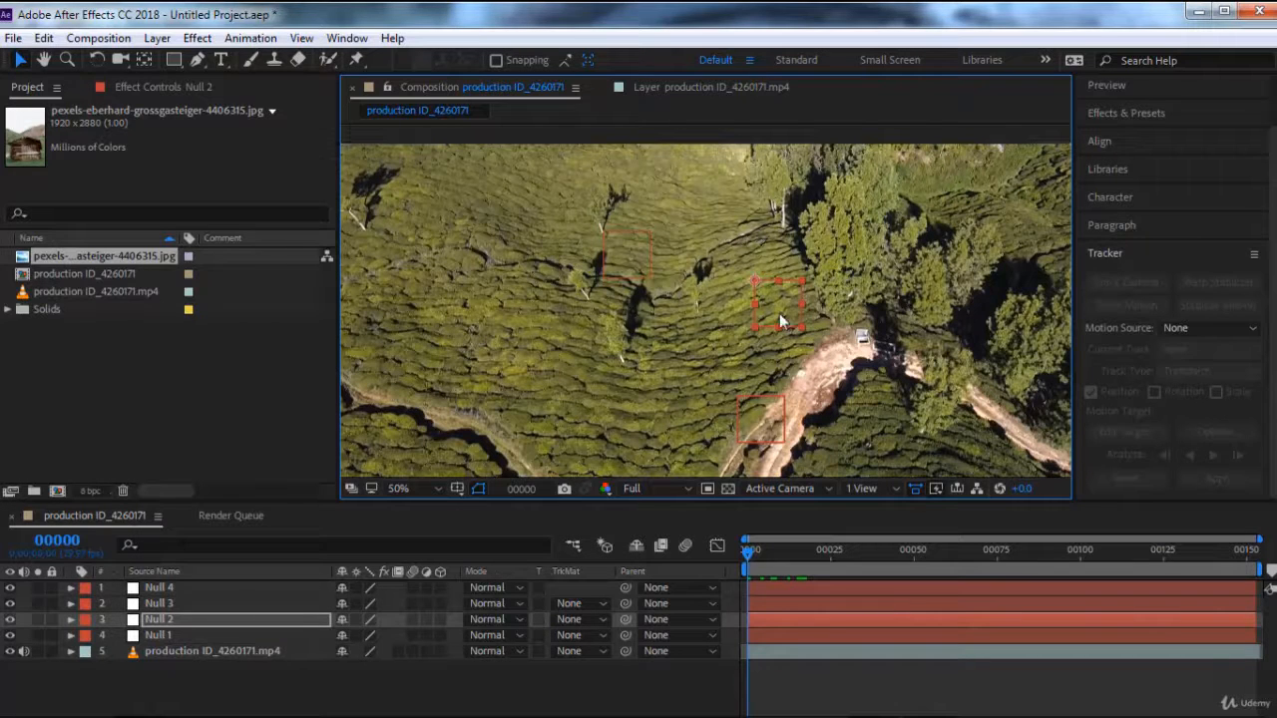
drag(779, 313, 808, 258)
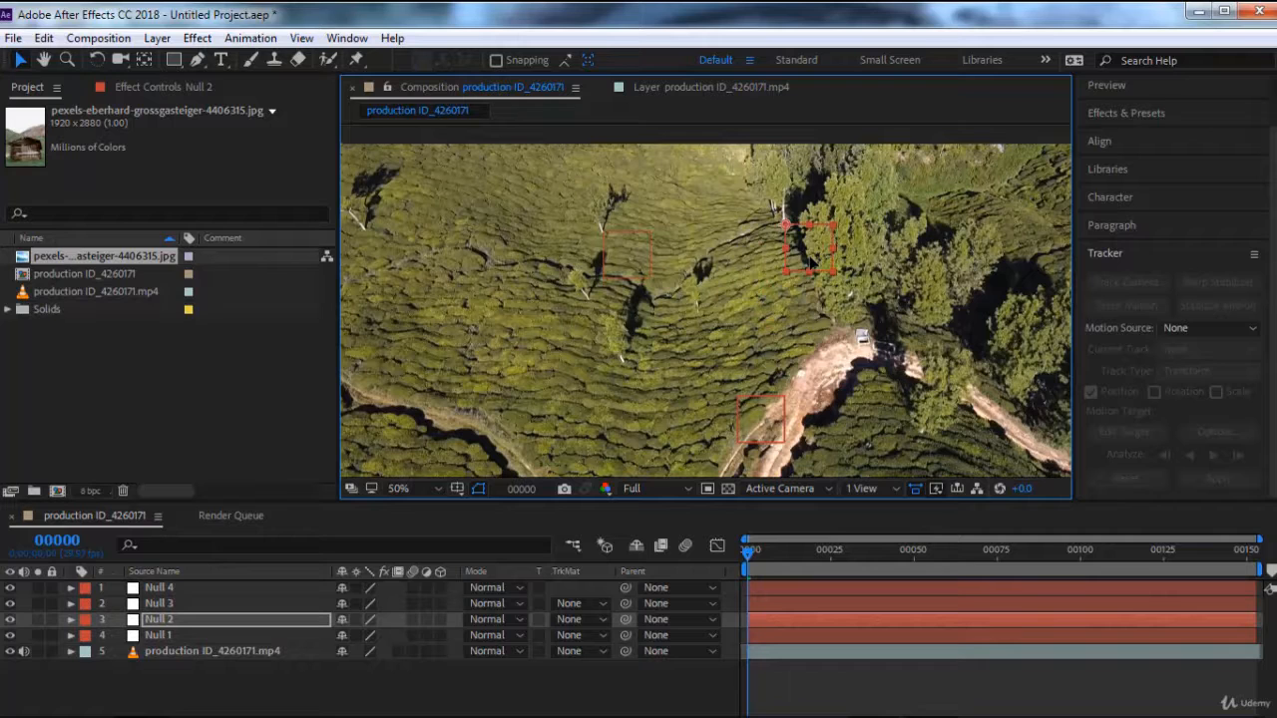
Examine where Tracker 2's track point sits on the footage layer at the first frame.
scroll(732, 324, down, 2)
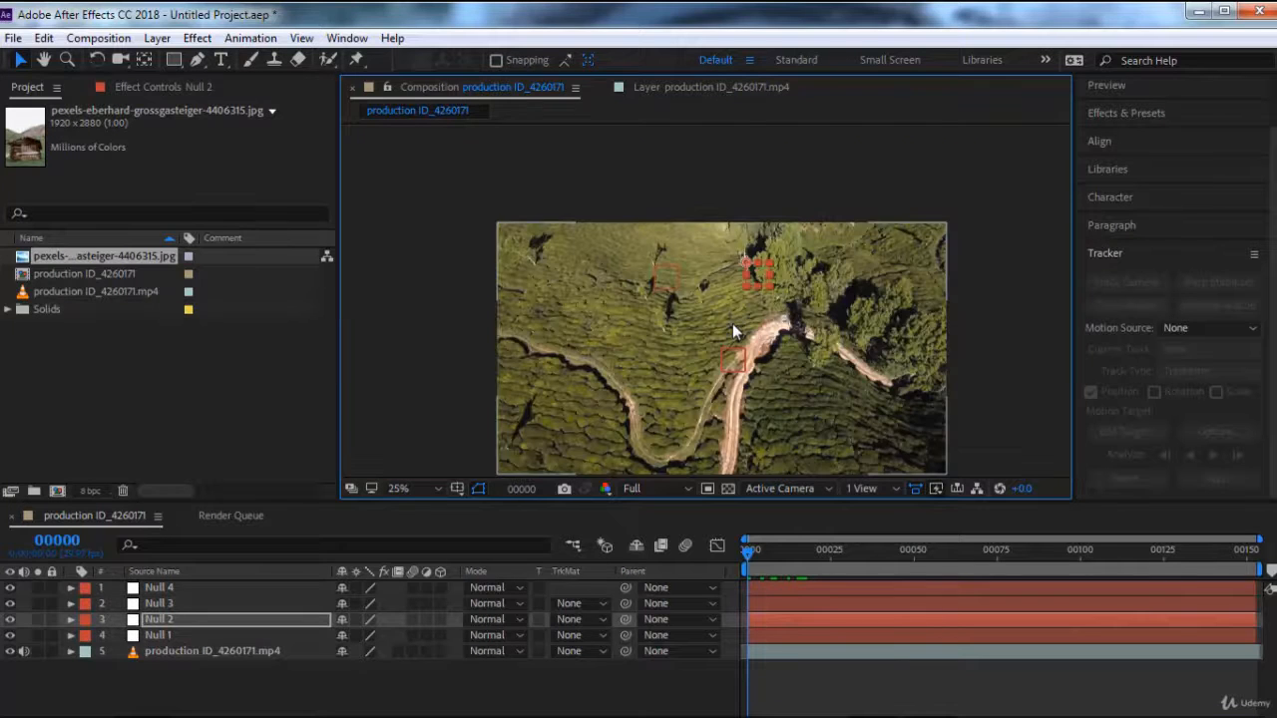
scroll(732, 323, up, 2)
click(722, 90)
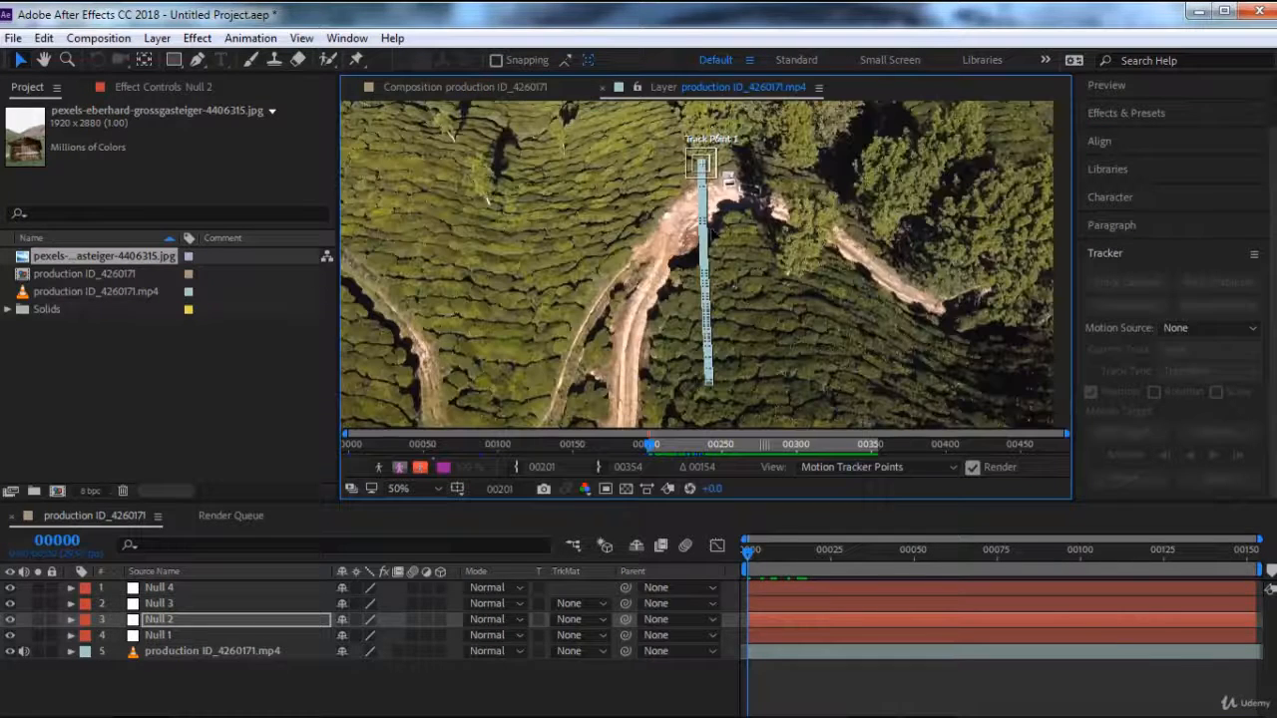
scroll(669, 236, down, 2)
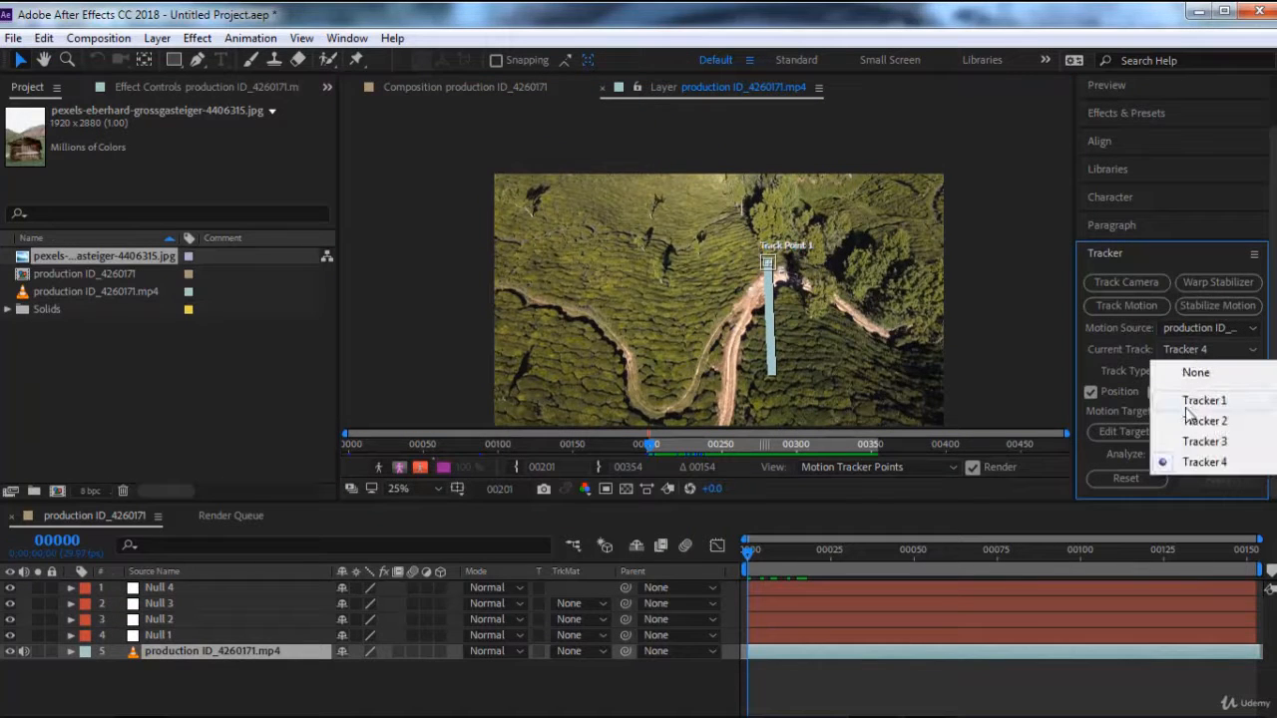
click(1203, 420)
drag(795, 228, 811, 287)
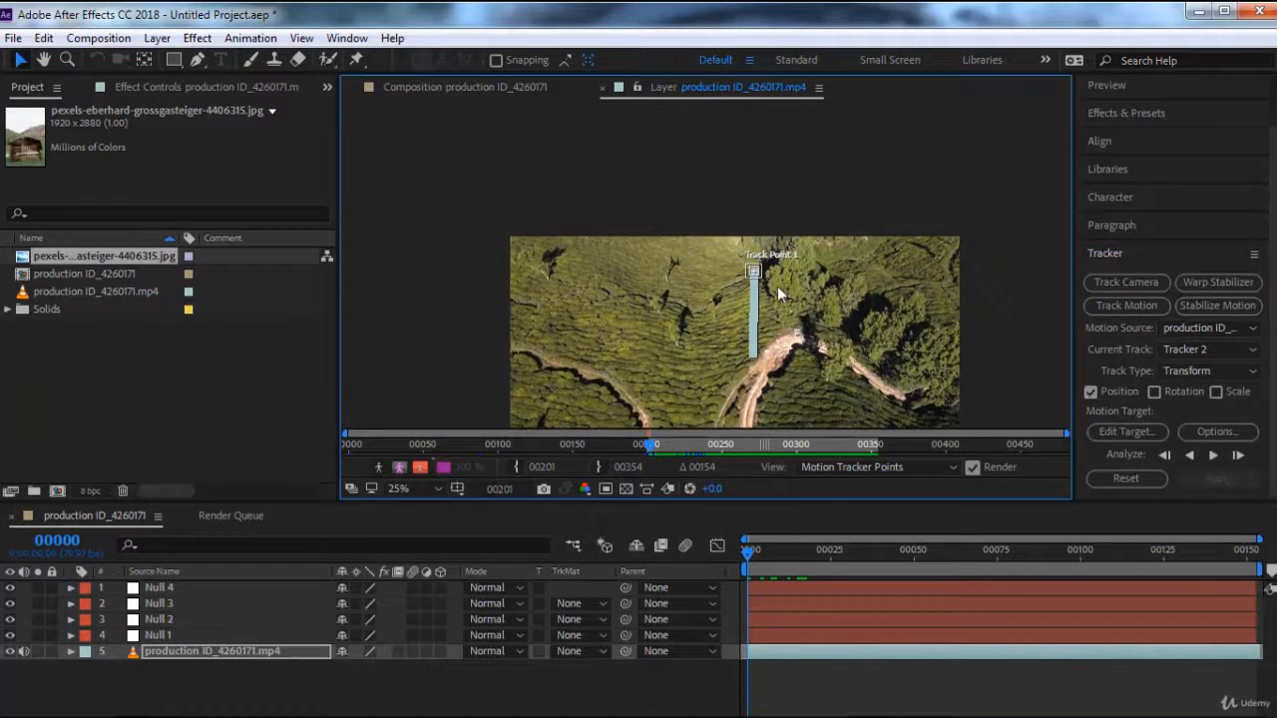
scroll(777, 286, up, 3)
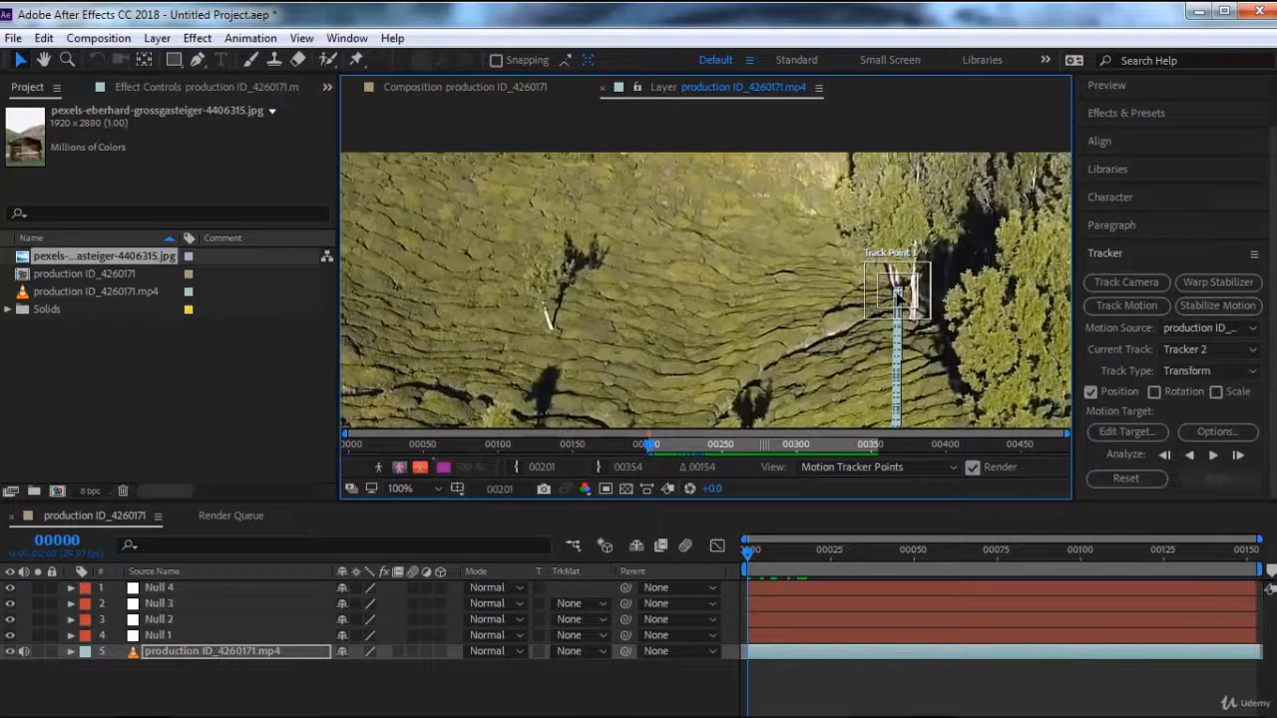
scroll(897, 298, down, 2)
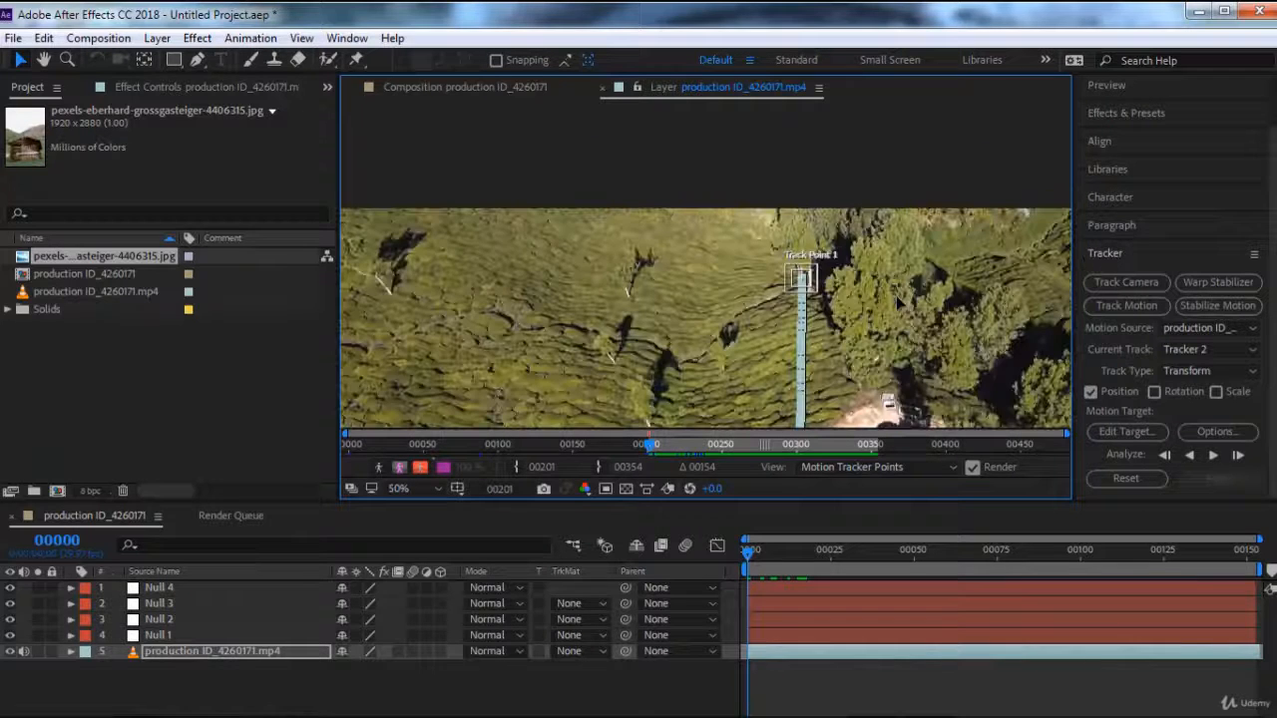
Nudge Null 2 slightly up and left in the composition to match Tracker 2's point between the white trunks.
click(495, 87)
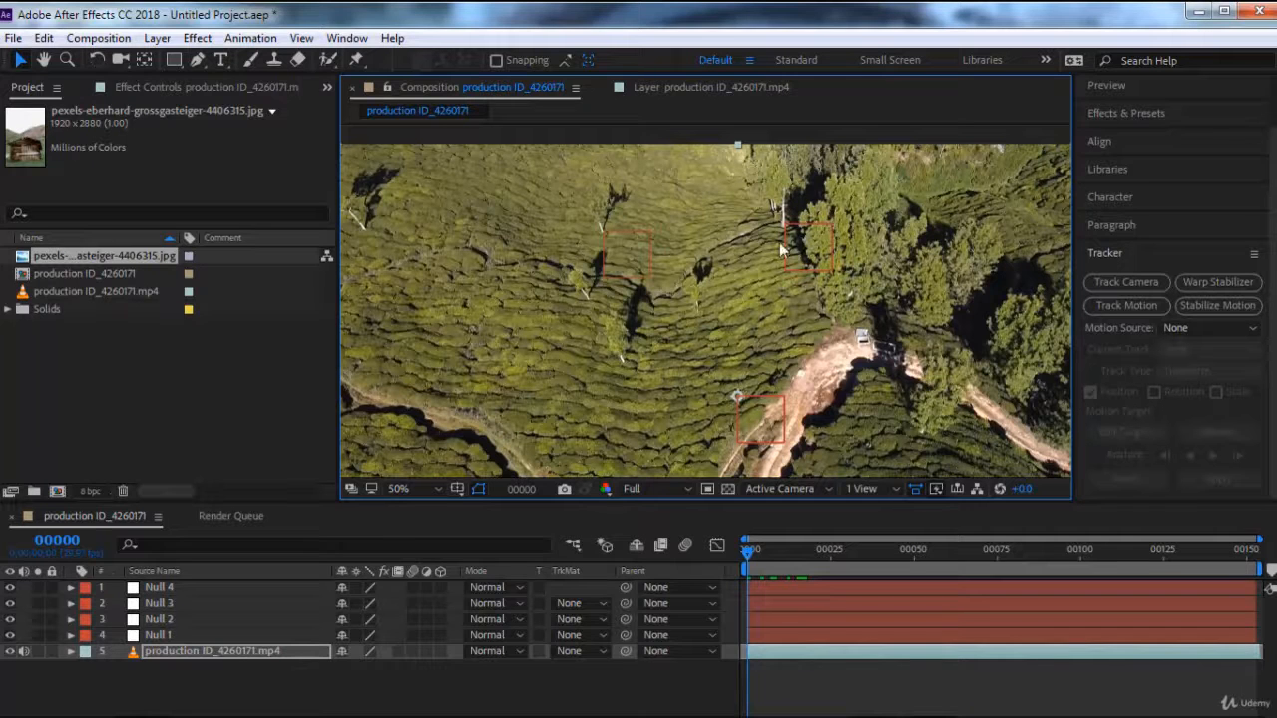
click(188, 617)
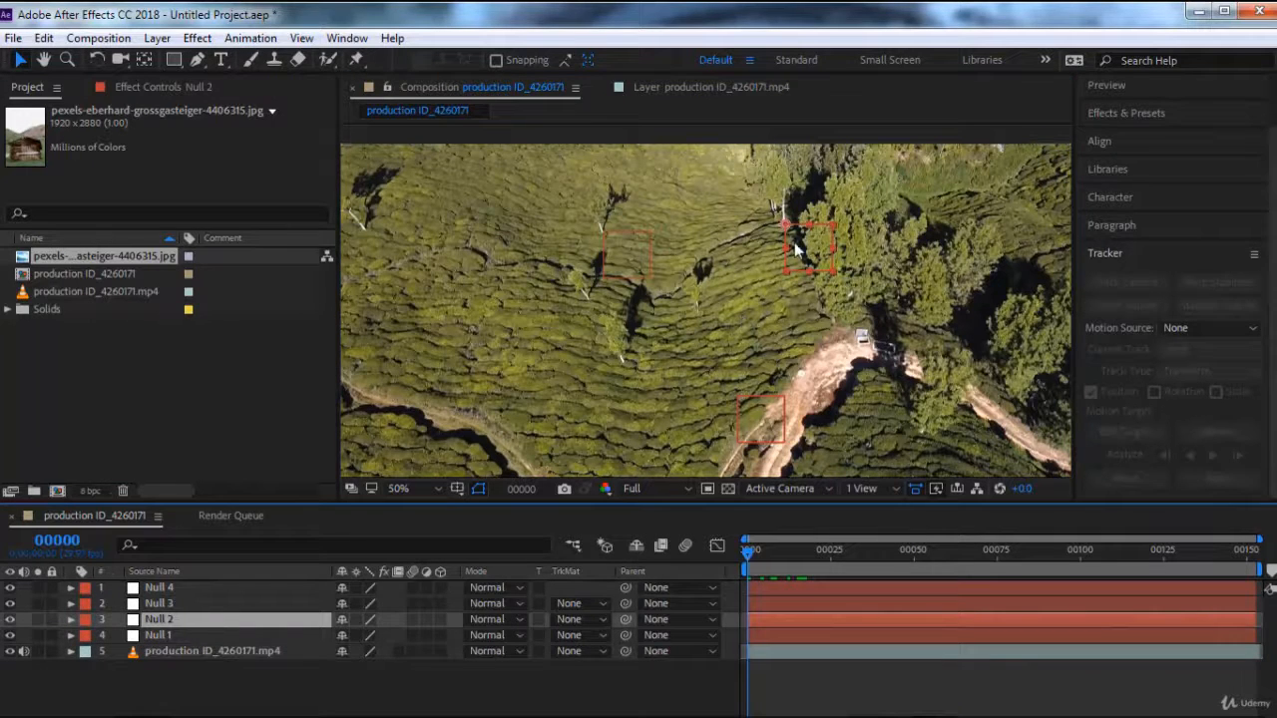
drag(792, 239, 784, 227)
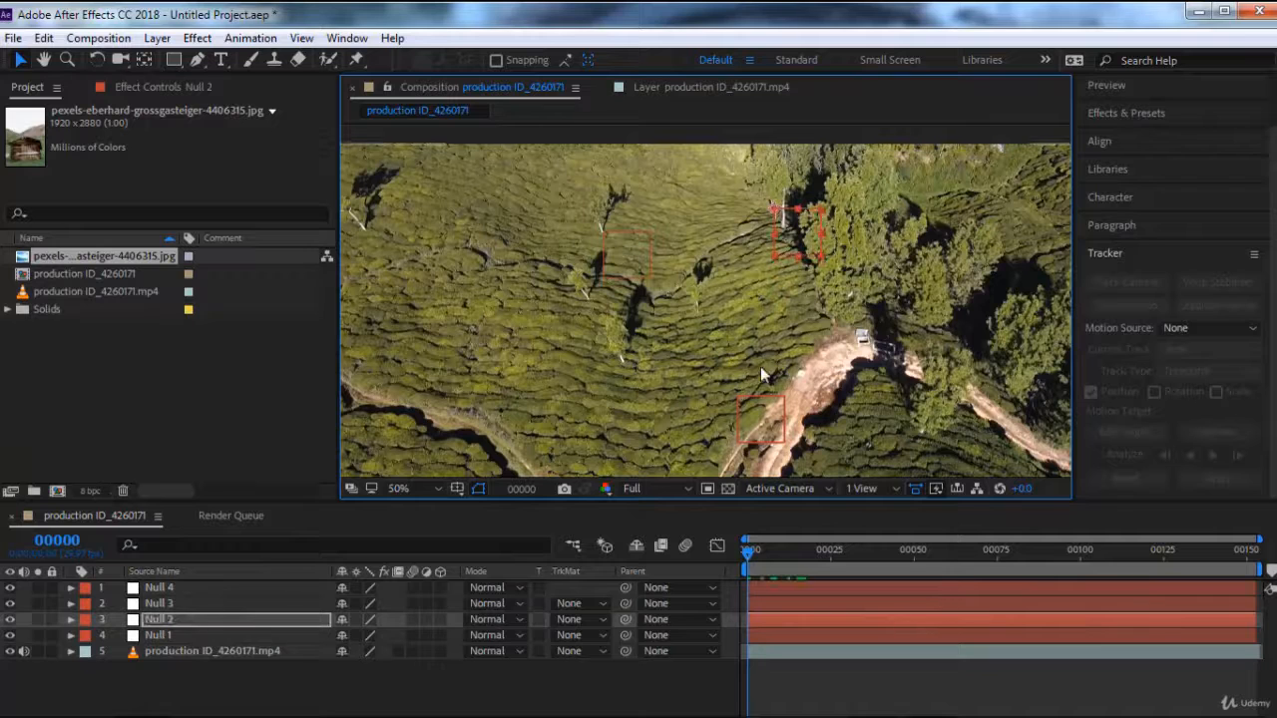
Move Null 3 so its anchor corner sits at the trunk base of the tree nearest the field's centre.
drag(777, 345, 808, 304)
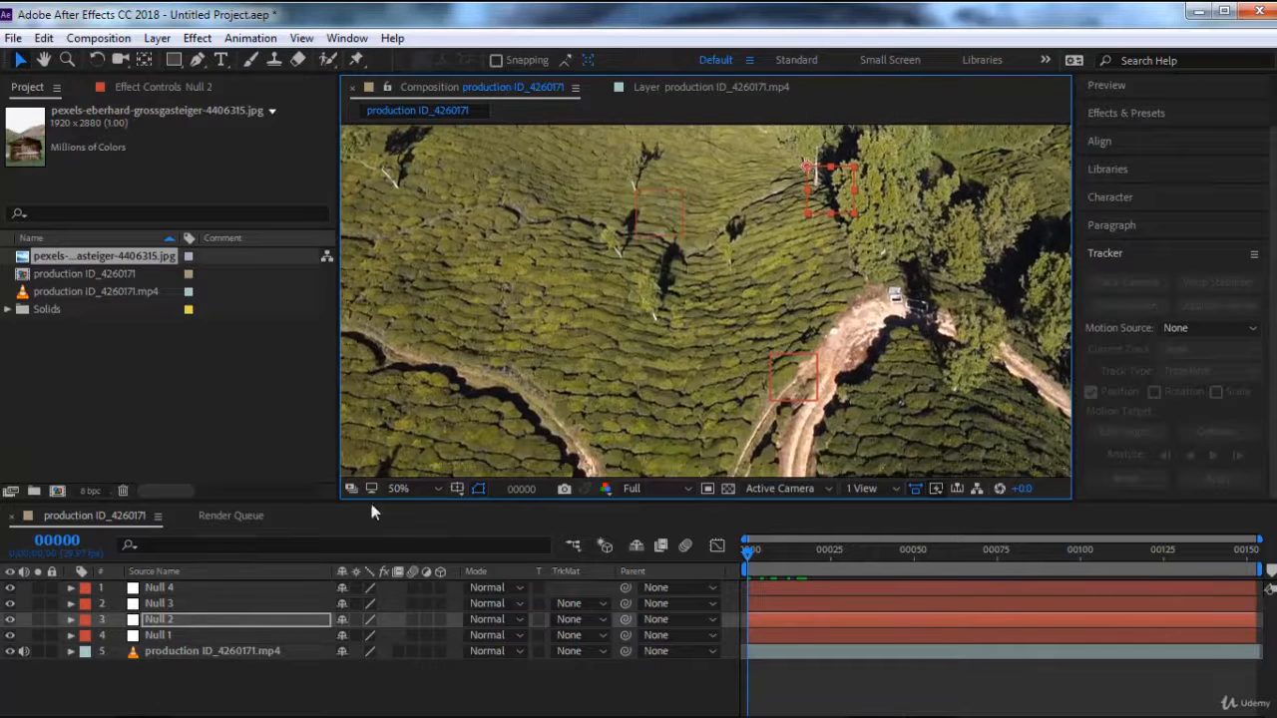
click(169, 604)
drag(785, 371, 668, 335)
key(Return)
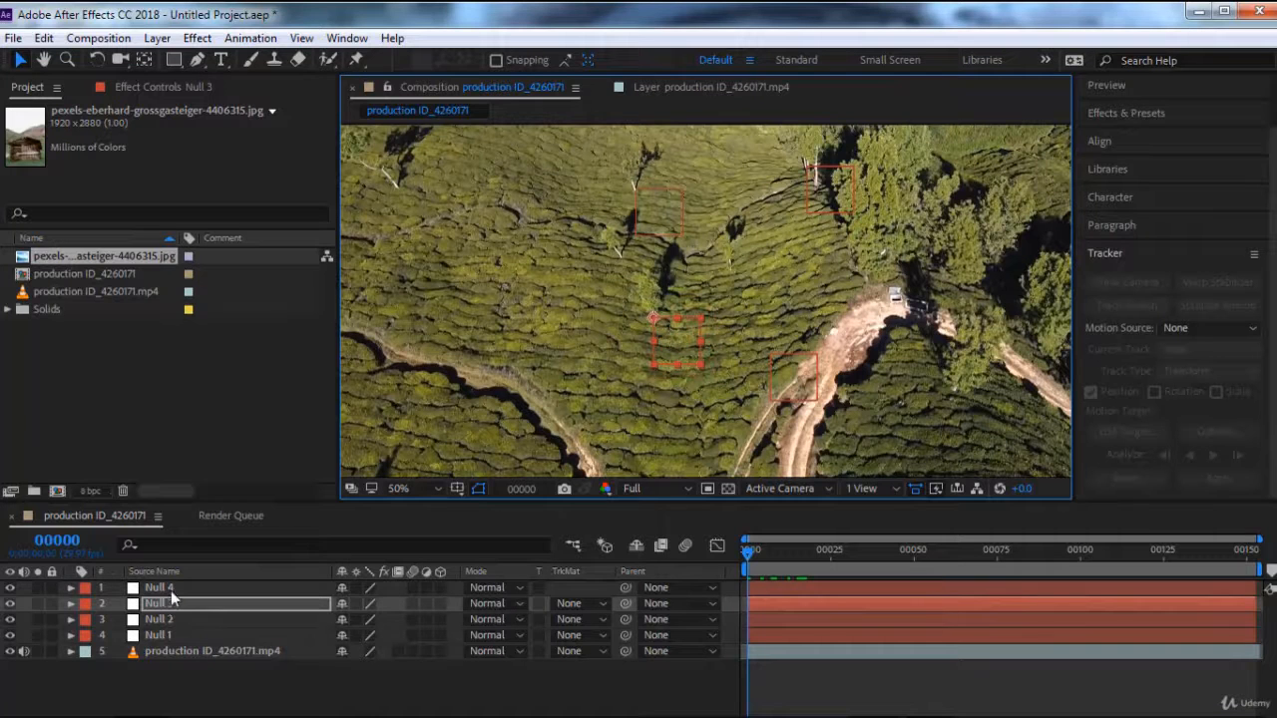
Move Null 4 to the bend of the dirt road, beside the parked vehicle.
click(171, 590)
drag(796, 389, 891, 319)
key(Return)
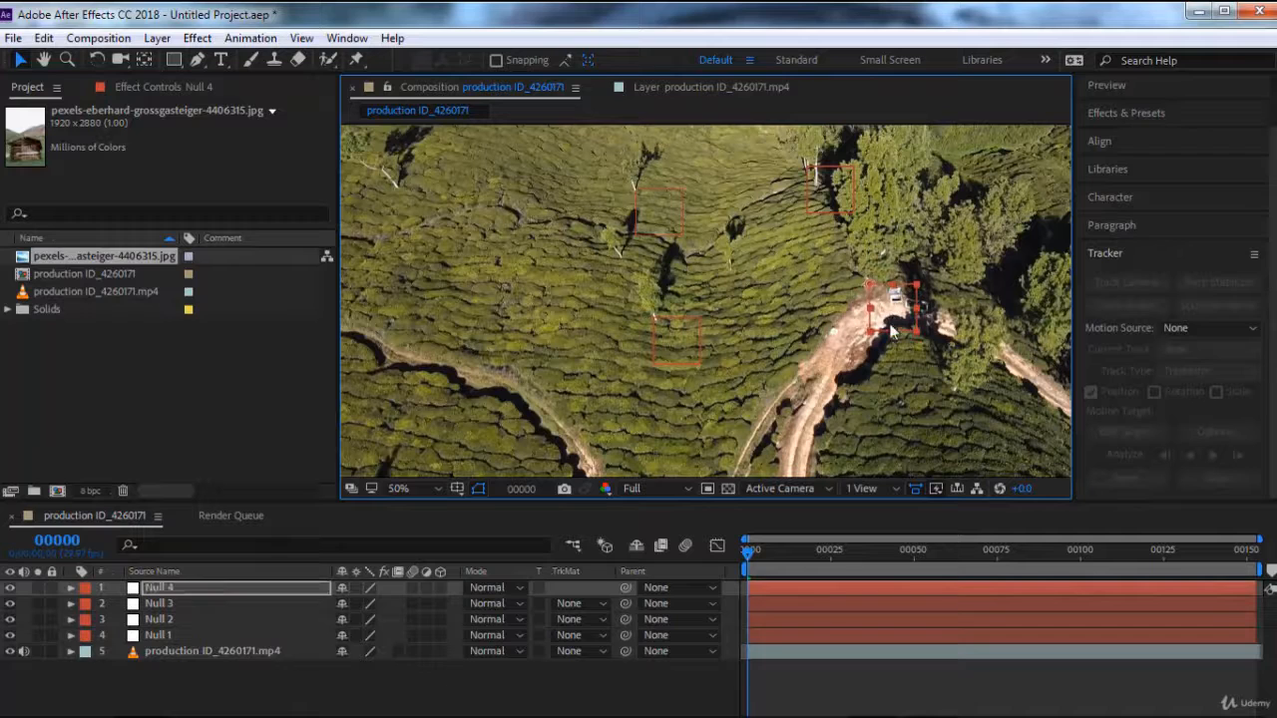
Show Tracker 4 on the footage layer to check its track point near the road bend.
click(708, 85)
click(1157, 328)
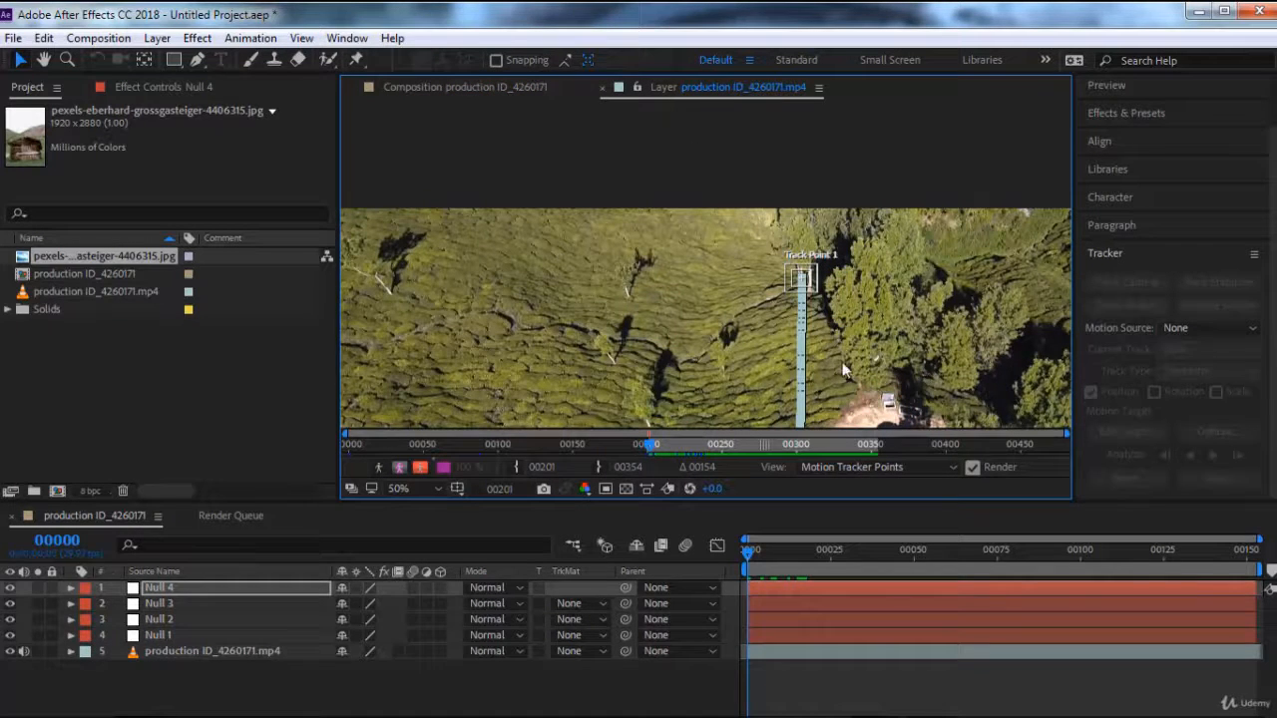
click(1166, 345)
click(1166, 348)
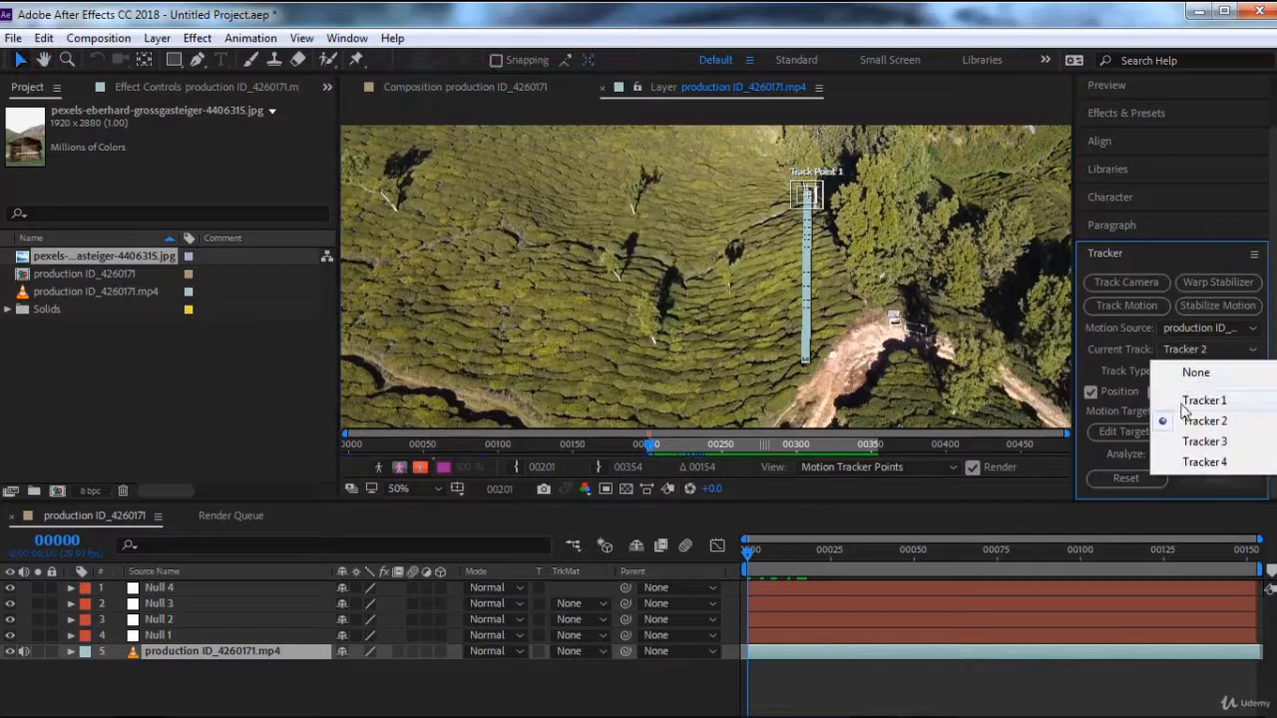
click(1186, 462)
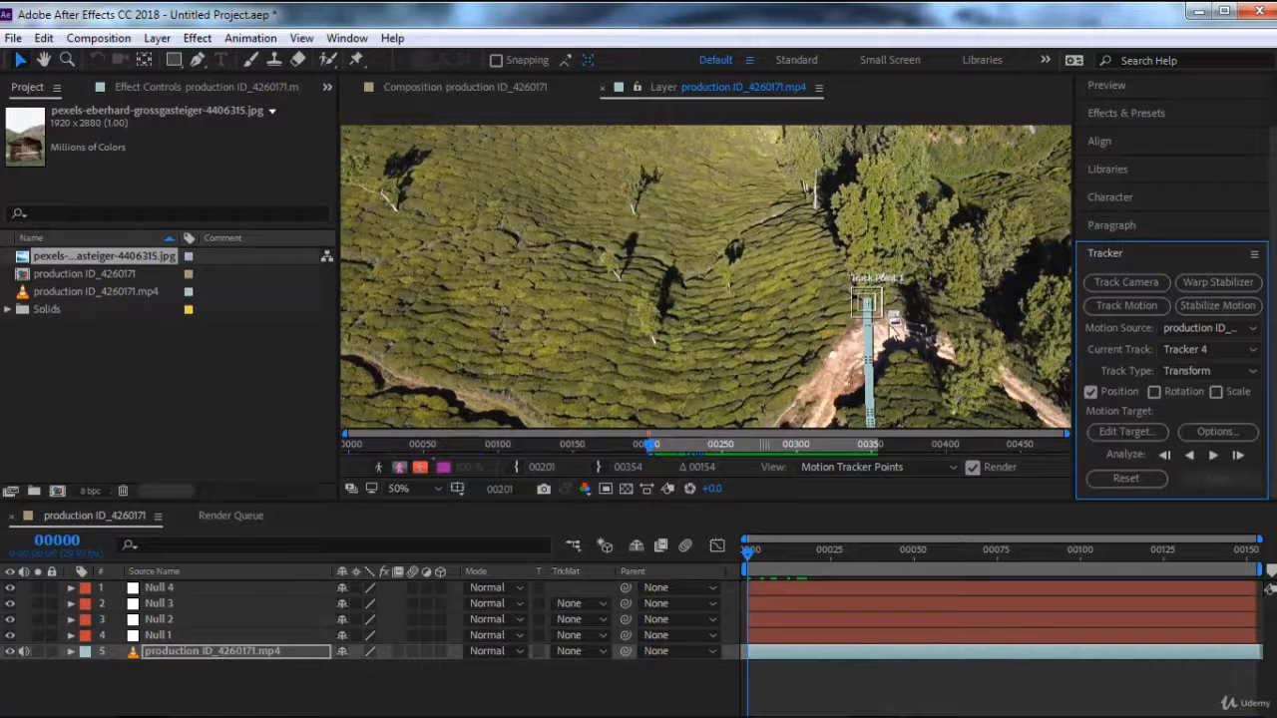
Nudge Null 4 slightly up and left in the composition to match Tracker 4's point at the road bend.
click(493, 90)
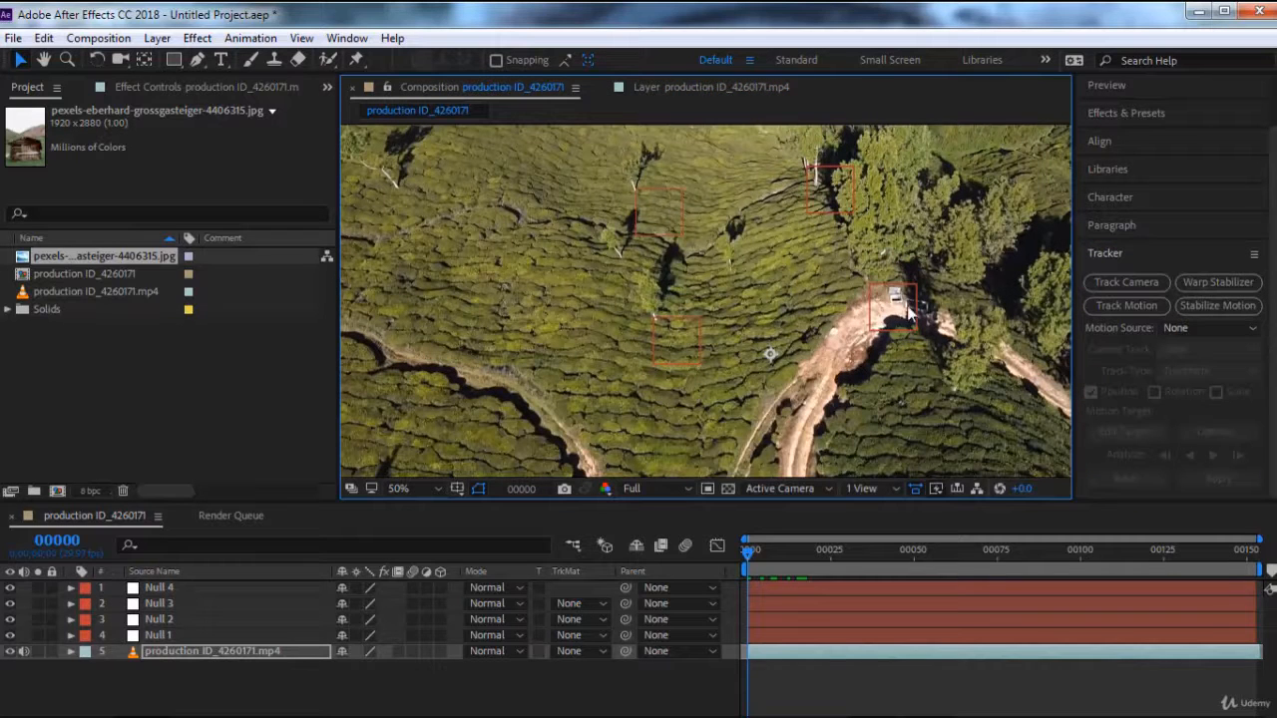
click(228, 589)
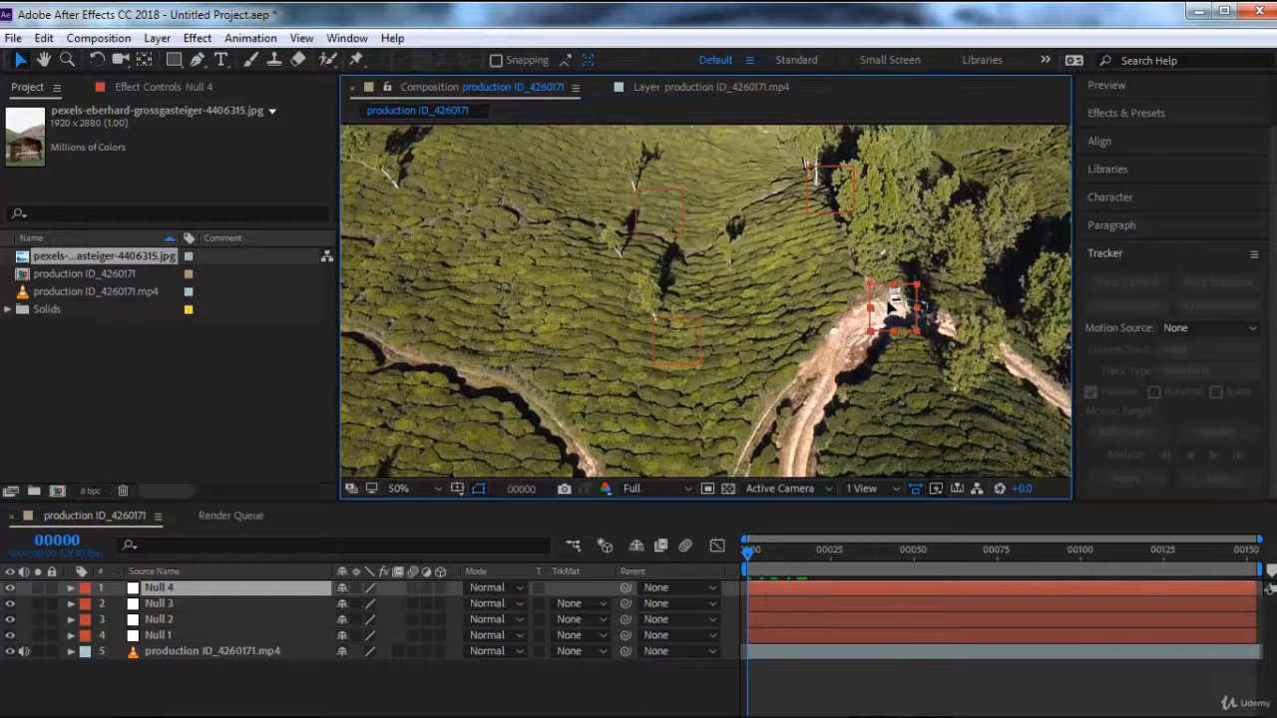
drag(888, 305, 887, 304)
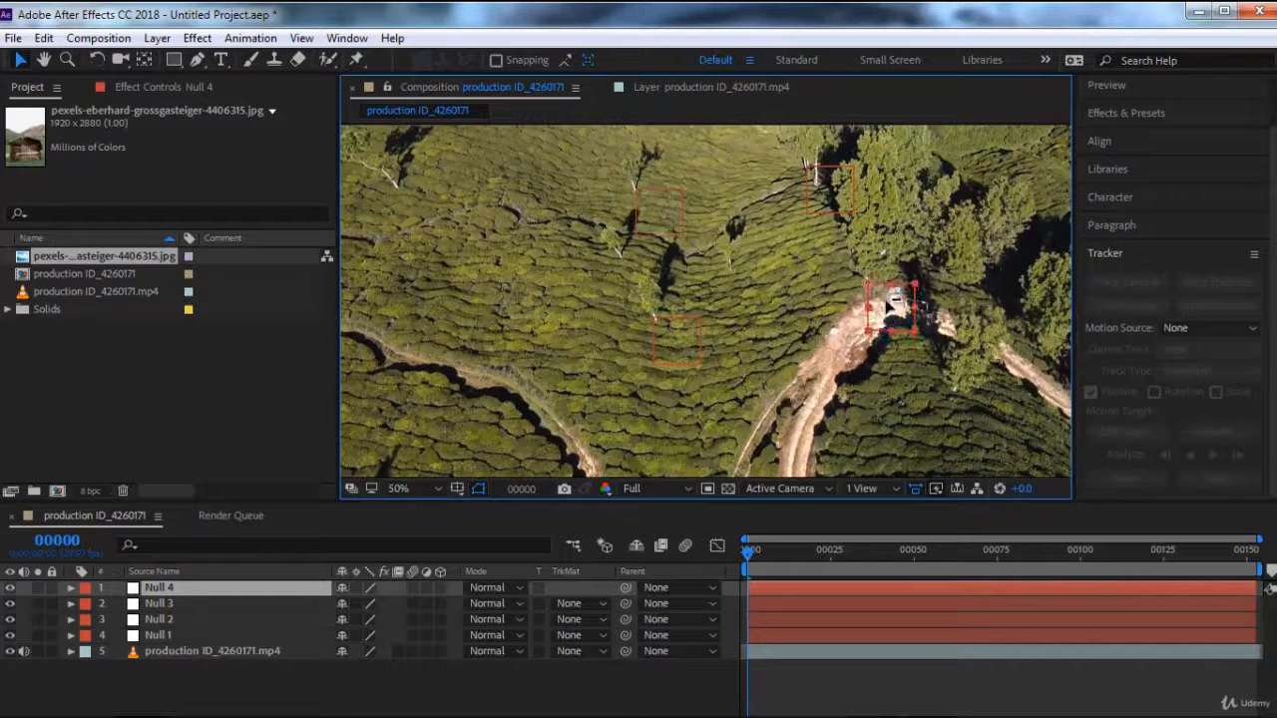
key(Return)
scroll(705, 322, down, 2)
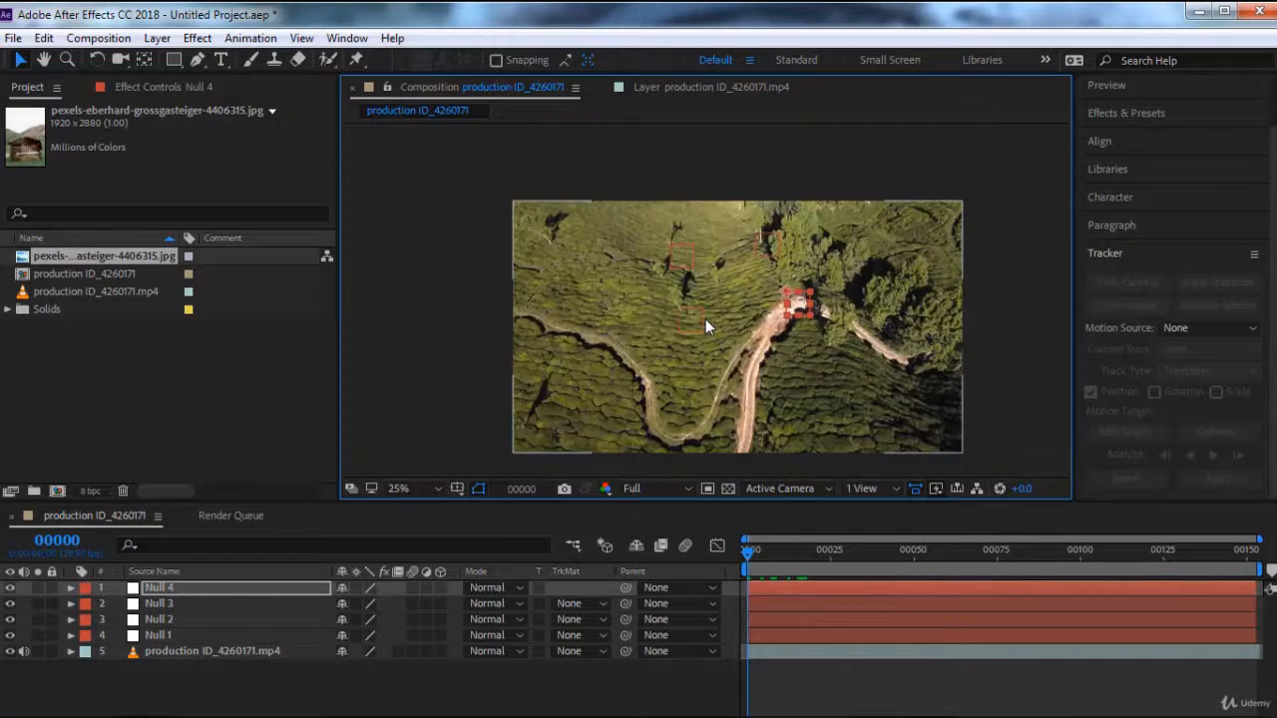
scroll(705, 322, up, 2)
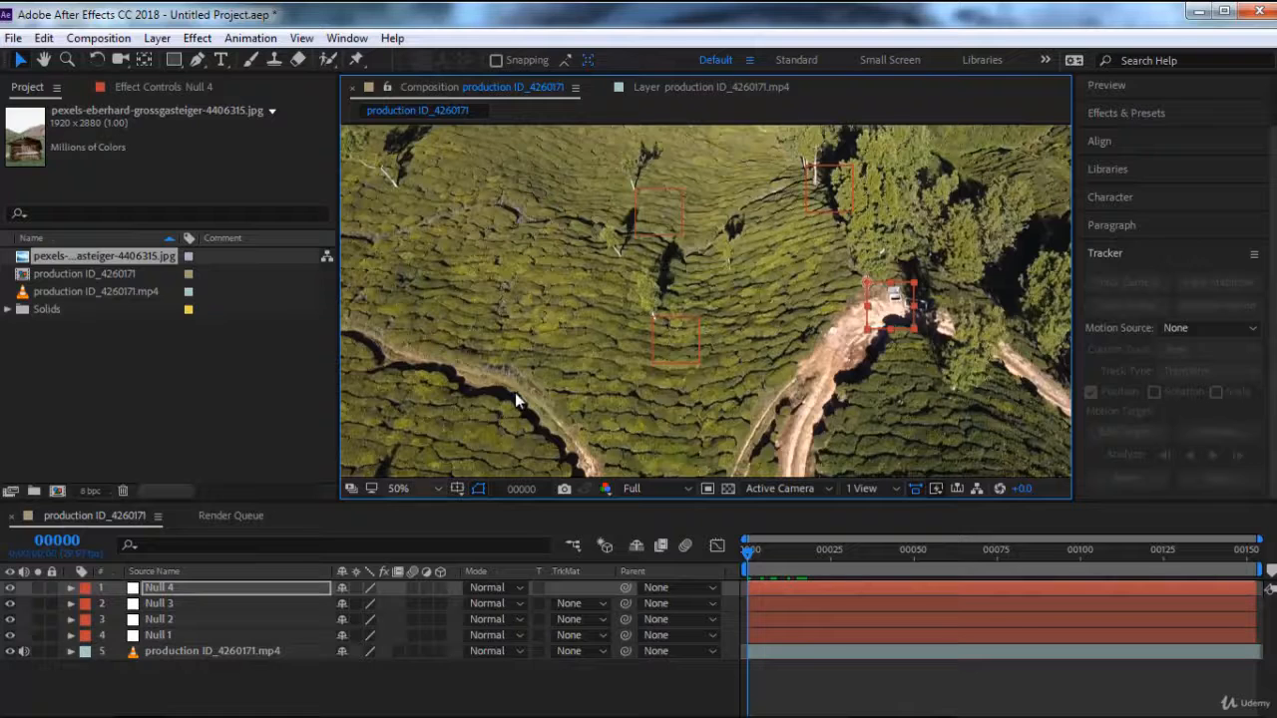
Return to the footage layer, choose production ID_4260171.mp4 as the motion source and make Tracker 1 the current track.
click(693, 88)
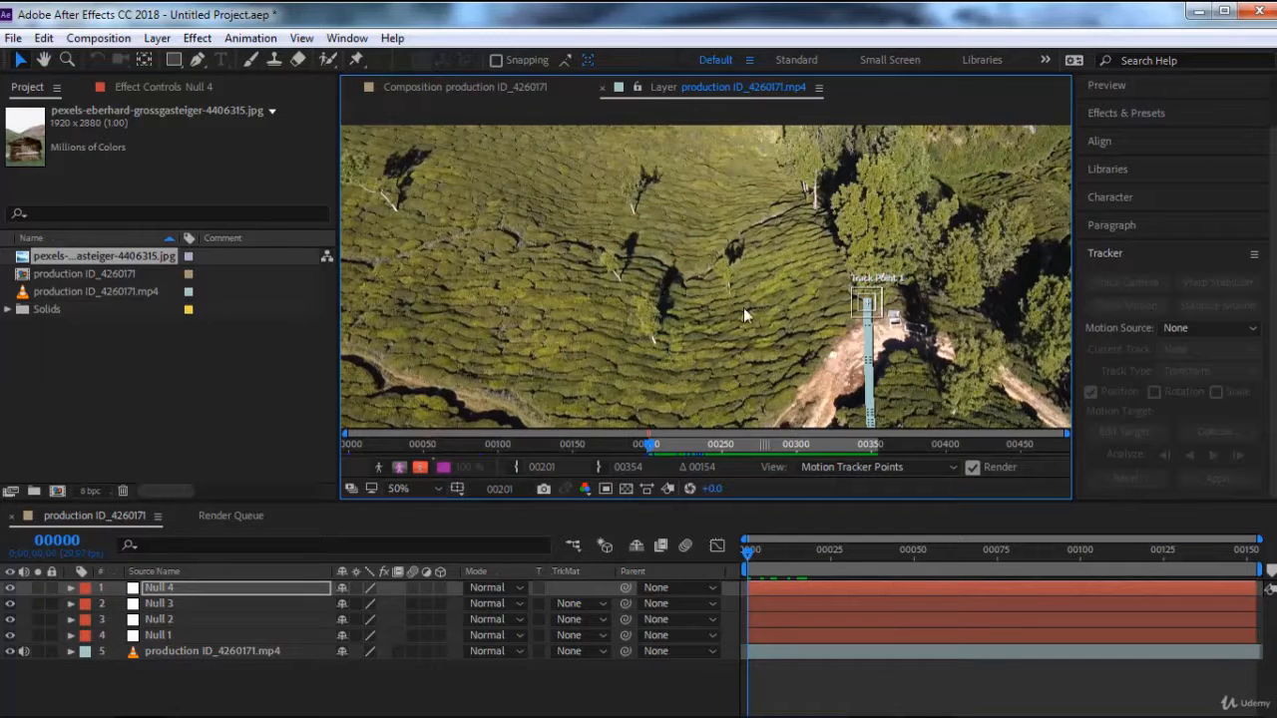
click(1169, 328)
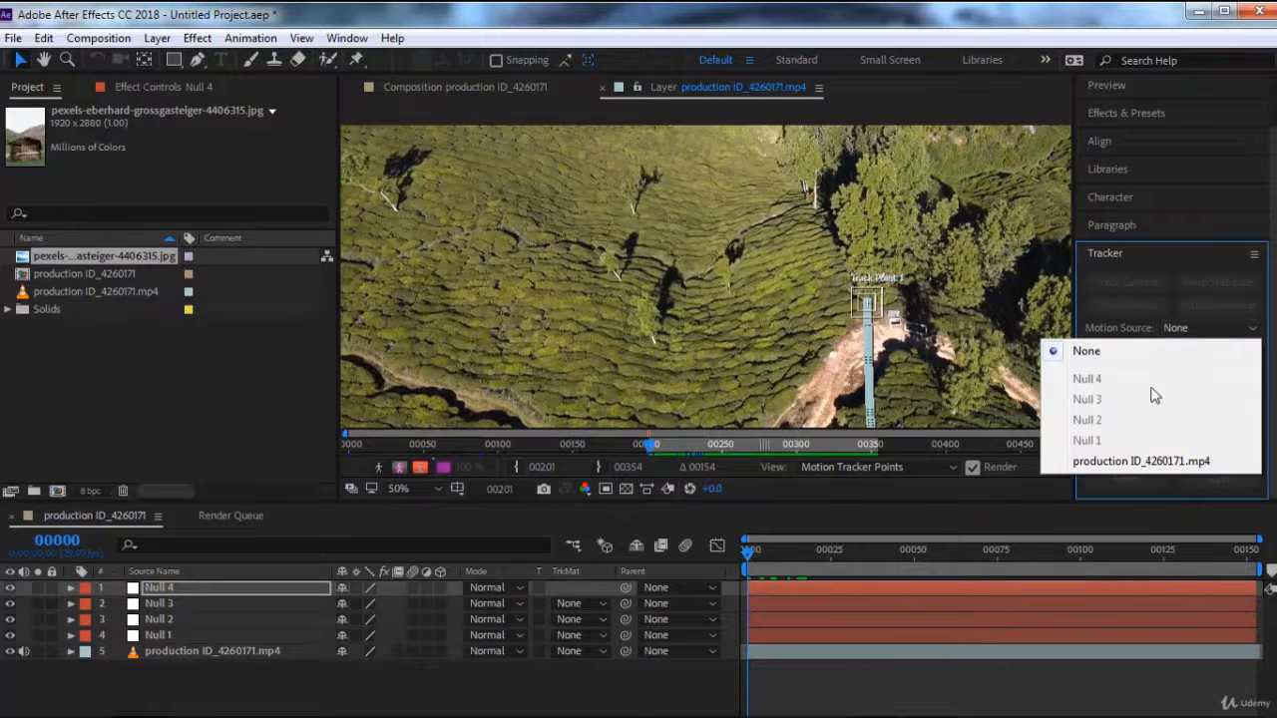
click(1140, 462)
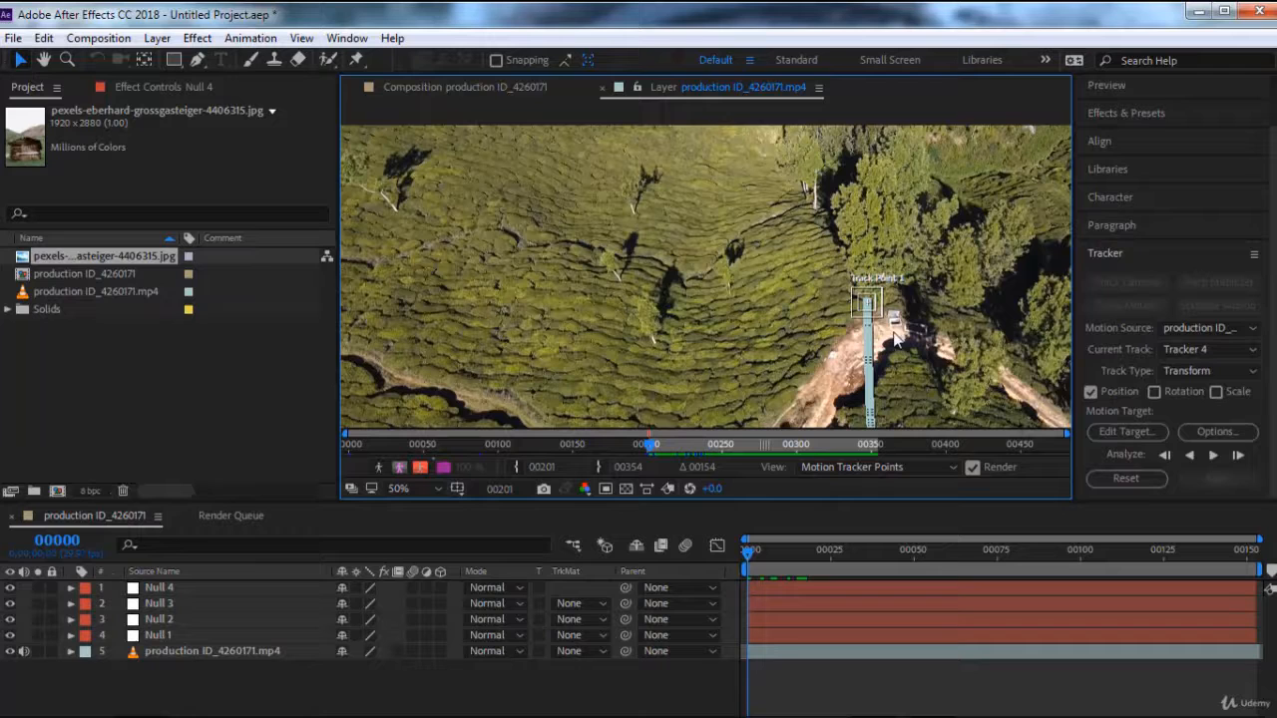
click(1185, 351)
click(1185, 401)
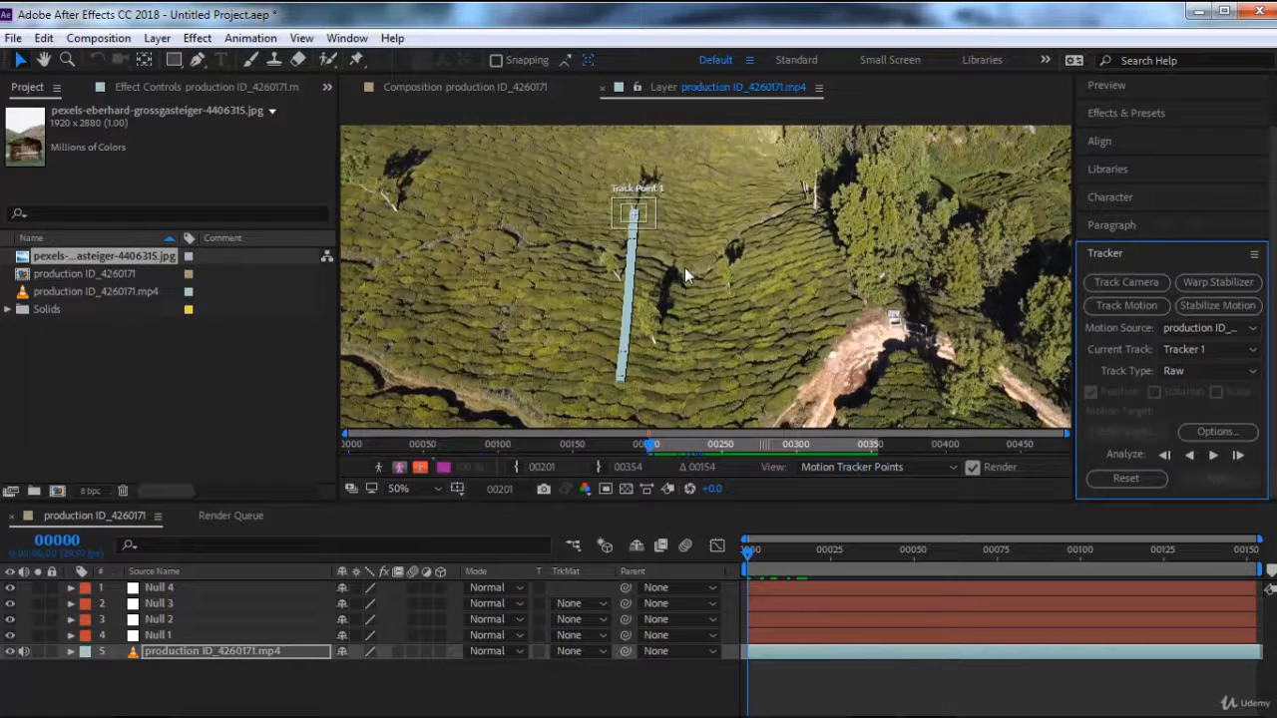
click(801, 337)
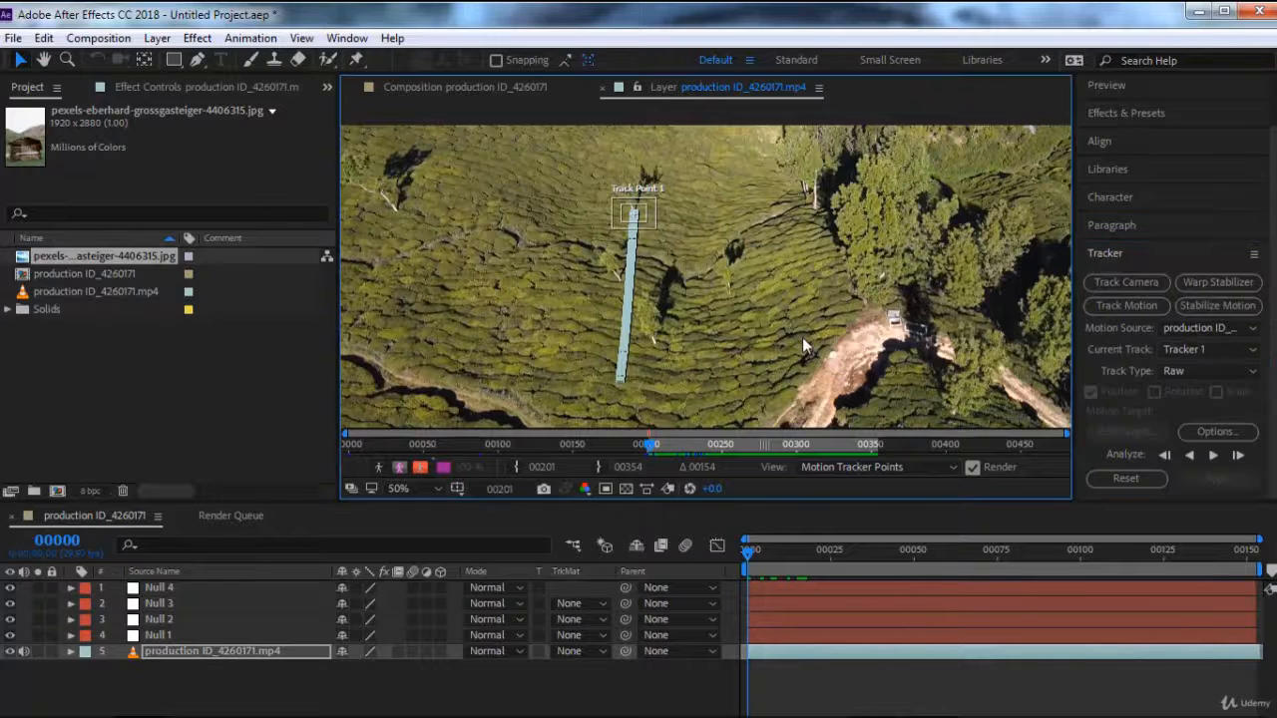
drag(802, 338, 822, 336)
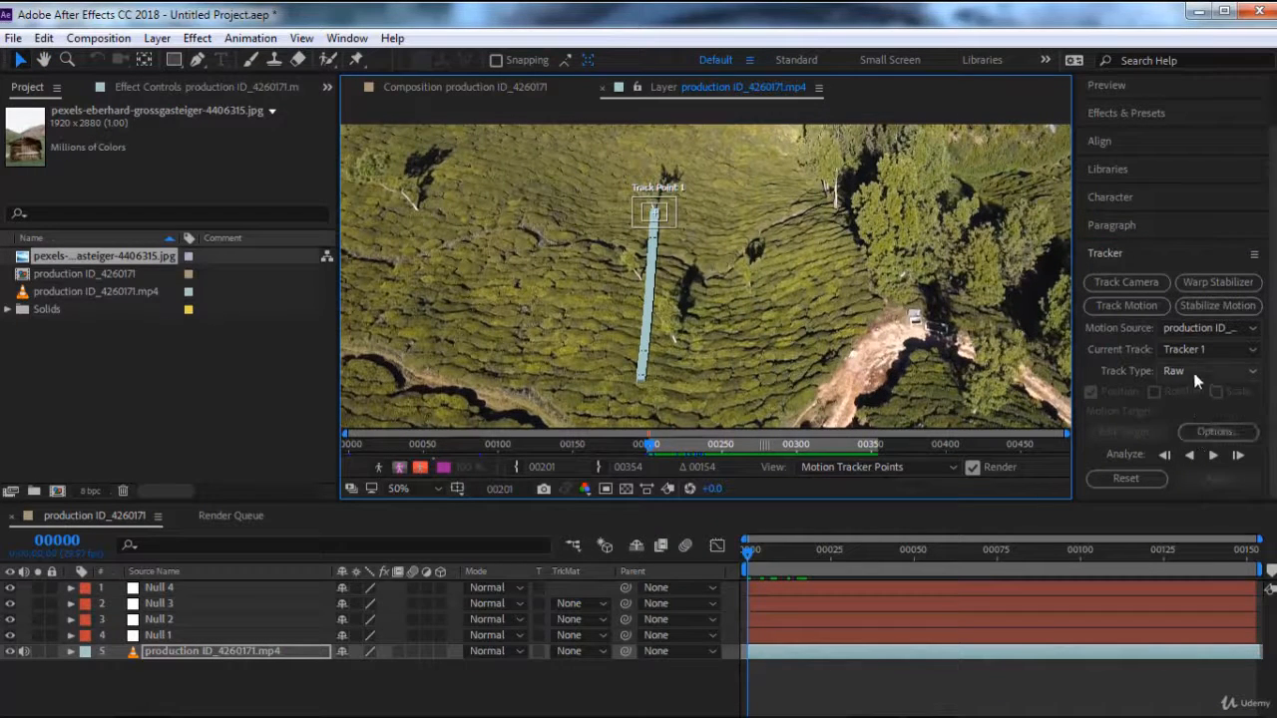
click(658, 219)
click(1126, 432)
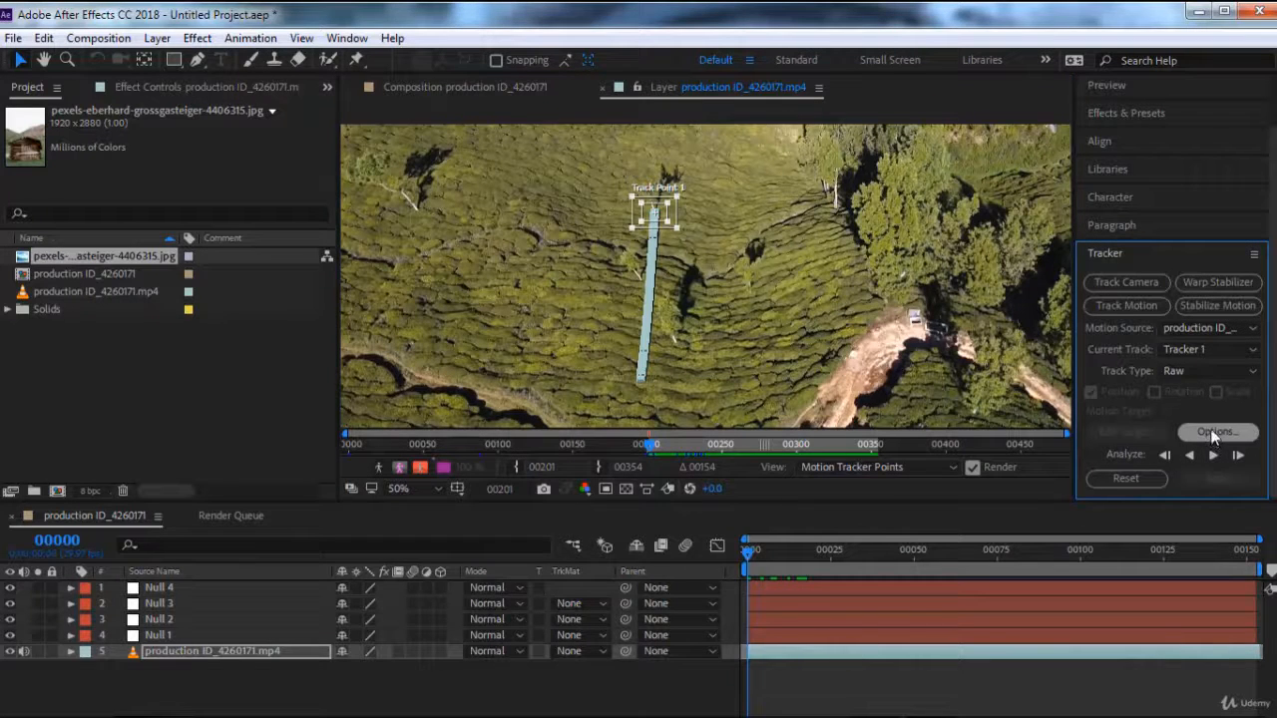
click(1205, 372)
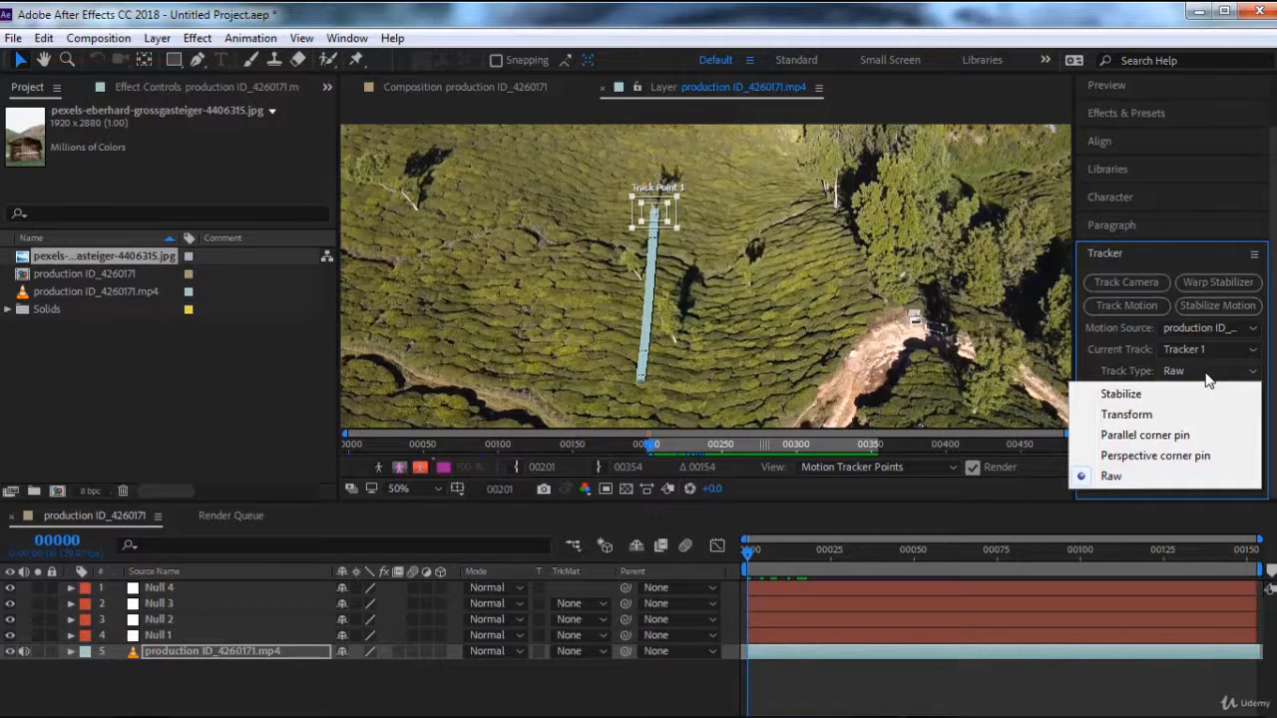
click(1204, 372)
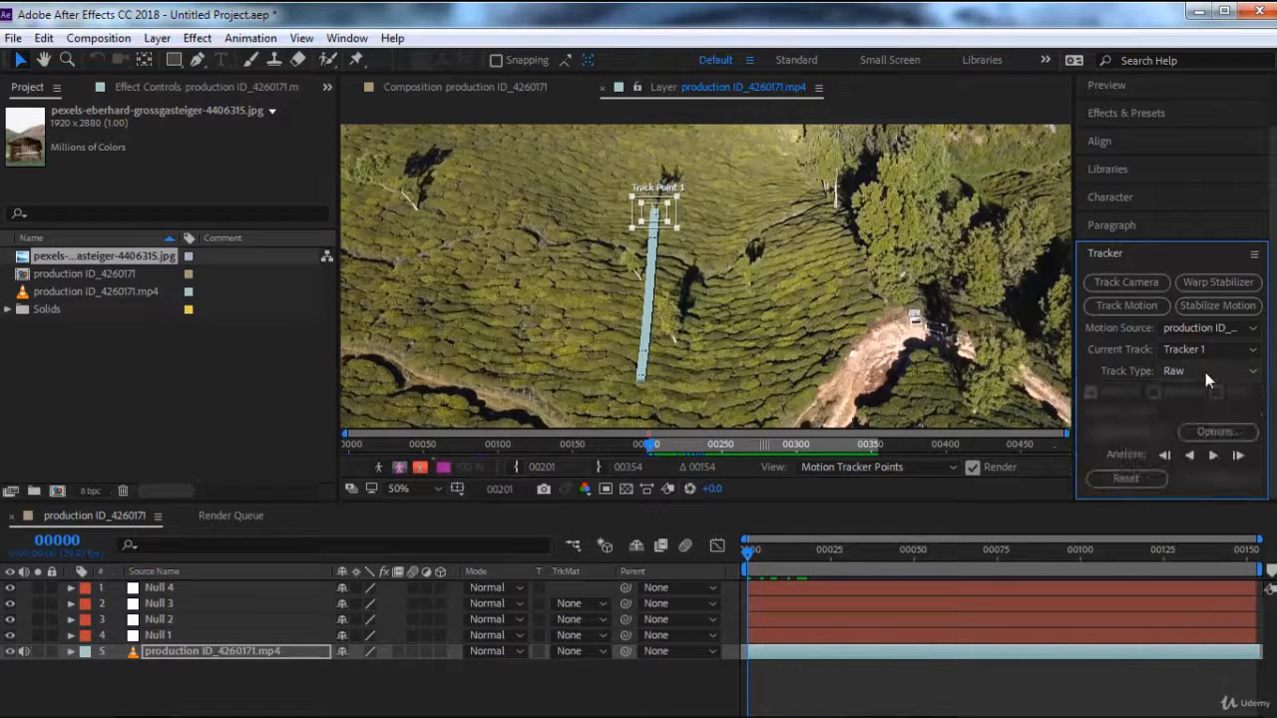
click(1215, 440)
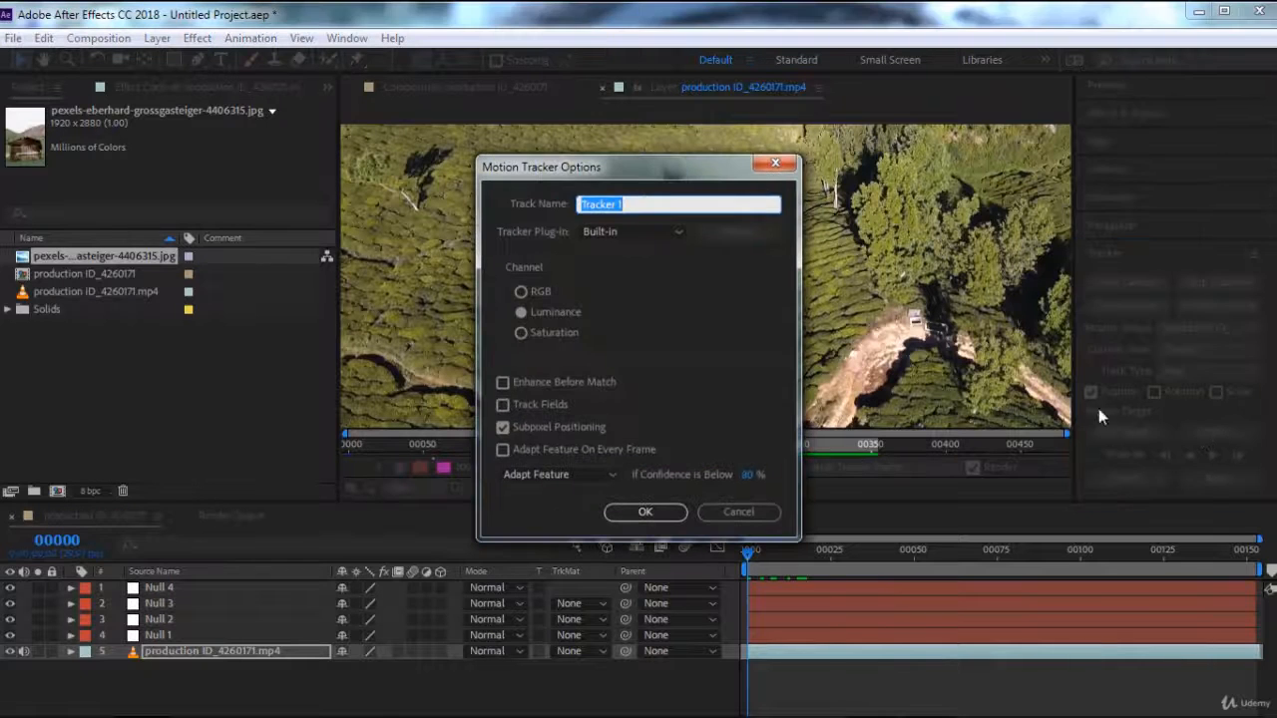
click(739, 513)
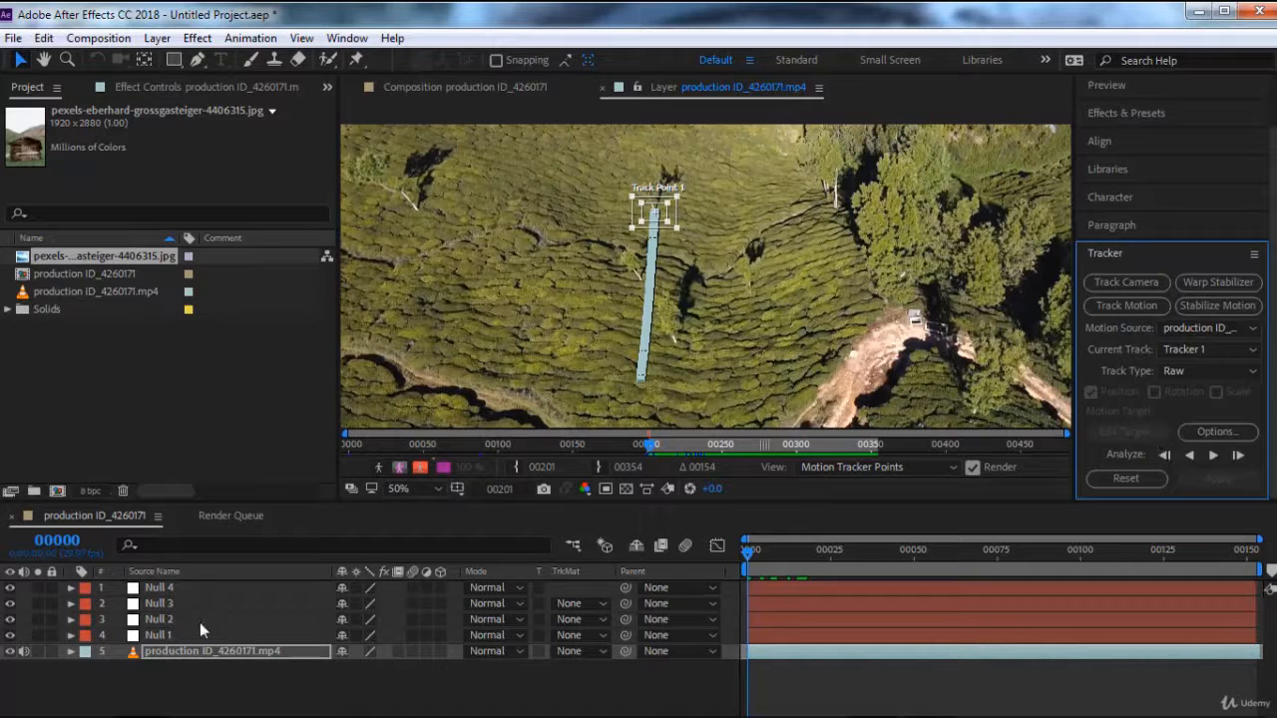
click(167, 636)
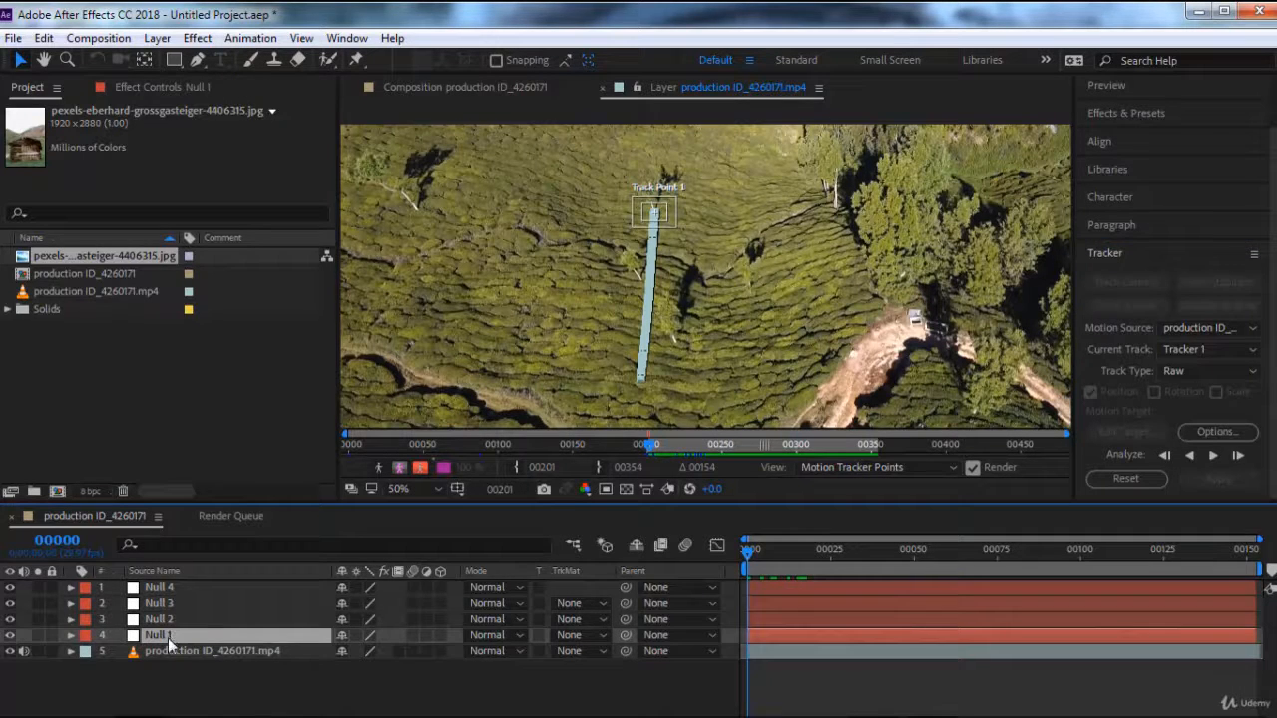
click(178, 653)
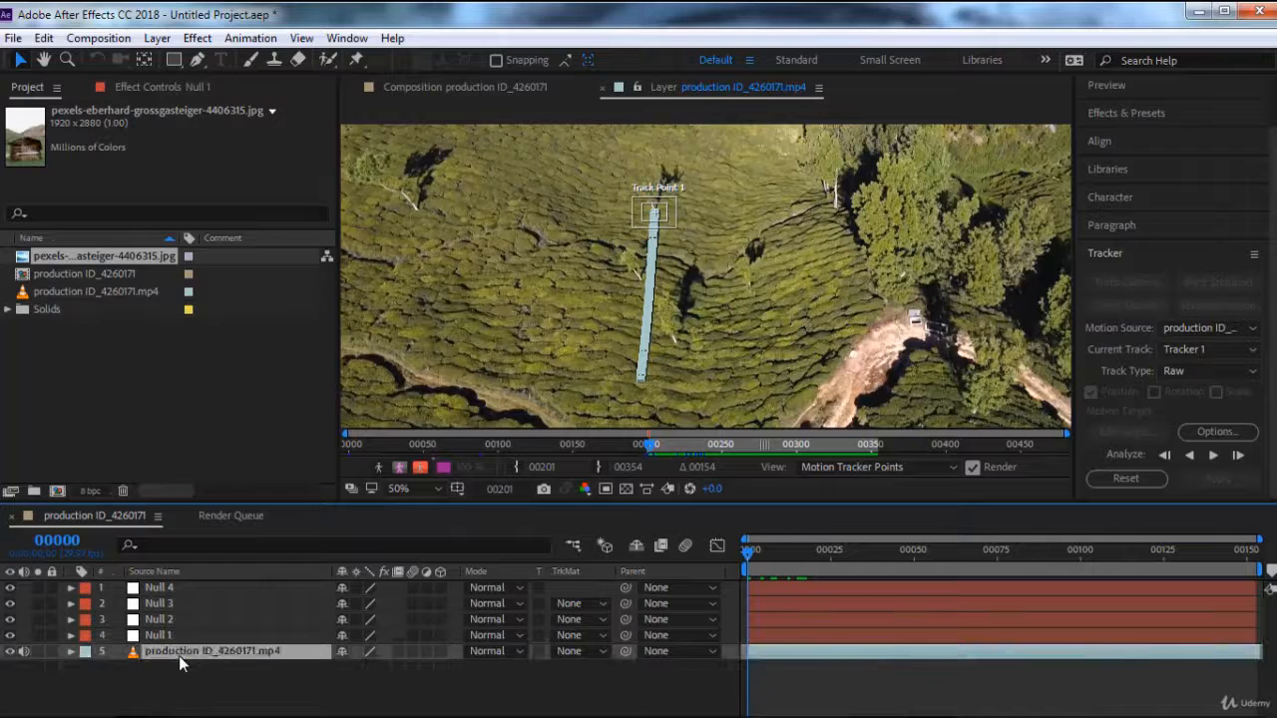
click(1218, 348)
click(1216, 417)
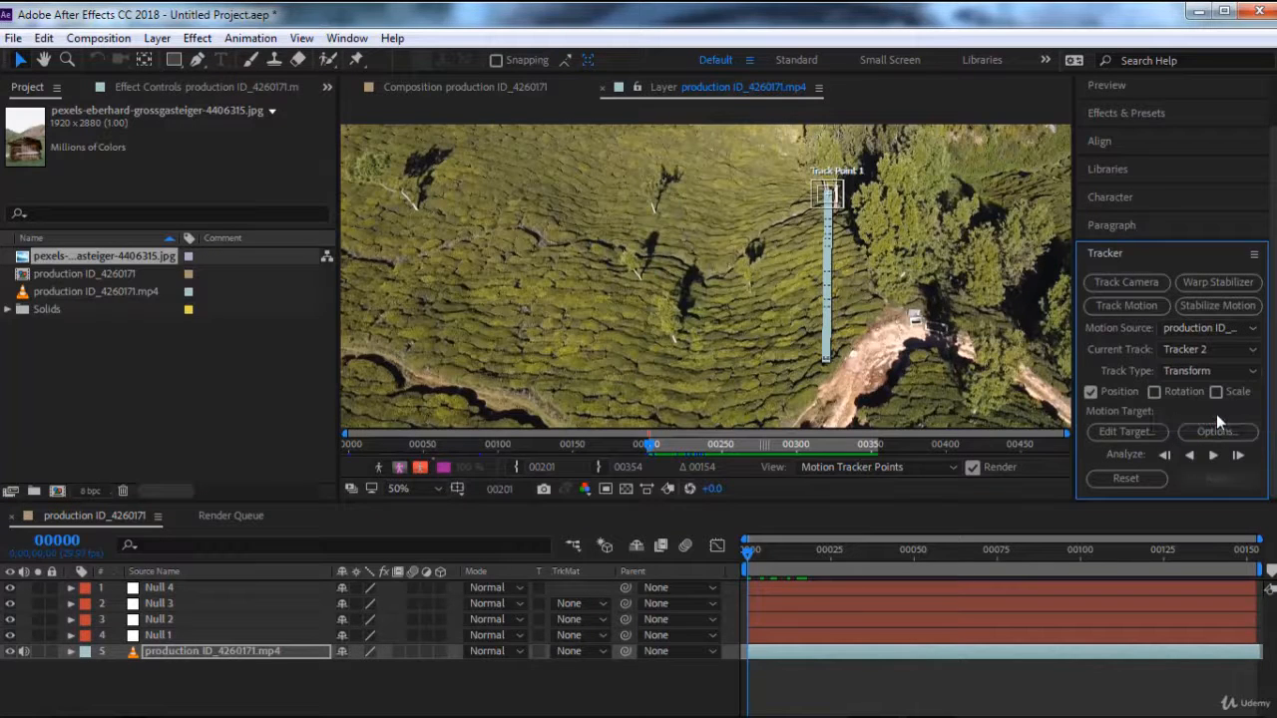
click(1207, 349)
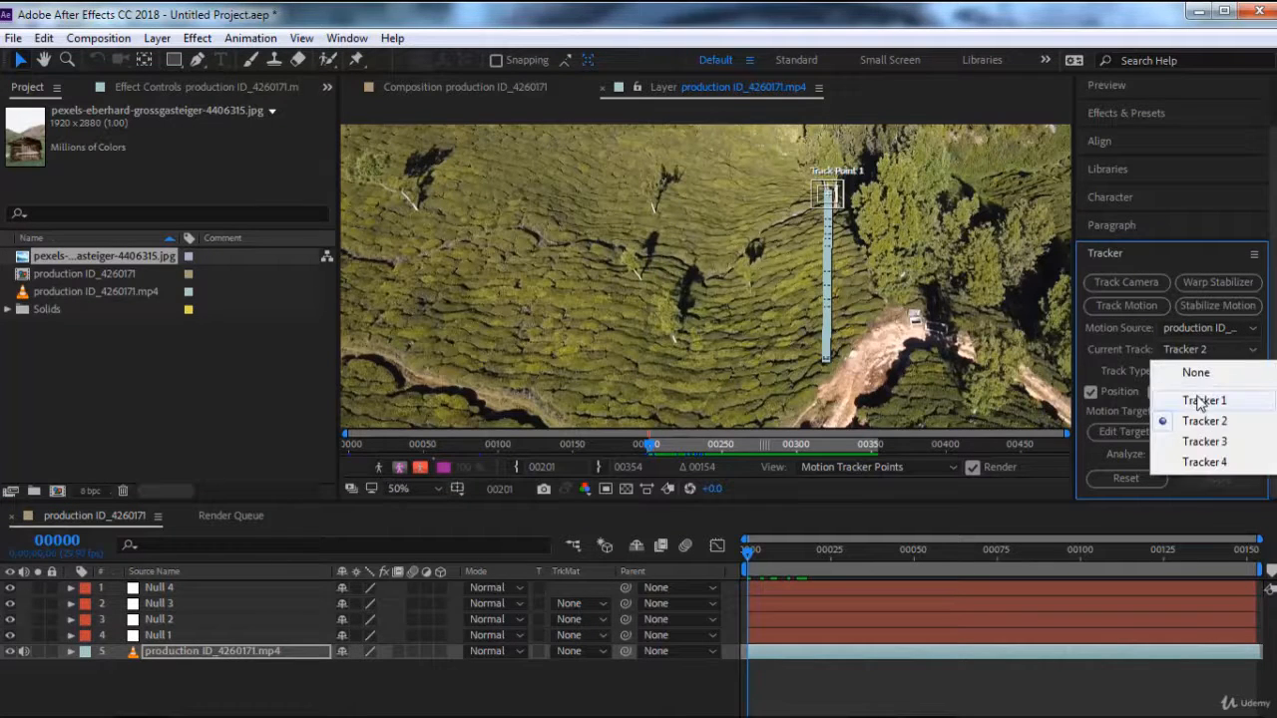
click(1195, 395)
Make Tracker 2 the current track and set its motion target to the Null 2 layer.
click(1197, 351)
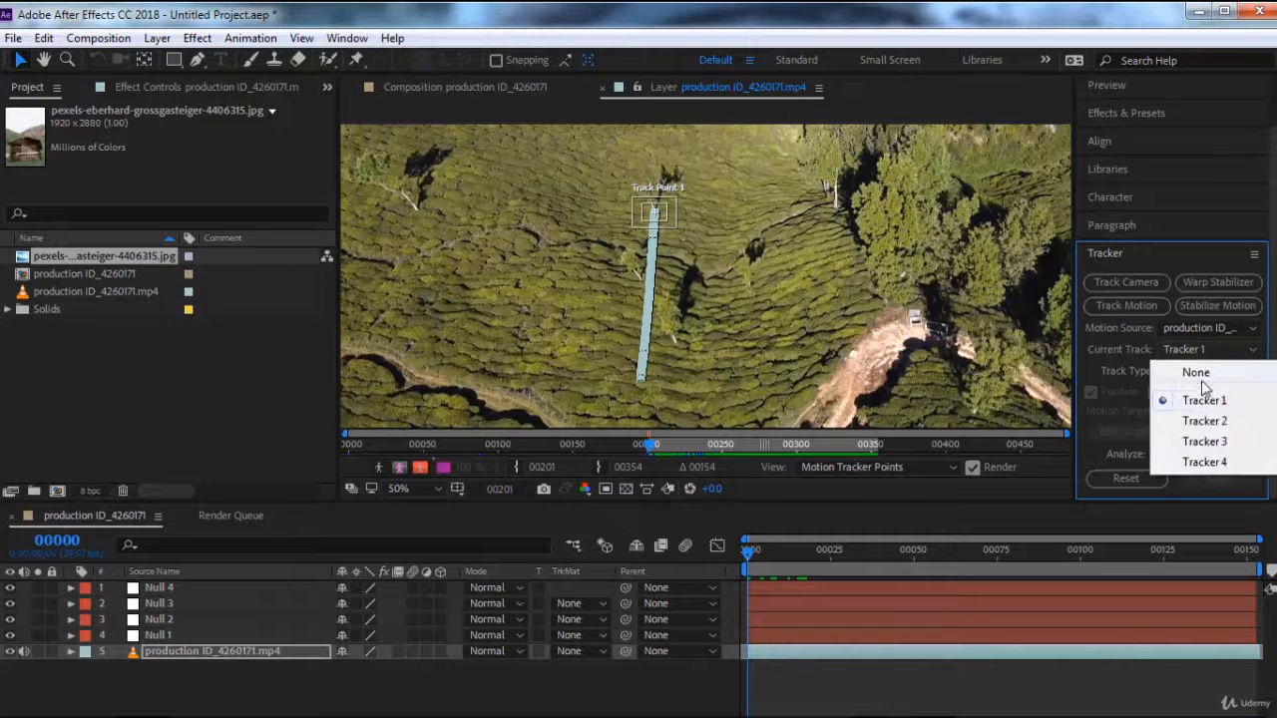
click(1203, 420)
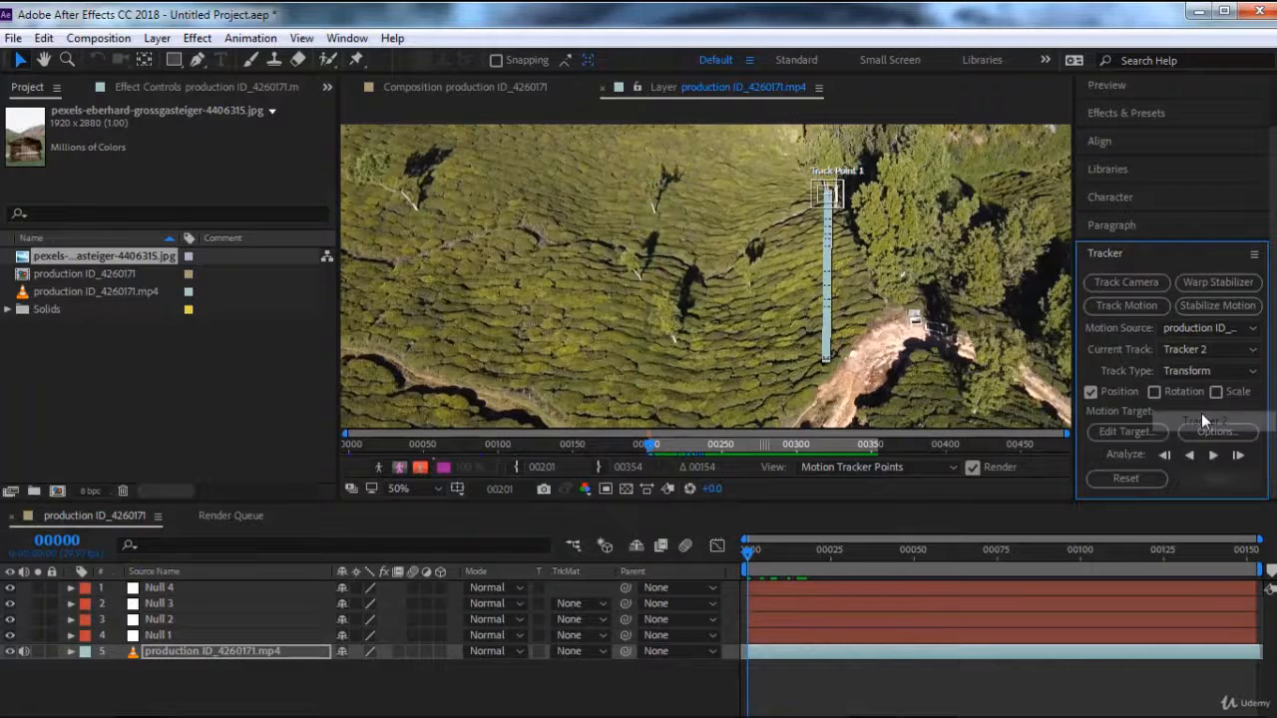
click(1127, 432)
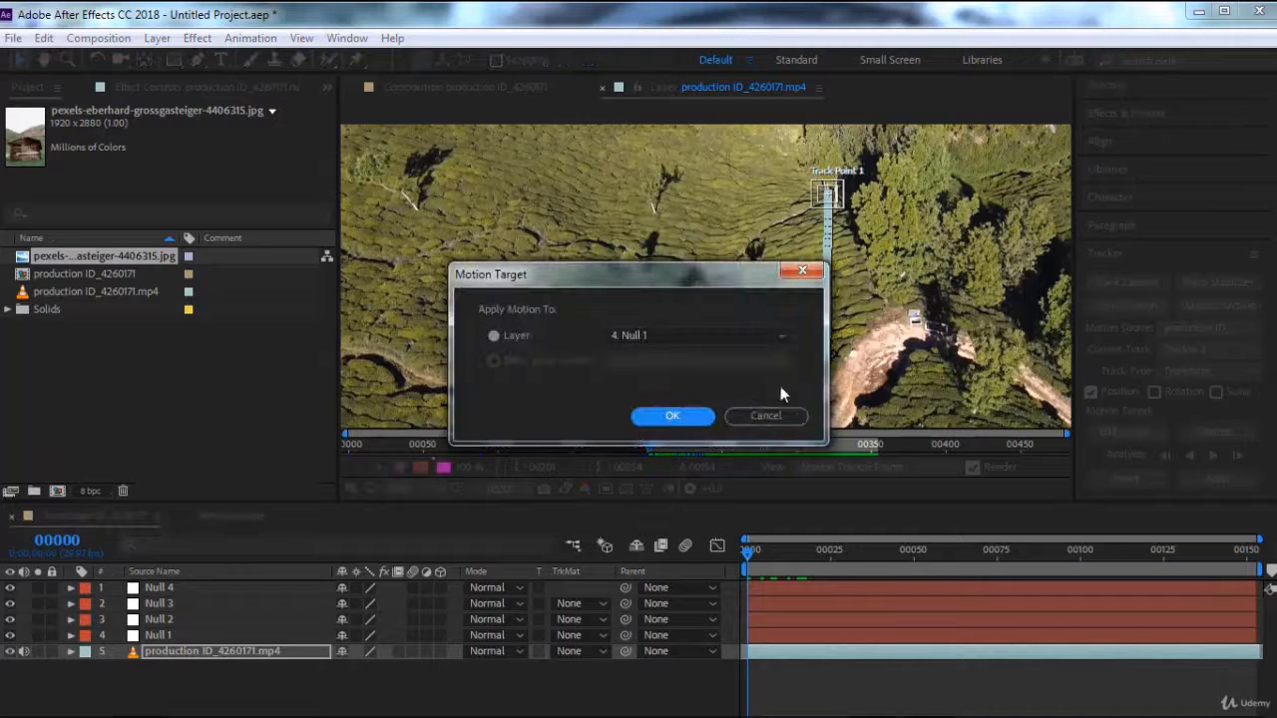
click(670, 335)
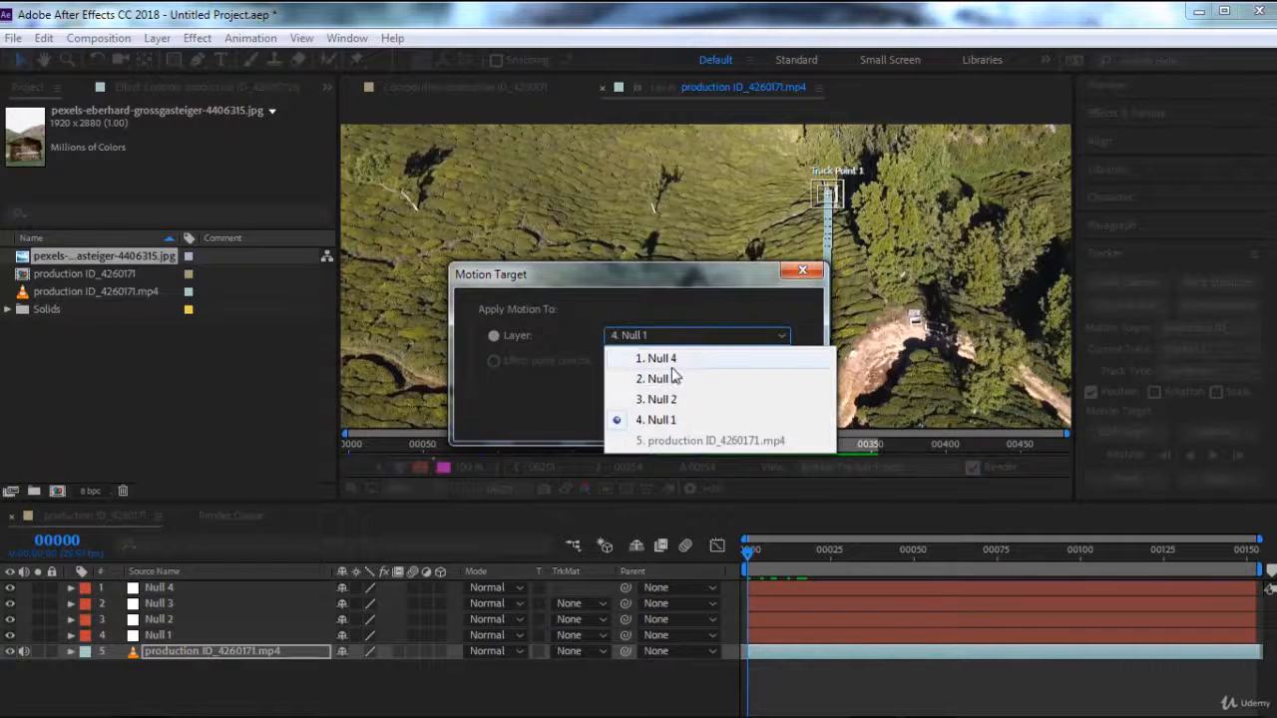
click(658, 399)
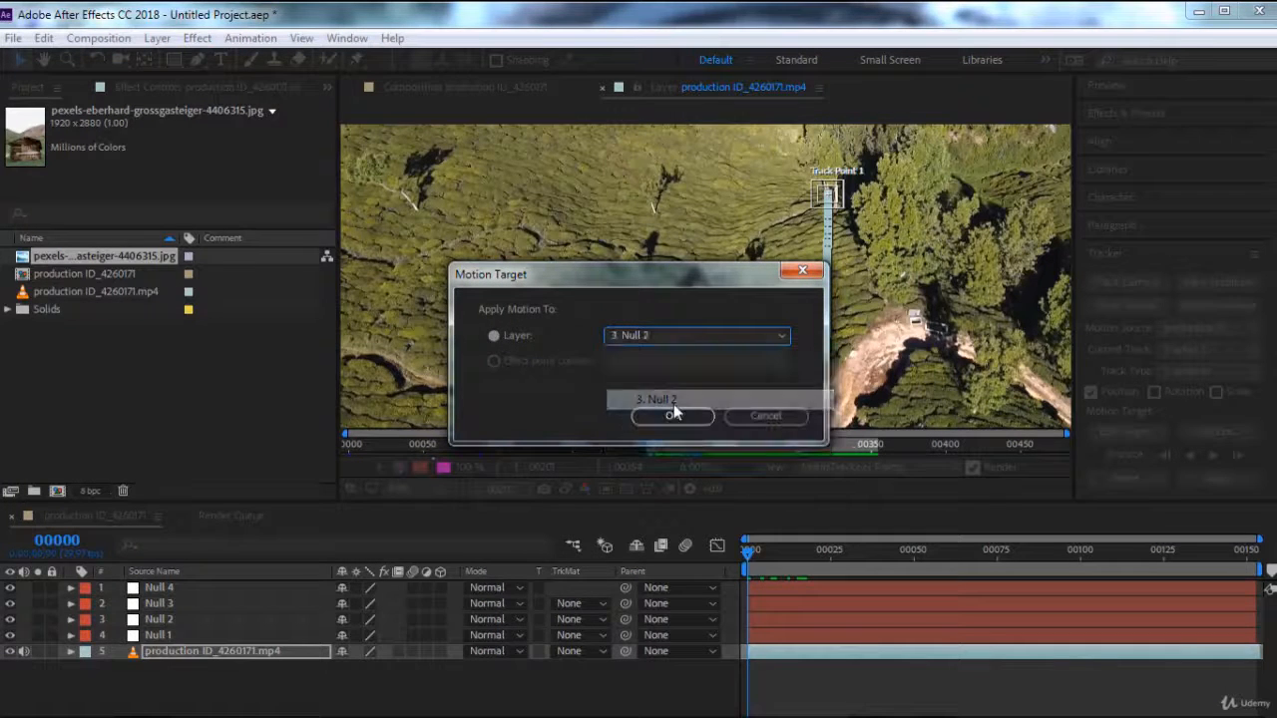
click(676, 423)
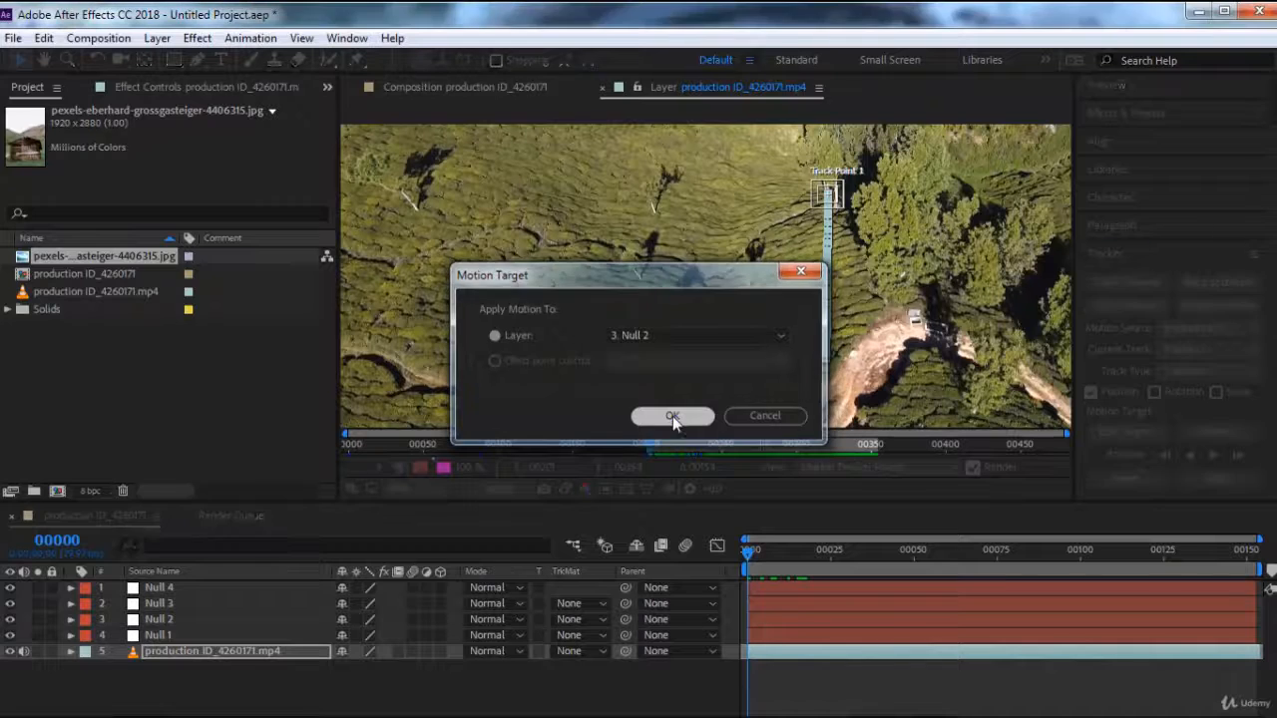
Make Tracker 3 the current track and set its motion target to the Null 3 layer.
click(1199, 351)
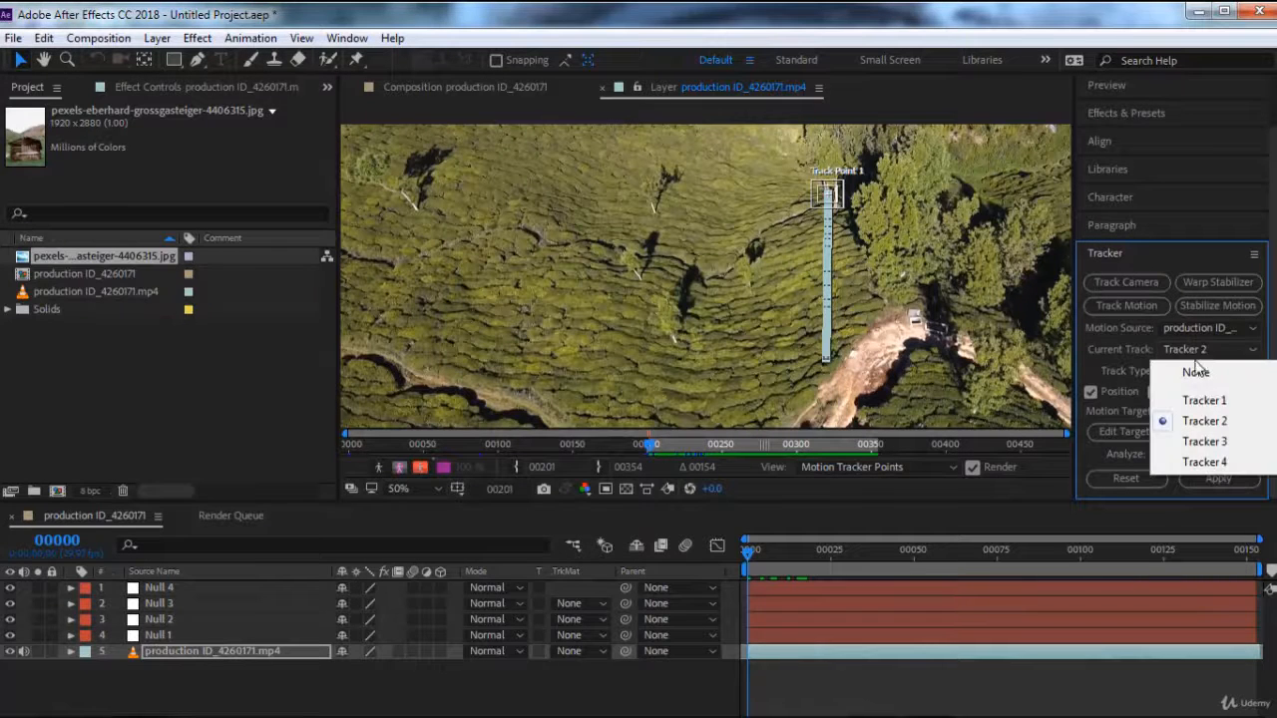
click(1203, 440)
click(1145, 435)
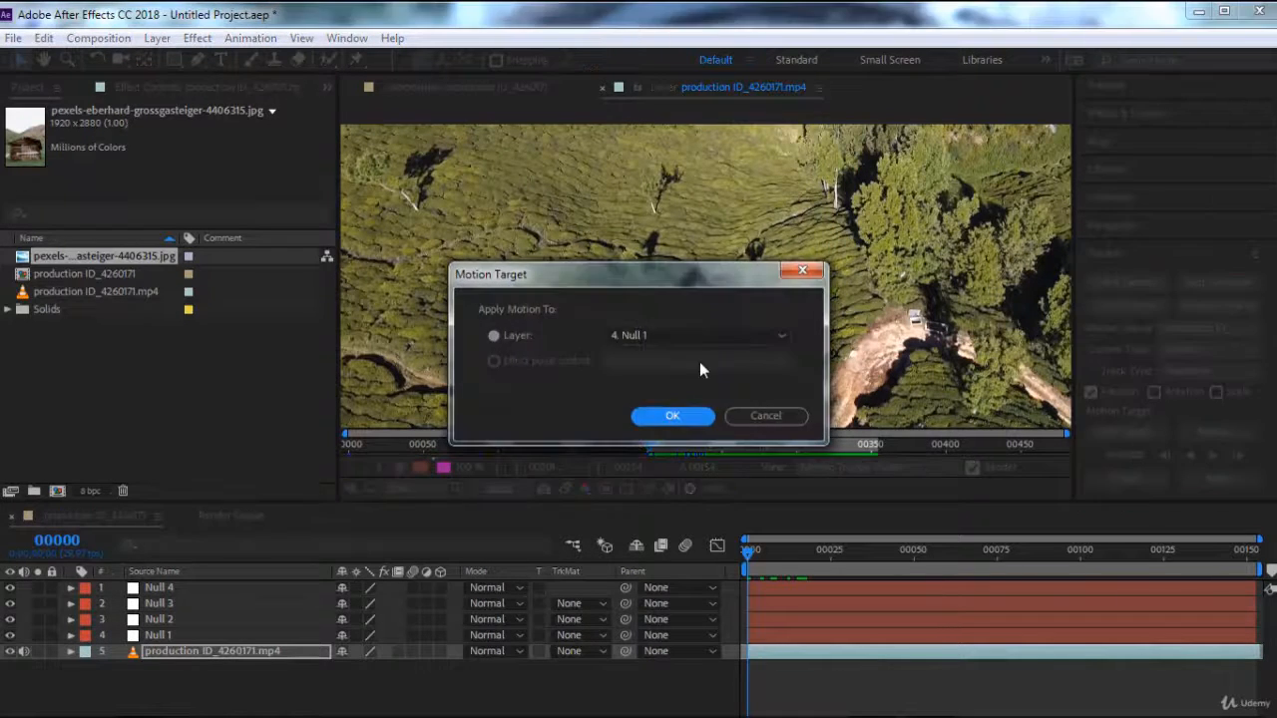
click(658, 337)
click(666, 380)
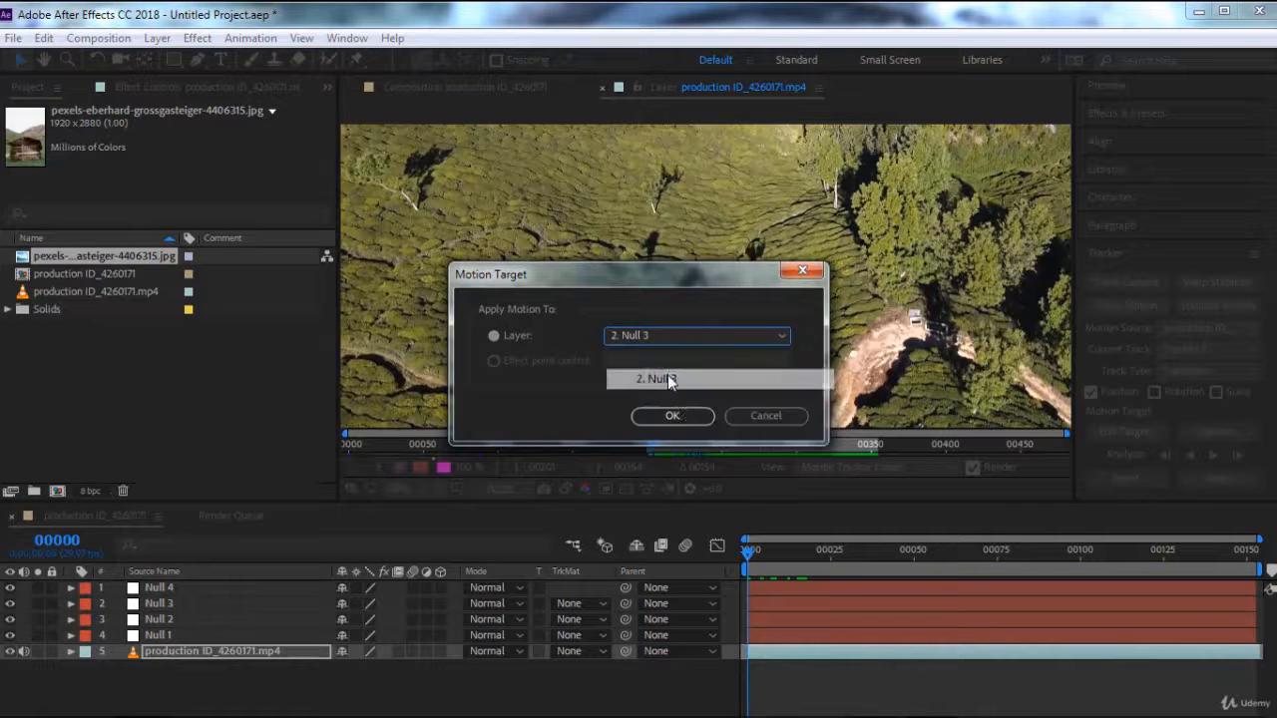
click(678, 416)
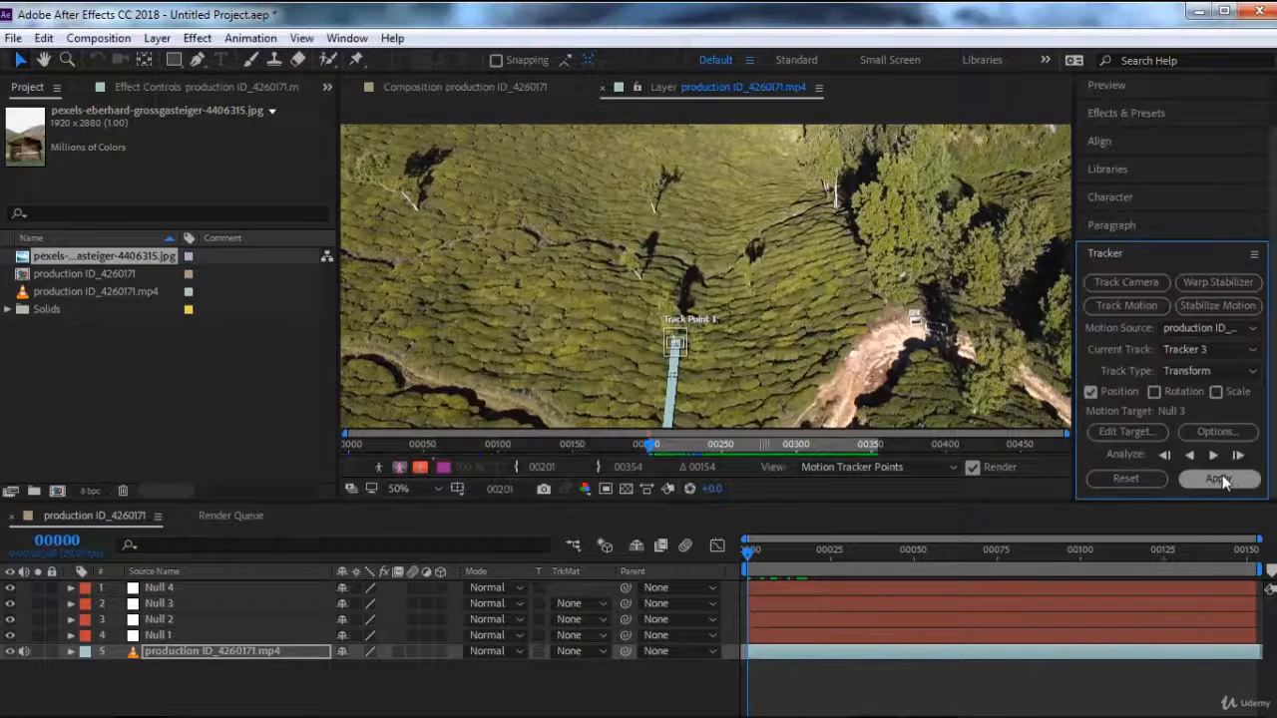
Make Tracker 4 the current track and set its motion target to the Null 4 layer.
click(1202, 349)
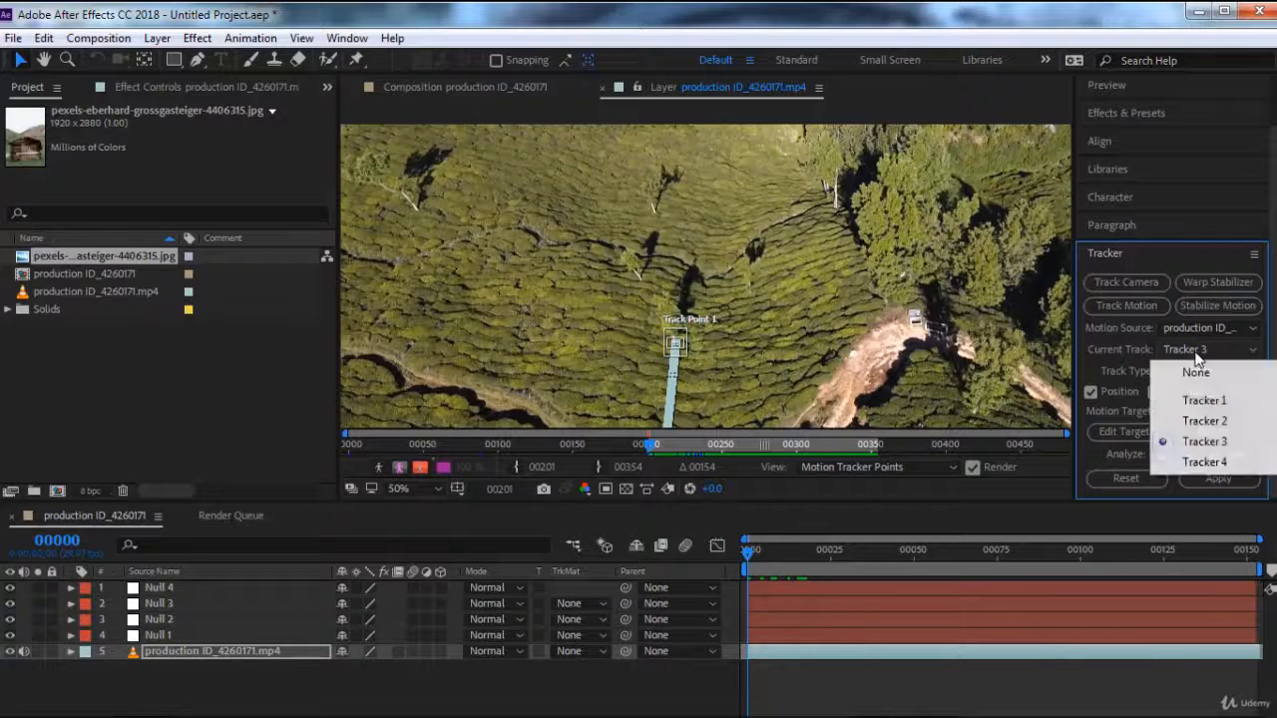
click(1202, 463)
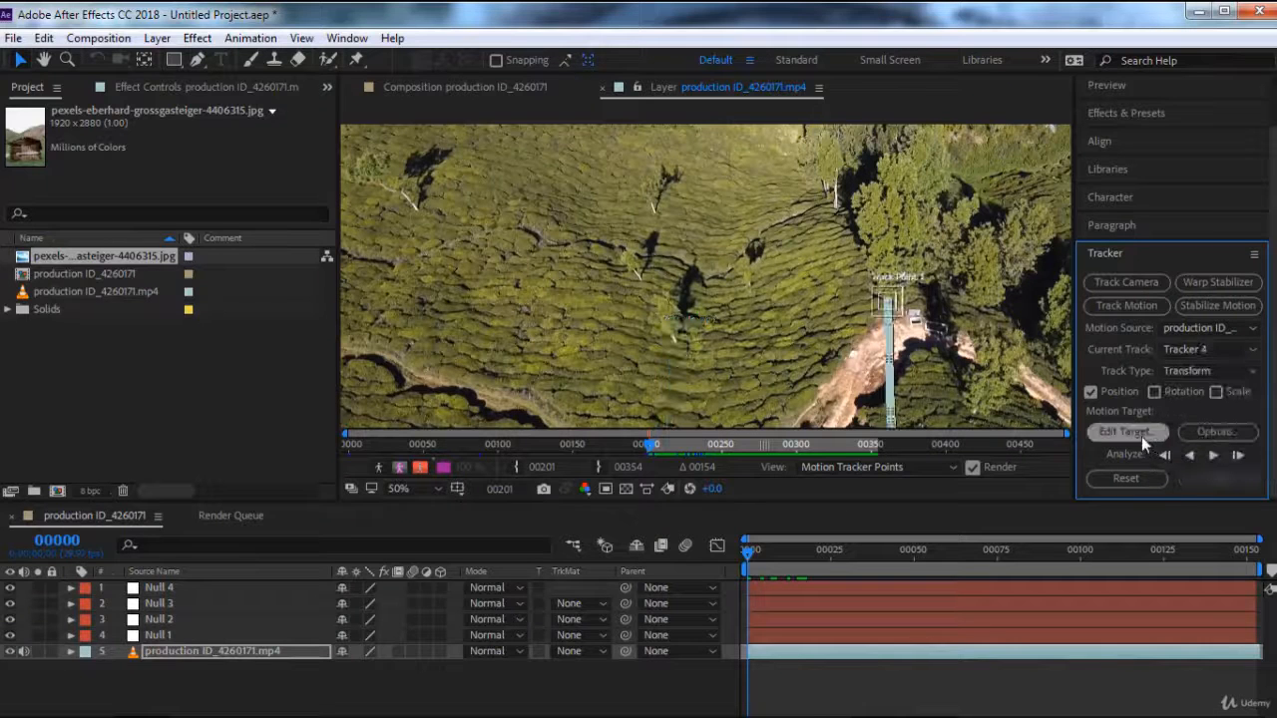
click(1141, 433)
click(655, 337)
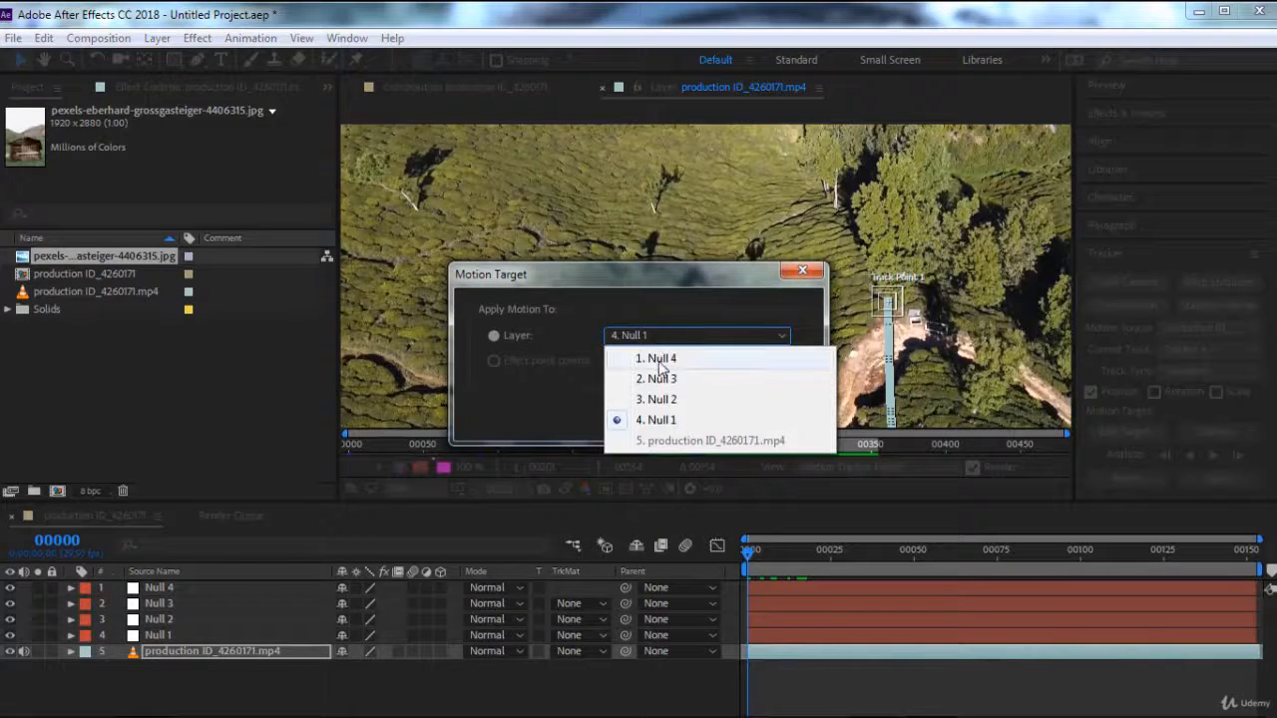
click(658, 348)
click(674, 417)
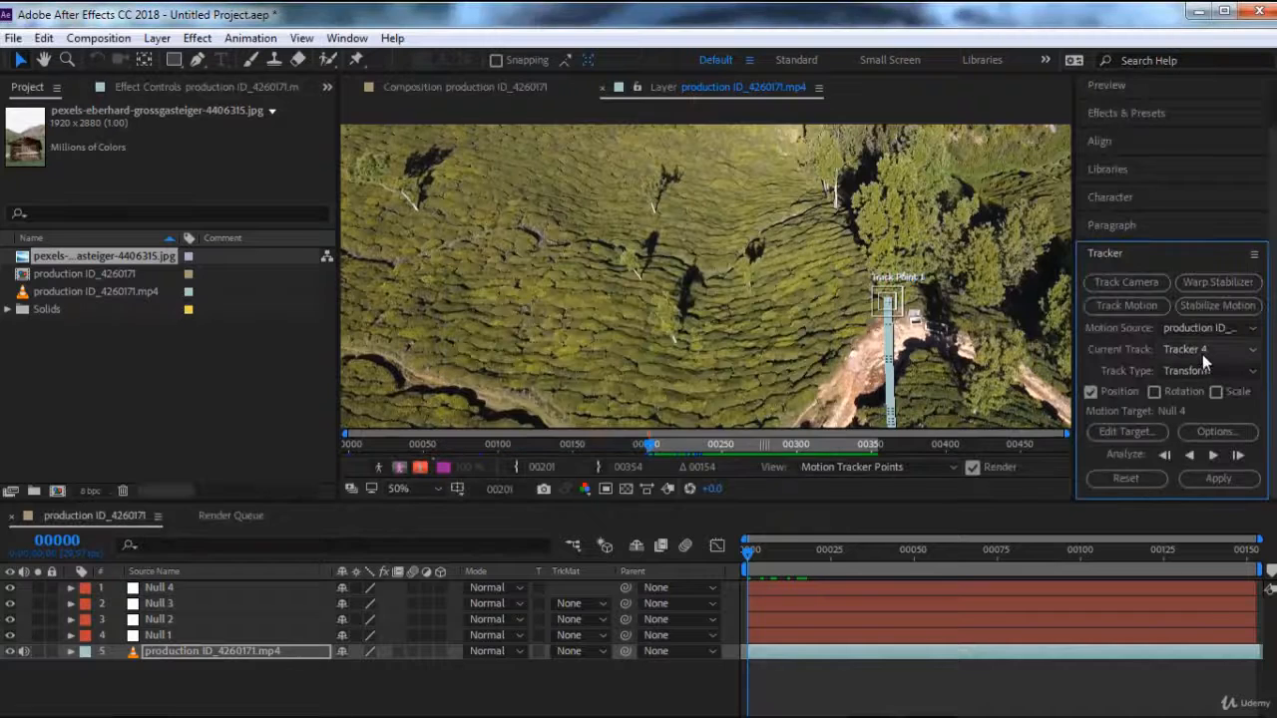
Add a new motion tracker to the footage, place its track point on the tree trunk in the upper middle, and analyze it forward.
click(1202, 351)
click(1200, 402)
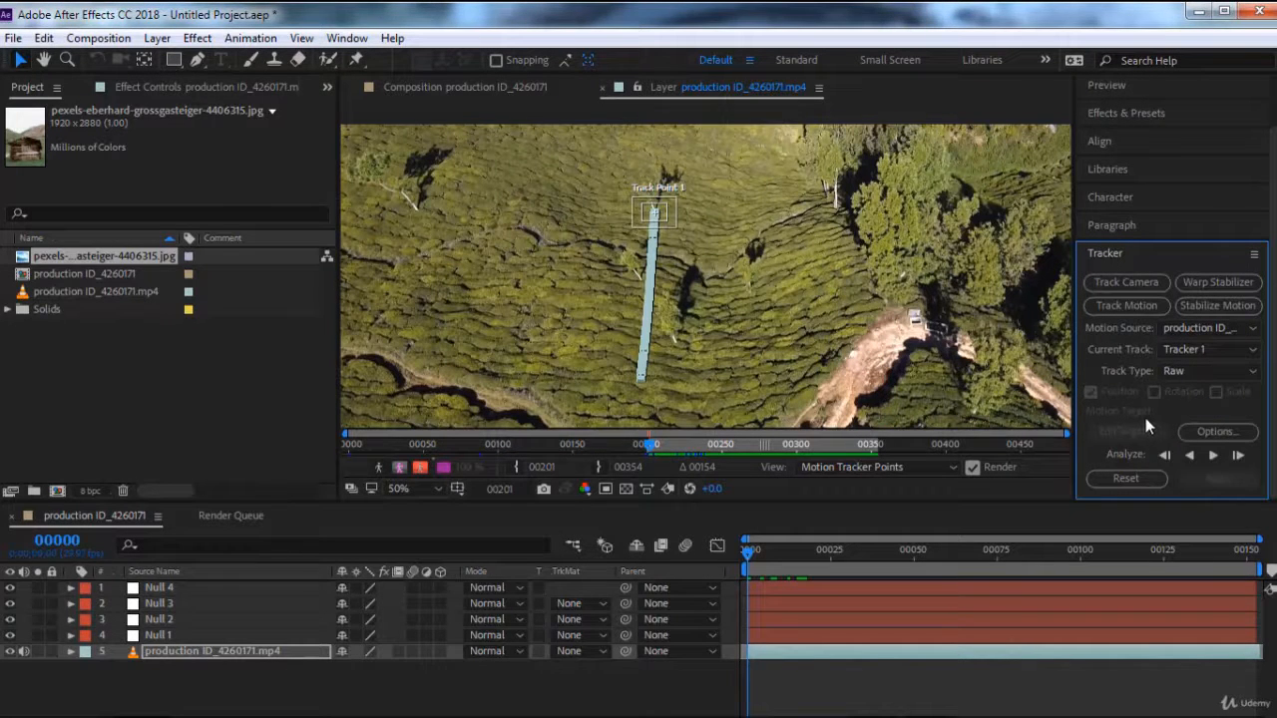
click(1118, 309)
scroll(724, 277, up, 2)
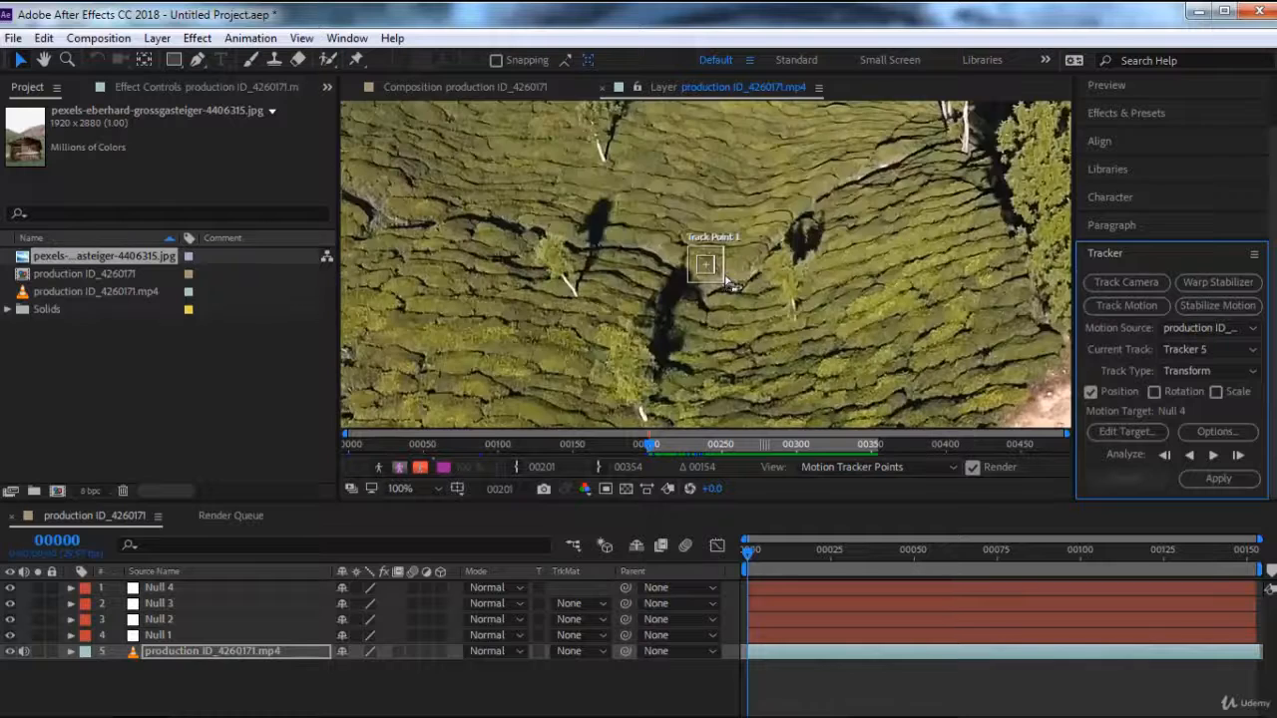
click(719, 282)
drag(716, 284, 696, 219)
scroll(755, 300, down, 1)
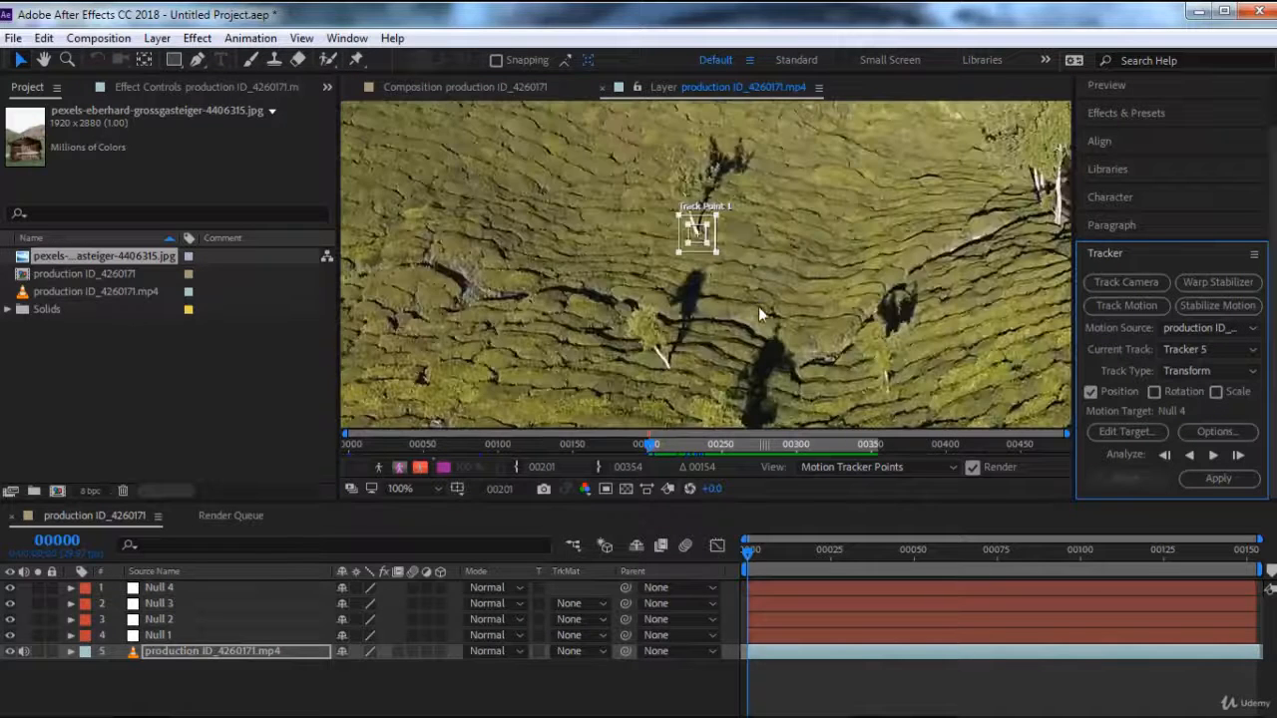
scroll(758, 306, down, 2)
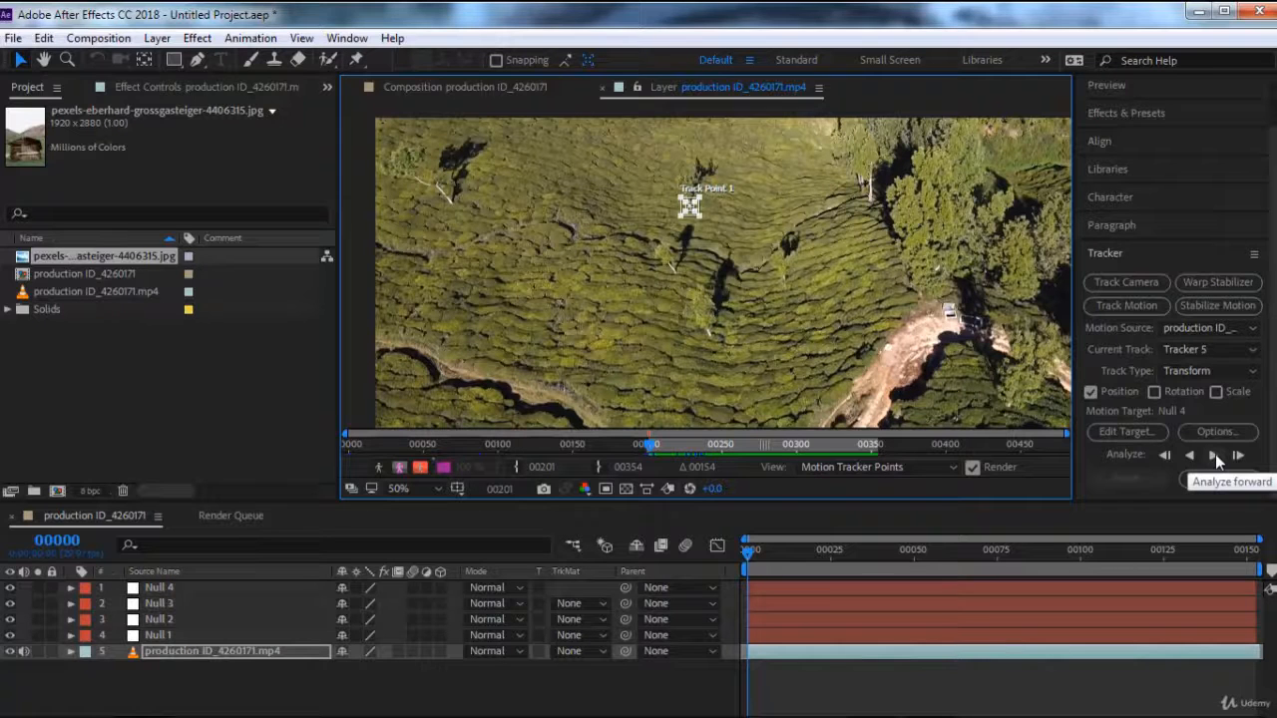
click(1215, 454)
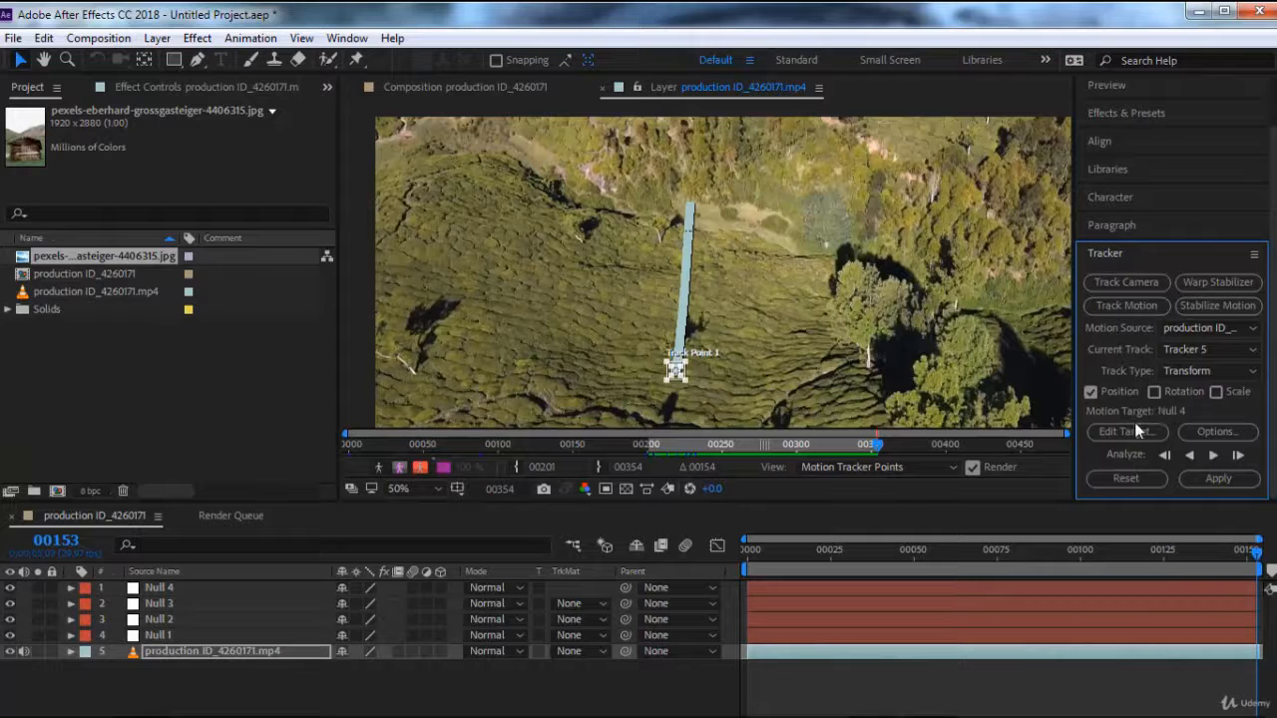
Set the new tracker's motion target to the Null 1 layer and apply its motion in X and Y.
click(1127, 431)
click(717, 336)
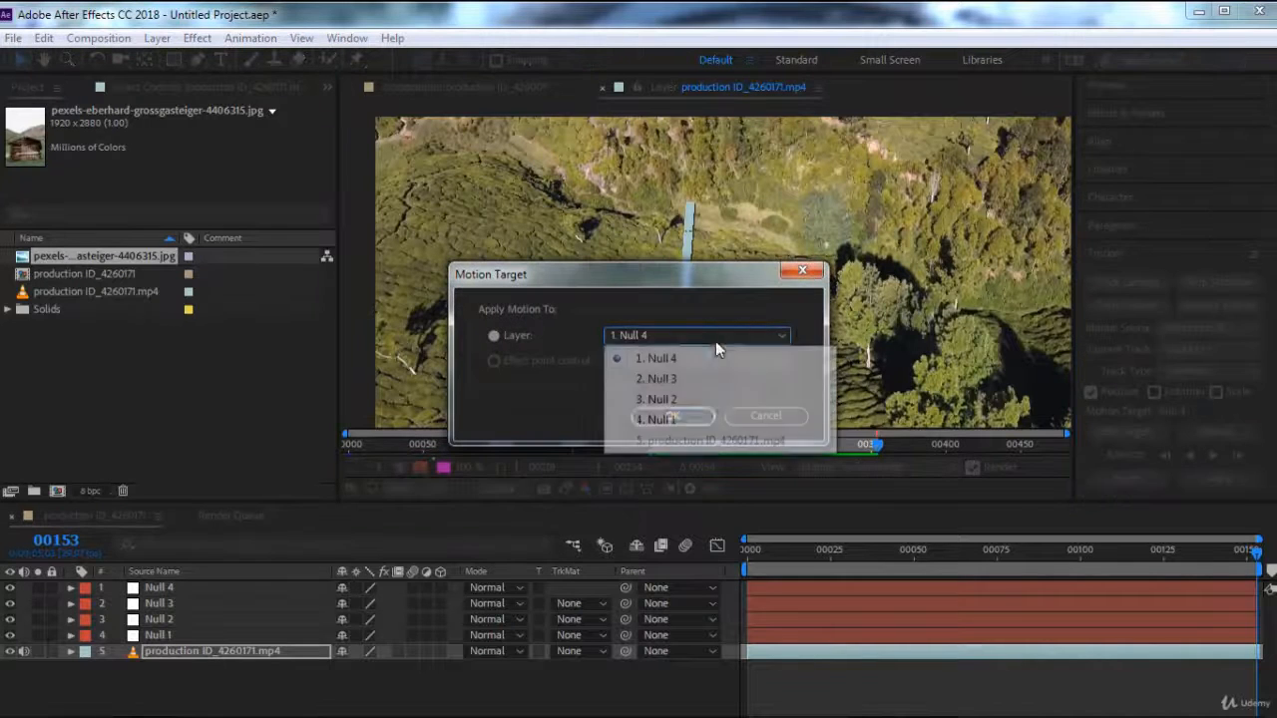
click(671, 420)
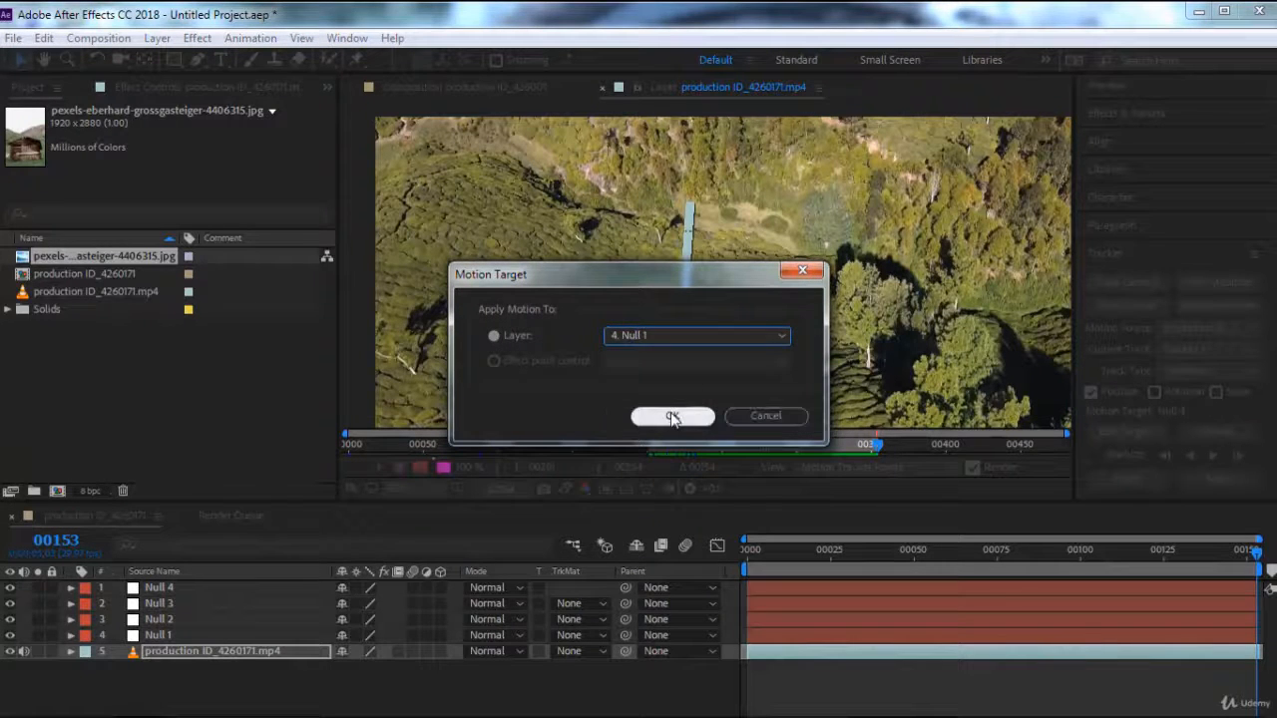
click(672, 418)
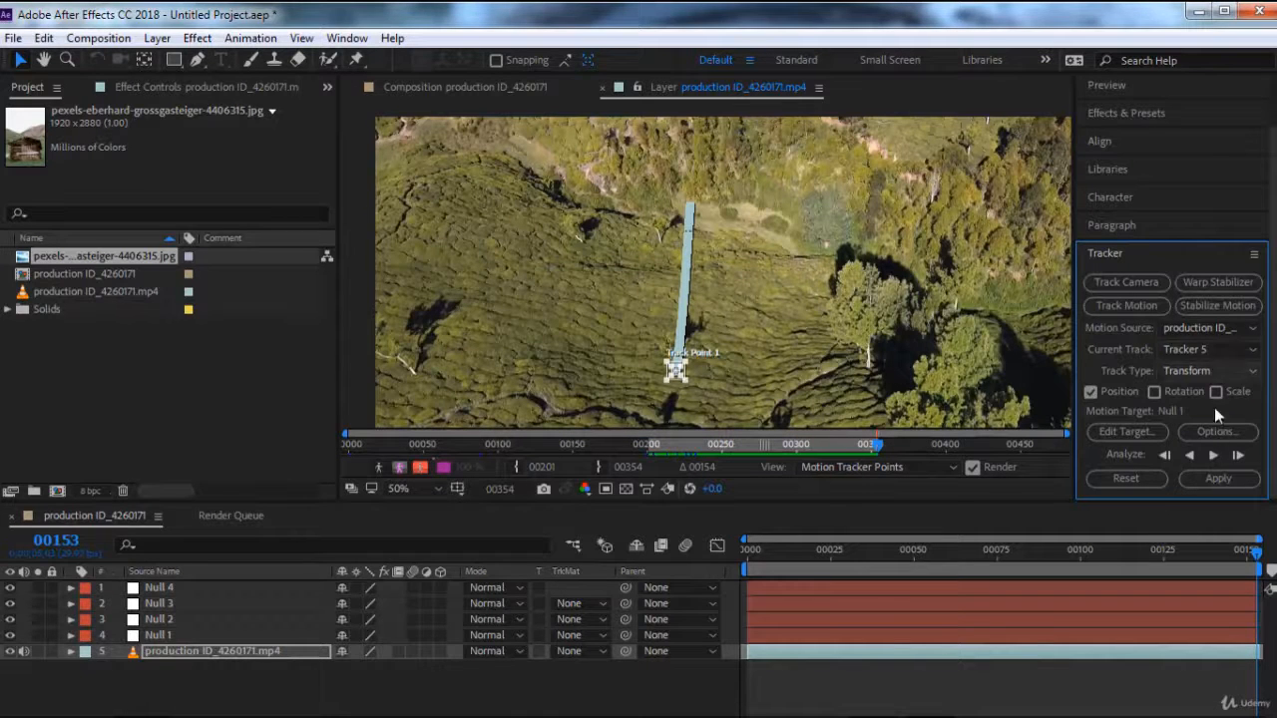
click(1216, 481)
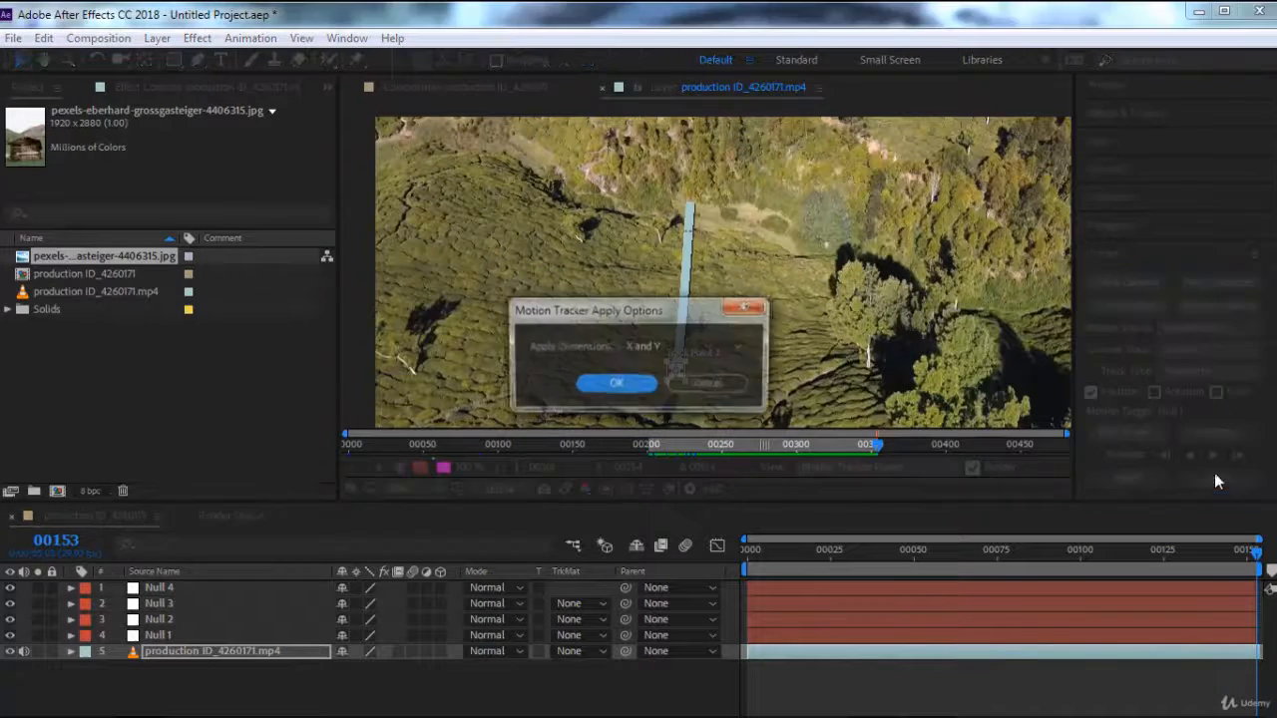
click(615, 384)
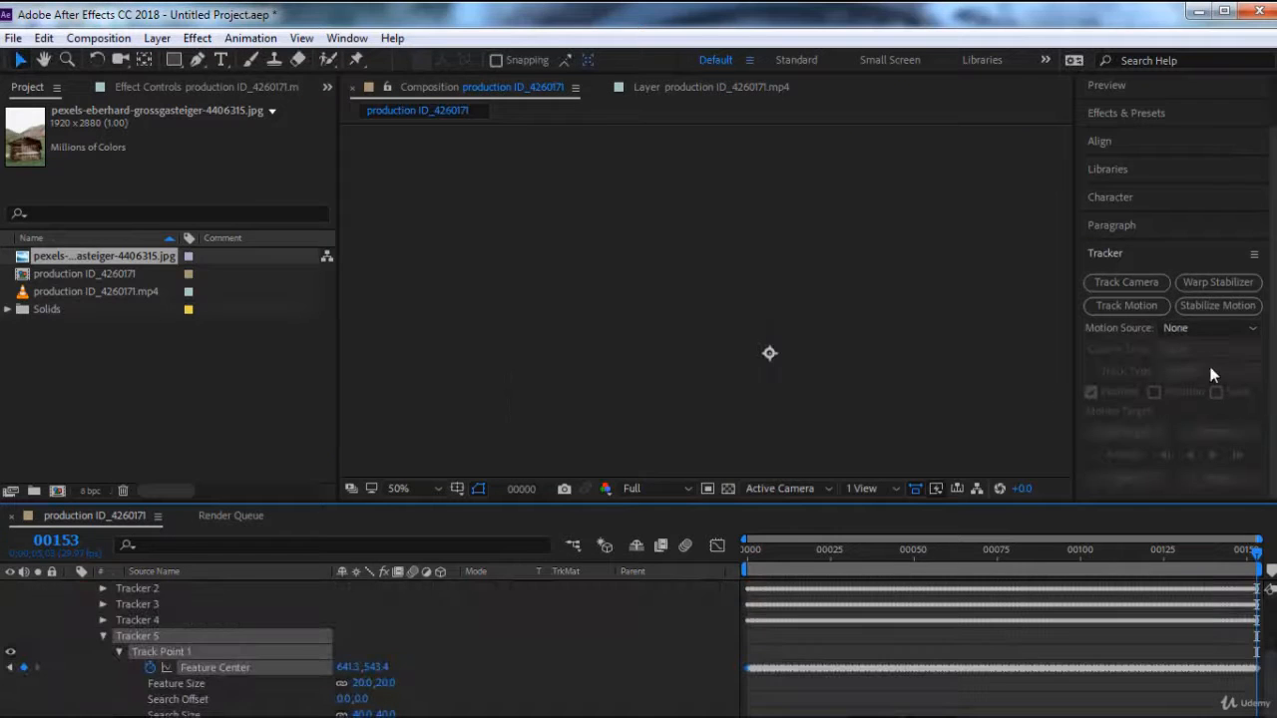
Choose production ID_4260171.mp4 as the motion source and apply Tracker 2's motion to Null 2 in X and Y.
click(1204, 334)
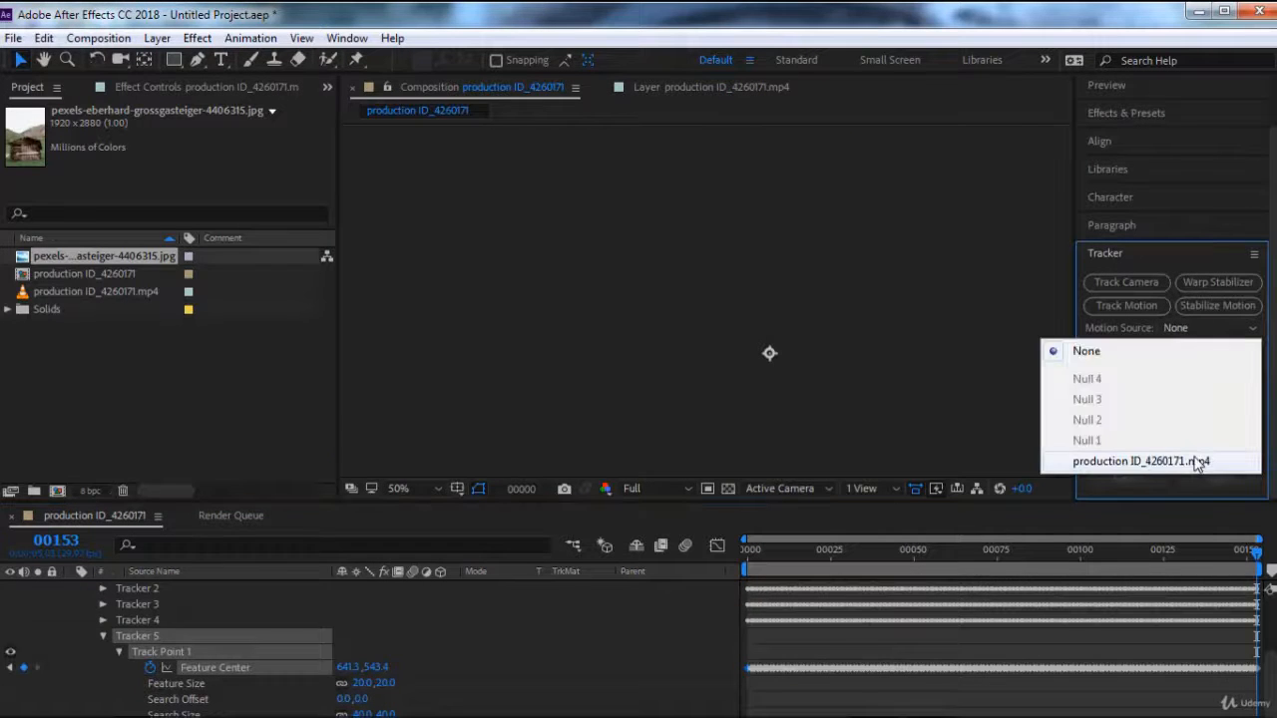
click(1197, 461)
click(1198, 350)
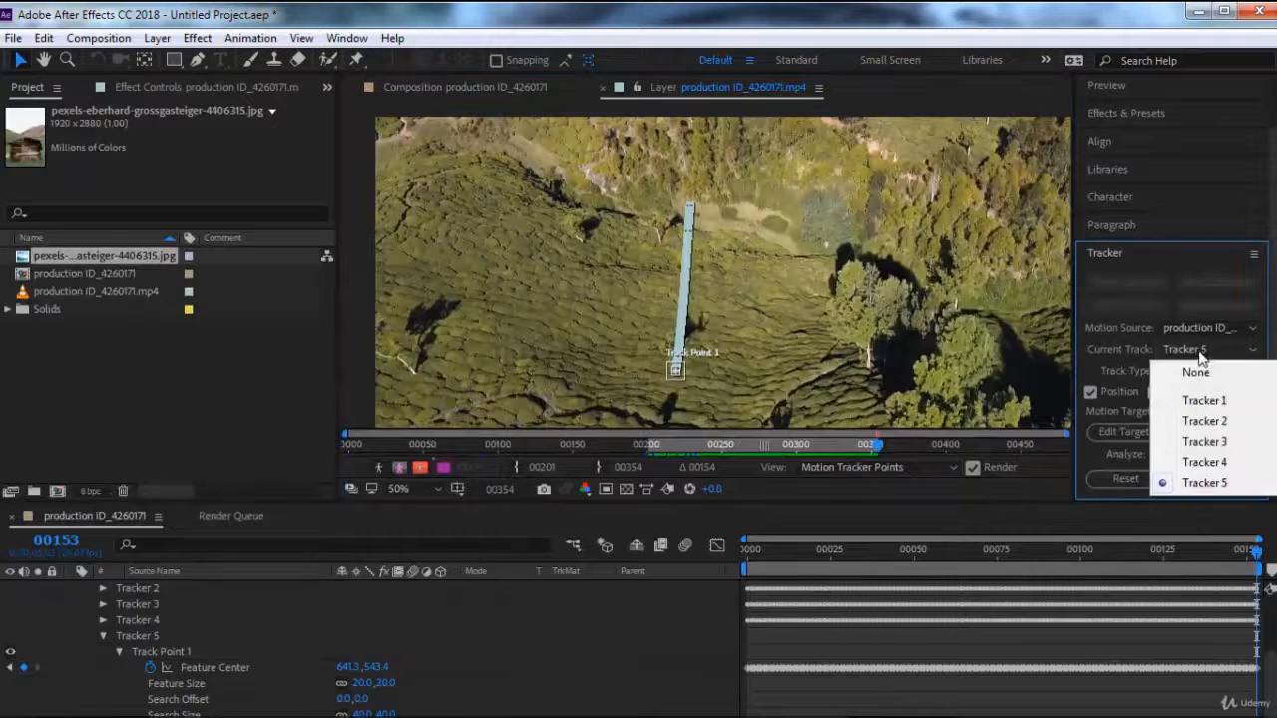
click(1206, 421)
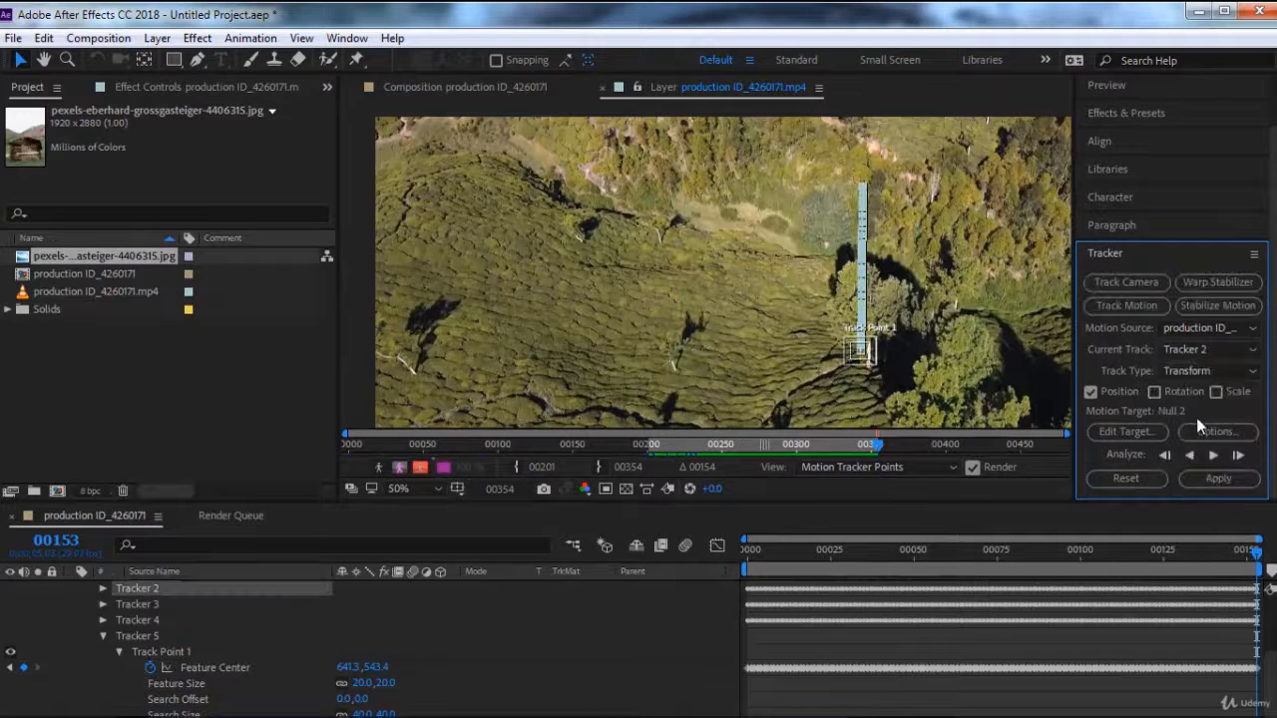
click(1143, 431)
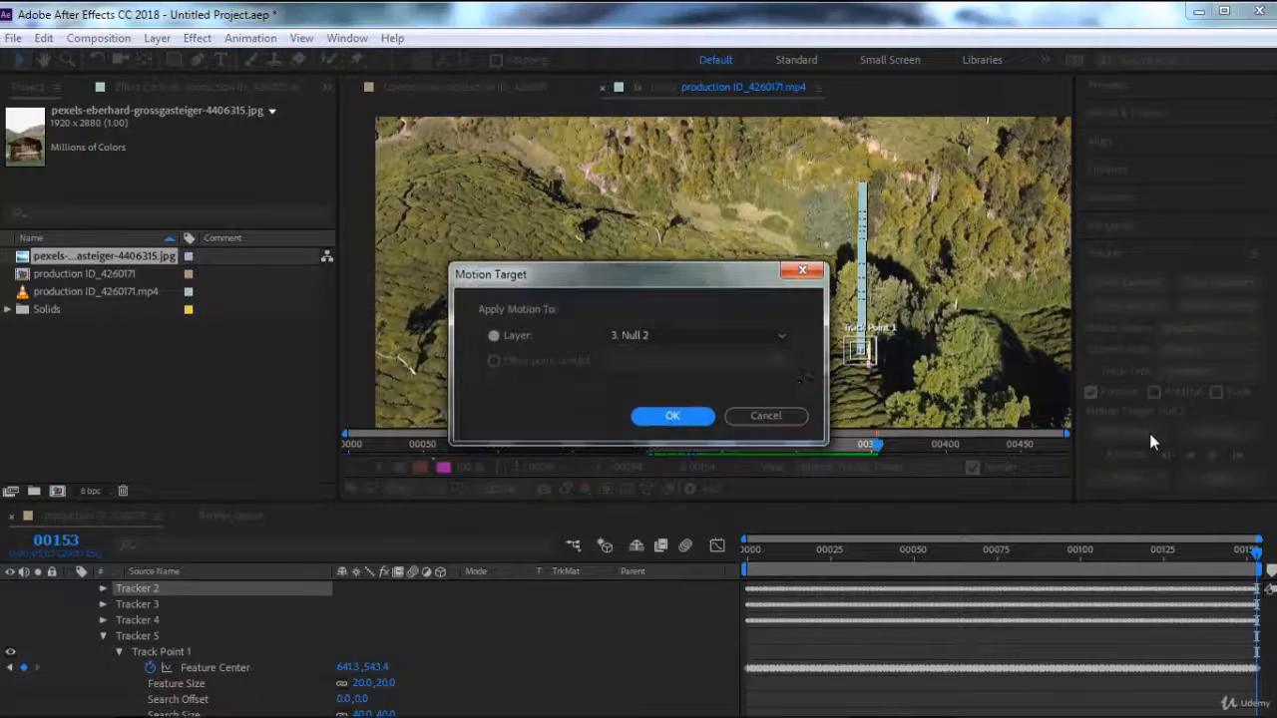
click(692, 416)
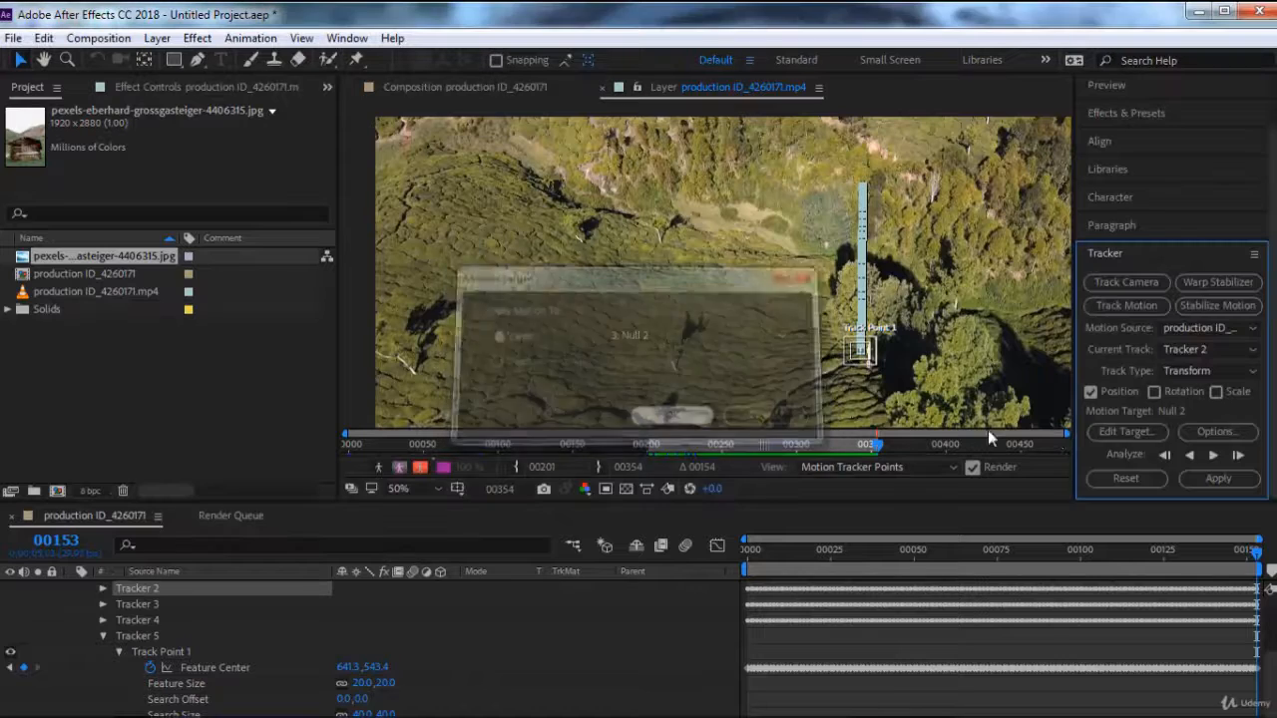
click(1202, 478)
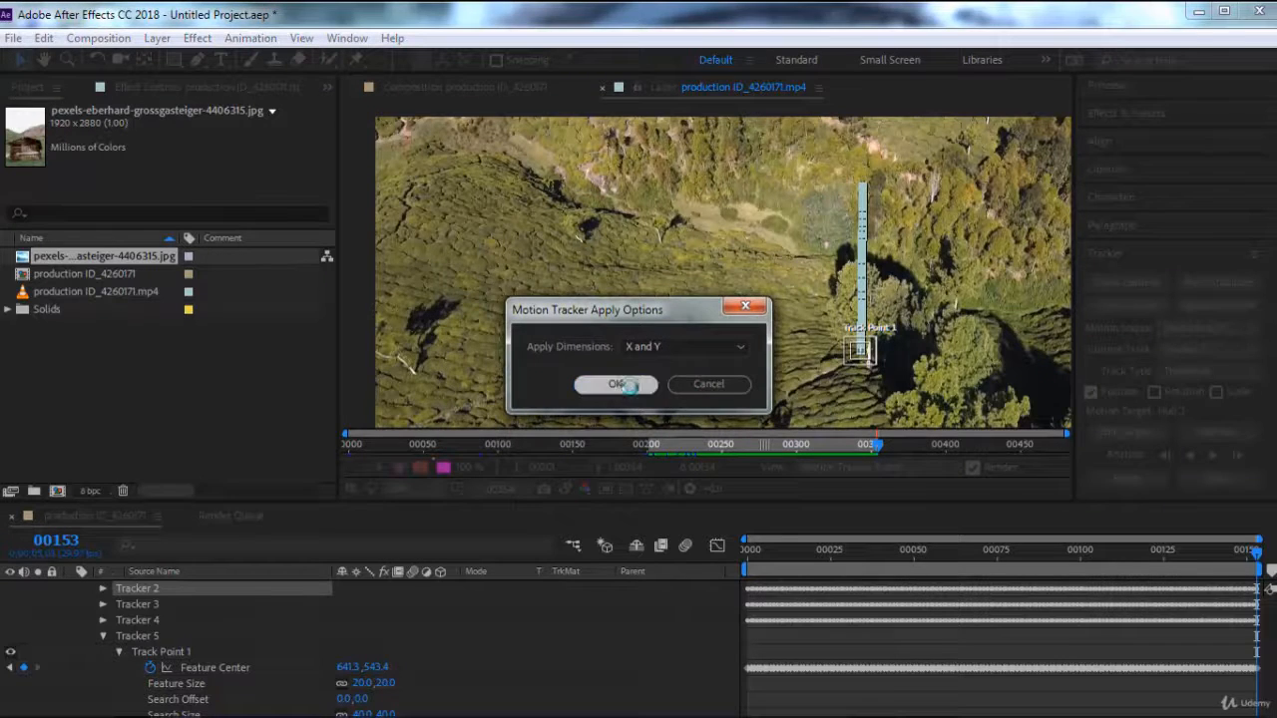
click(622, 385)
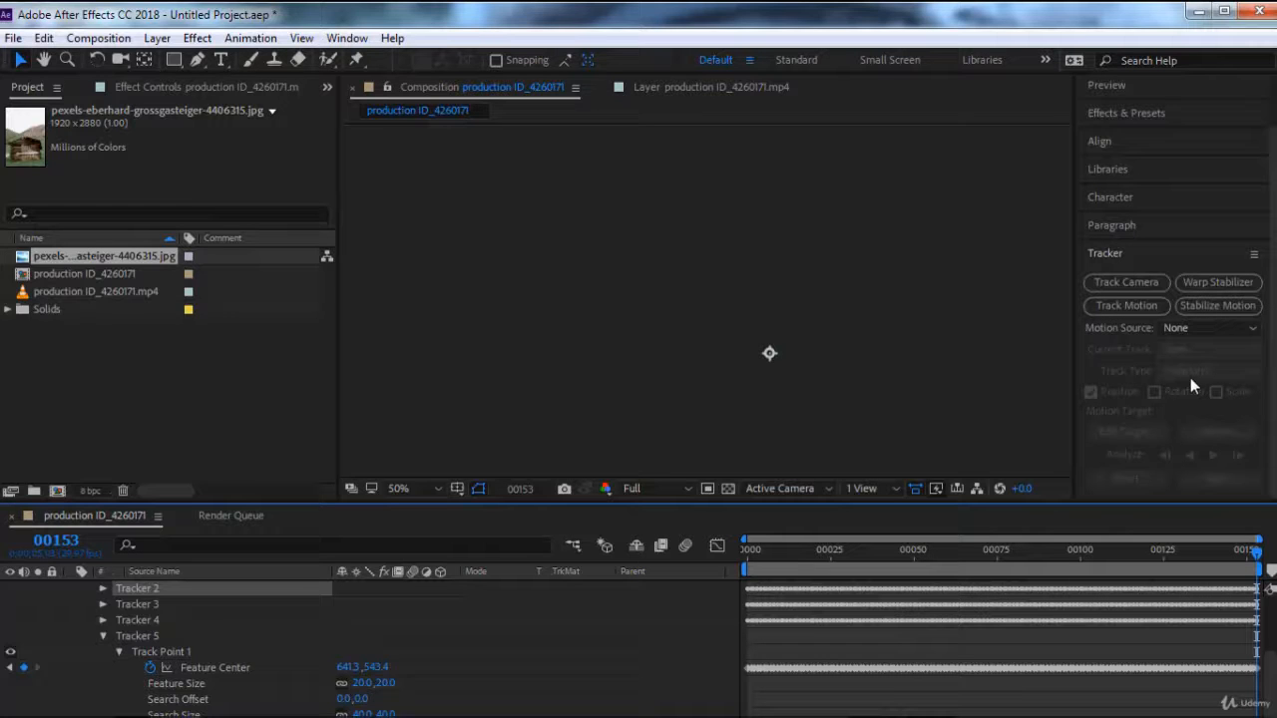
Choose production ID_4260171.mp4 as the motion source again and apply Tracker 3's motion to Null 3 in X and Y.
click(1178, 327)
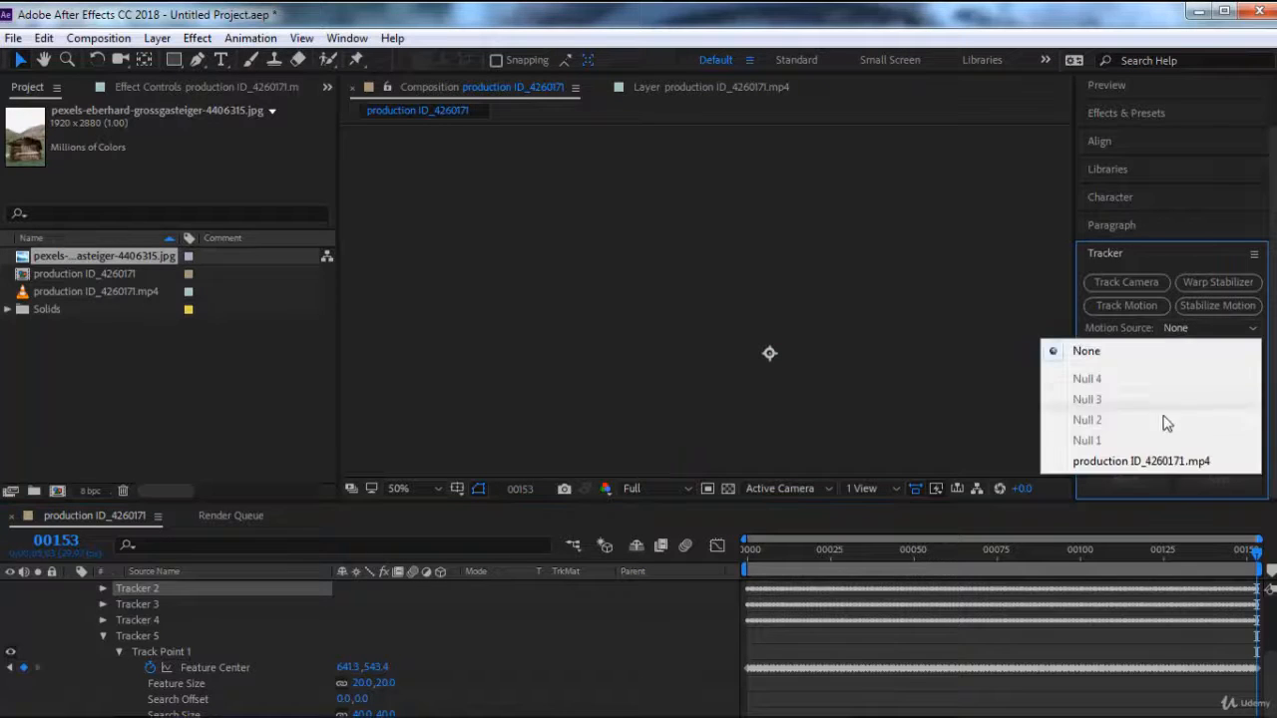
click(1163, 462)
click(1200, 355)
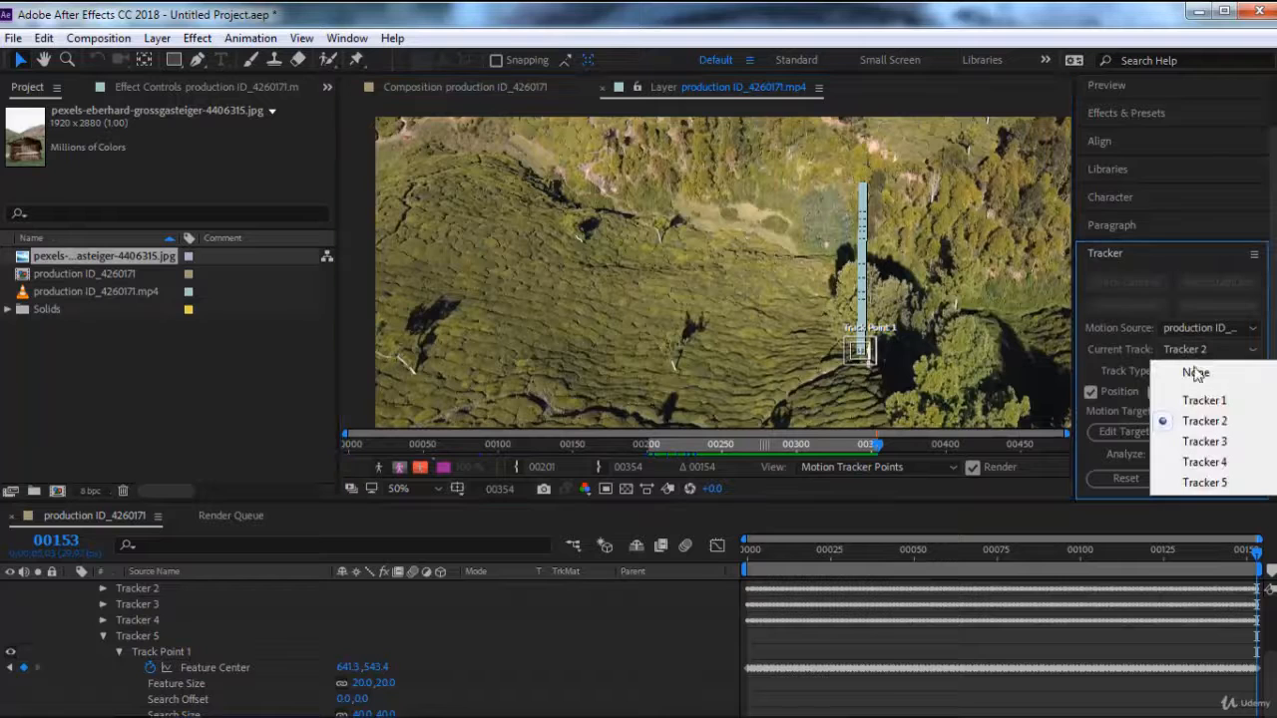
click(1200, 444)
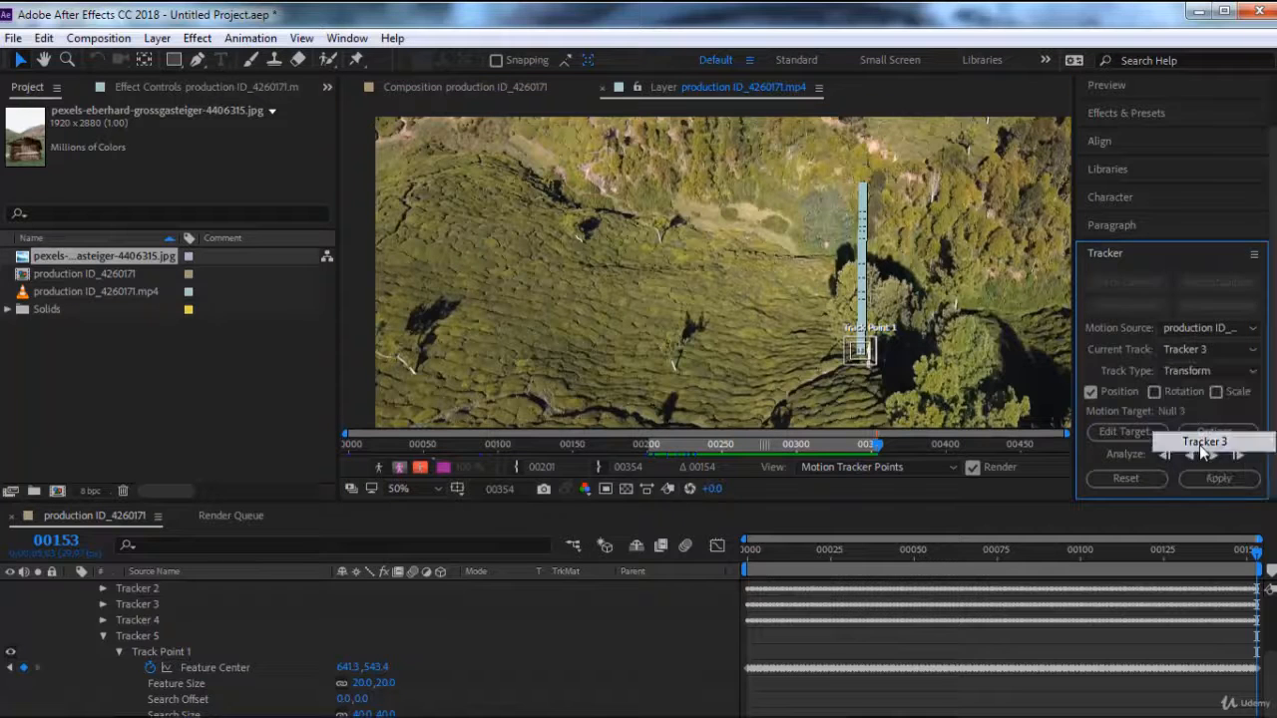
click(1142, 438)
click(673, 415)
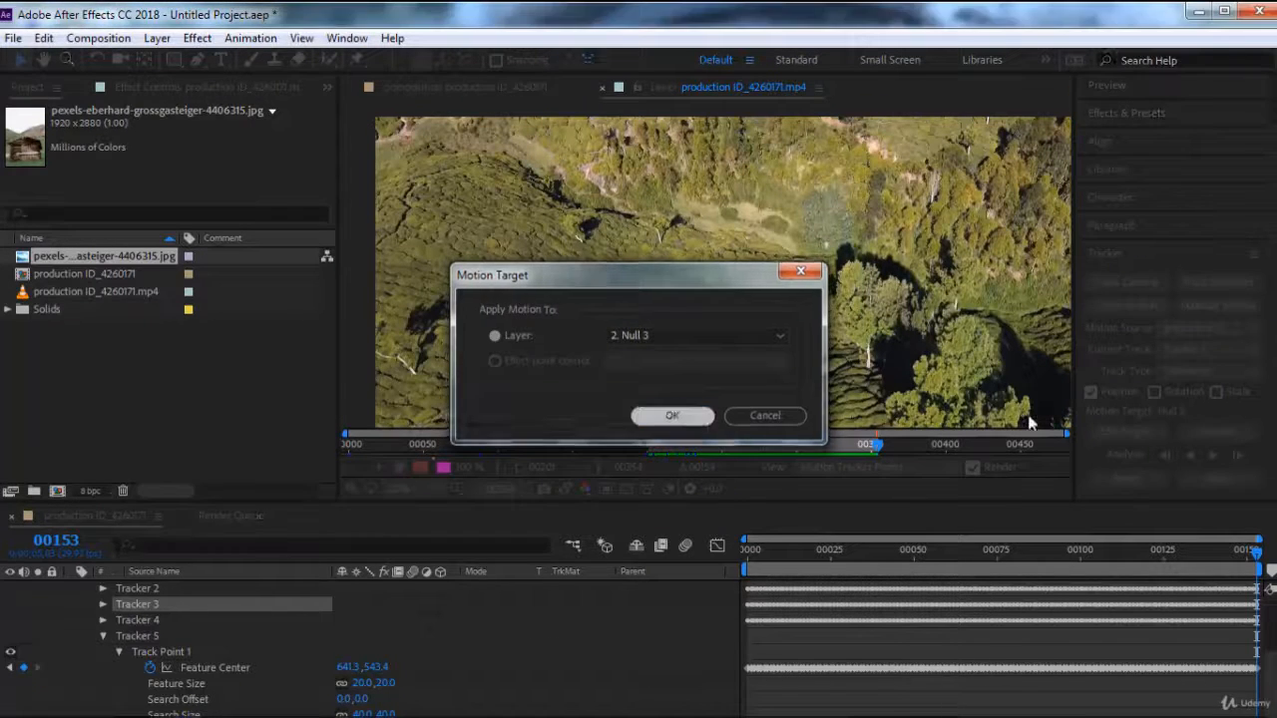
click(1197, 475)
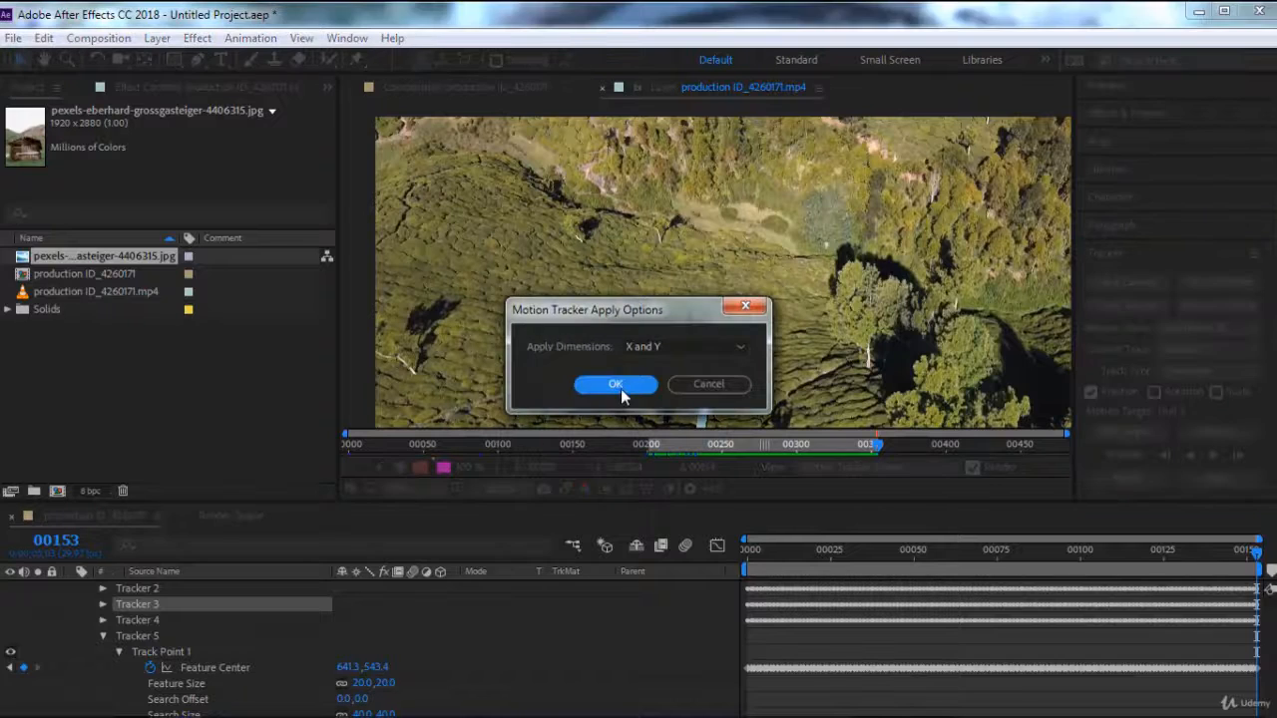
click(616, 384)
Choose production ID_4260171.mp4 as the motion source once more and apply Tracker 4's motion to Null 4 in X and Y.
click(1188, 340)
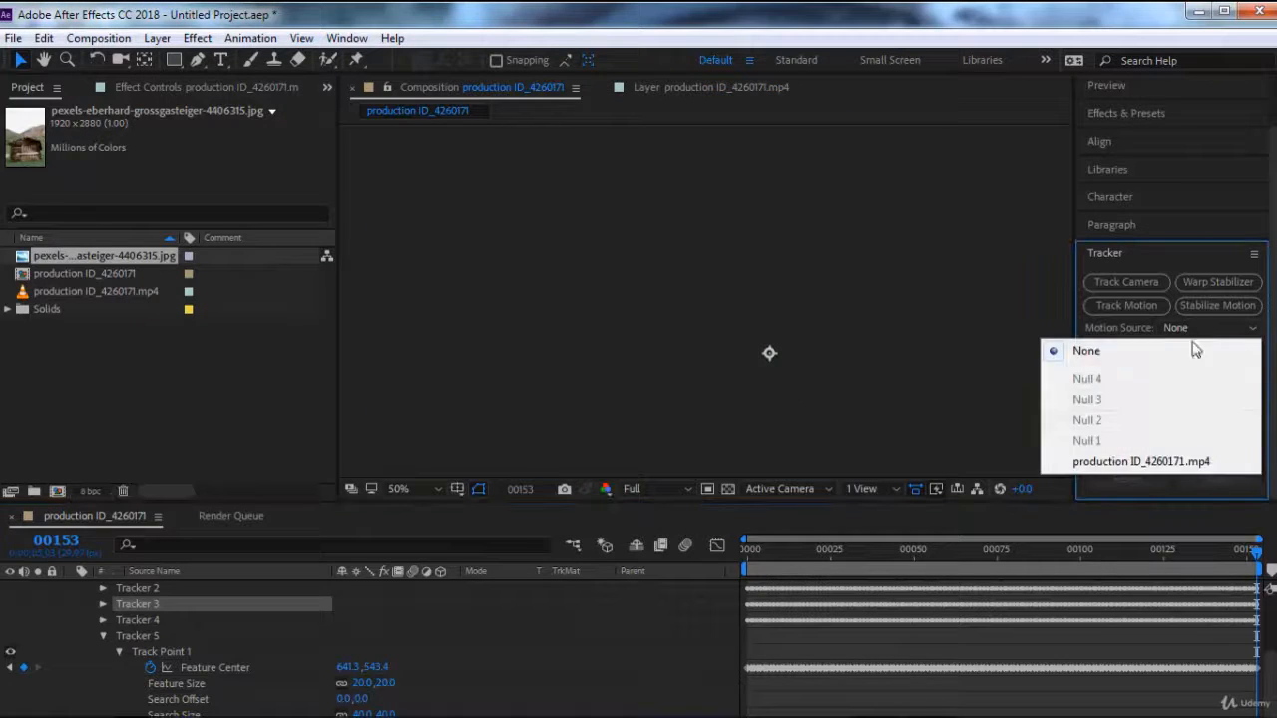
click(1187, 461)
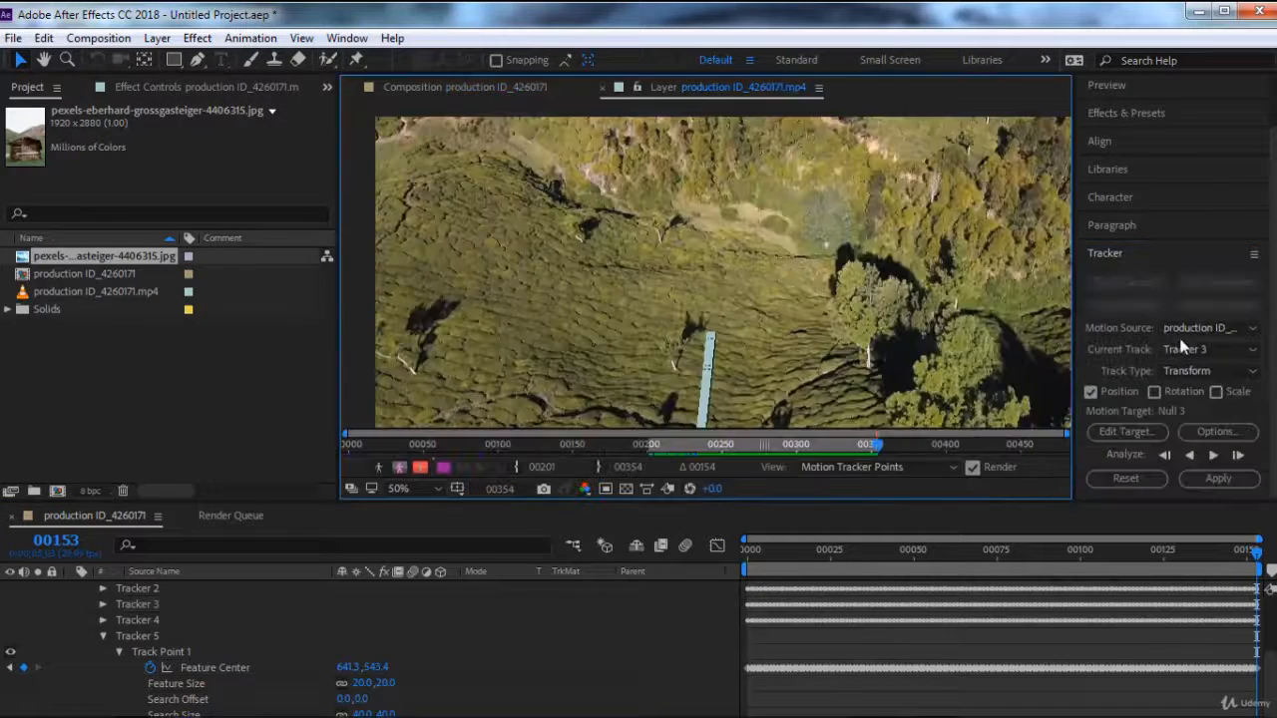
click(1196, 348)
click(1200, 463)
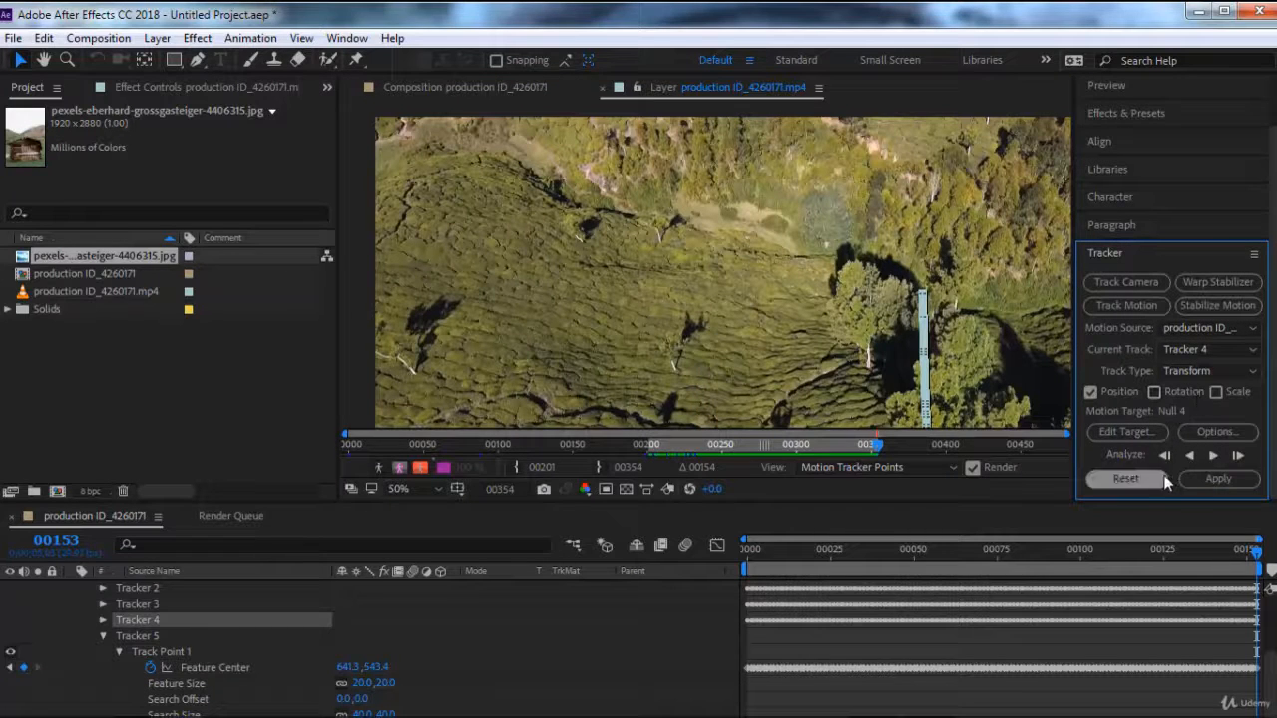
click(1124, 434)
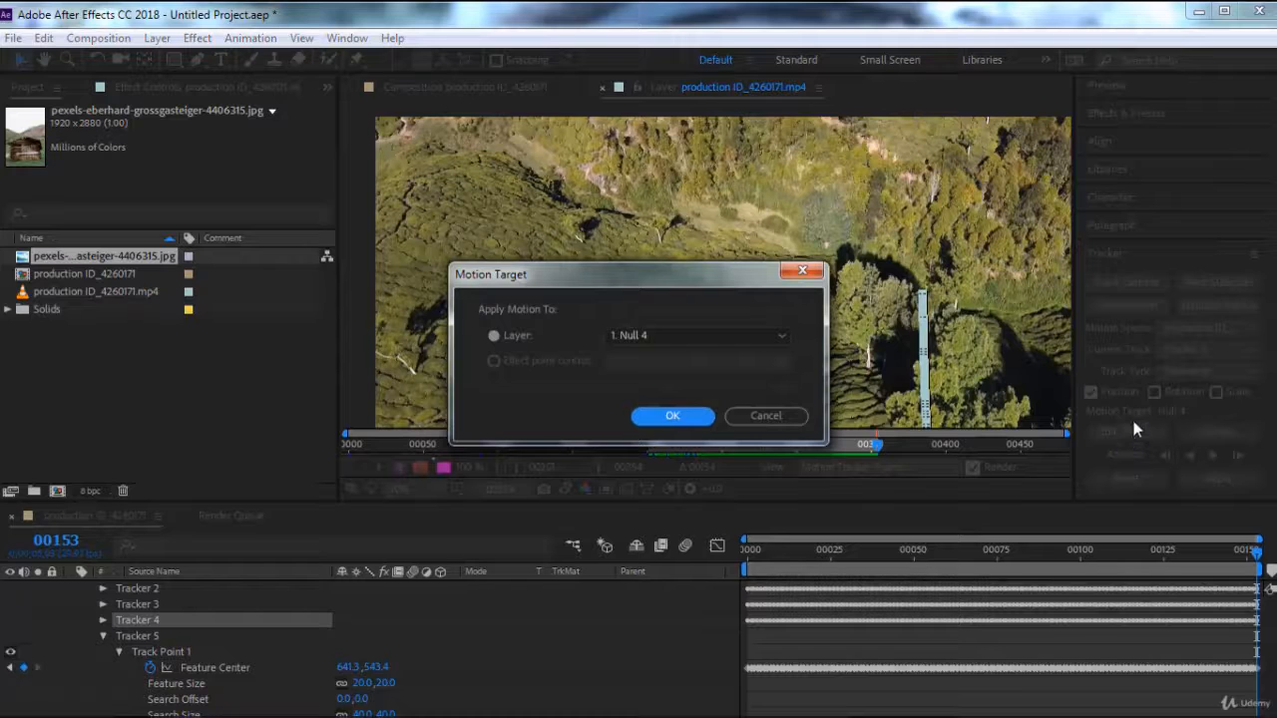
click(671, 415)
click(1219, 479)
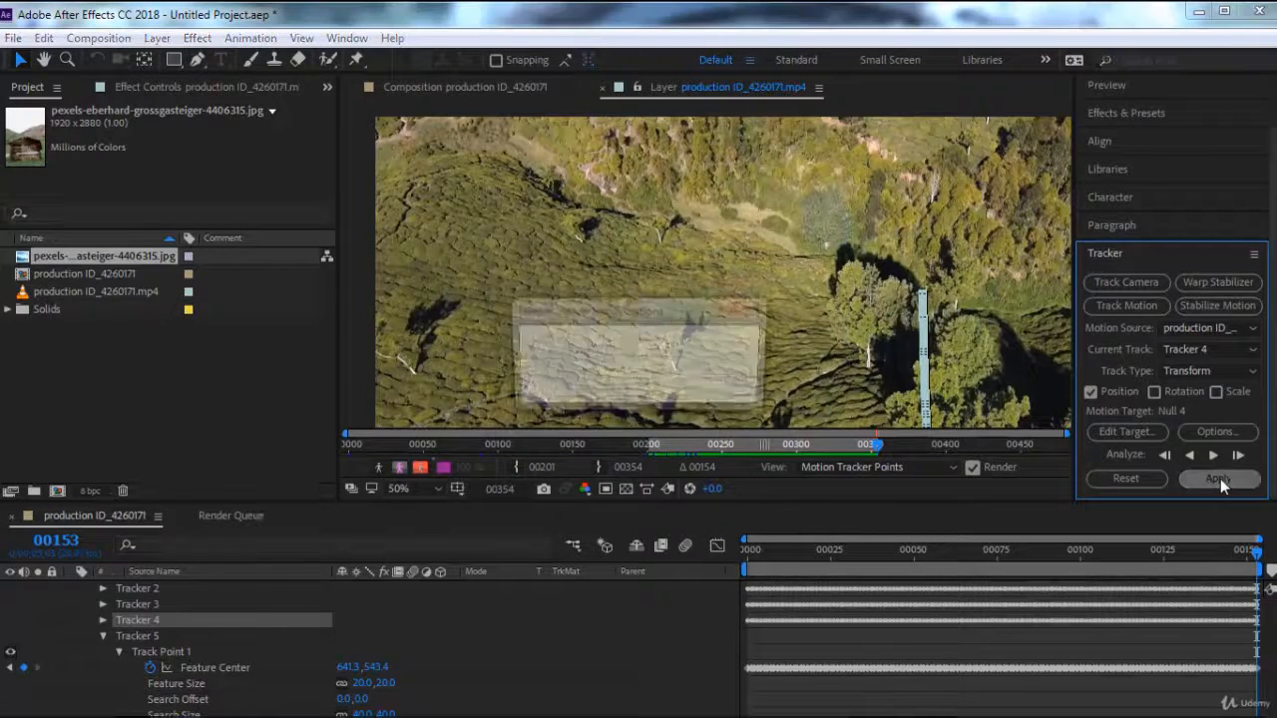
click(618, 388)
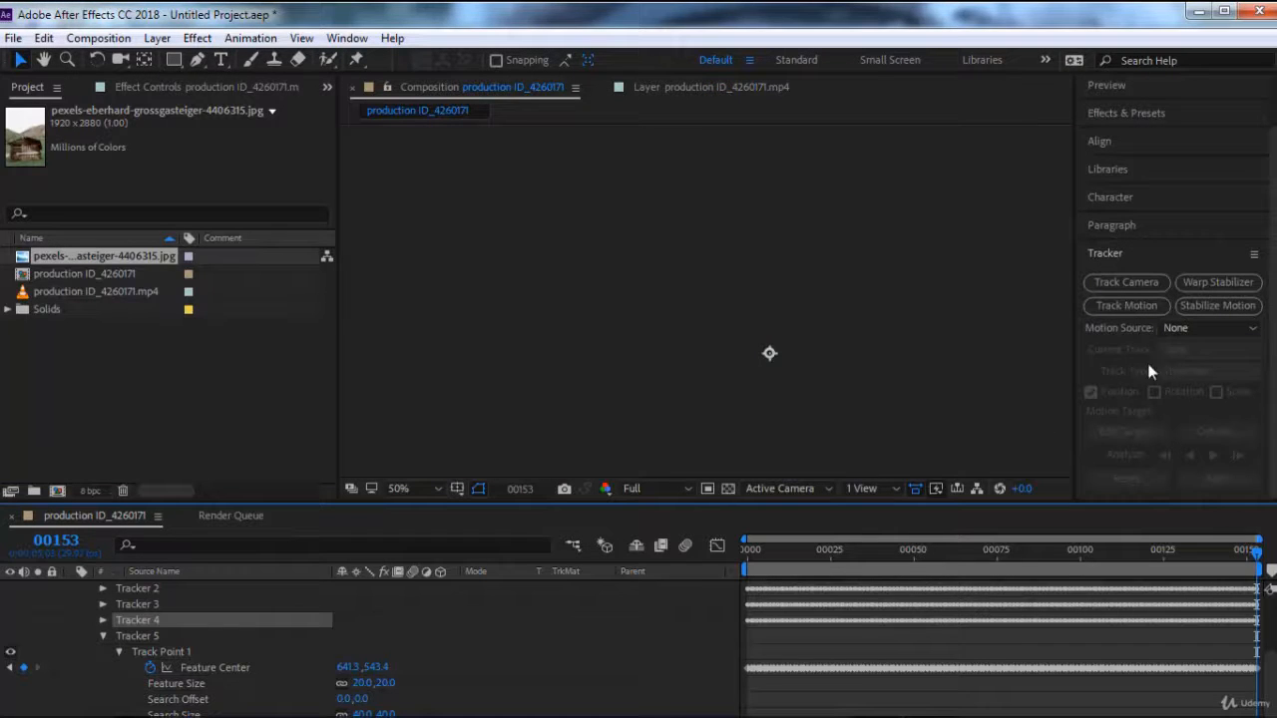
Reselect production ID_4260171.mp4 as the motion source and reveal the Null 1 layer's keyframed properties in the timeline.
click(1181, 329)
click(1161, 465)
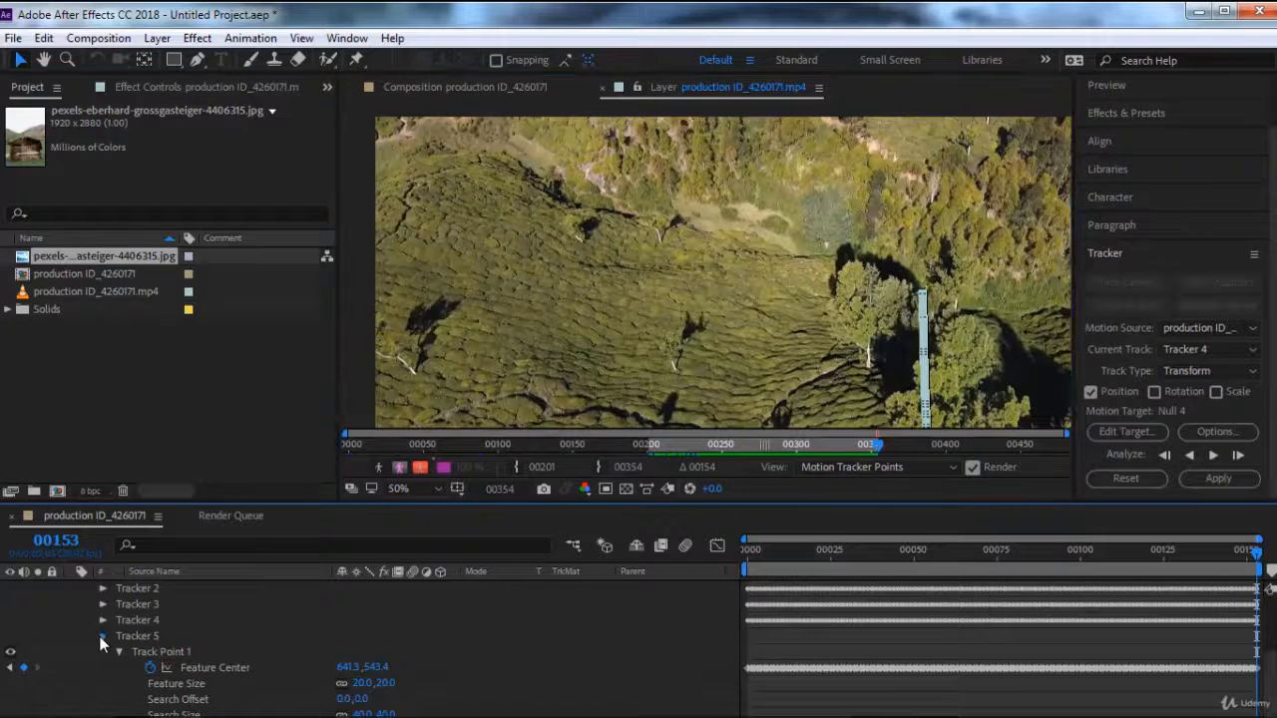
scroll(119, 629, up, 3)
click(159, 603)
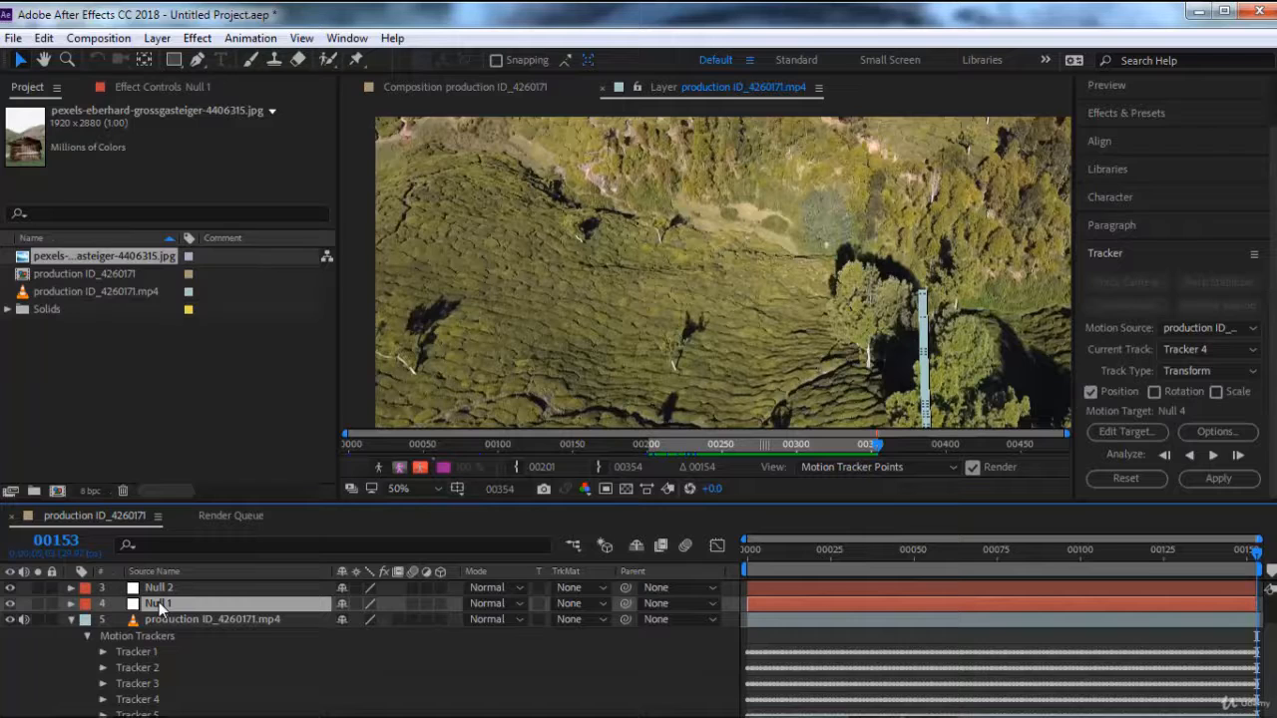
key(u)
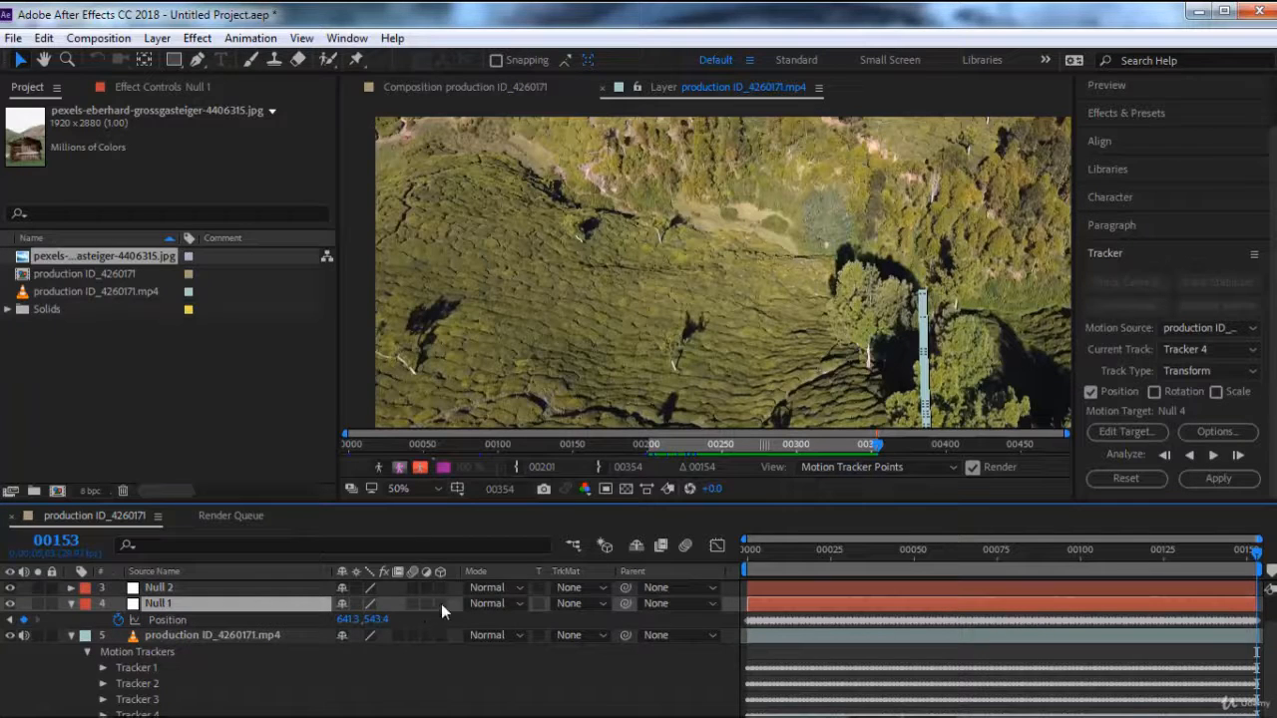
Scrub the composition from frame 0 to frame 21 to check the nulls against the footage, and enlarge the timeline area.
click(474, 87)
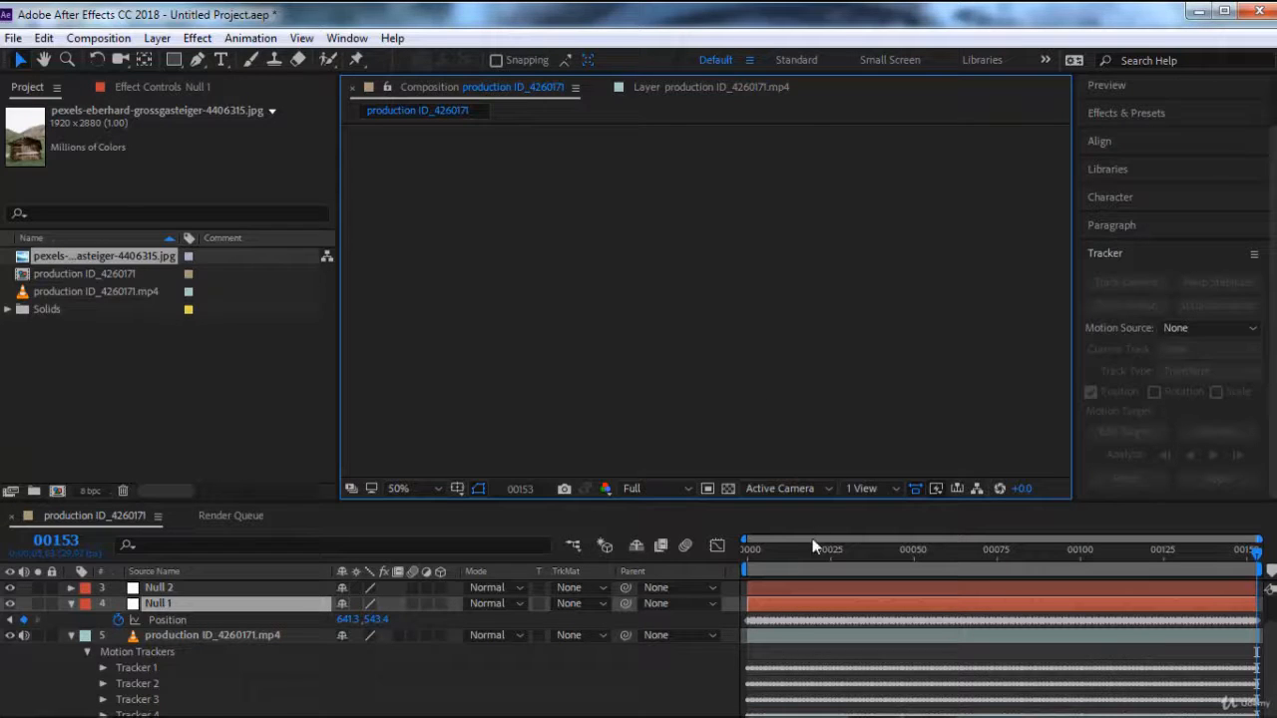
drag(788, 550, 730, 554)
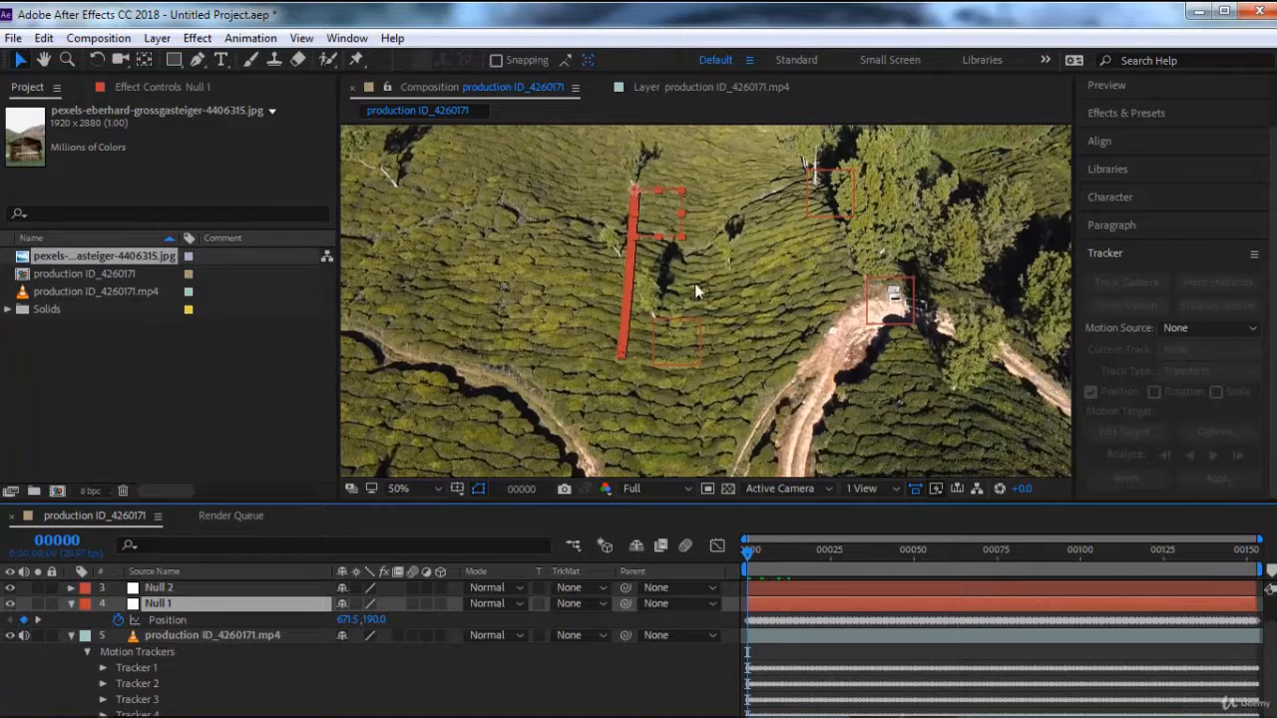
drag(799, 555, 817, 575)
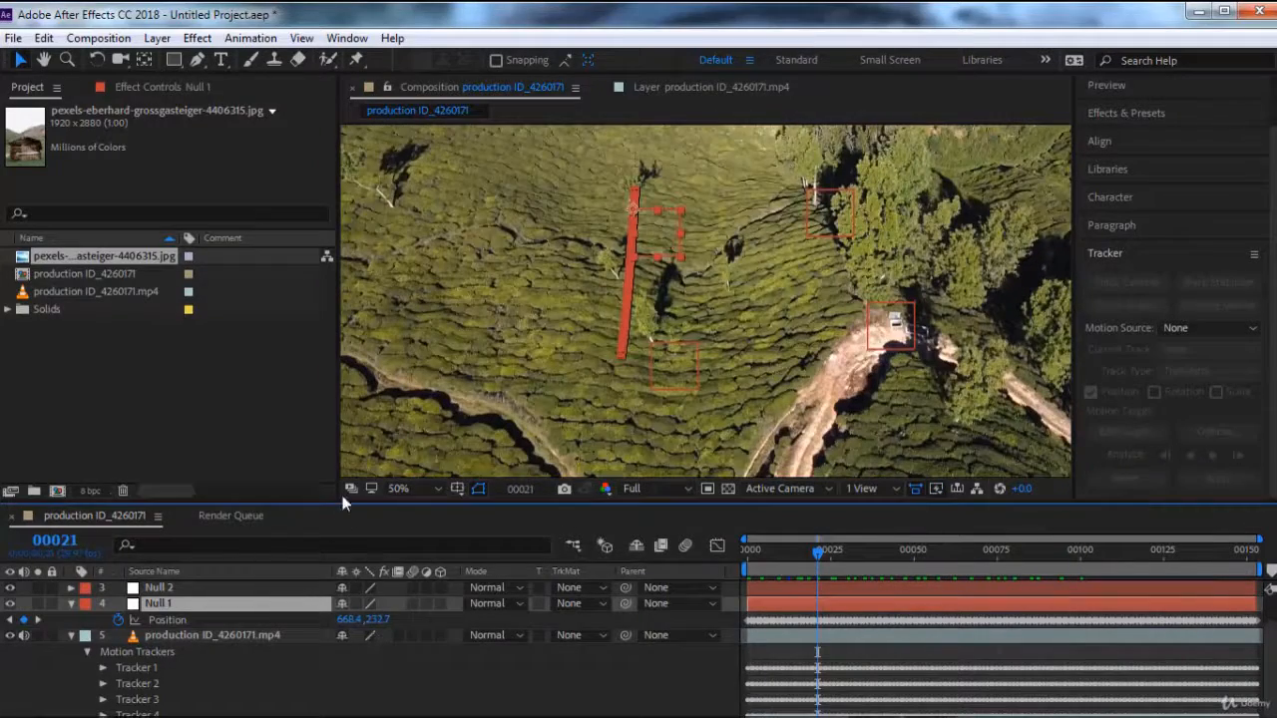
drag(342, 502, 347, 439)
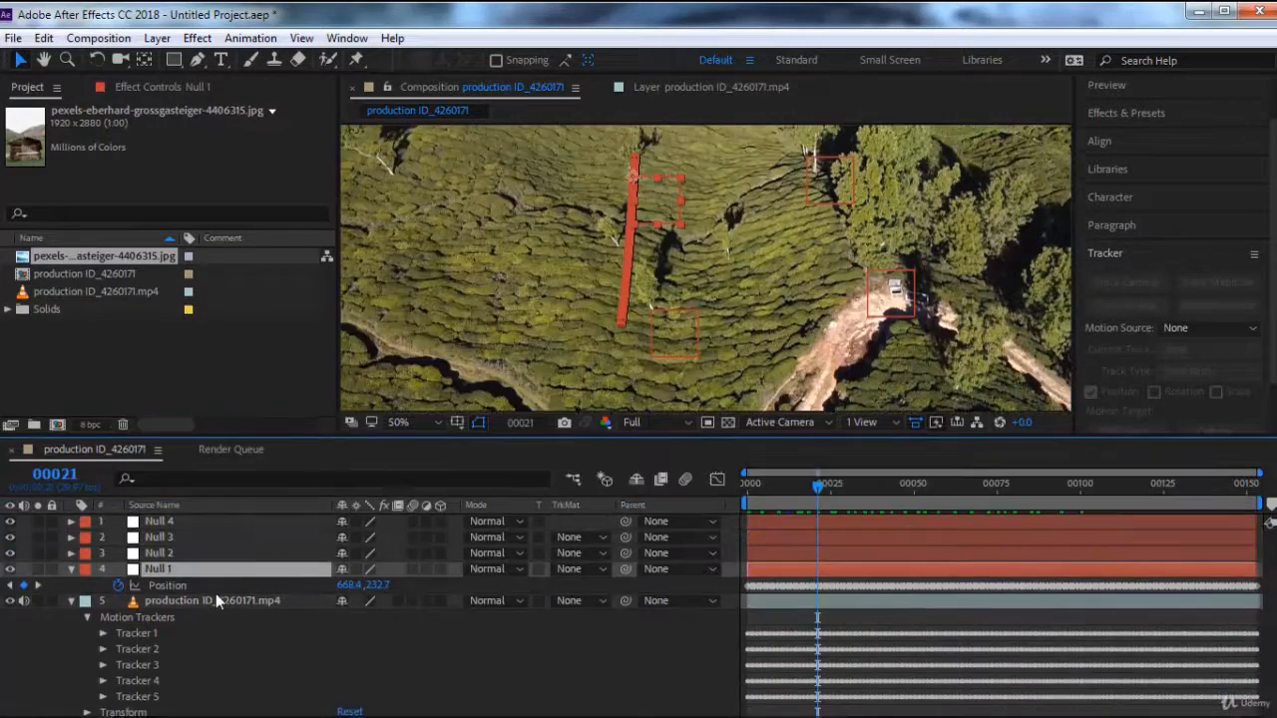
Select Null 2 and scrub the composition from frame 21 through frame 54 to frame 95 to check the nulls against the footage.
click(180, 549)
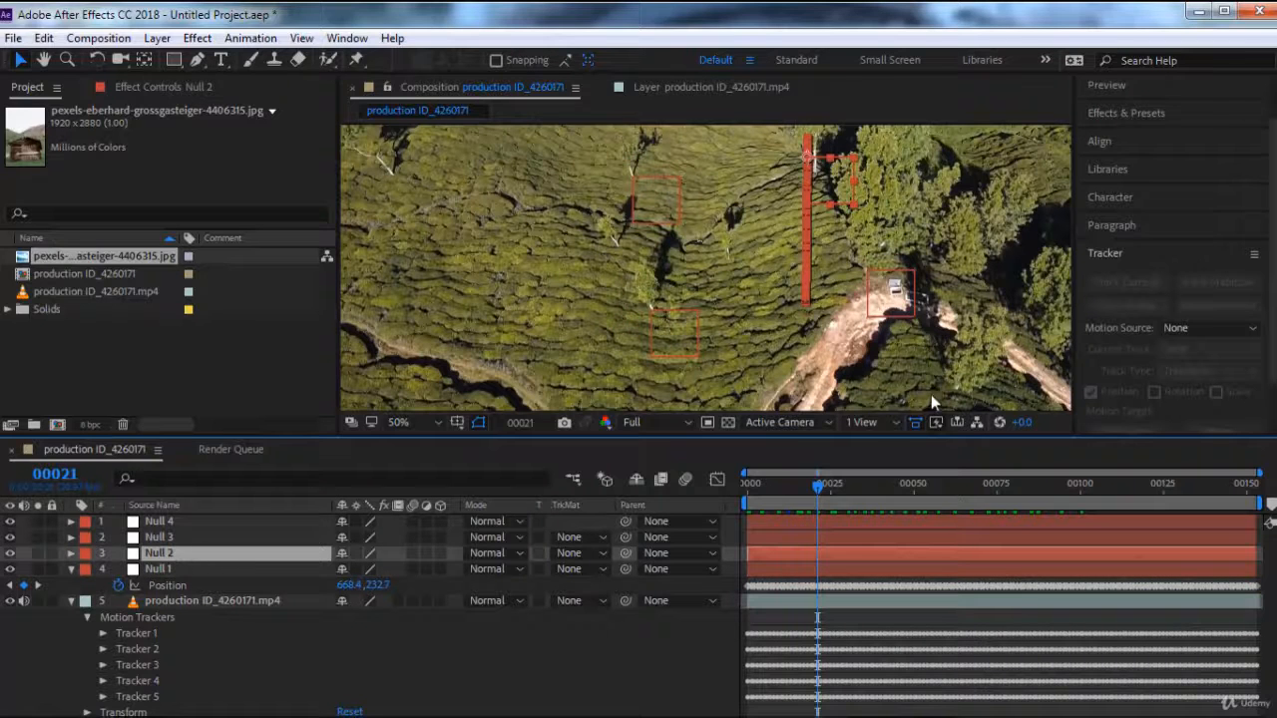
drag(961, 248, 961, 277)
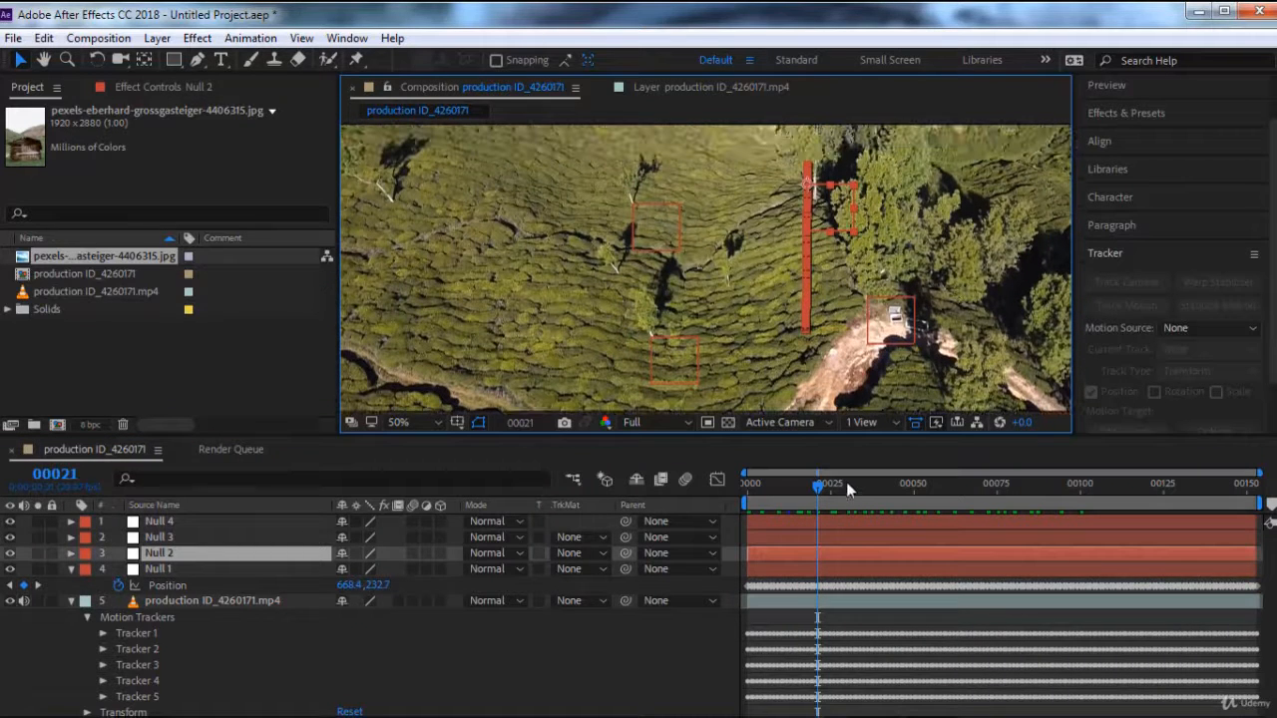
click(926, 487)
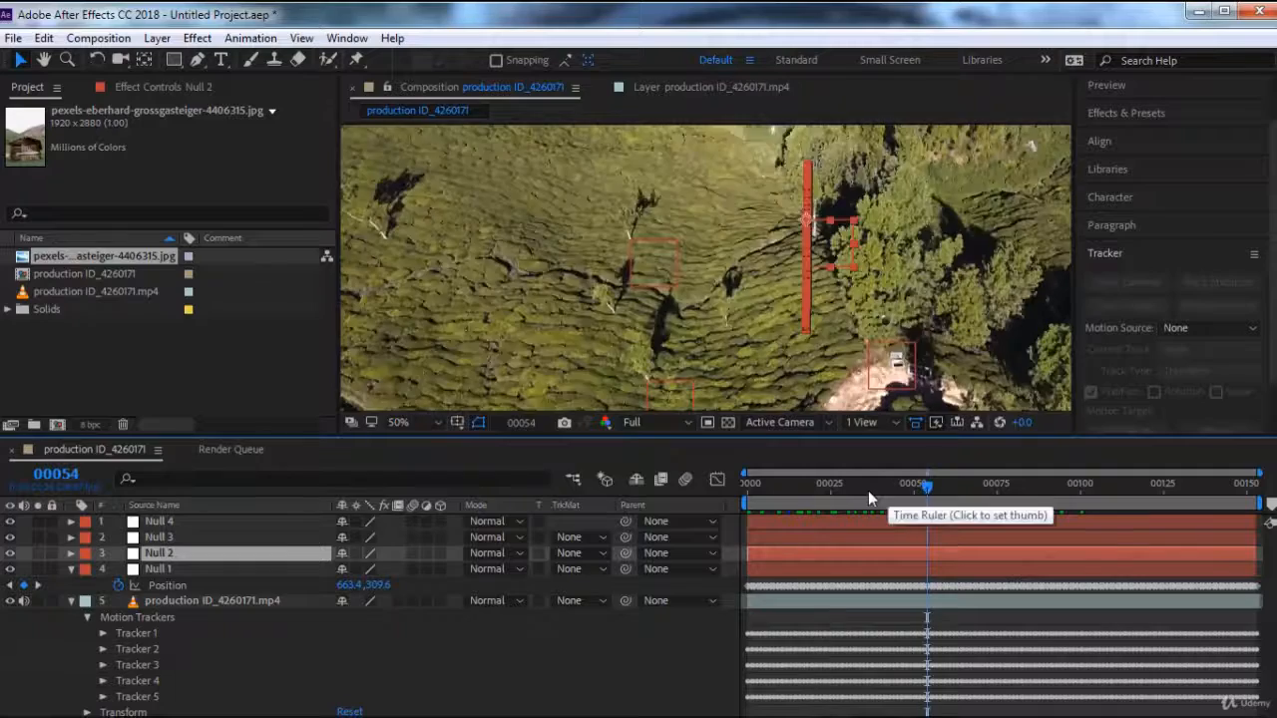
drag(868, 490, 1061, 486)
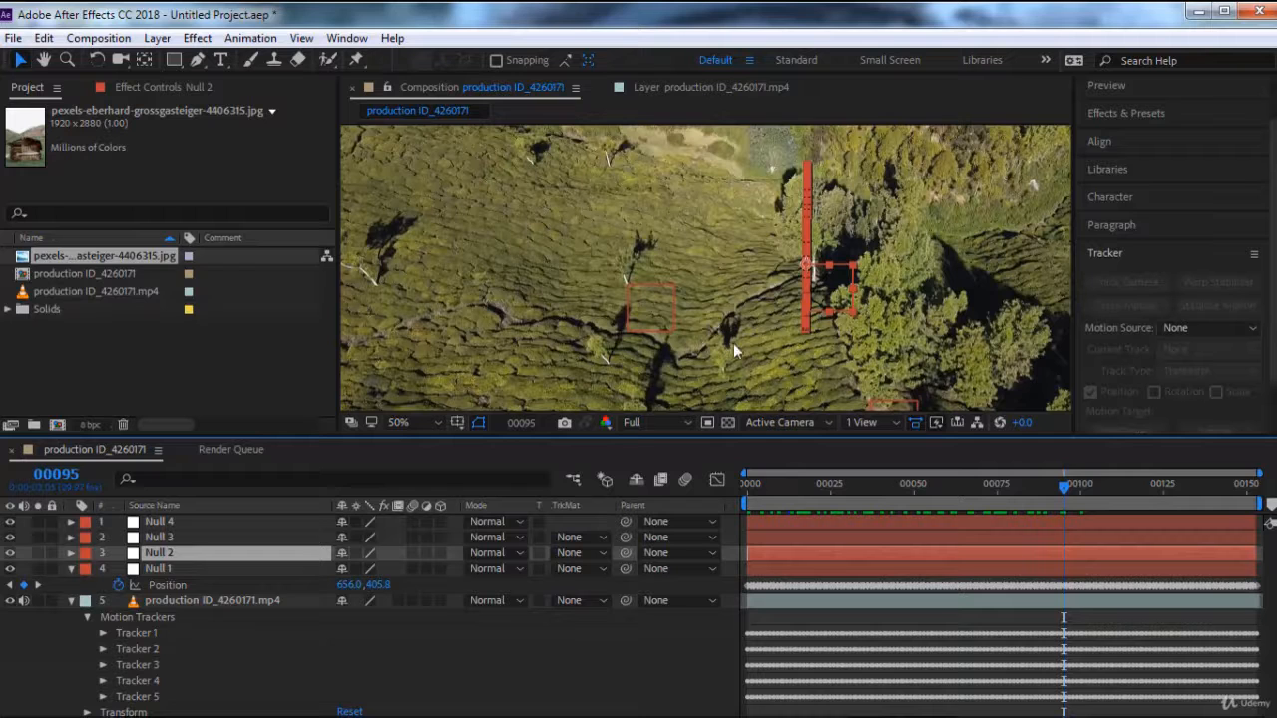
drag(736, 349, 746, 323)
scroll(742, 329, down, 2)
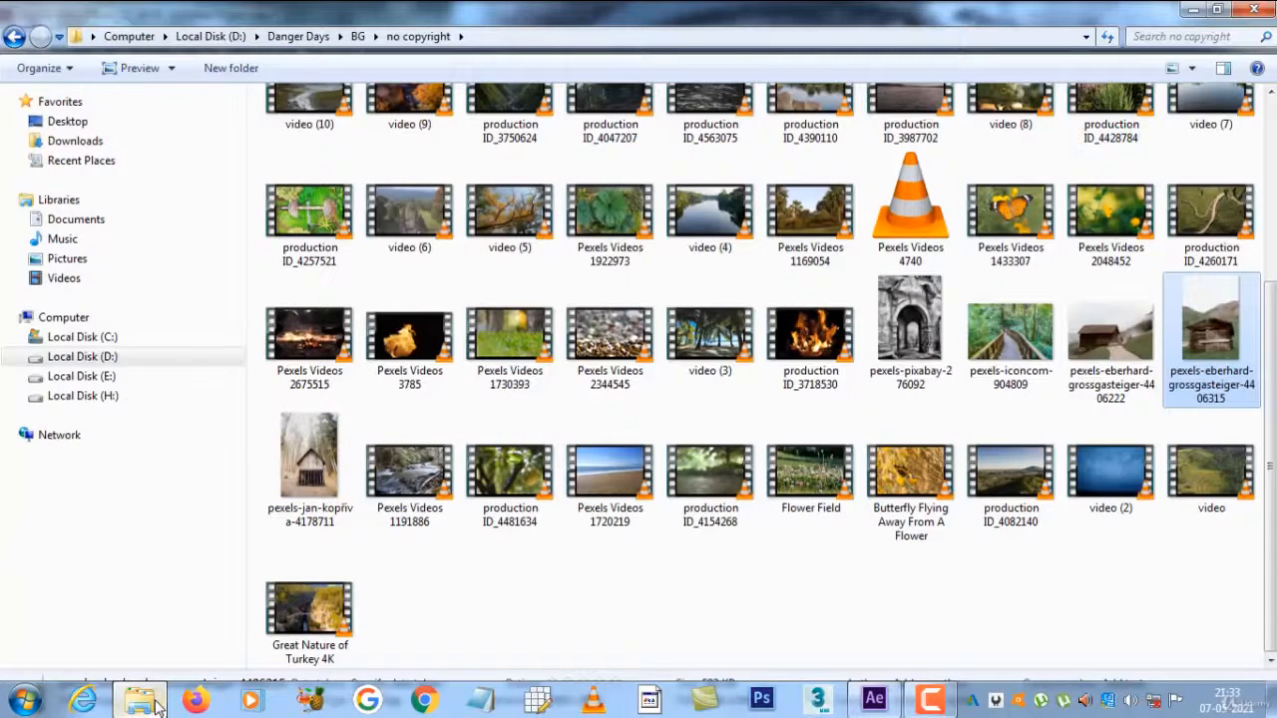
Switch to the file explorer and preview the butterfly clip Pexels Videos 1433307.mp4 in VLC media player.
click(139, 702)
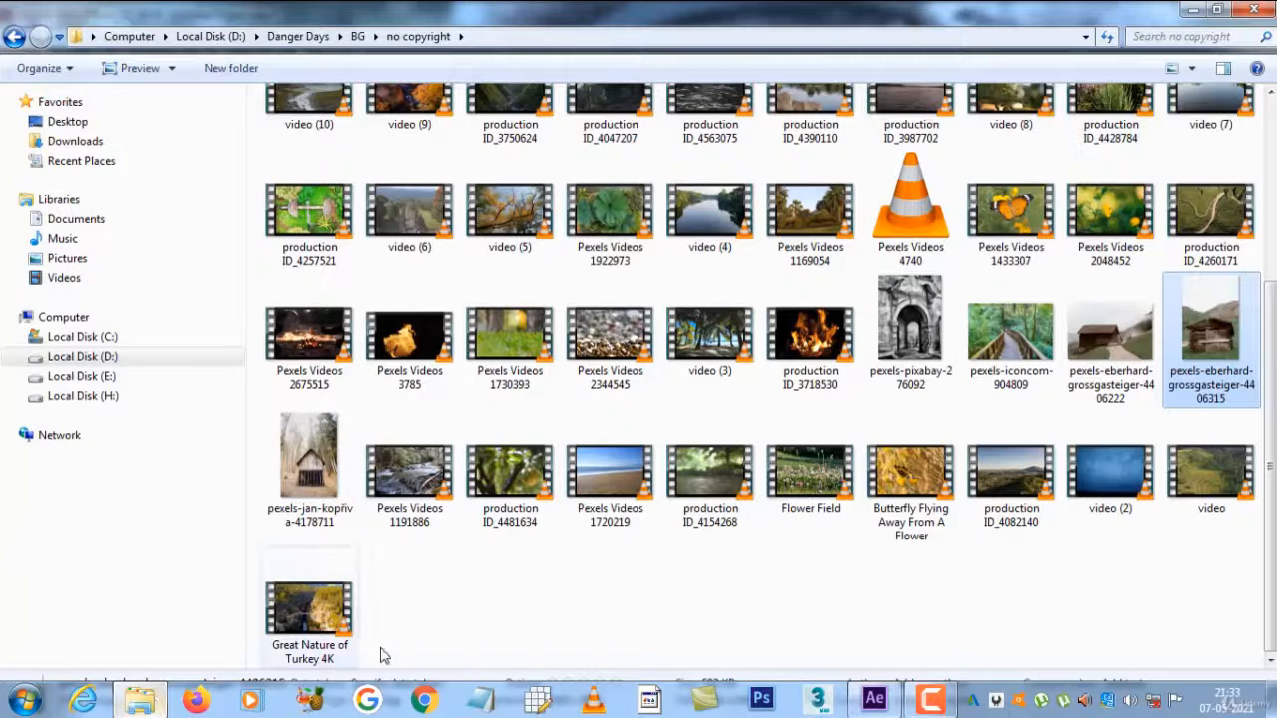
click(726, 574)
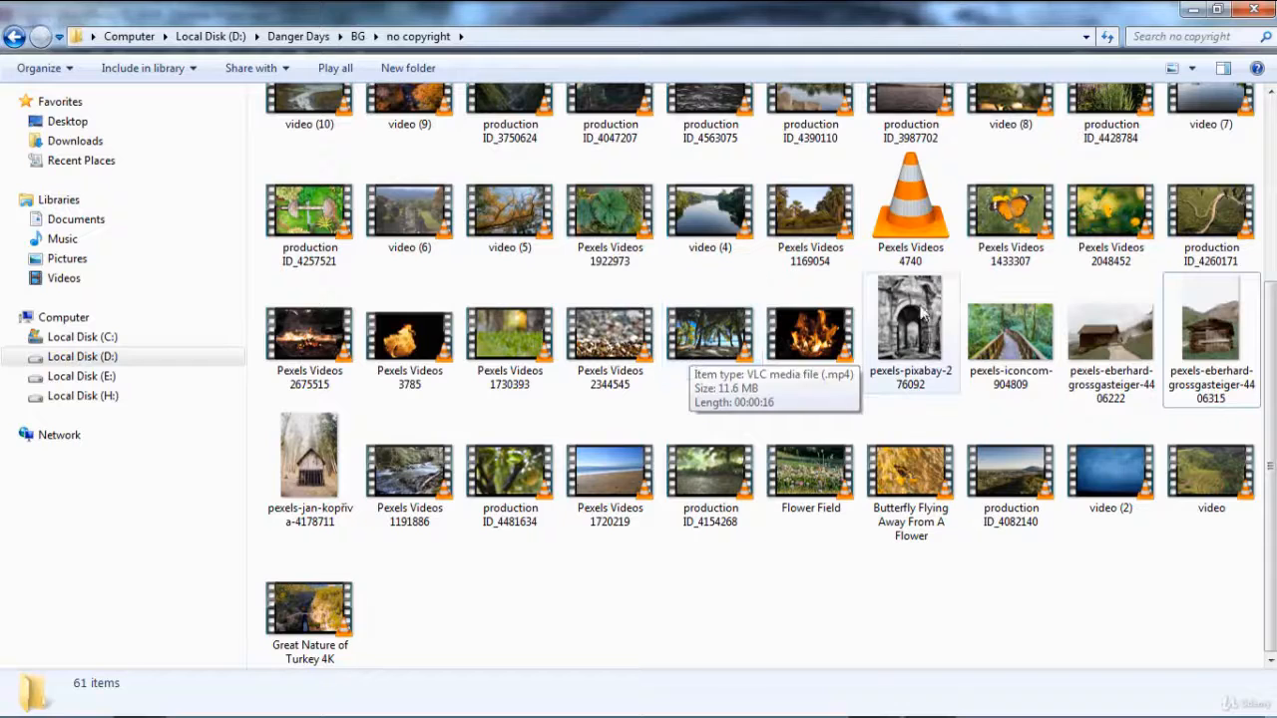
click(994, 225)
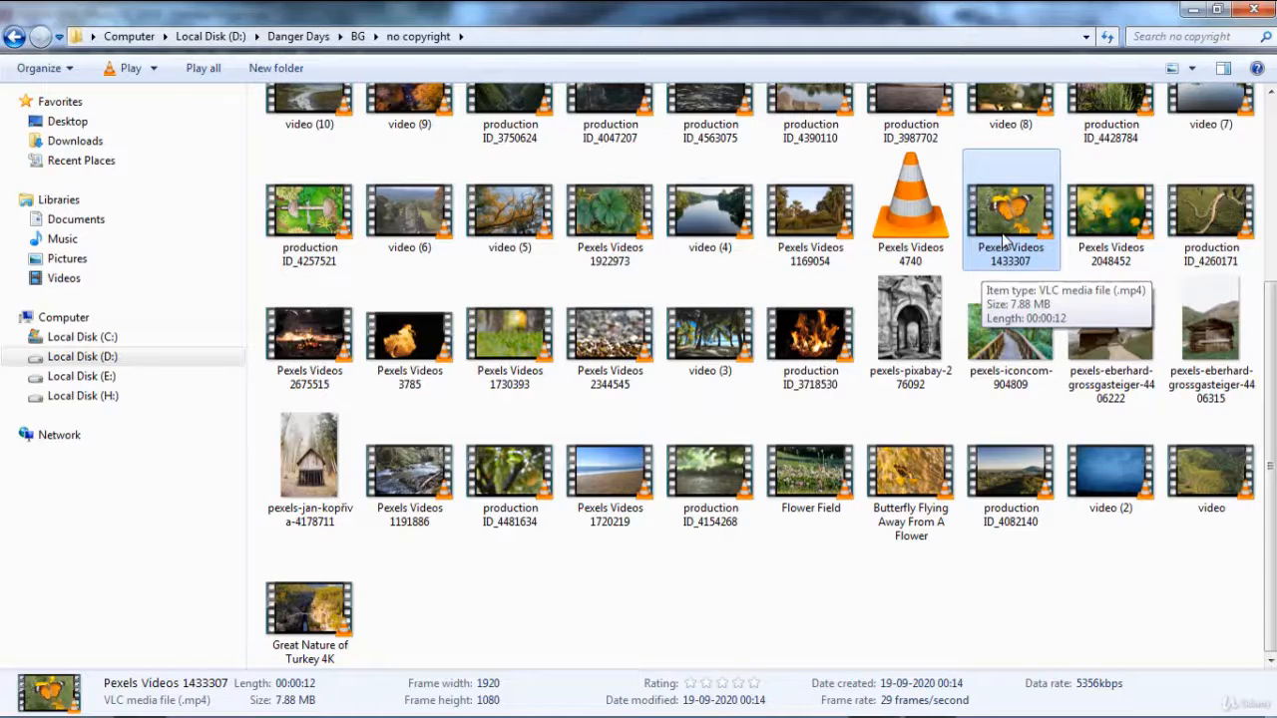
double_click(1005, 239)
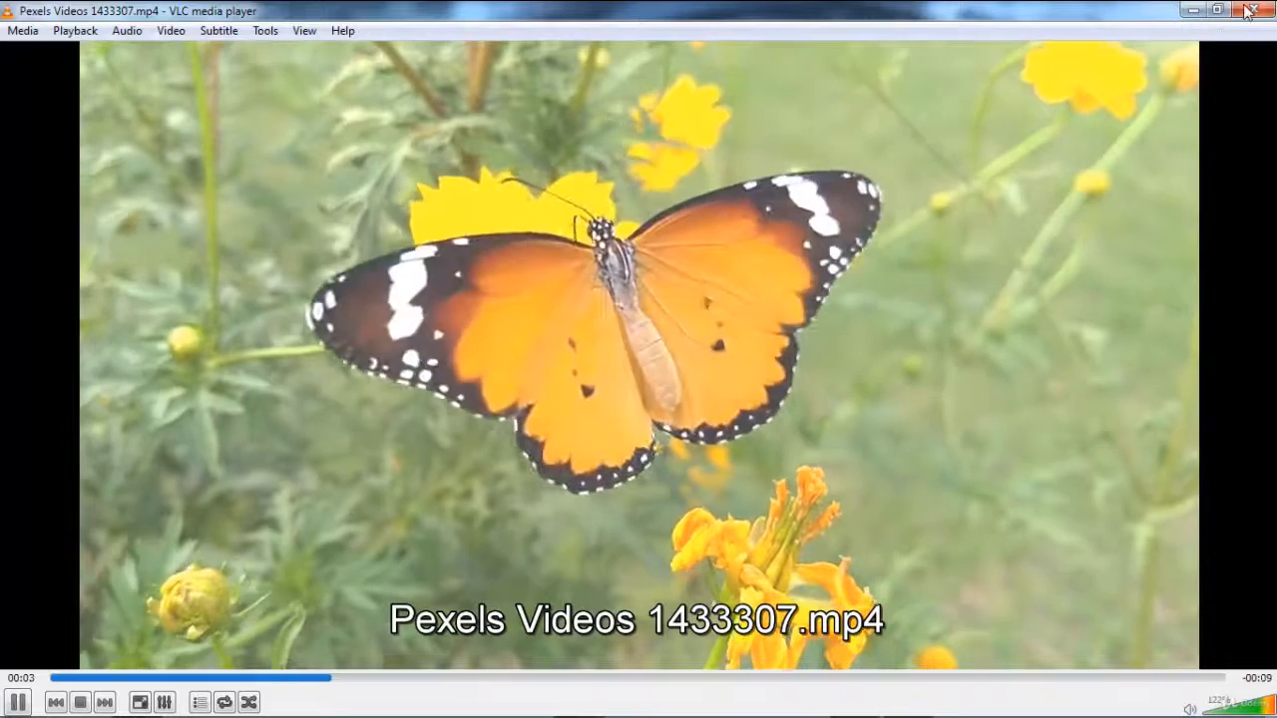
click(1253, 9)
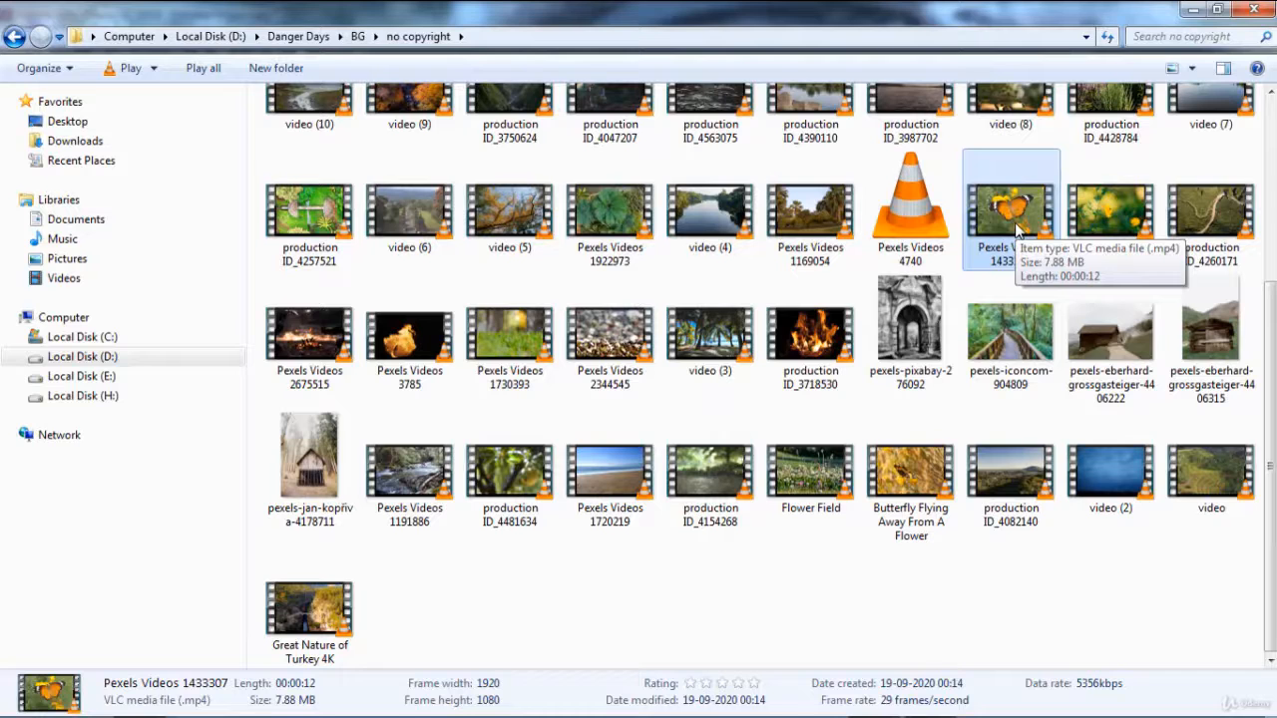
Import Pexels Videos 1433307.mp4 into the After Effects project and add it to the composition as the top layer above Null 4.
drag(1015, 229, 146, 354)
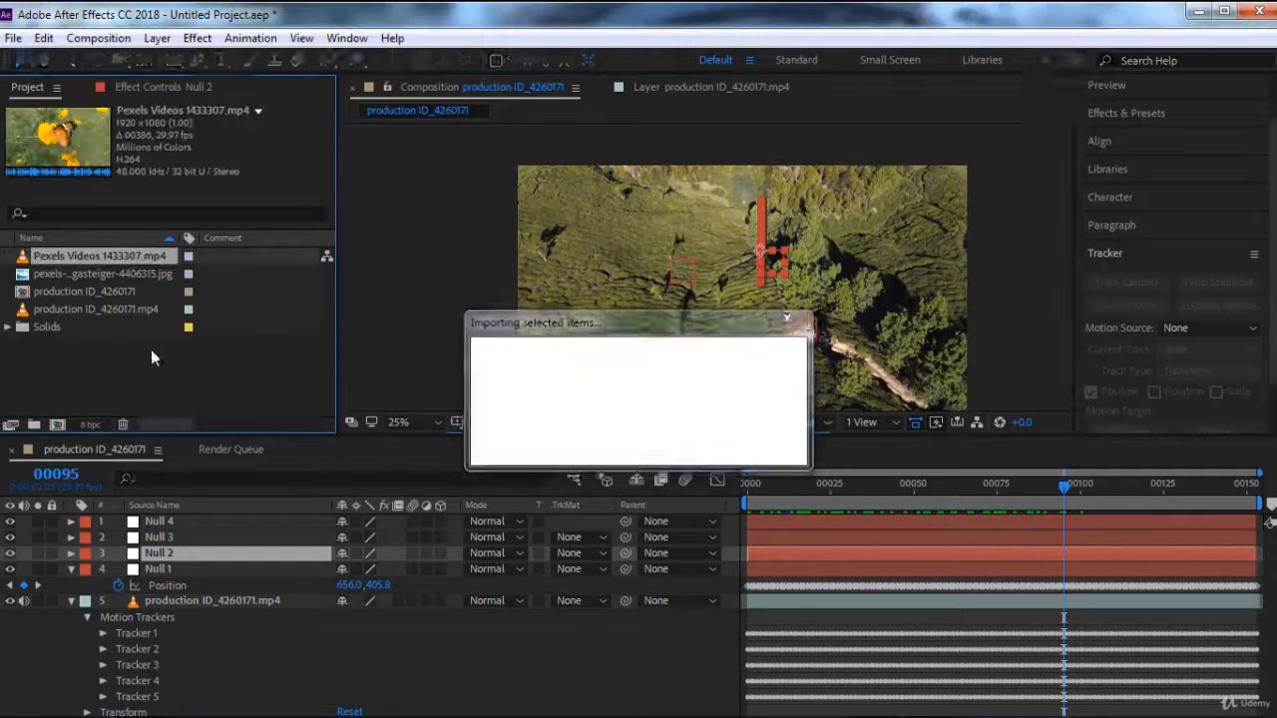
drag(143, 258, 195, 526)
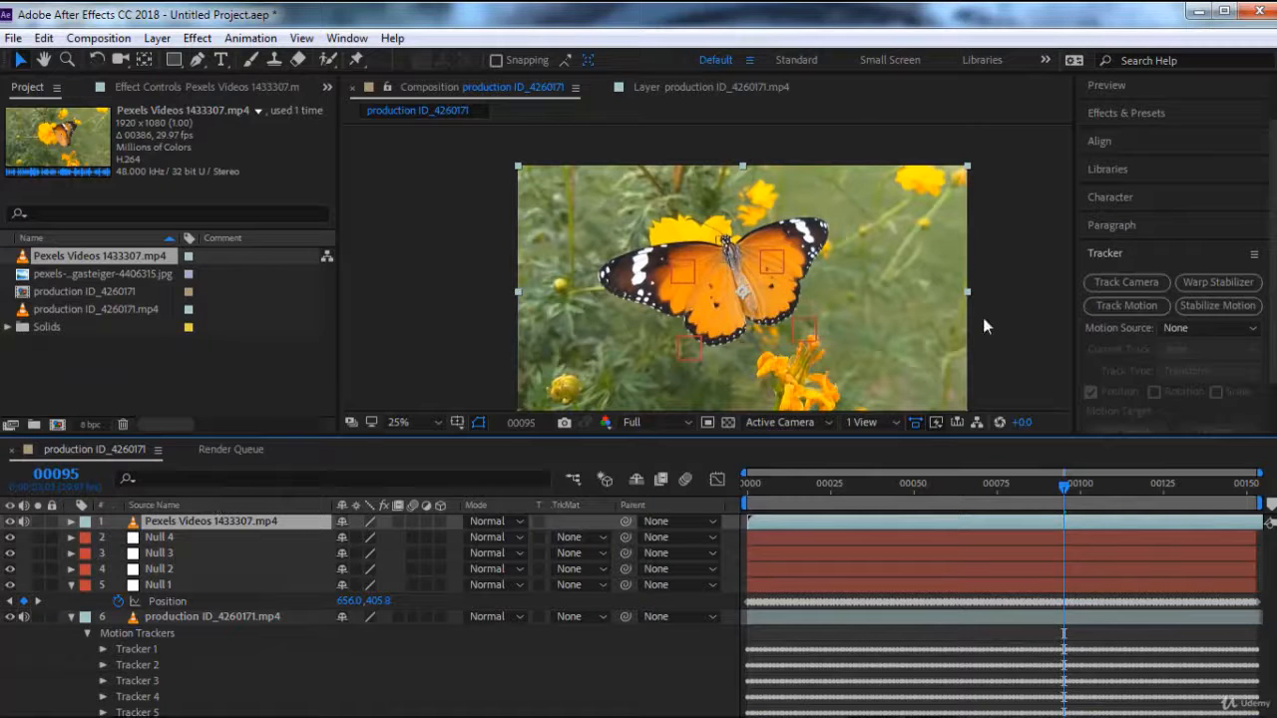
Apply the Corner Pin effect to the butterfly video layer and enable keyframing for all four corners at frame 0.
scroll(1143, 217, up, 2)
click(1146, 169)
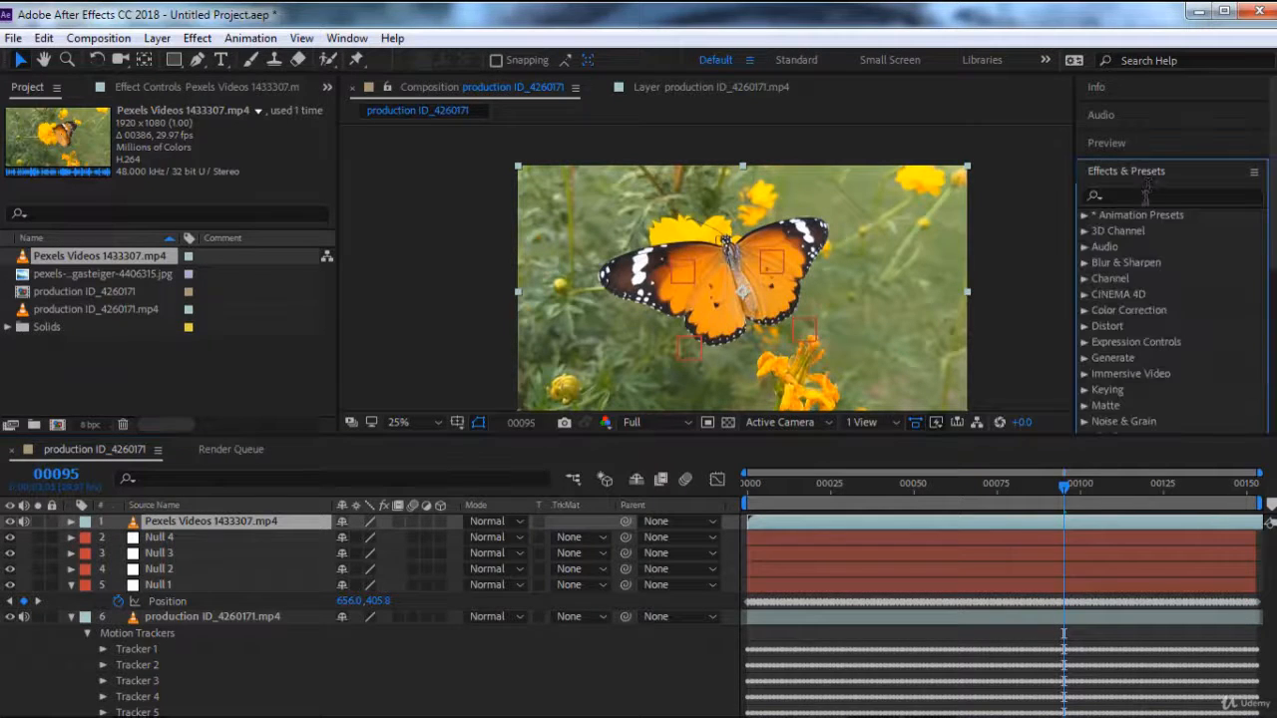
click(1145, 195)
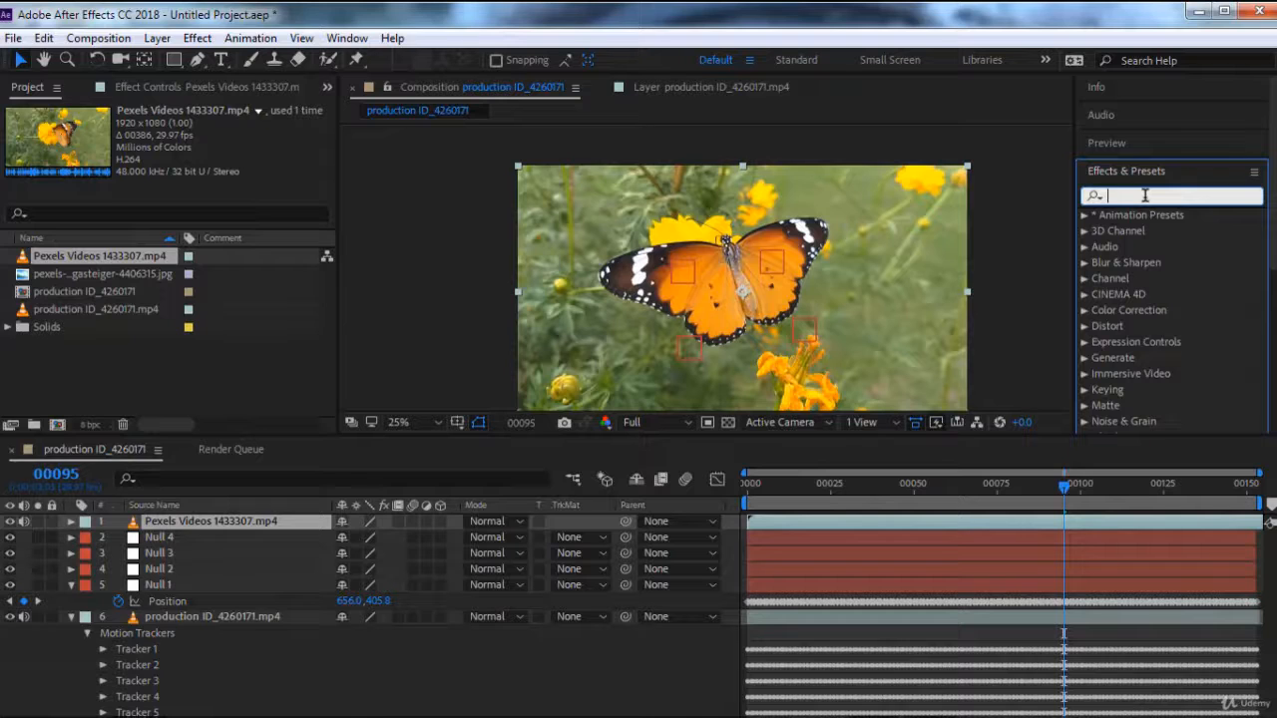
text(corn)
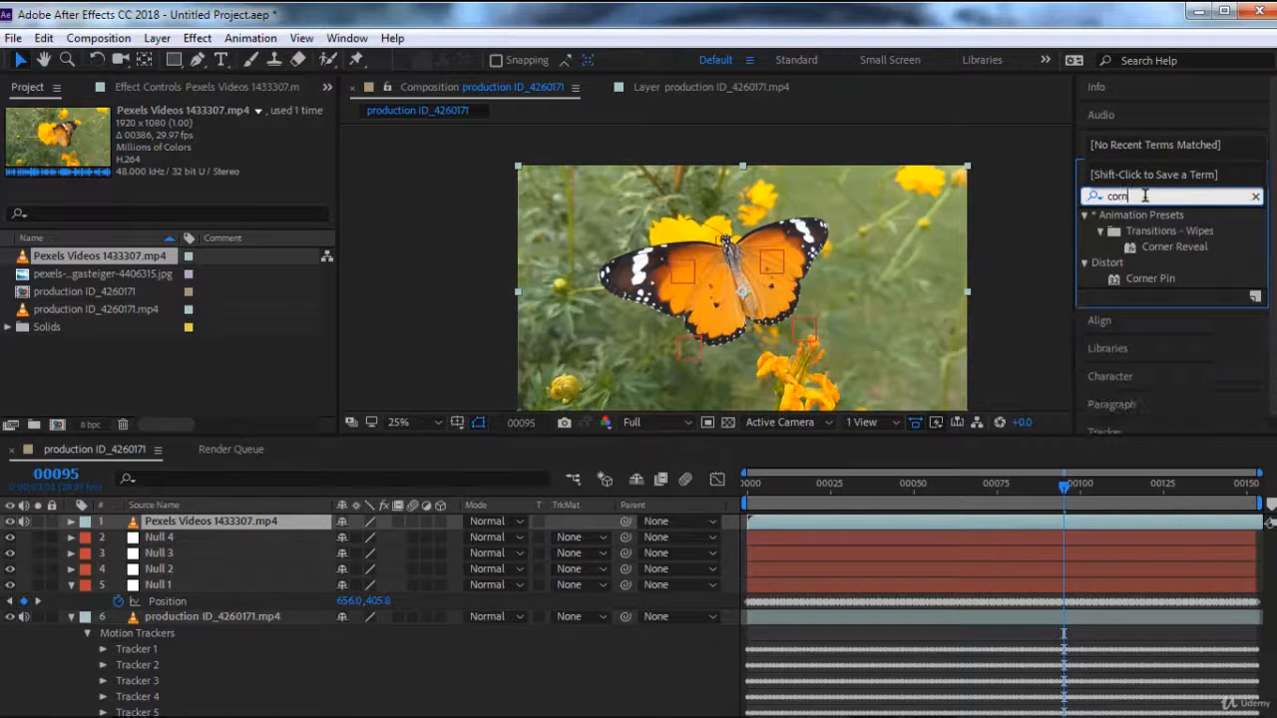
click(1163, 279)
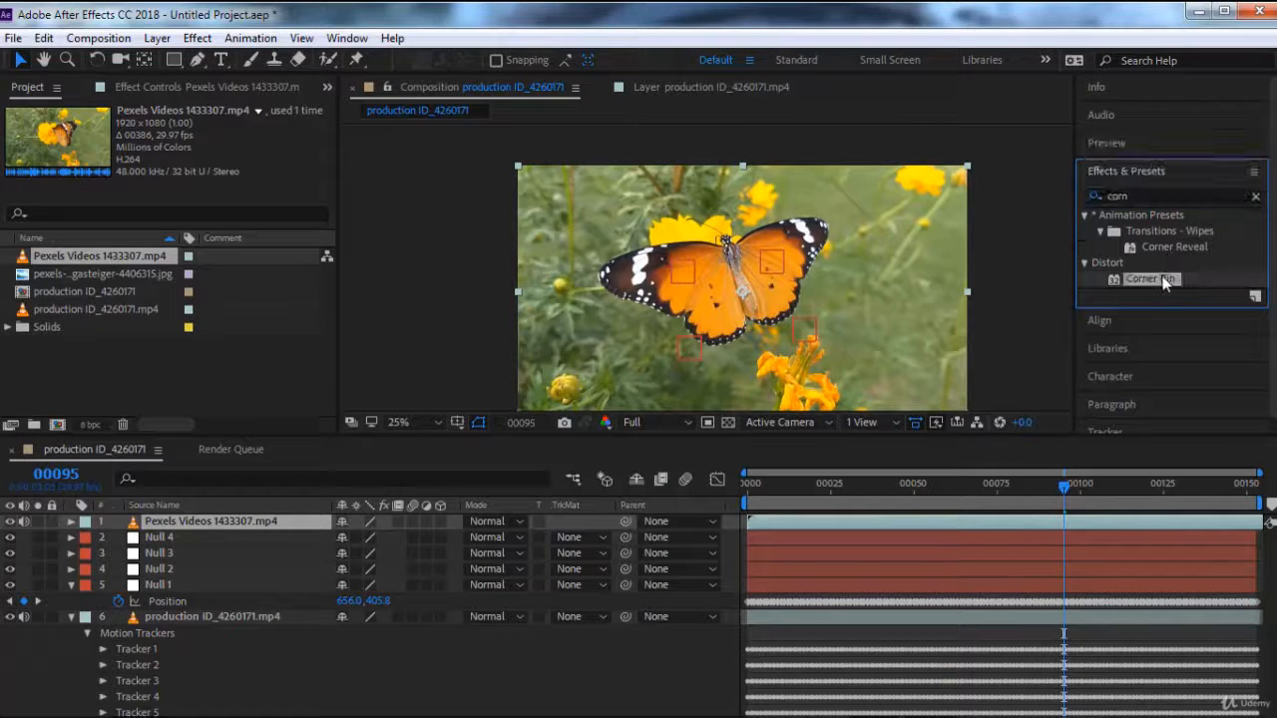
double_click(1152, 278)
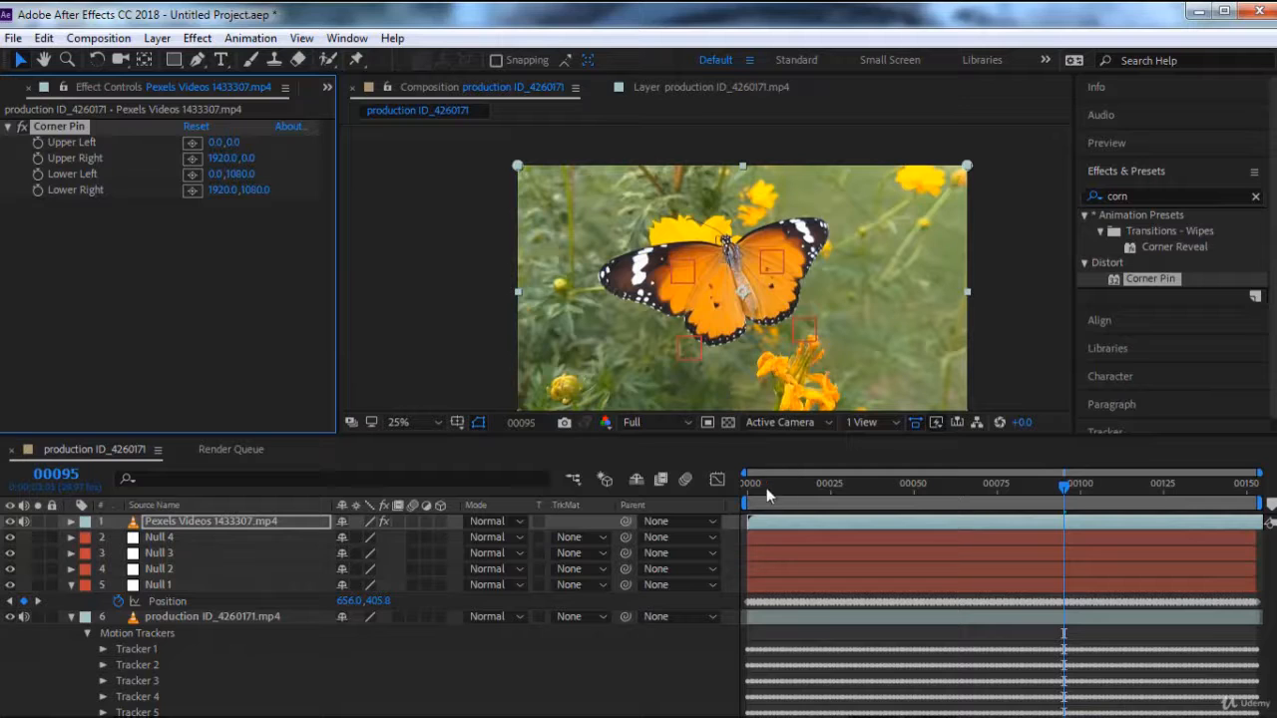
drag(766, 488, 672, 484)
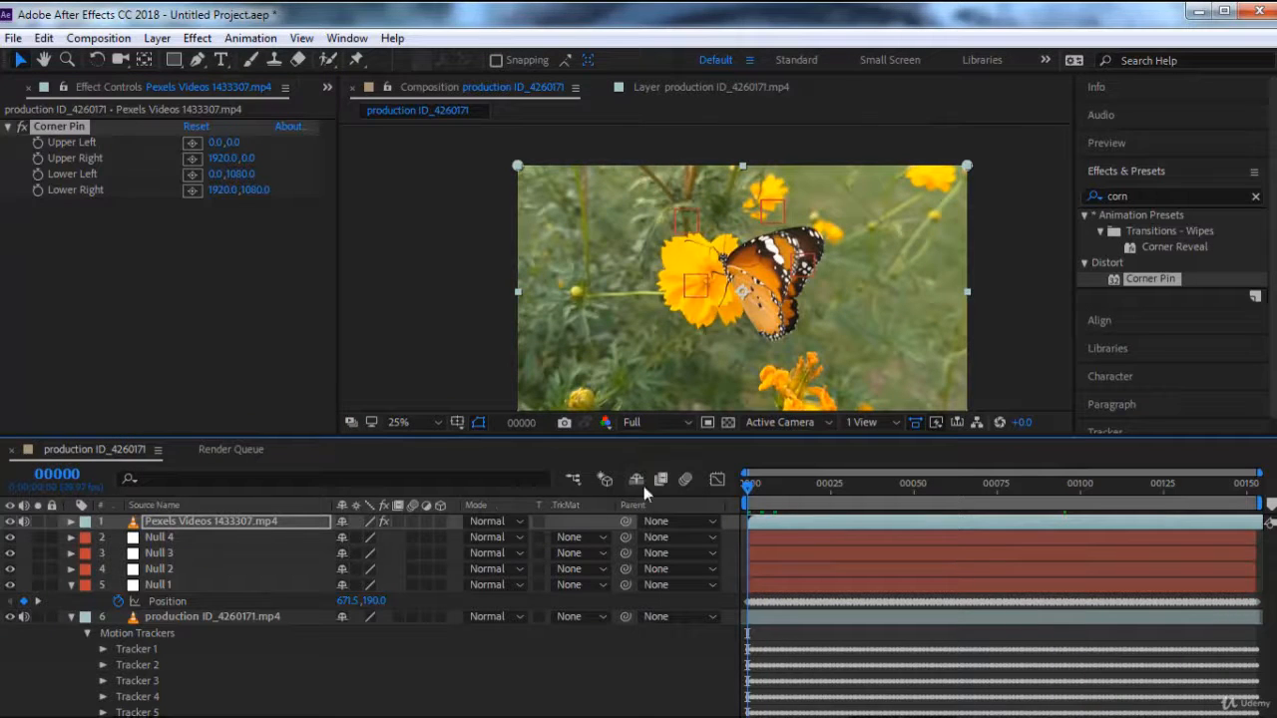
drag(38, 142, 34, 199)
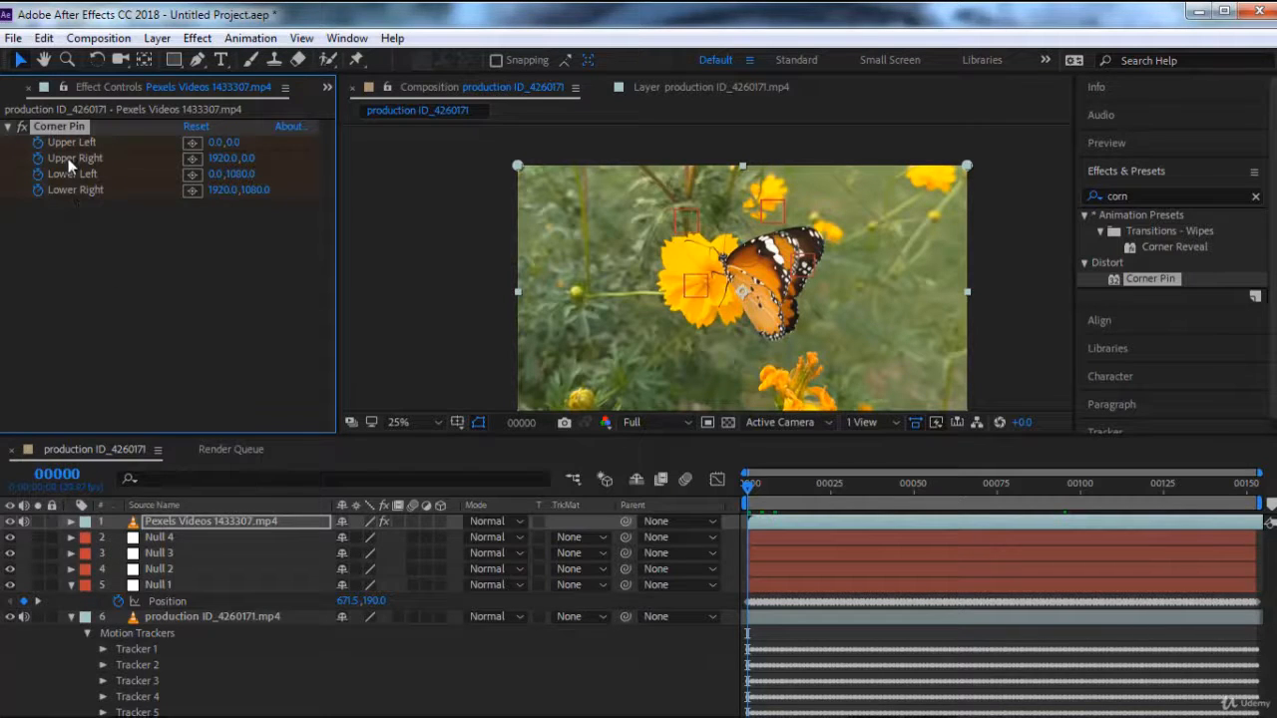
Copy Null 1's Position keyframes onto the Corner Pin Upper Left property at frame 0, and scrub the composition to check the corner's motion.
click(159, 587)
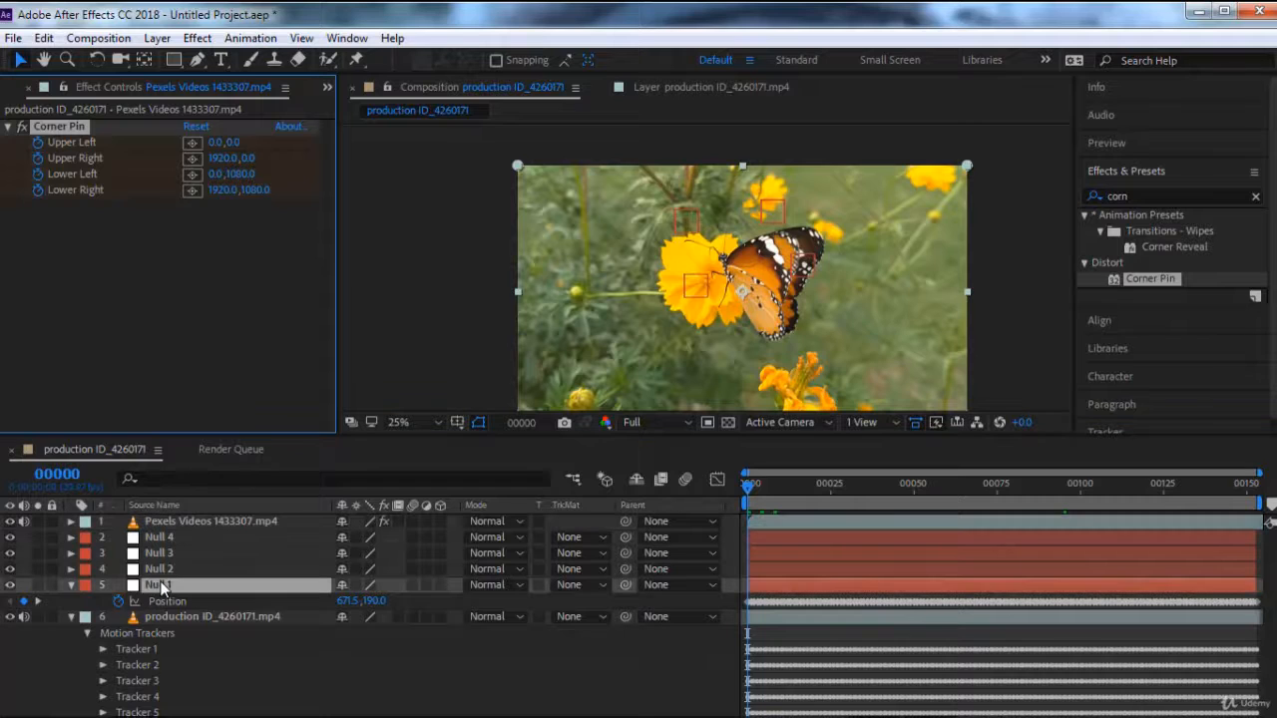
key(p)
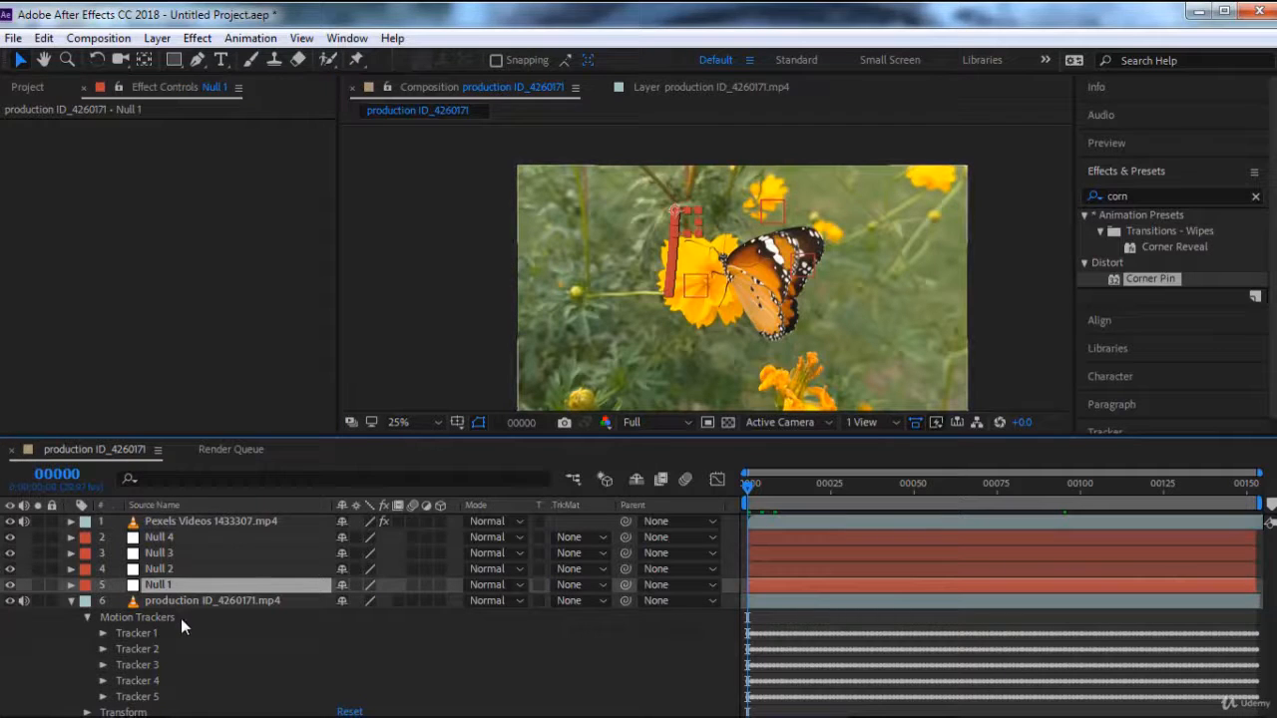
key(p)
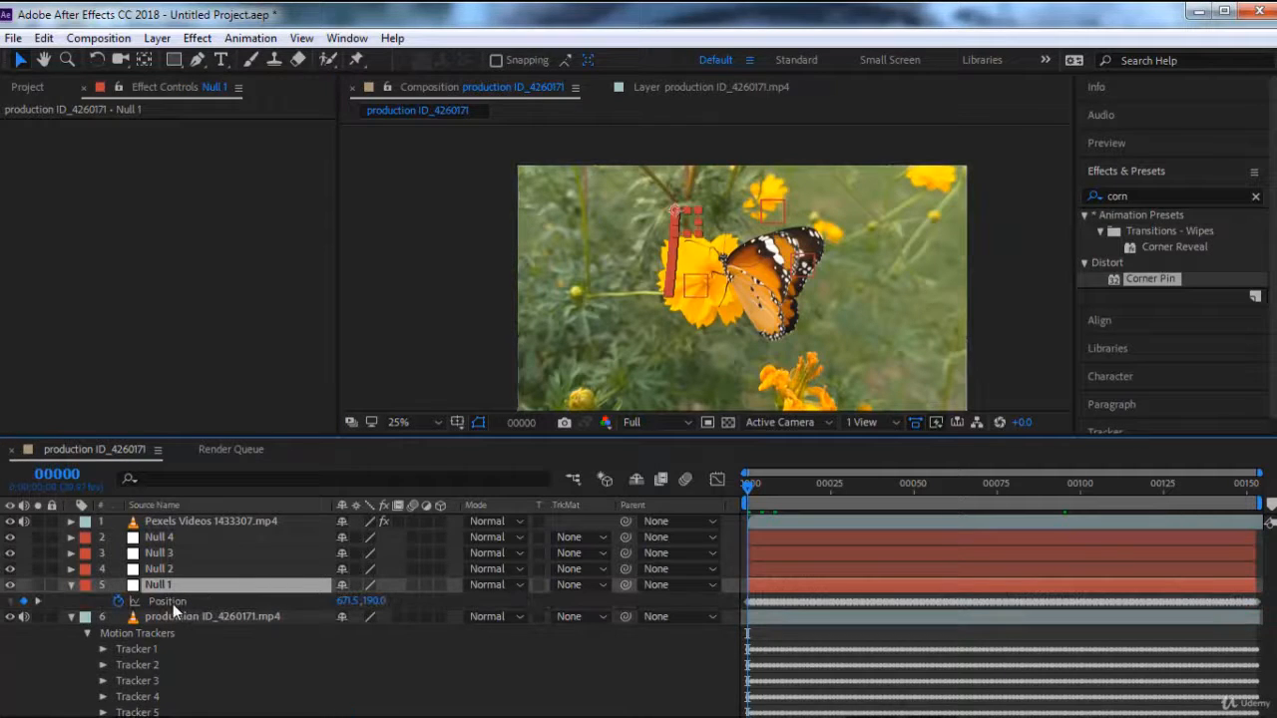
click(173, 603)
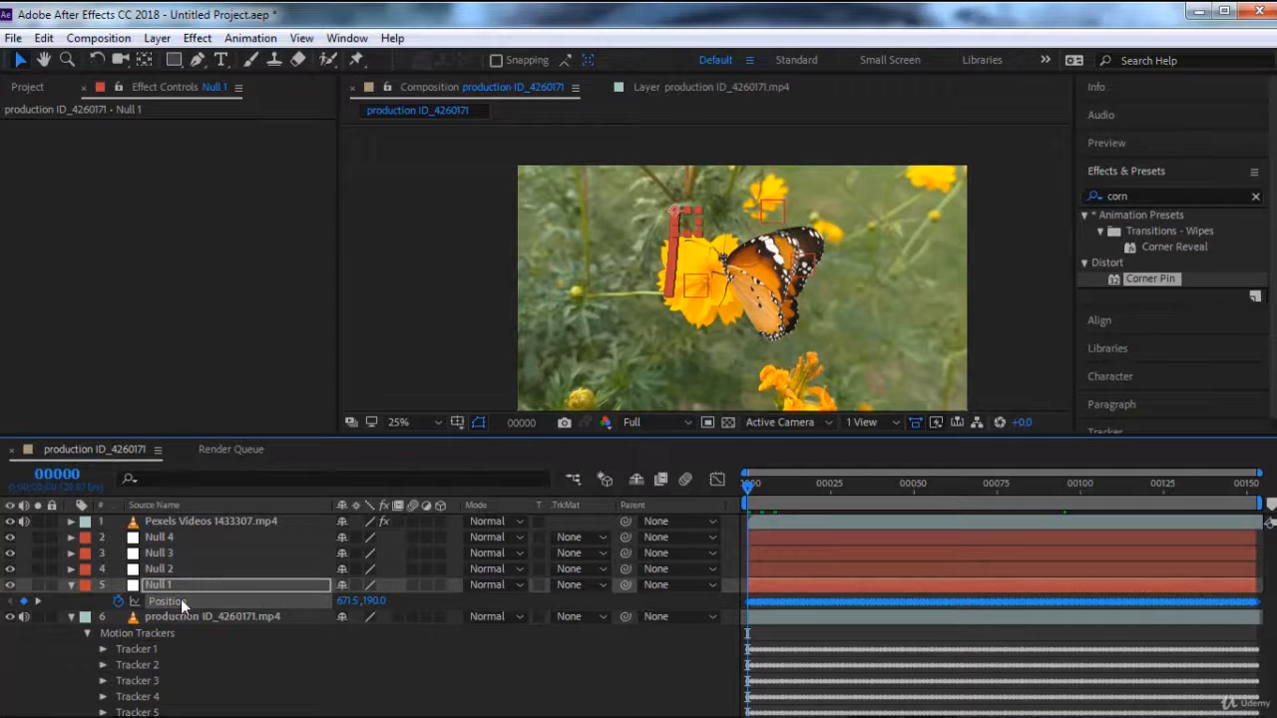
click(173, 521)
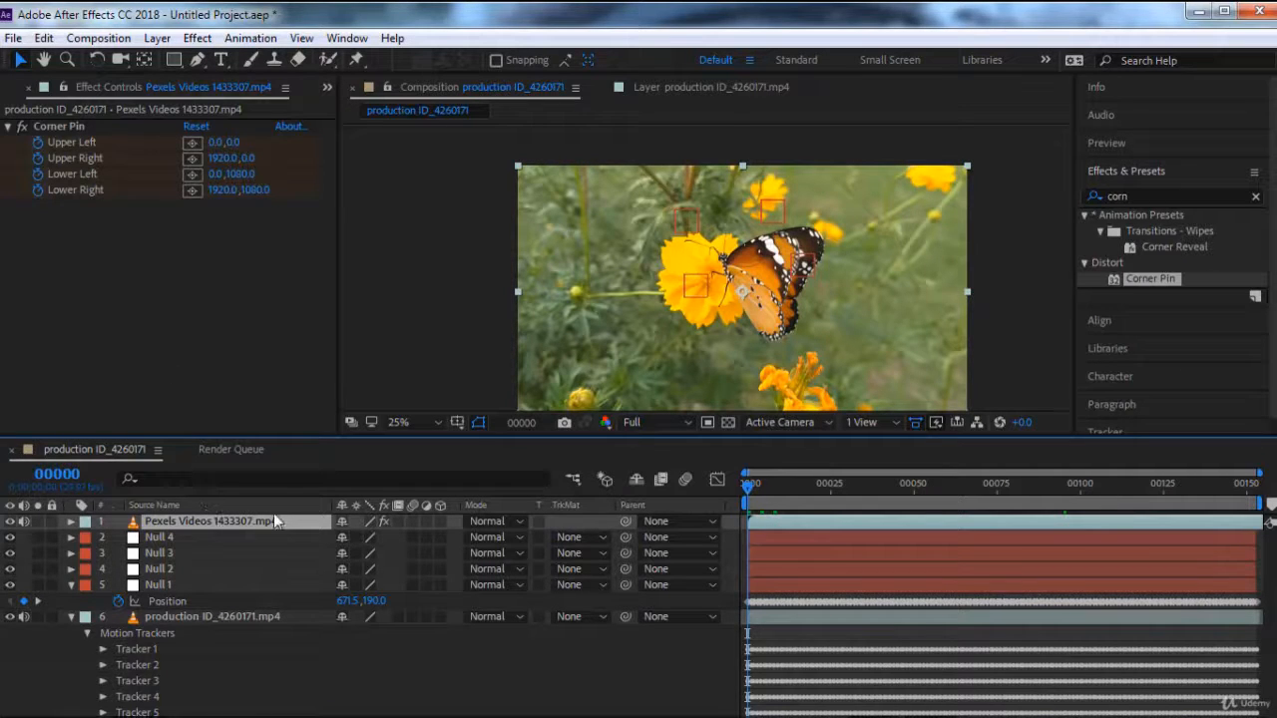
click(82, 127)
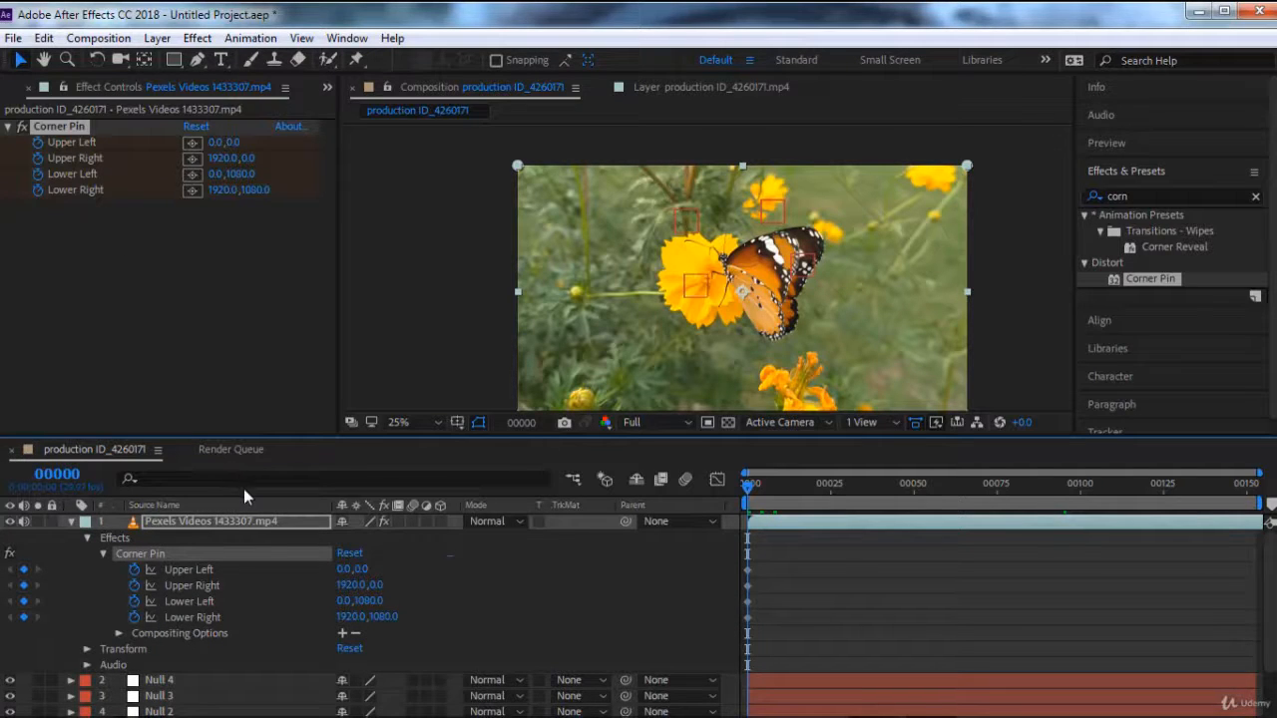
click(192, 572)
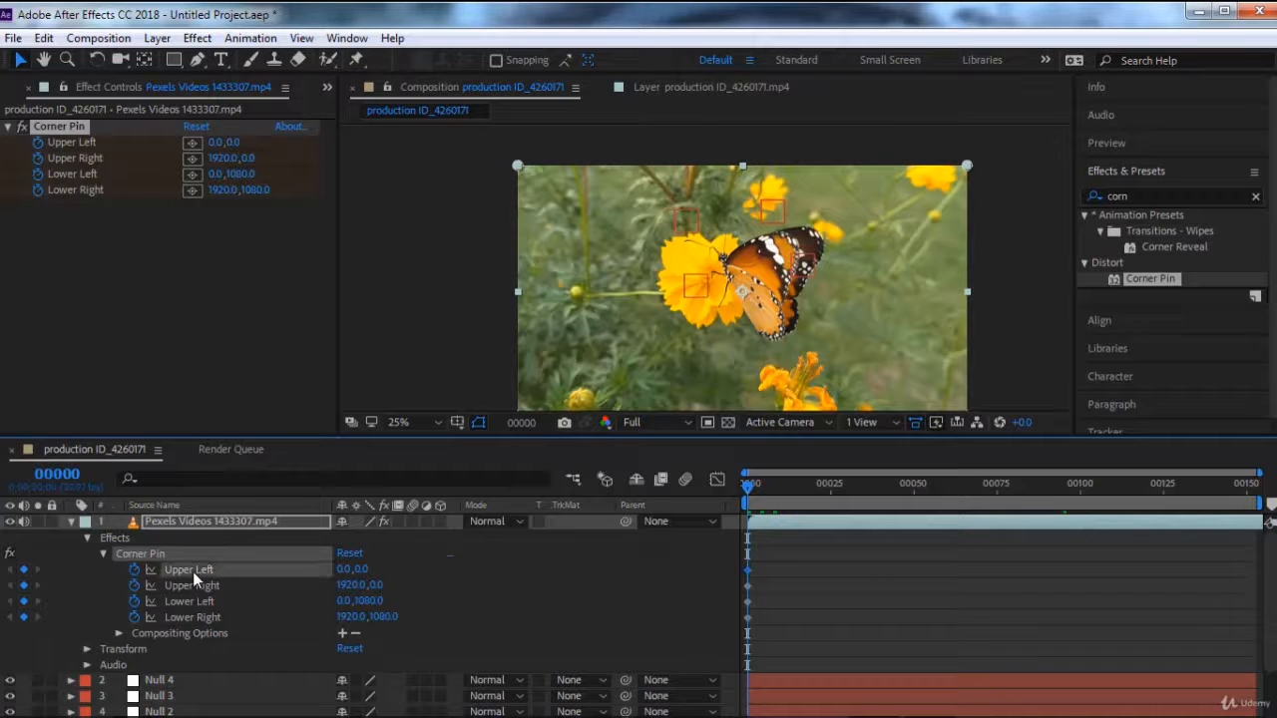
key(ctrl+v)
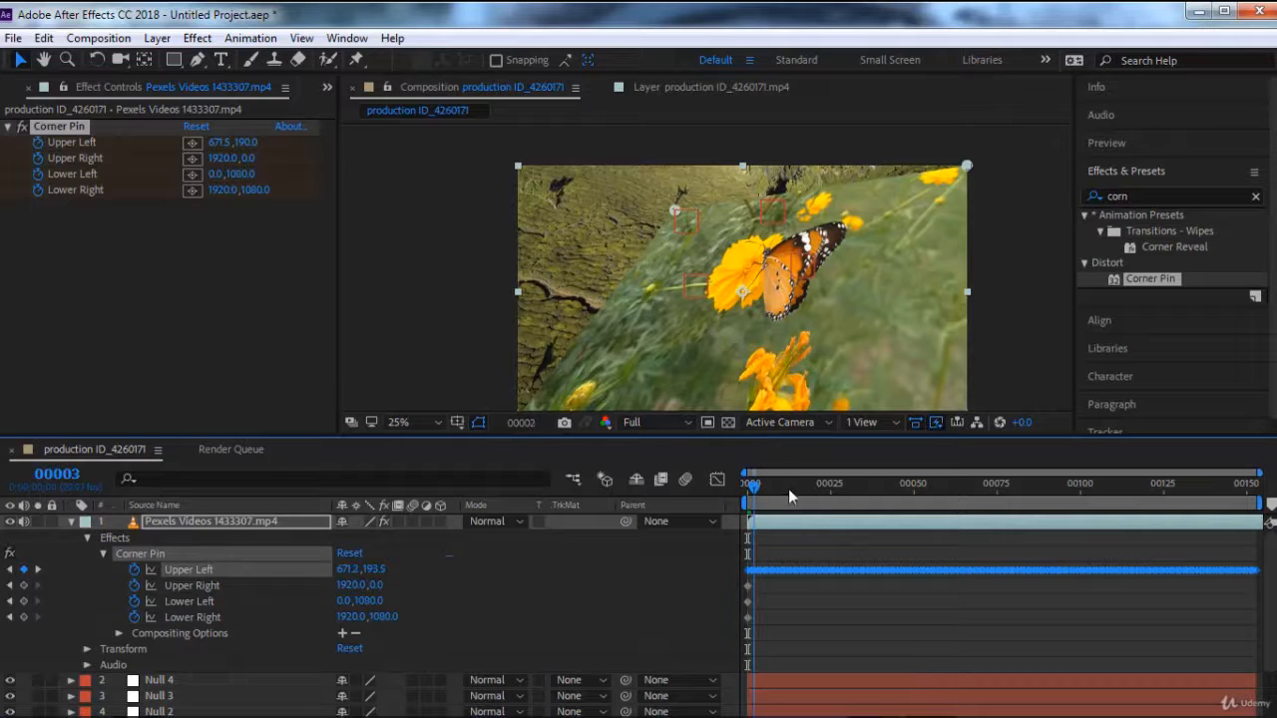
click(843, 484)
drag(863, 493, 724, 480)
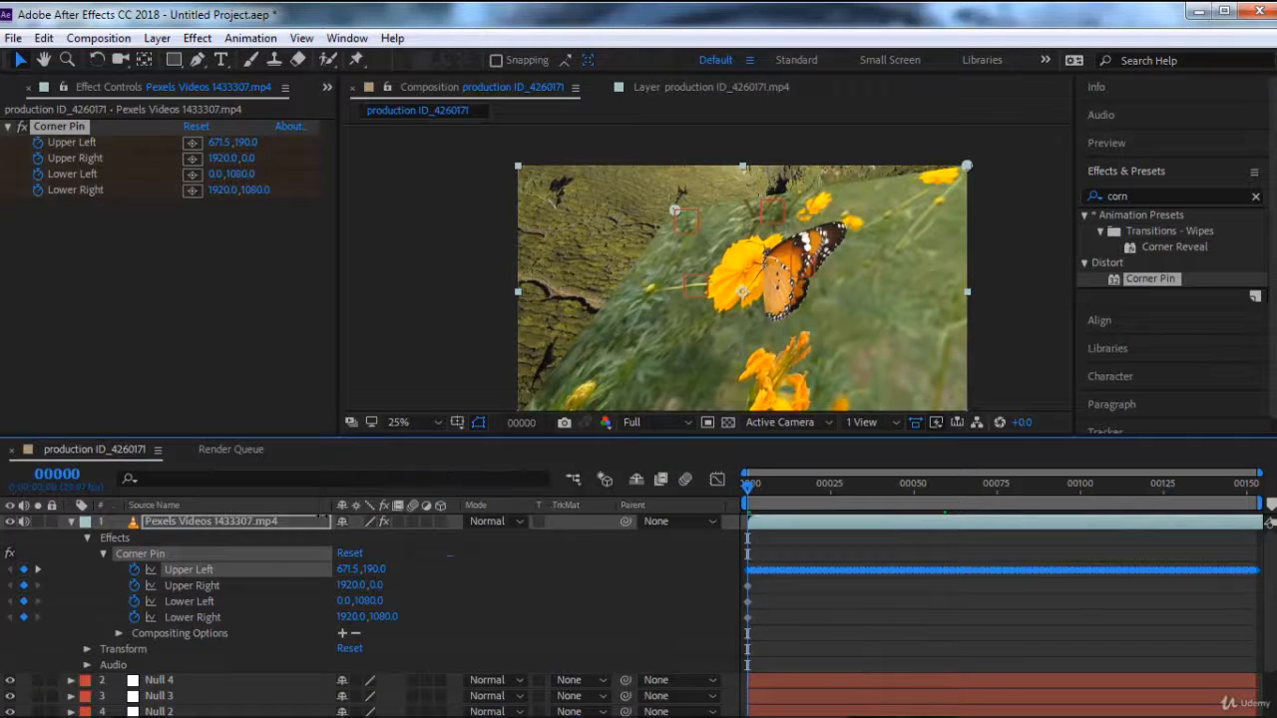
Copy Null 2's Position keyframes onto the butterfly layer's Corner Pin Upper Right property at frame 0.
scroll(224, 608, down, 1)
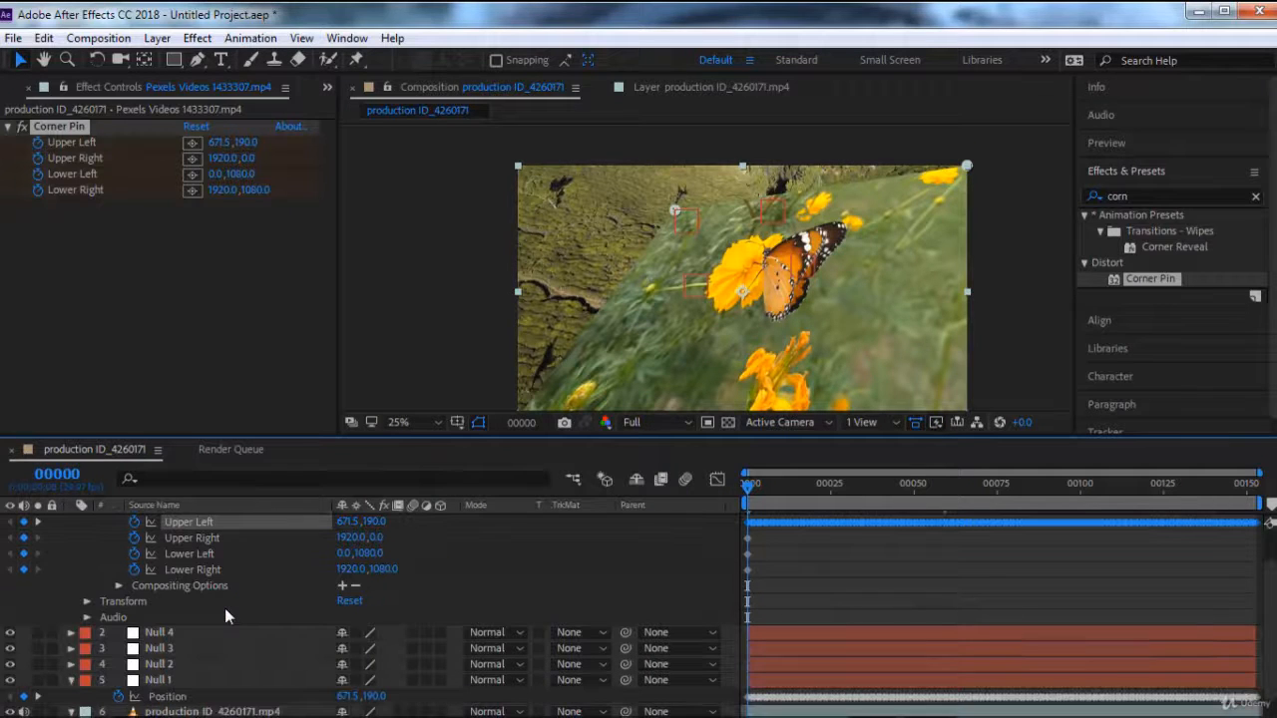
click(177, 664)
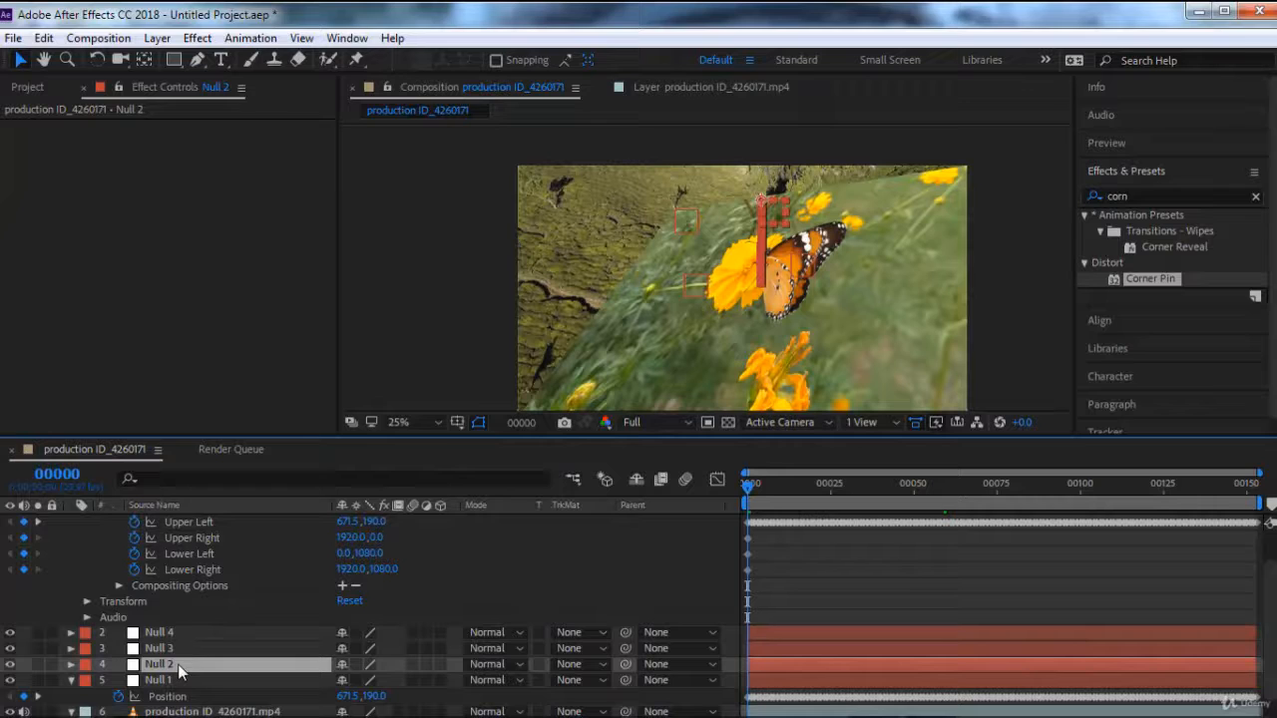
key(p)
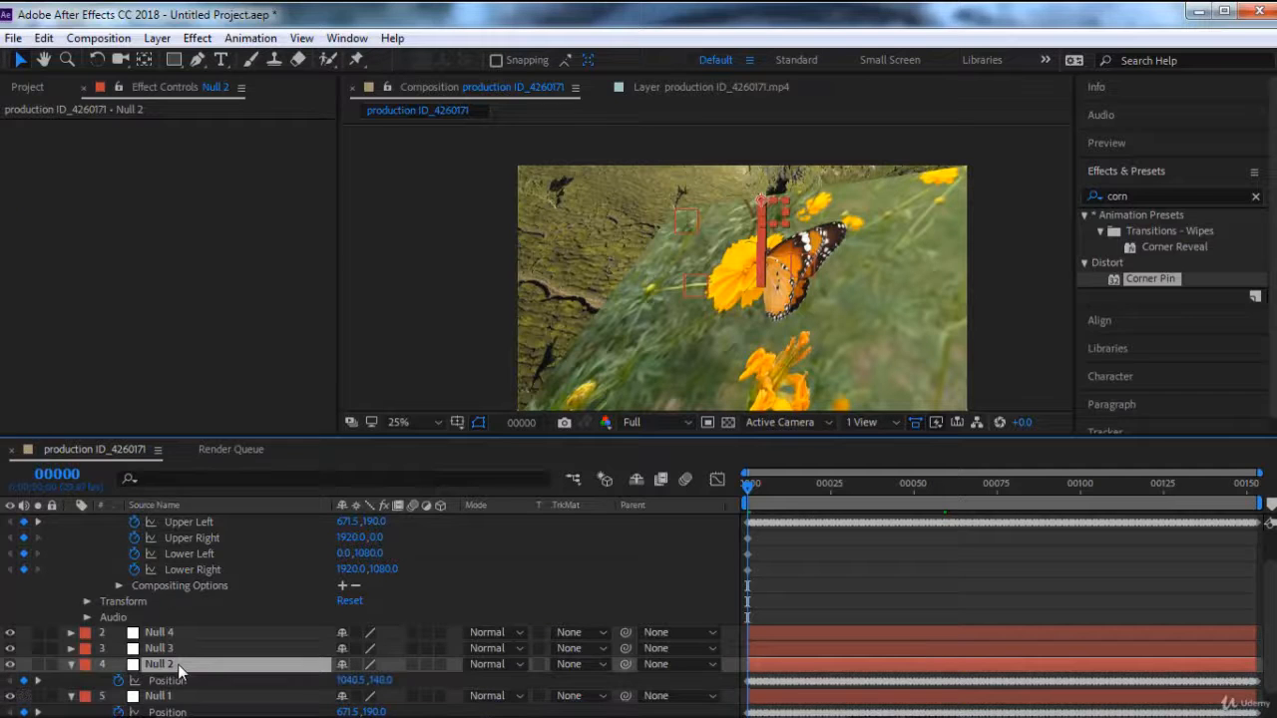
click(177, 682)
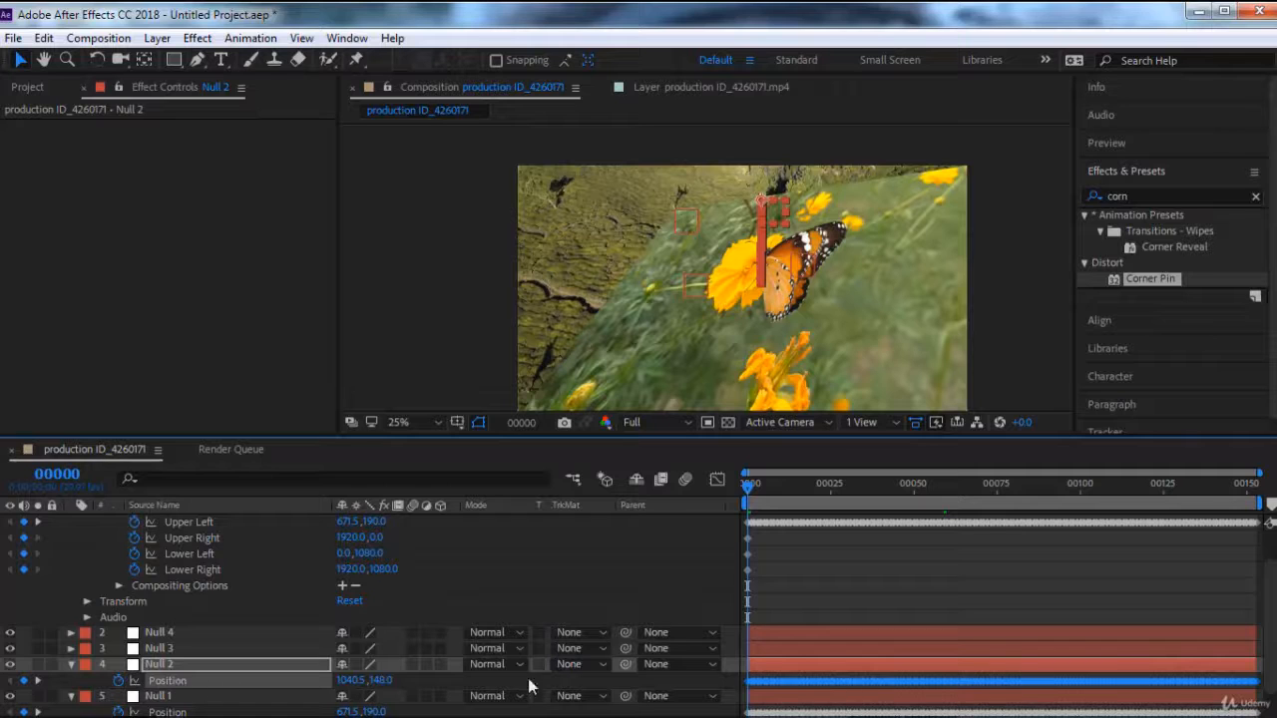
click(223, 571)
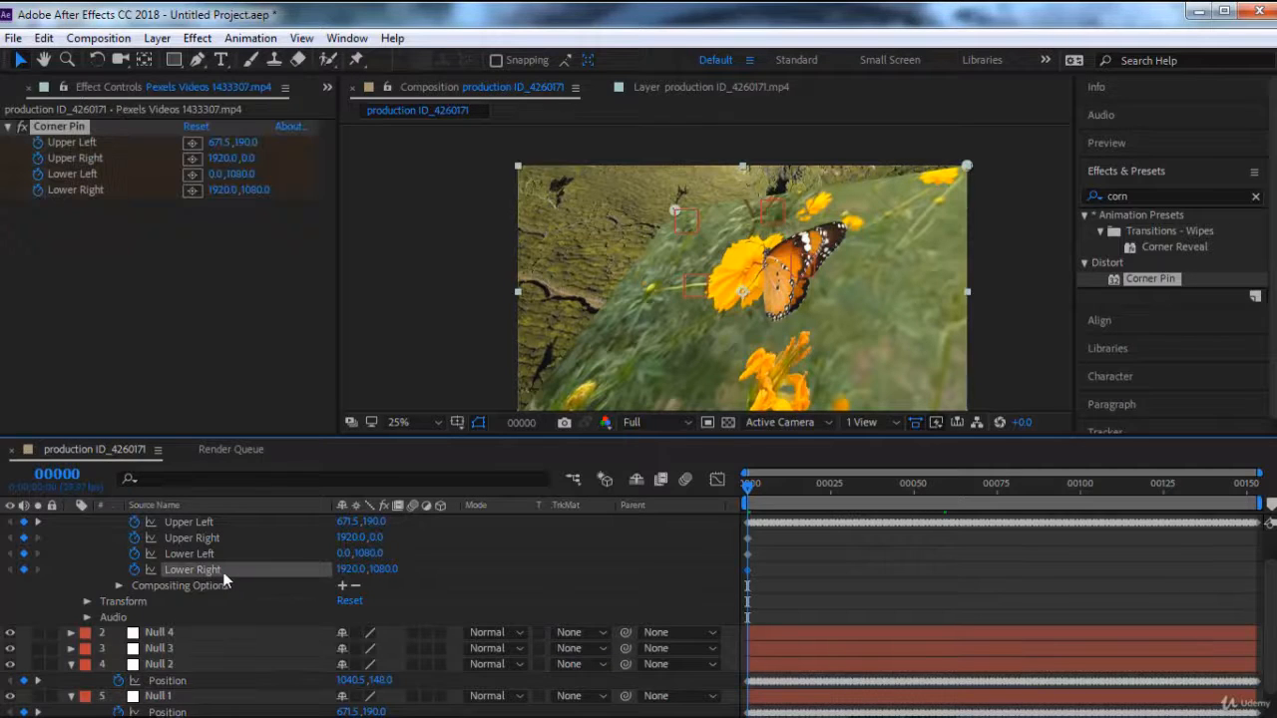
click(170, 664)
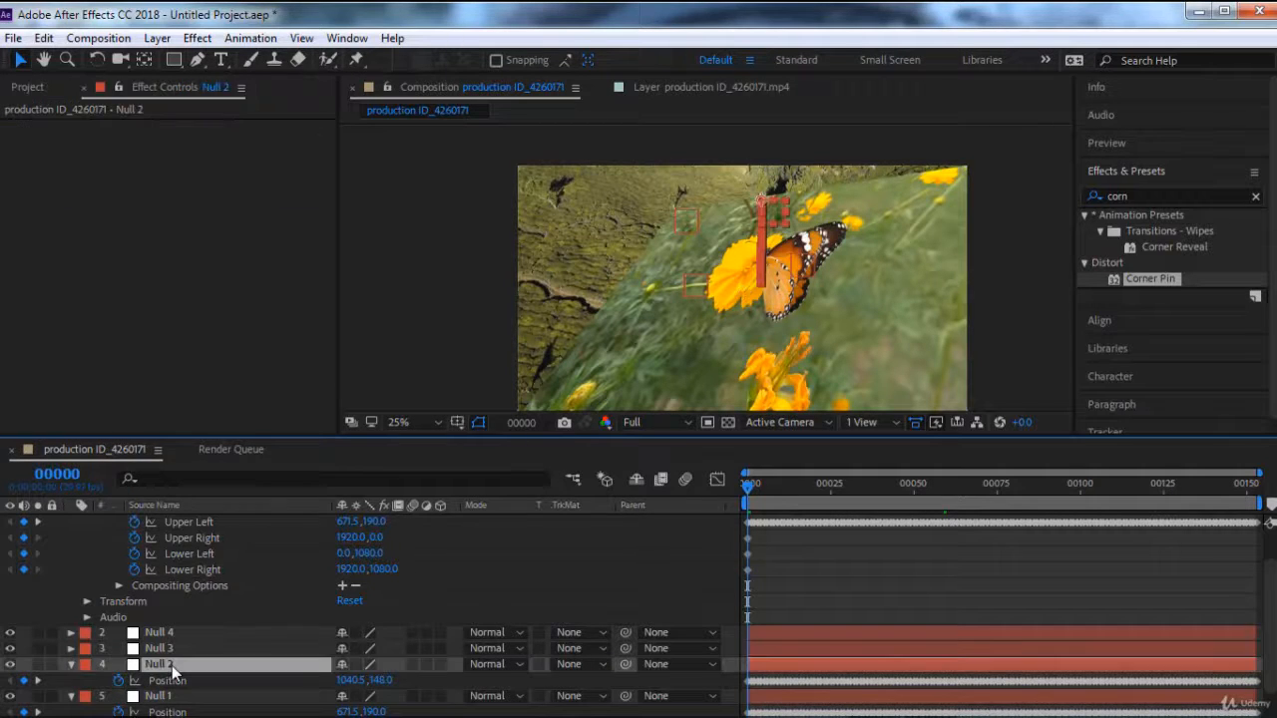
key(p)
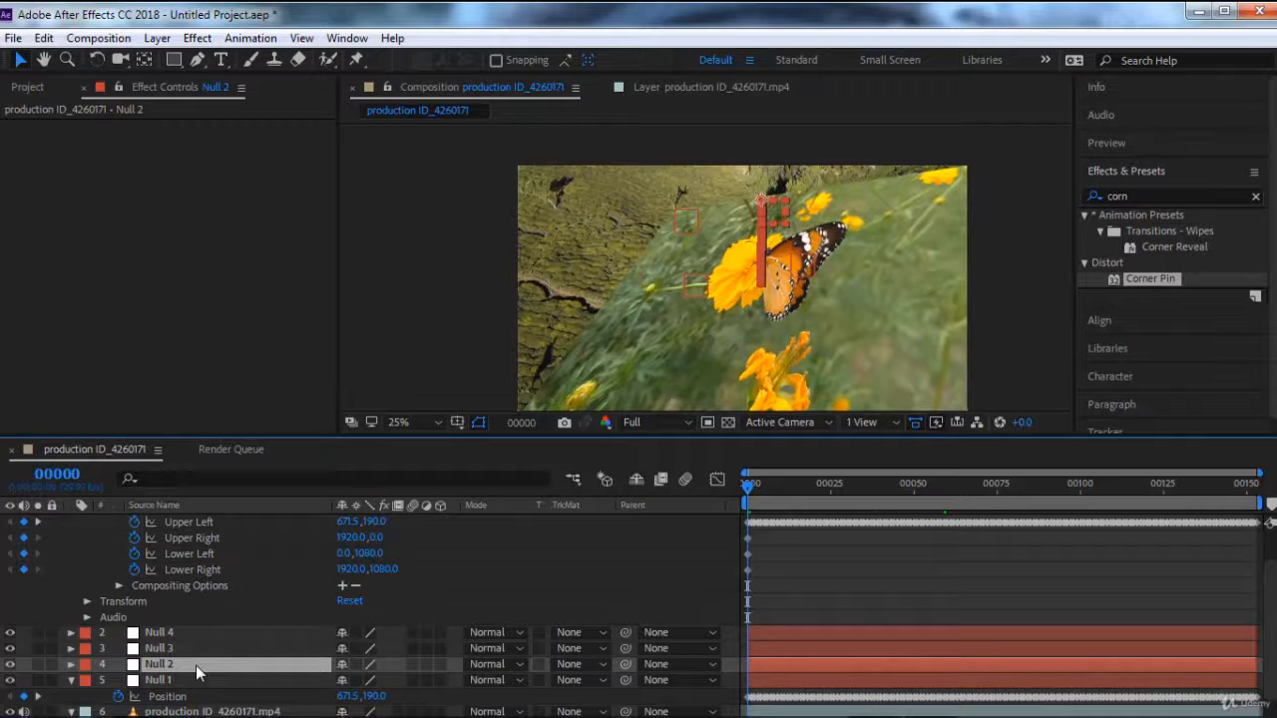
key(p)
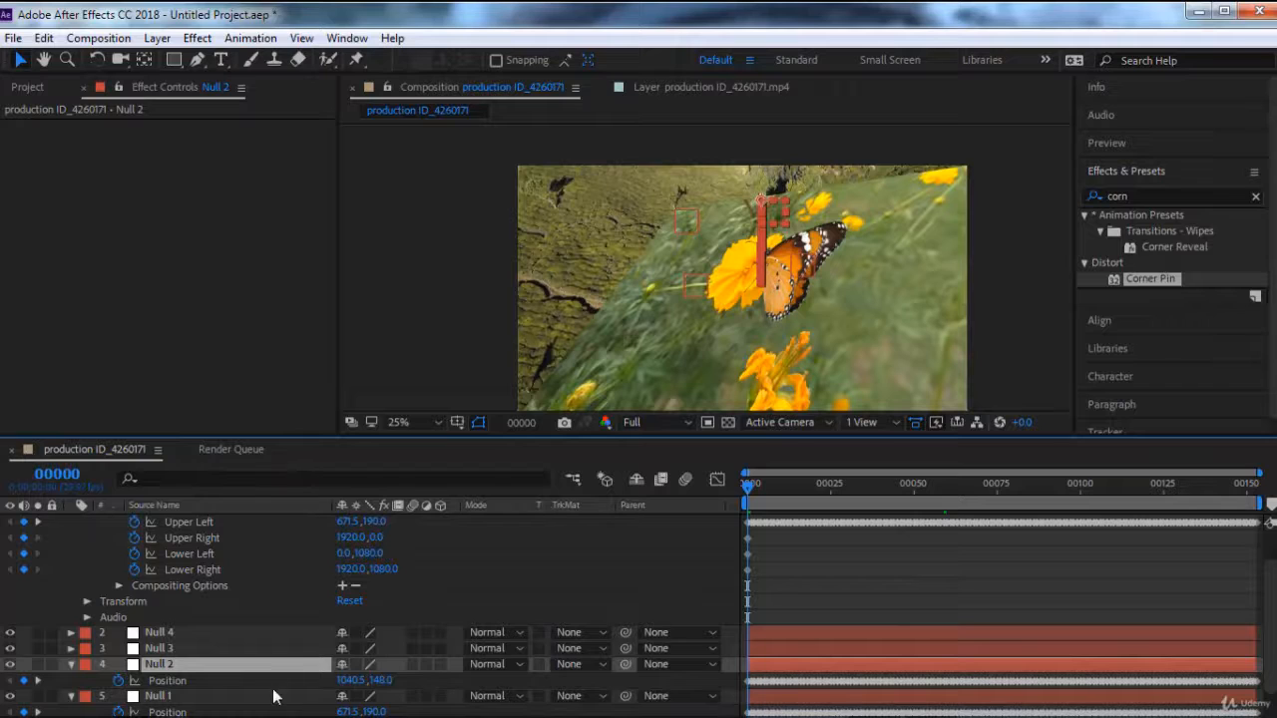
click(196, 683)
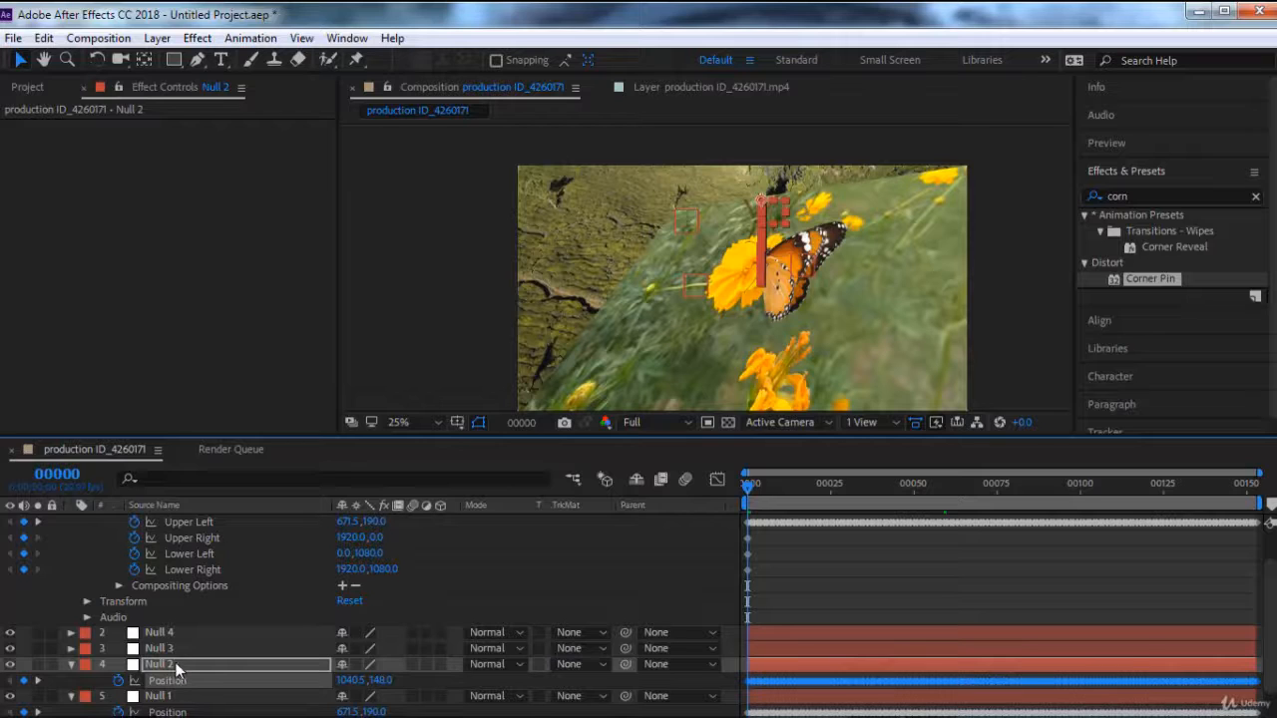
click(200, 536)
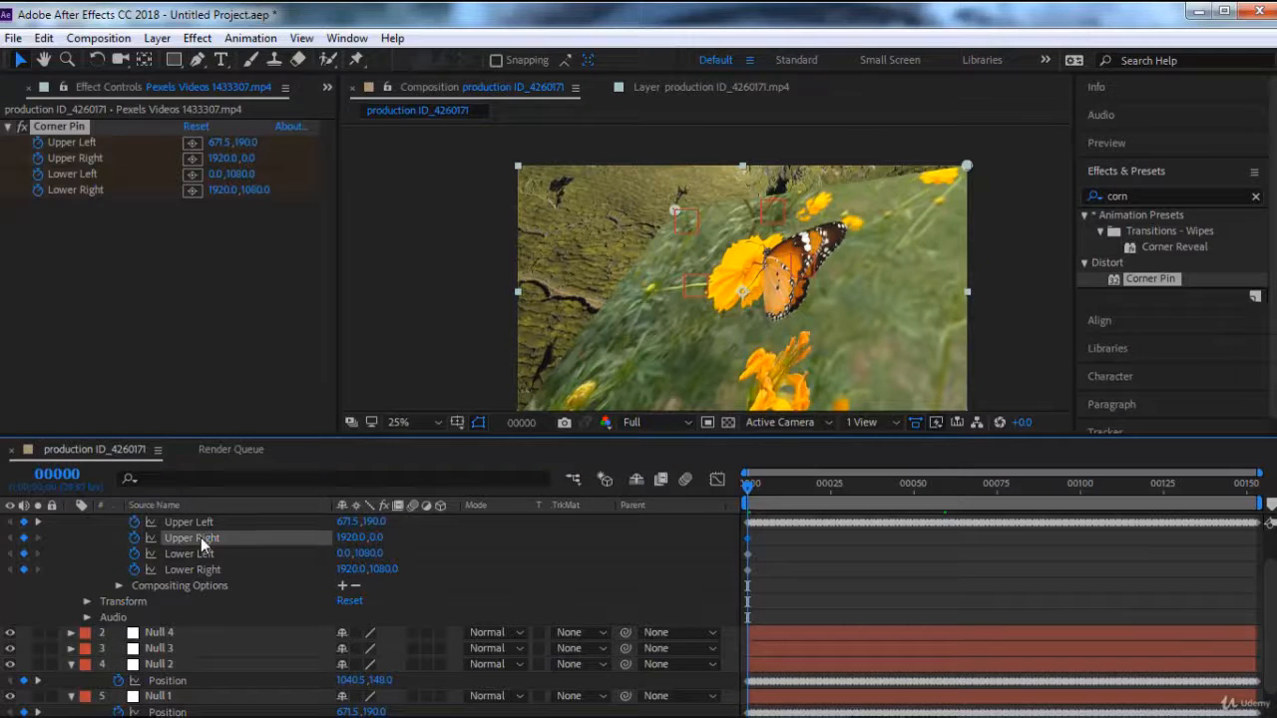
key(ctrl+v)
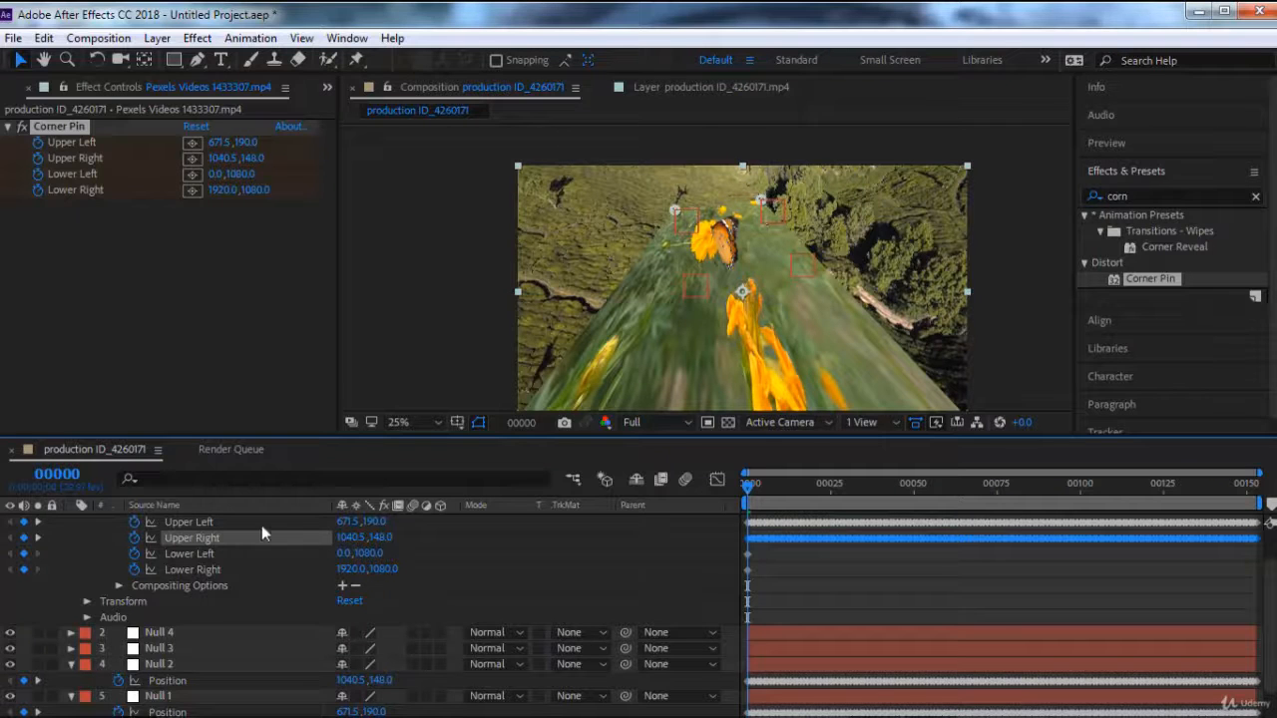
Copy Null 3's Position keyframes onto the butterfly layer's Corner Pin Lower Left property at frame 0.
click(168, 650)
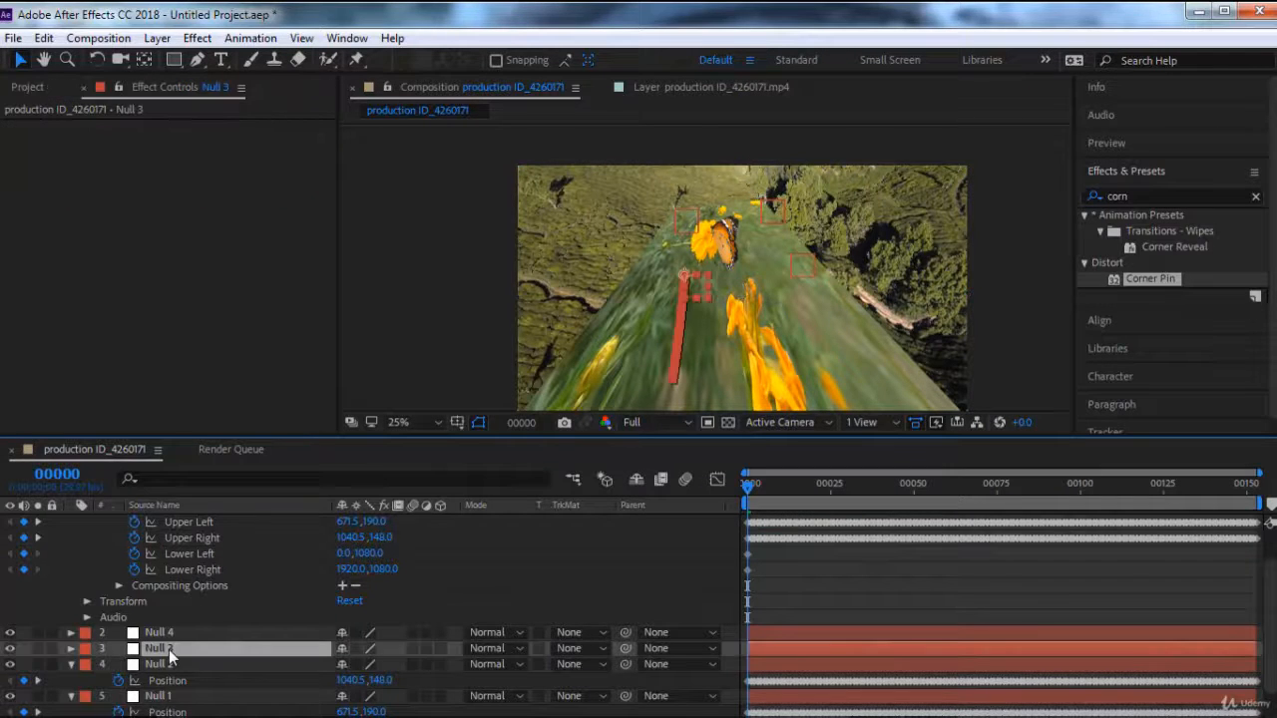
key(p)
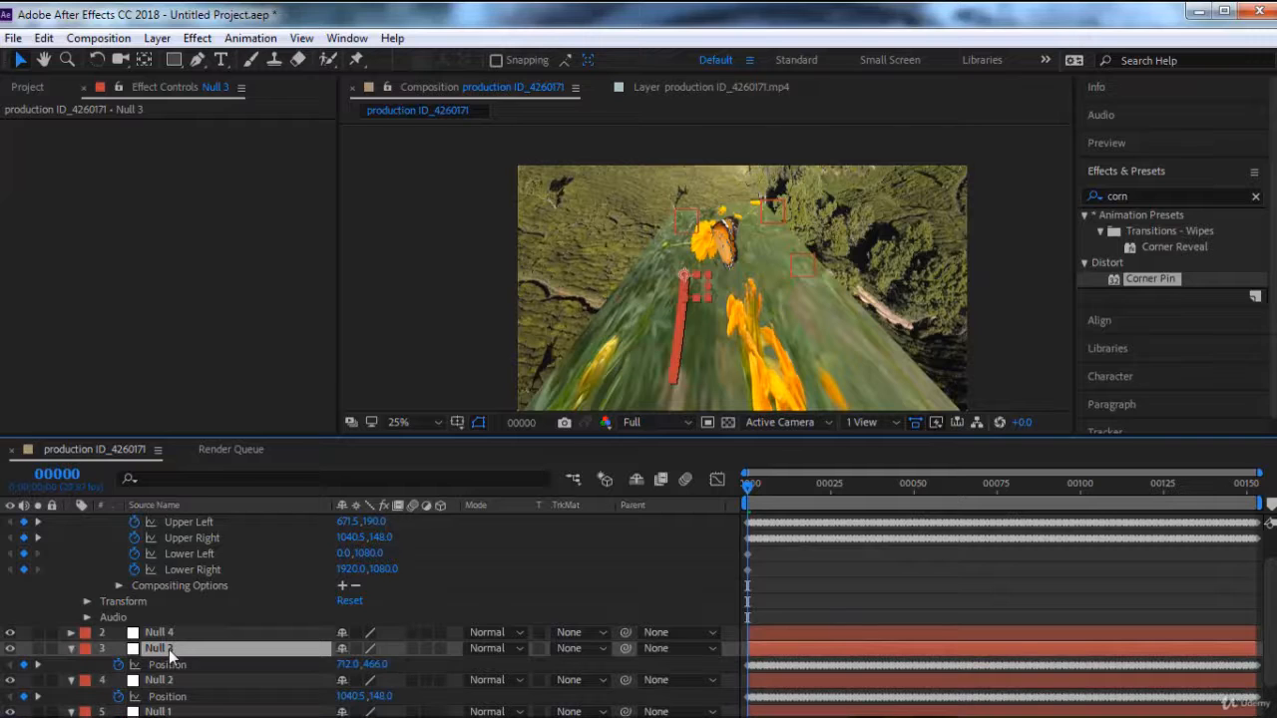
click(168, 666)
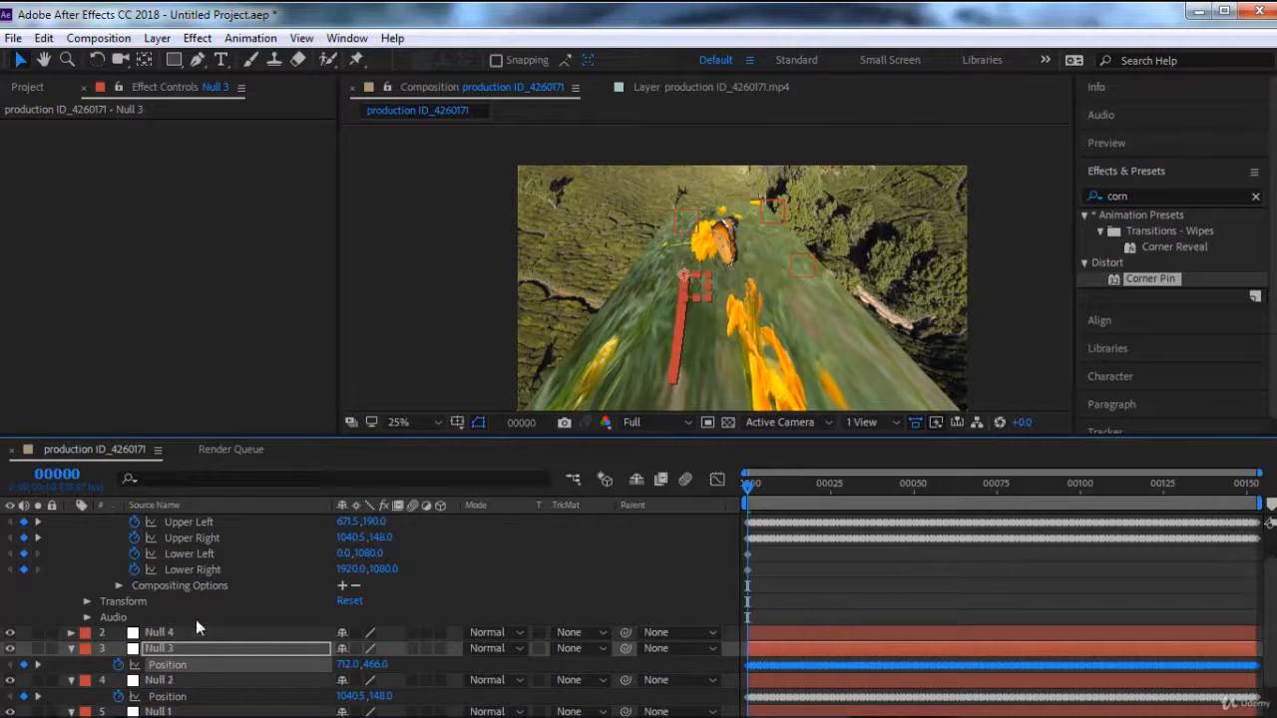
click(189, 554)
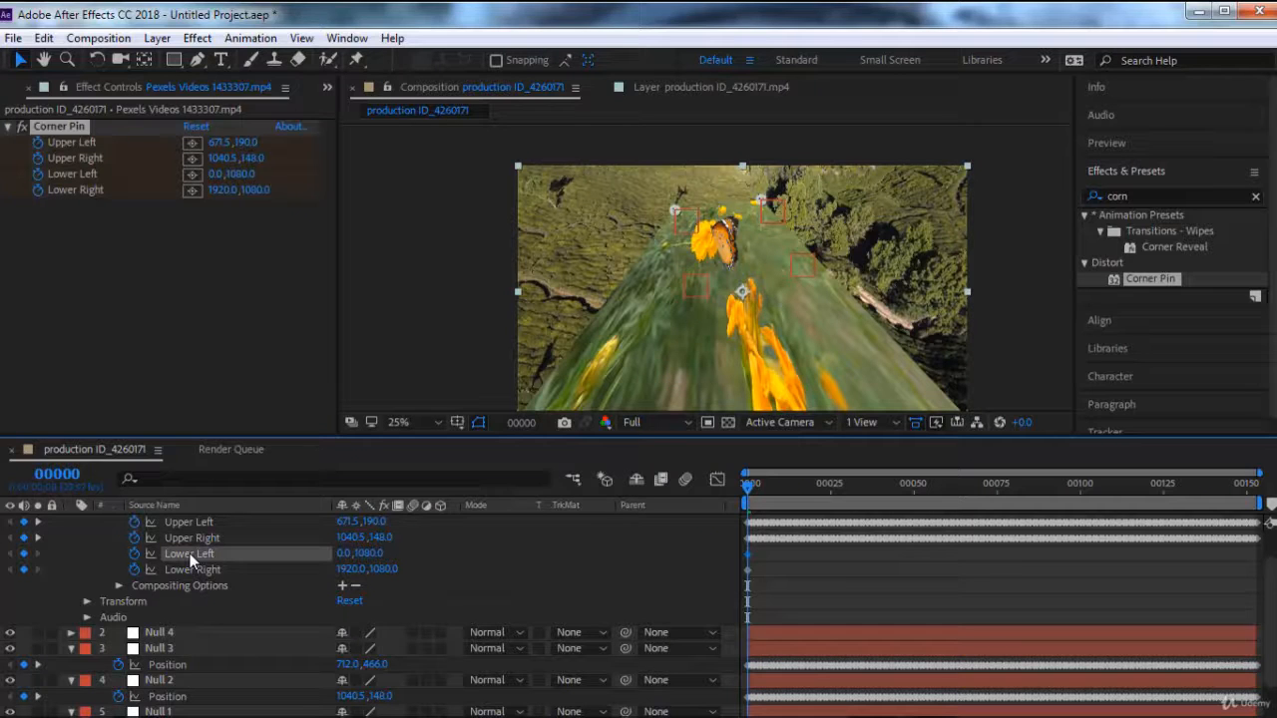
key(ctrl+v)
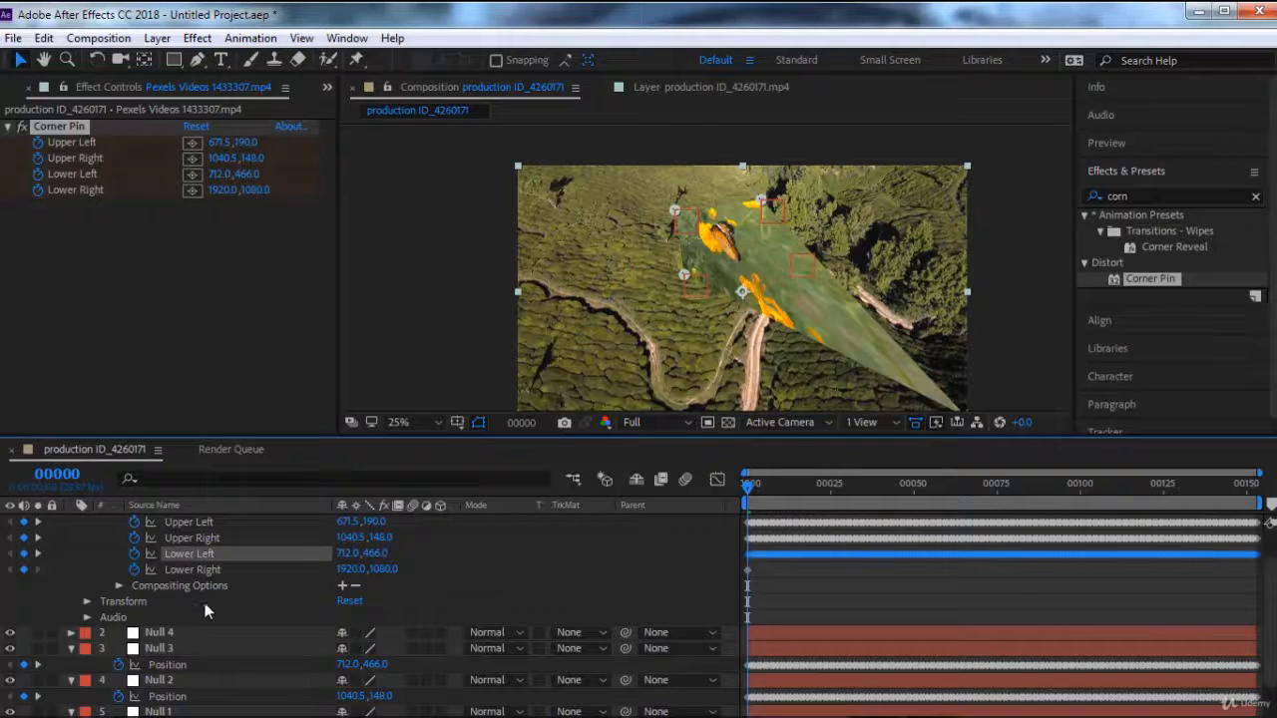
Copy Null 4's Position keyframes onto the butterfly layer's Corner Pin Lower Right property at frame 0.
click(160, 632)
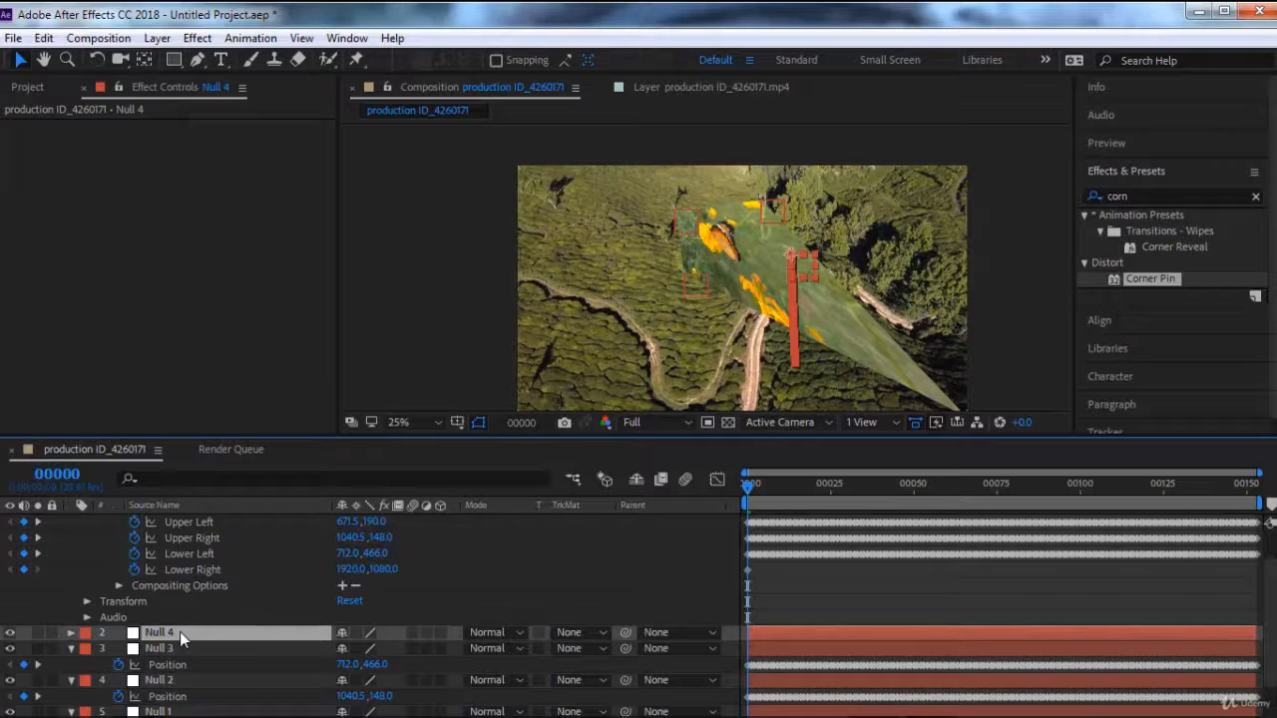
key(p)
click(177, 649)
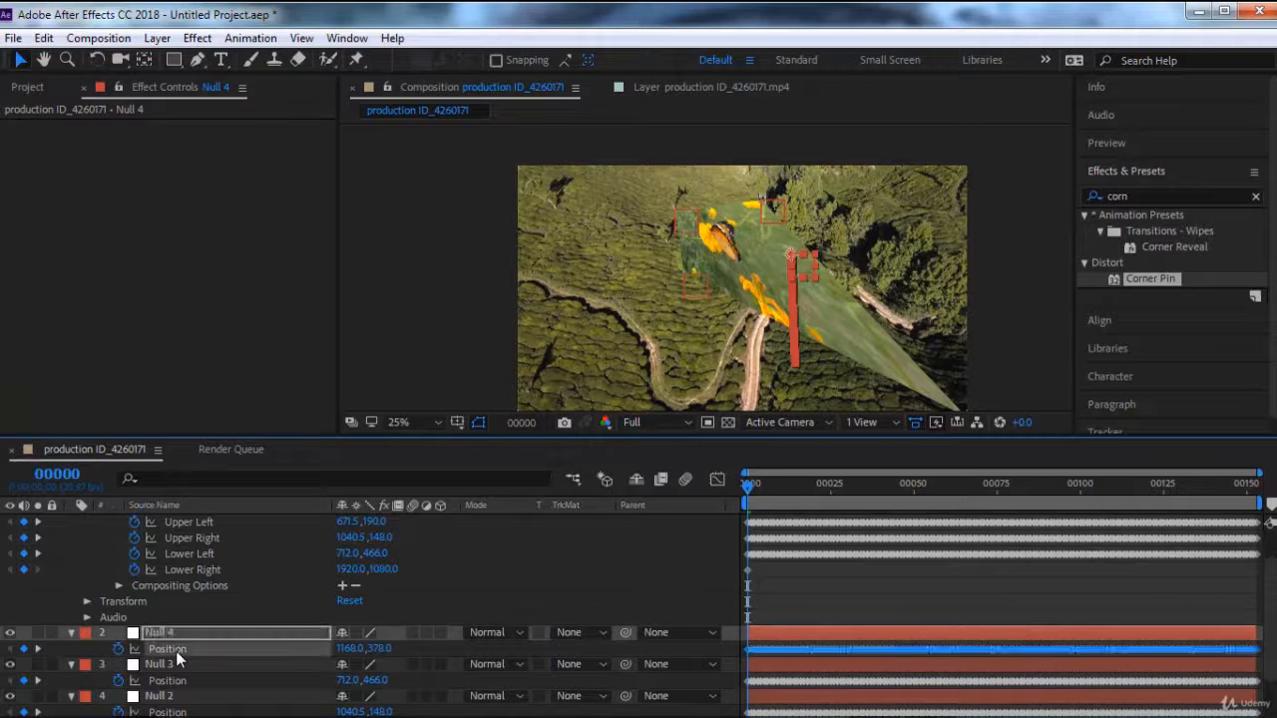
click(193, 570)
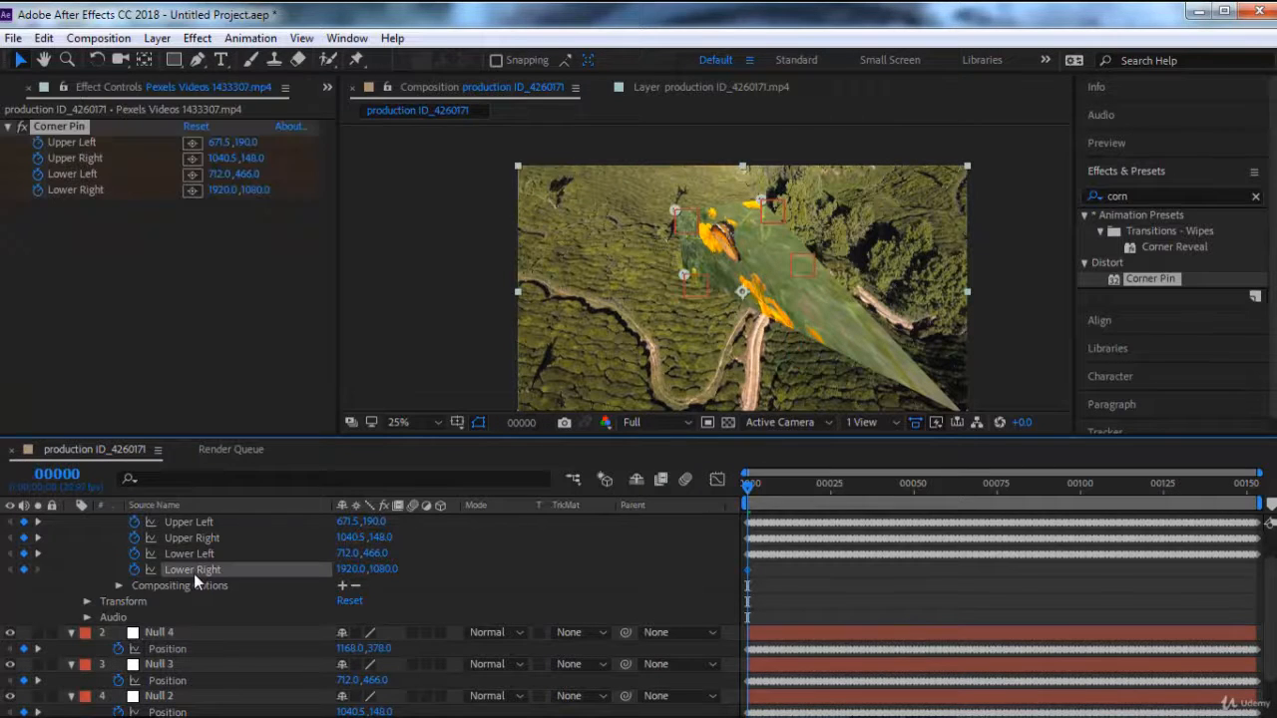
key(ctrl+v)
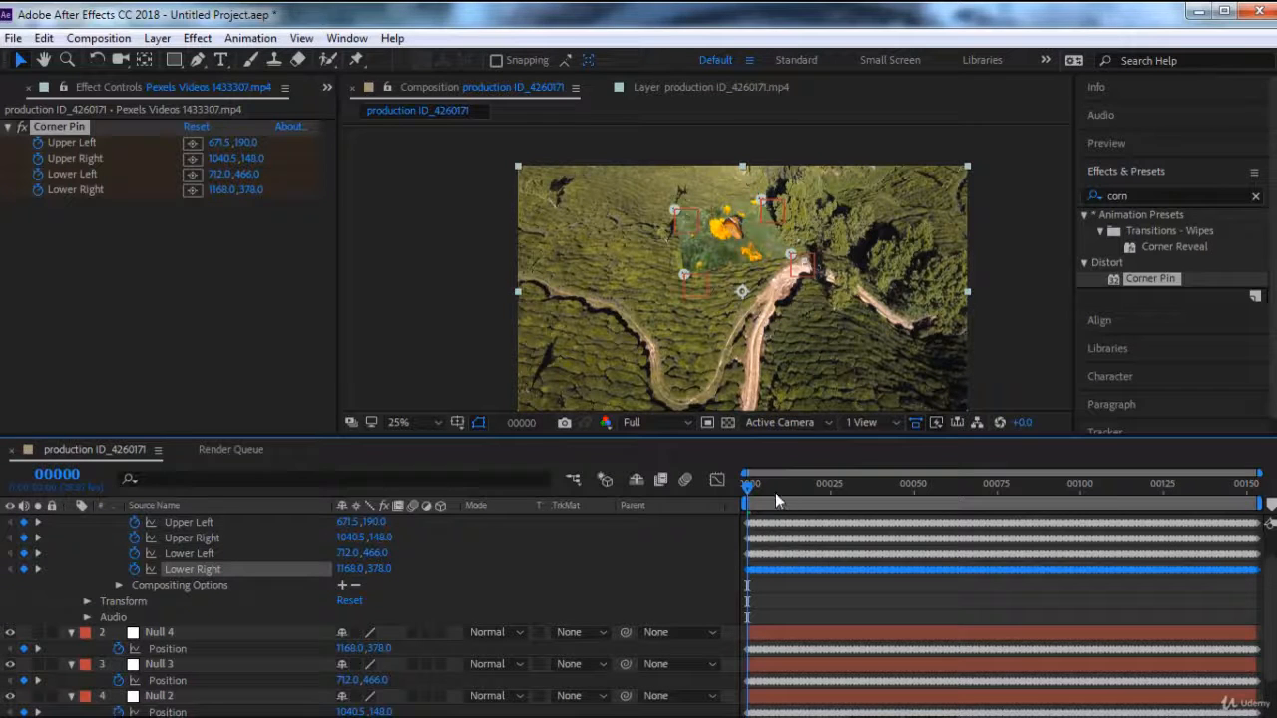
Scrub and play the composition full screen to check how the pinned butterfly video follows the ground, and return to frame 0.
drag(775, 492, 735, 488)
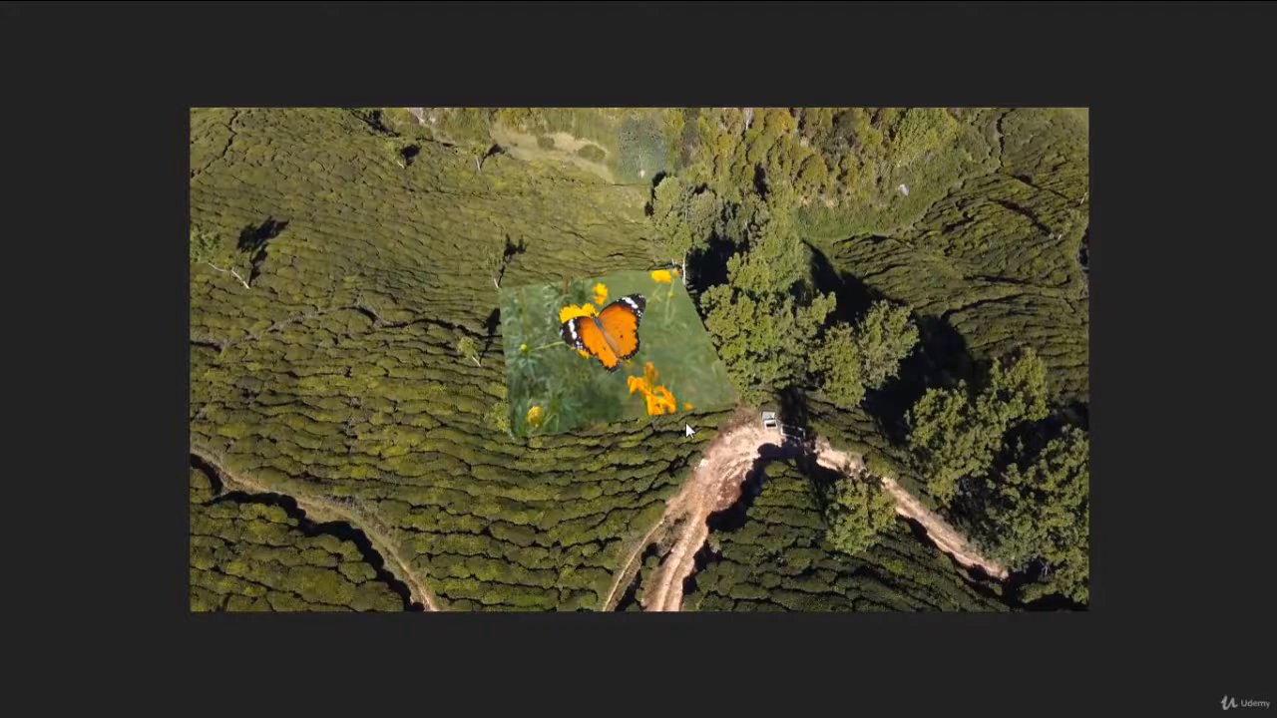
key(space)
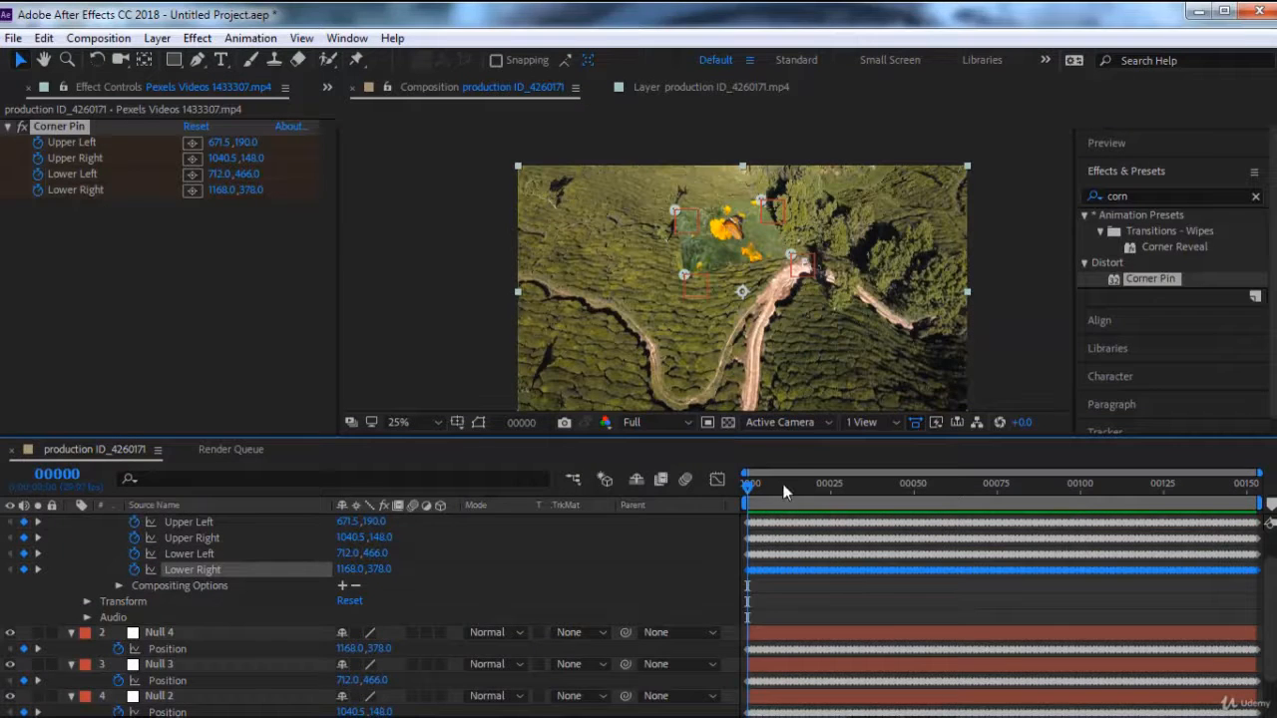
mouse_move(765, 486)
mouse_down()
mouse_move(796, 485)
mouse_move(743, 487)
mouse_up()
Try successive blending modes up to Screen on the Pexels Videos 1433307.mp4 layer, and set its mode to Lighten.
scroll(171, 570, up, 1)
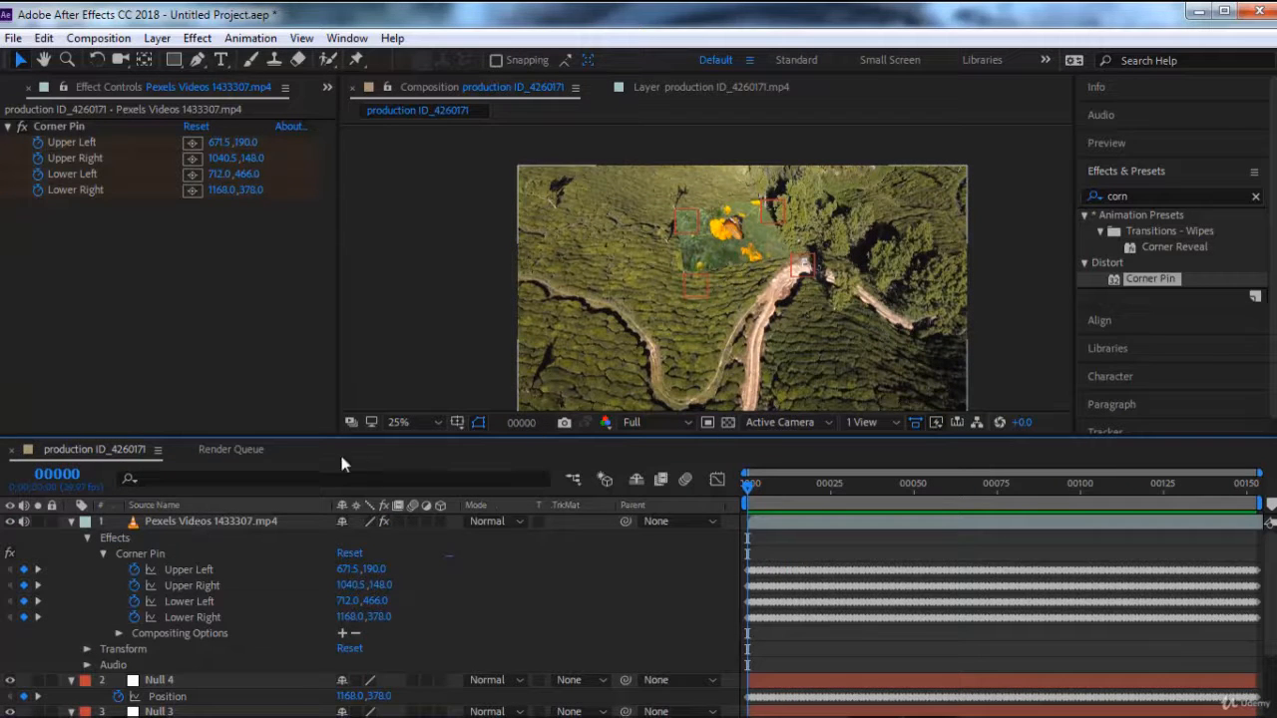
click(194, 521)
drag(731, 250, 703, 316)
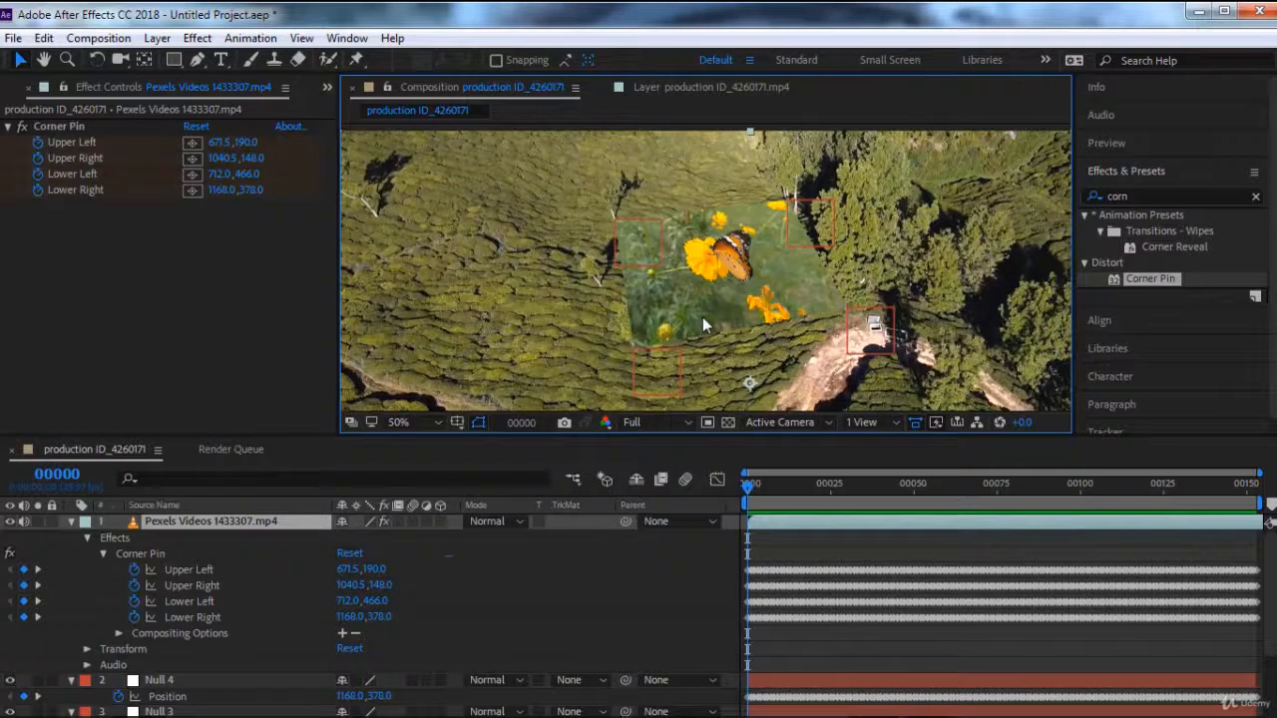
key(shift+equal)
key(shift+equal)
key(shift+equal)
key(shift+equal)
key(shift+equal)
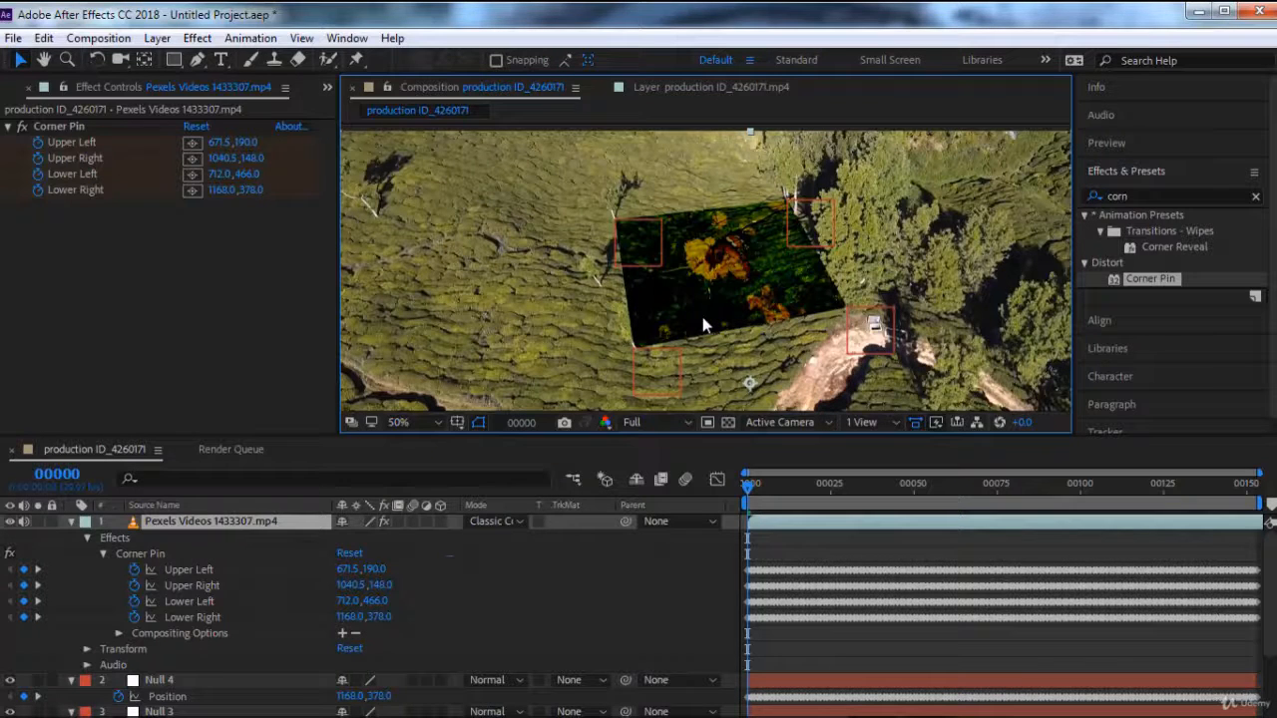
key(shift+equal)
key(shift+equal)
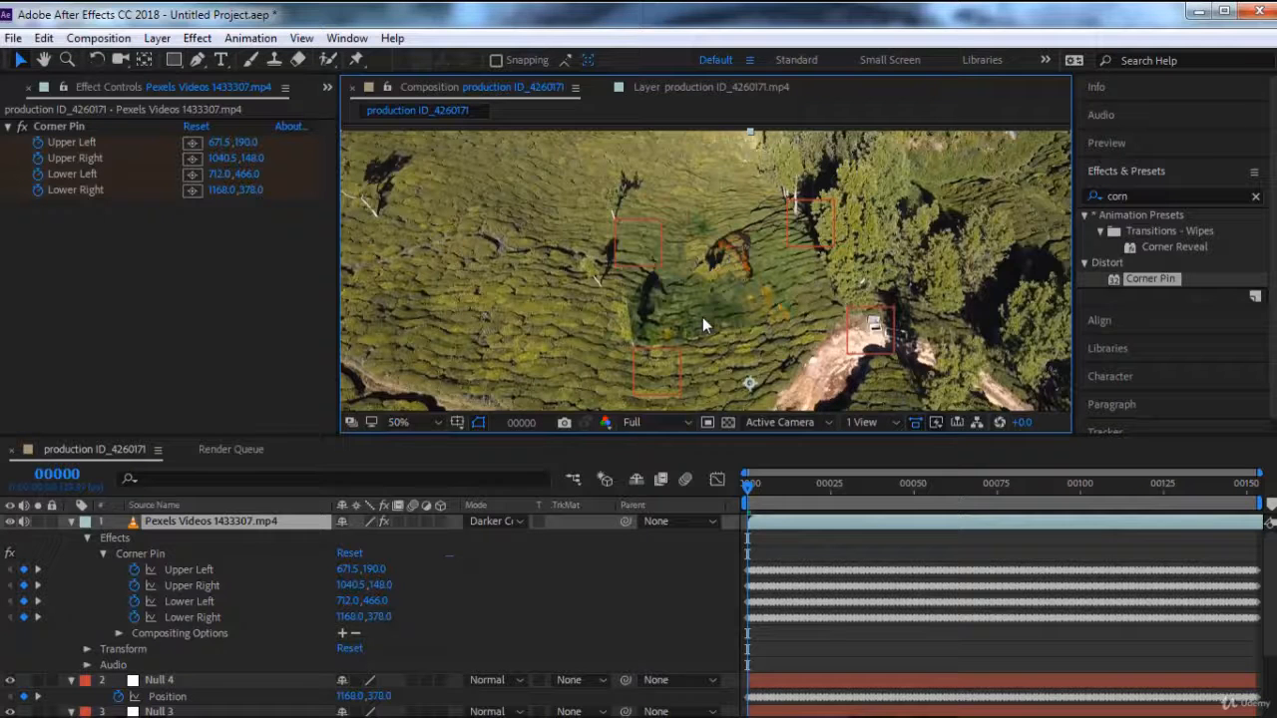
key(shift+equal)
key(shift+equal)
key(shift+equal)
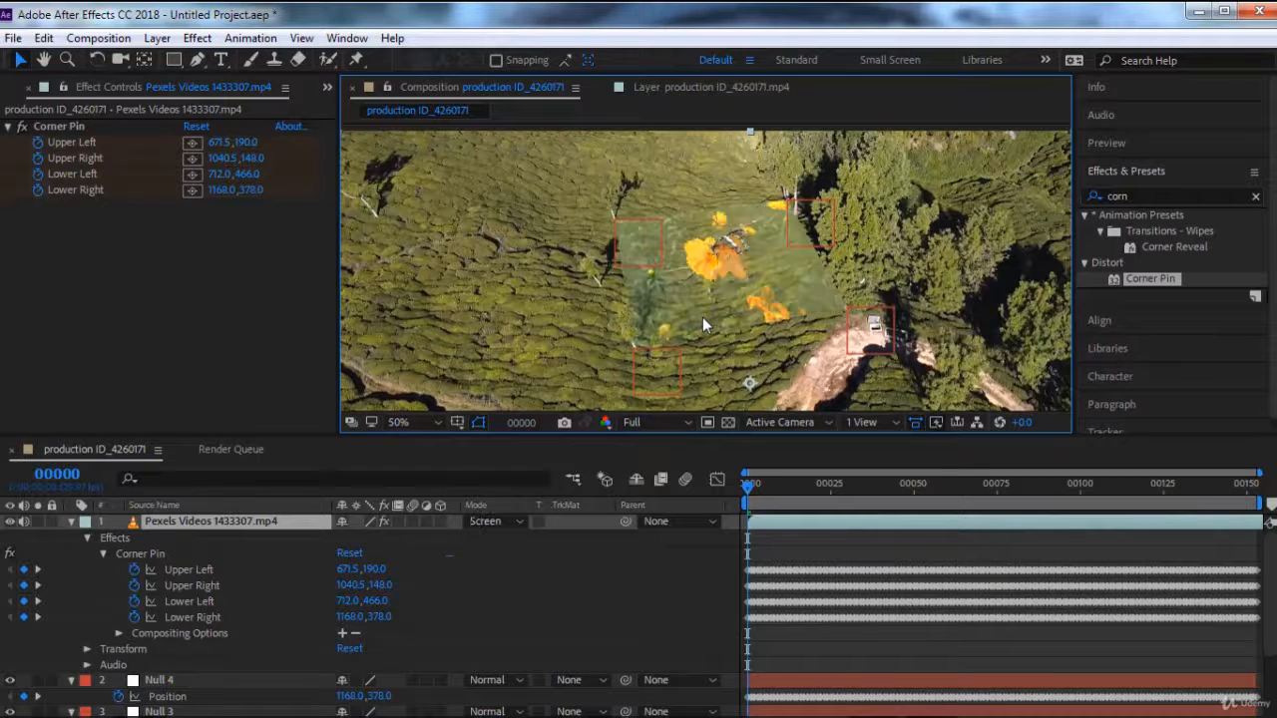
key(shift+minus)
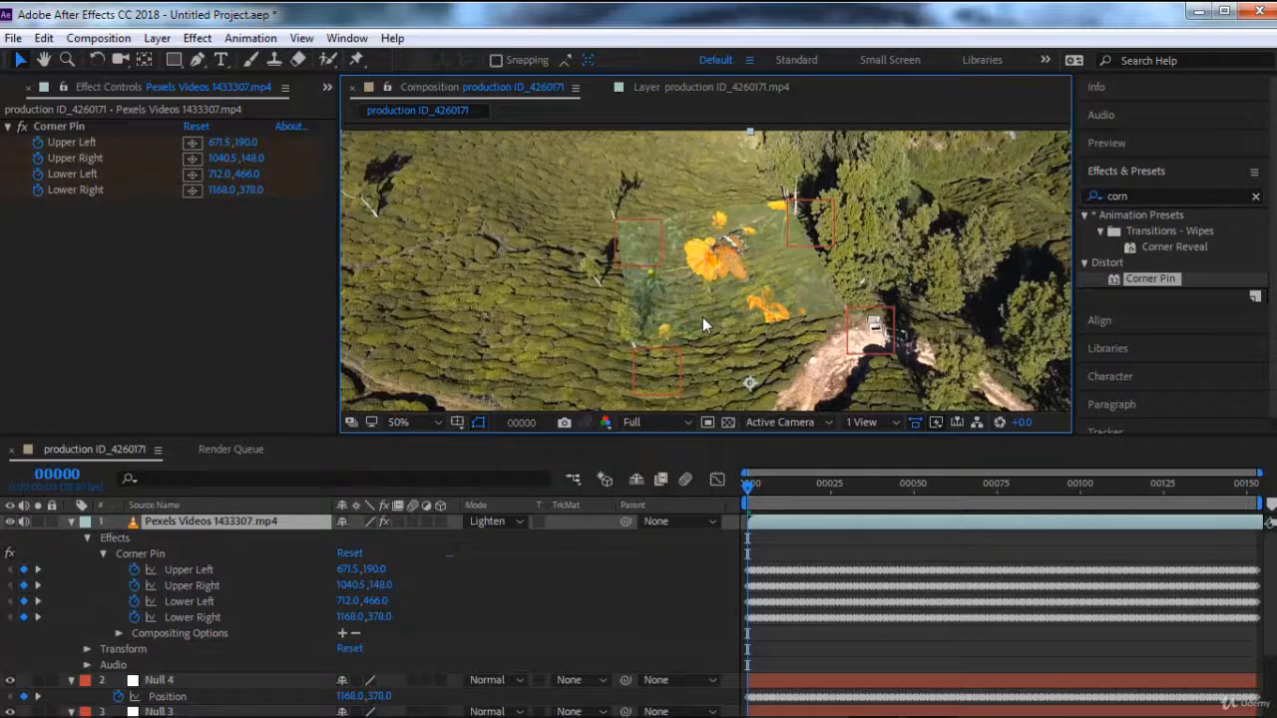